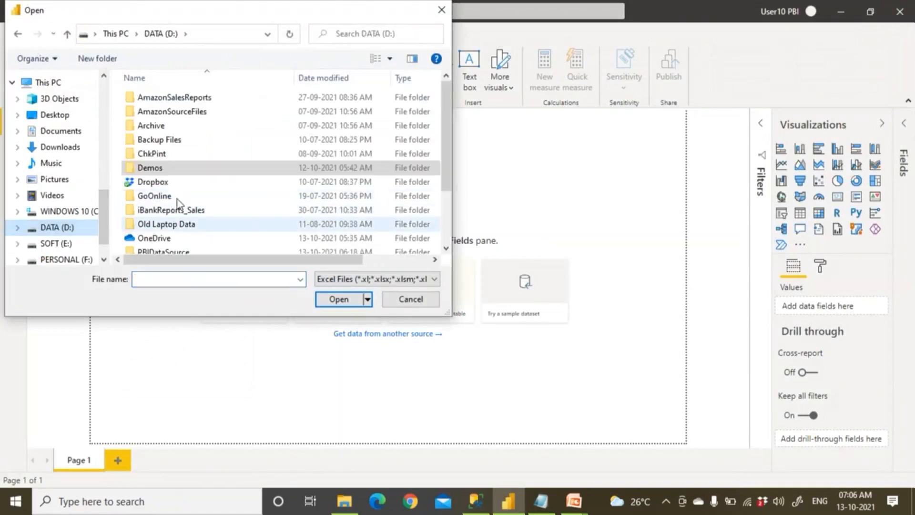
Open the Employee workbook from D:\PBIDataSource and select its Dept and Emp sheets for loading.
scroll(178, 196, down, 2)
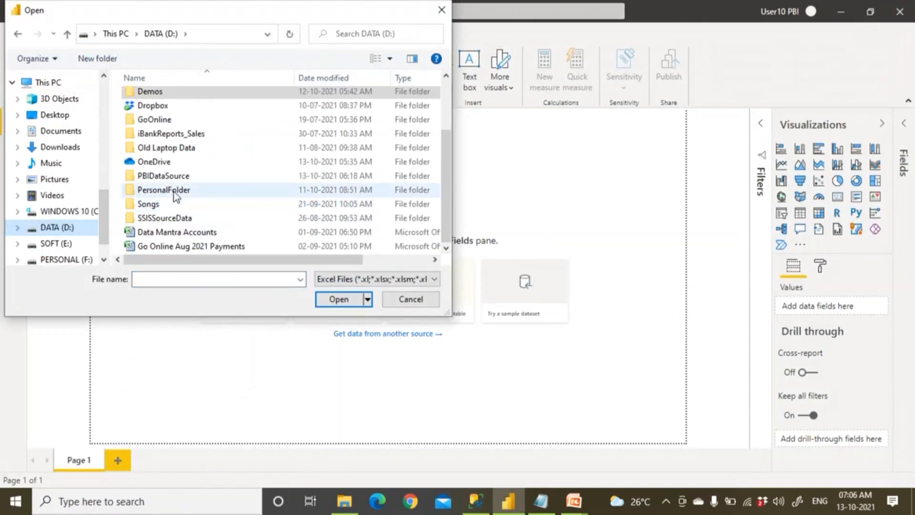
double_click(176, 177)
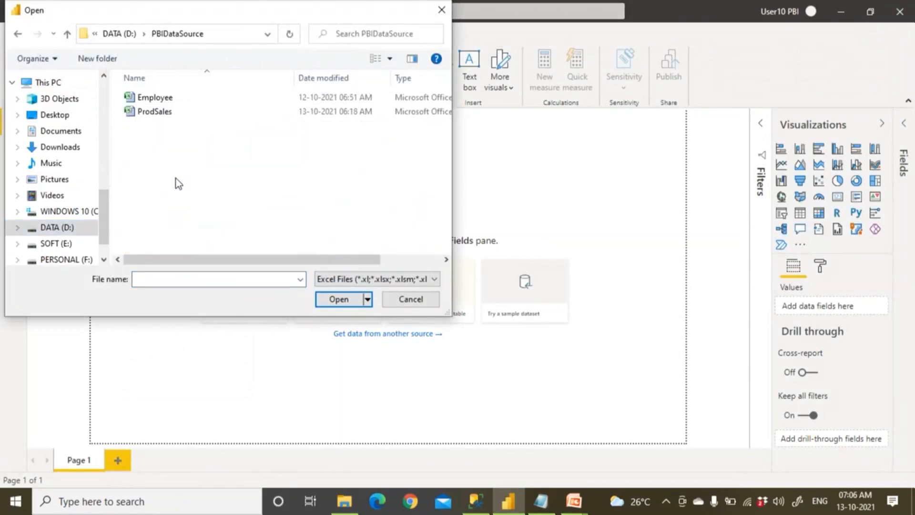
click(165, 99)
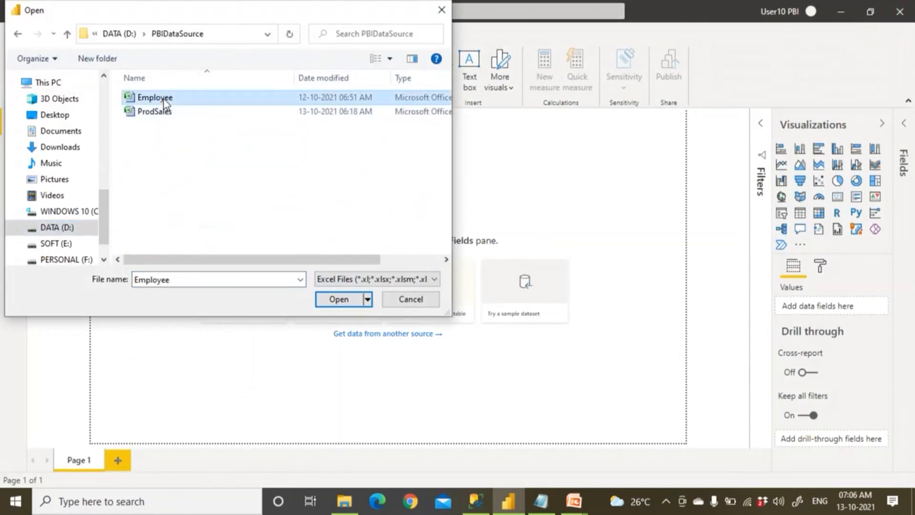
click(335, 302)
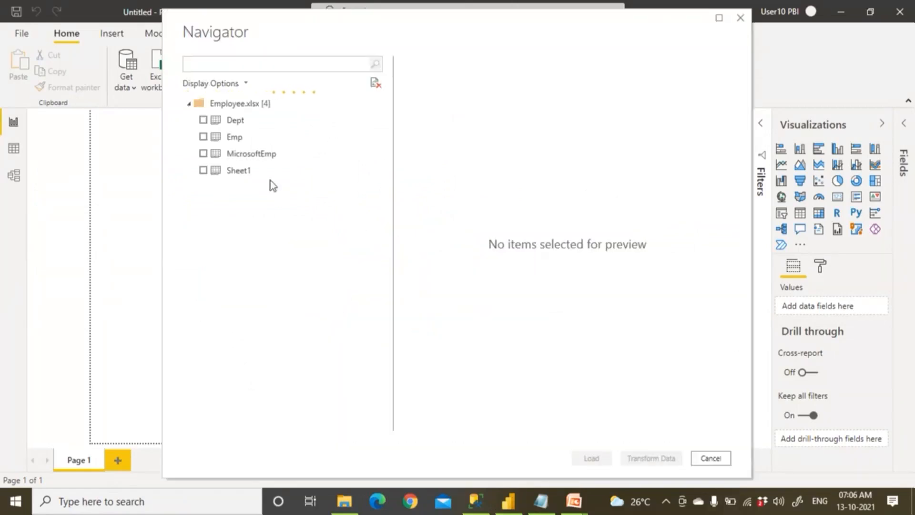
click(209, 121)
click(204, 137)
click(203, 119)
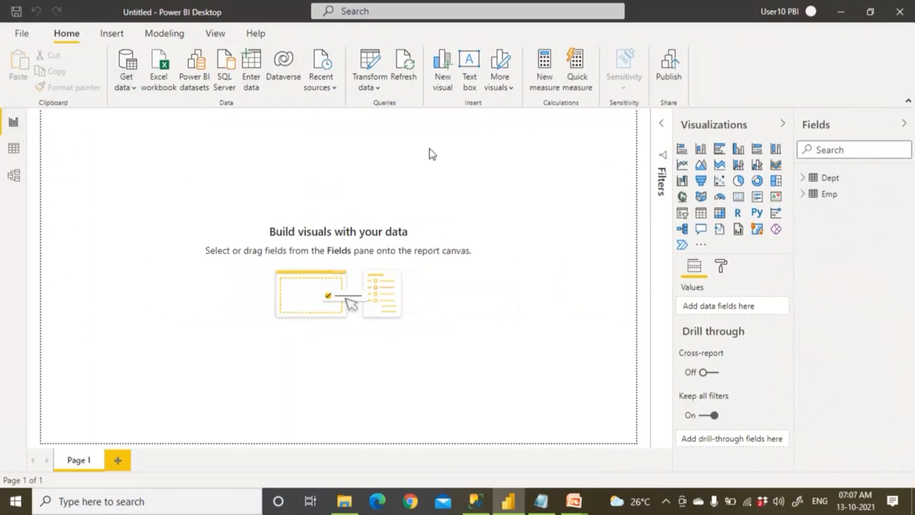
click(14, 175)
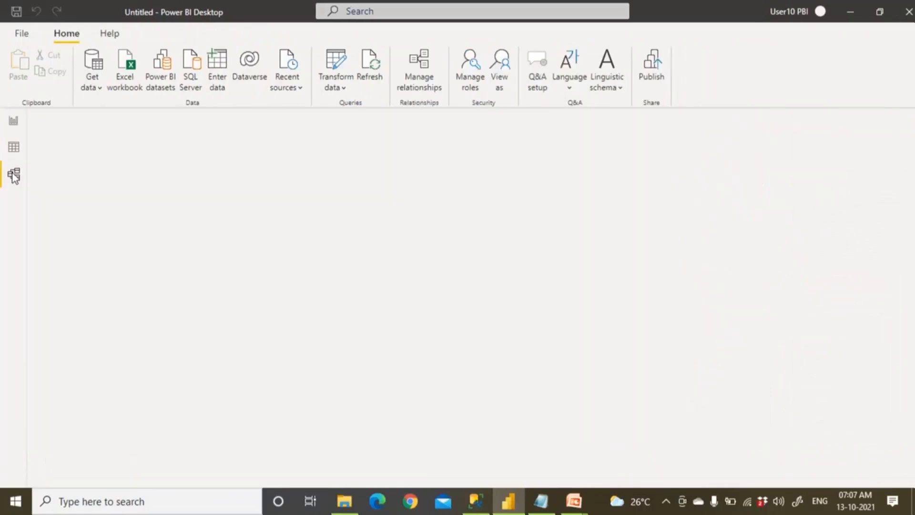
click(17, 151)
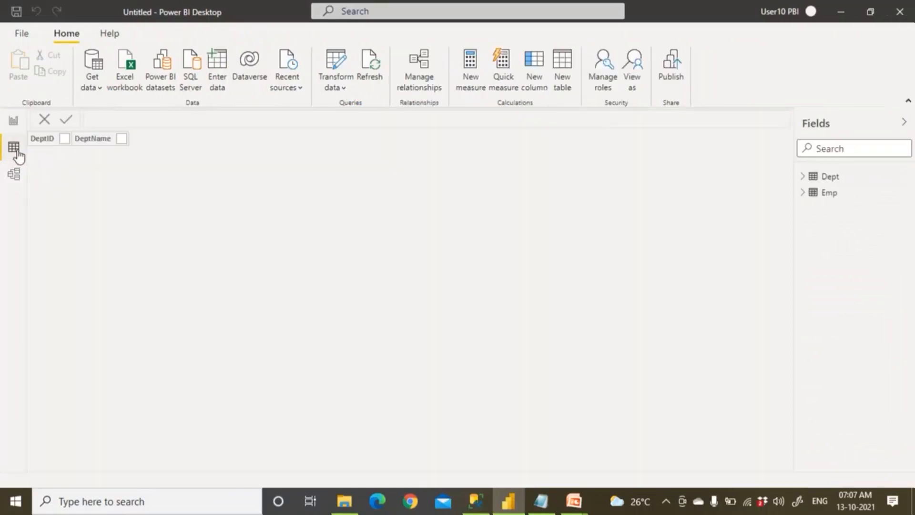
click(14, 175)
click(15, 150)
click(16, 175)
click(15, 151)
click(15, 174)
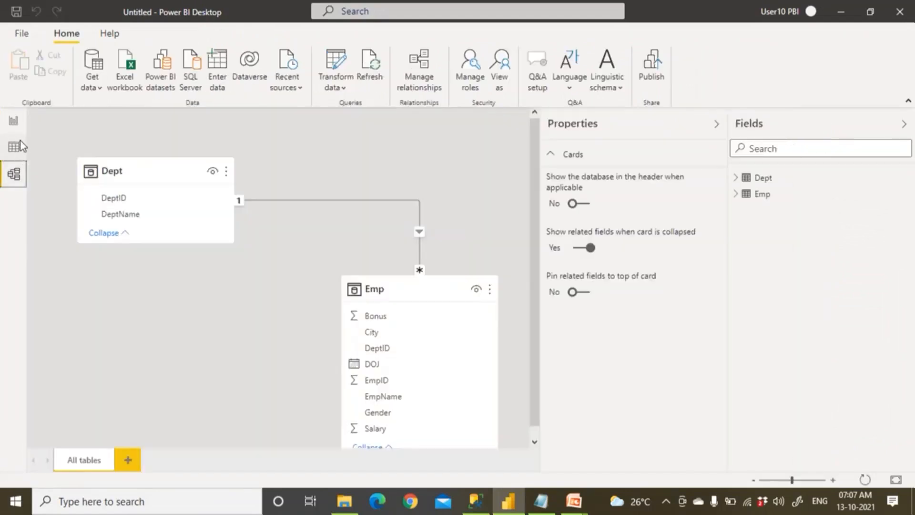
click(15, 148)
click(15, 122)
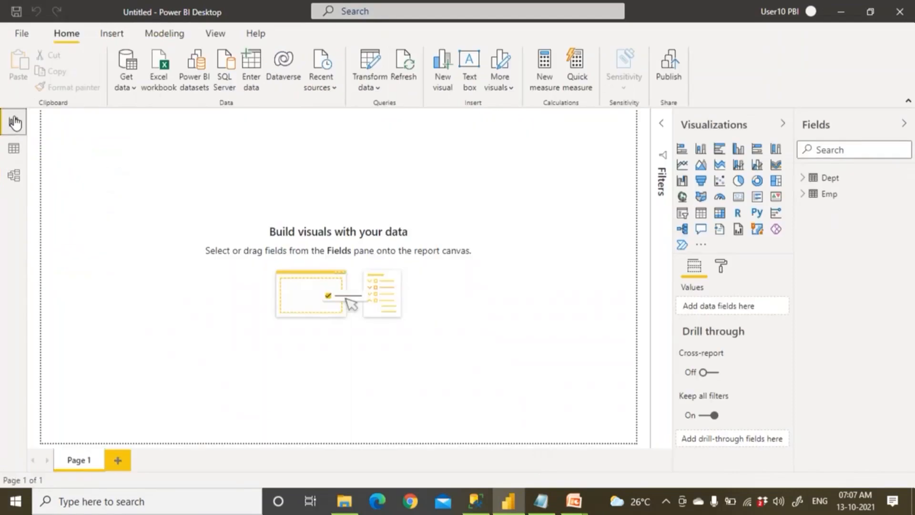
click(15, 175)
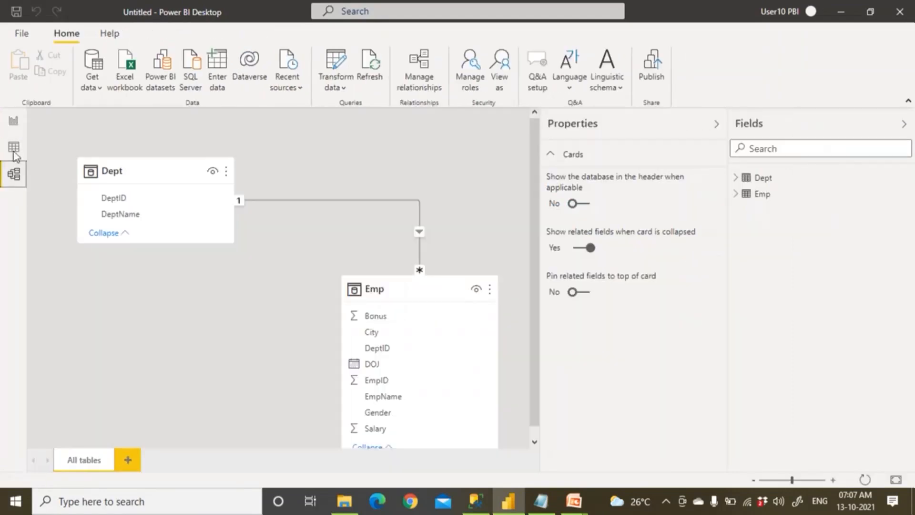
click(715, 125)
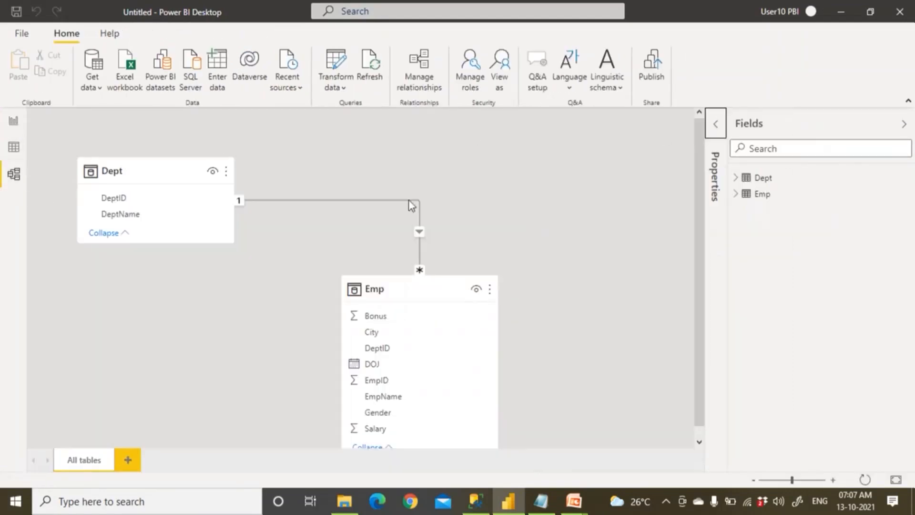
scroll(371, 322, down, 1)
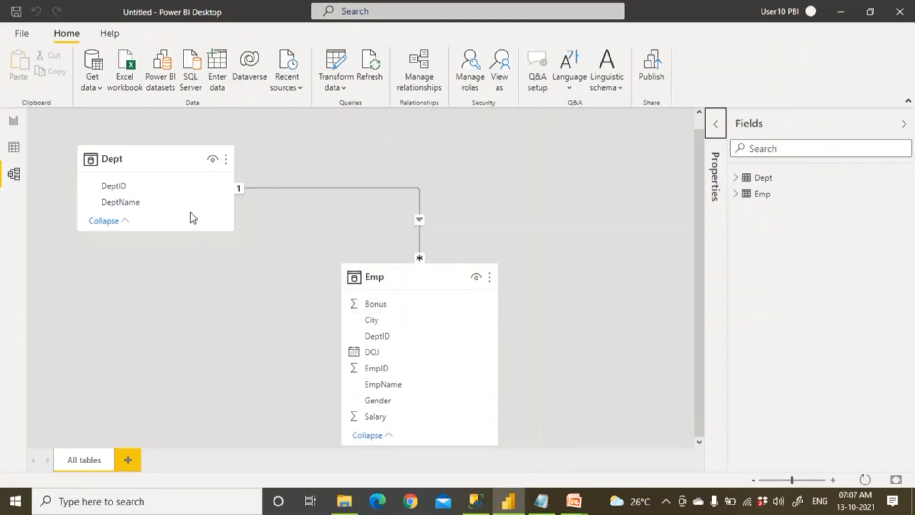
click(14, 148)
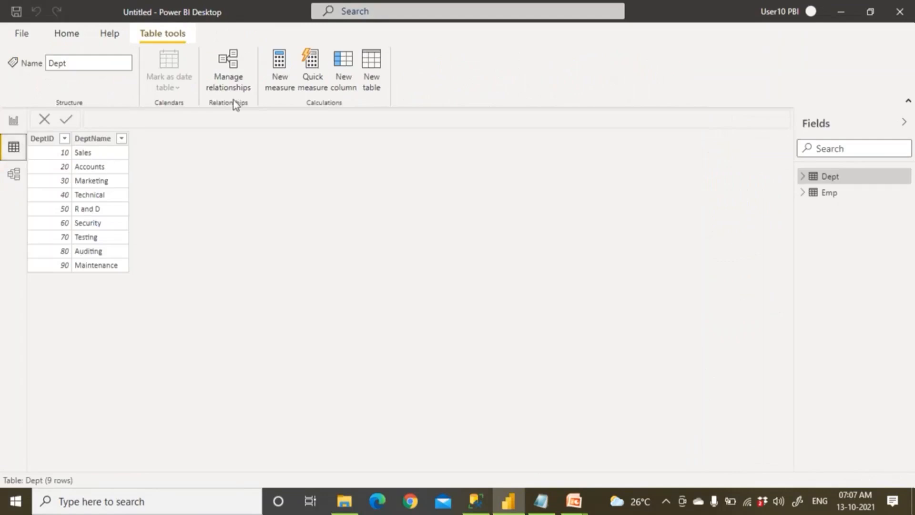
click(13, 121)
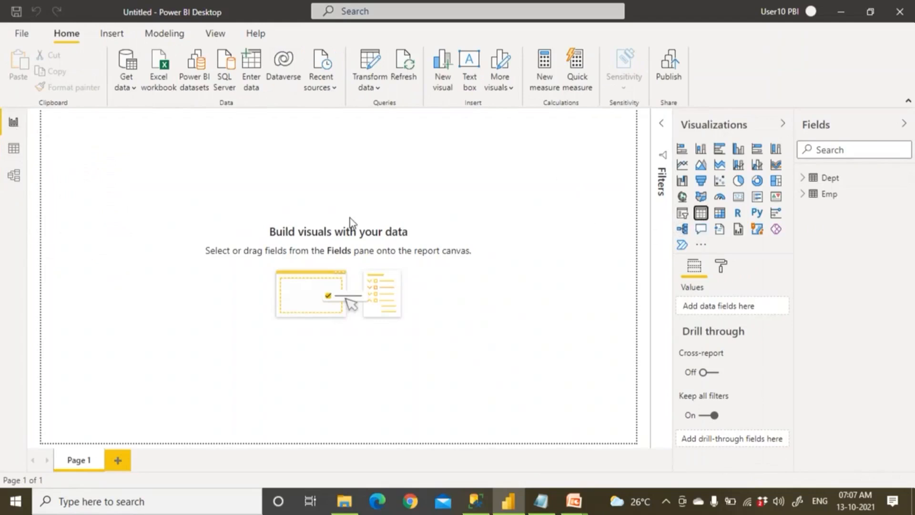
Enlarge the table visual and add EmpID set to Don't summarize.
drag(140, 218, 233, 309)
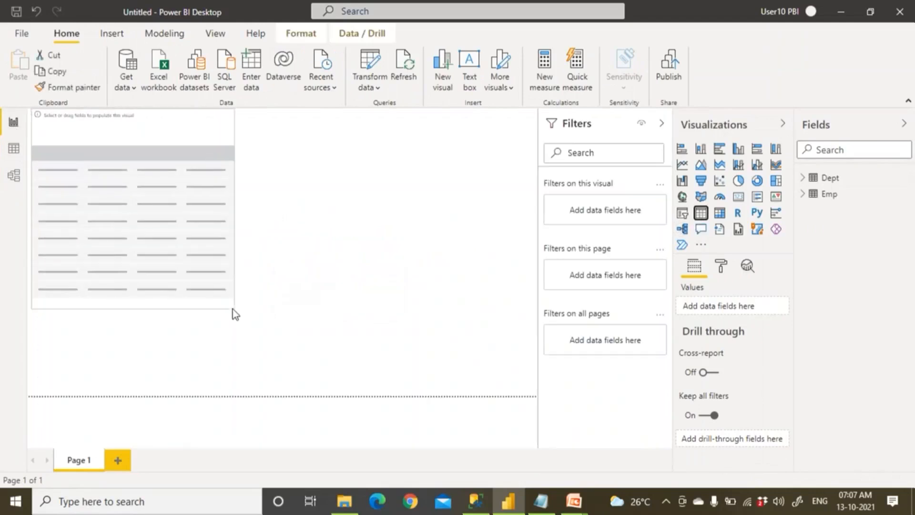
click(807, 193)
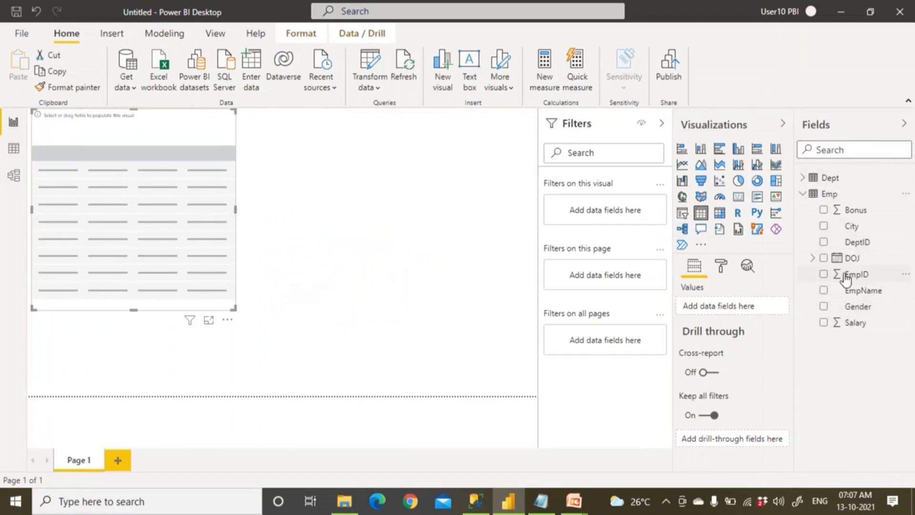
click(846, 276)
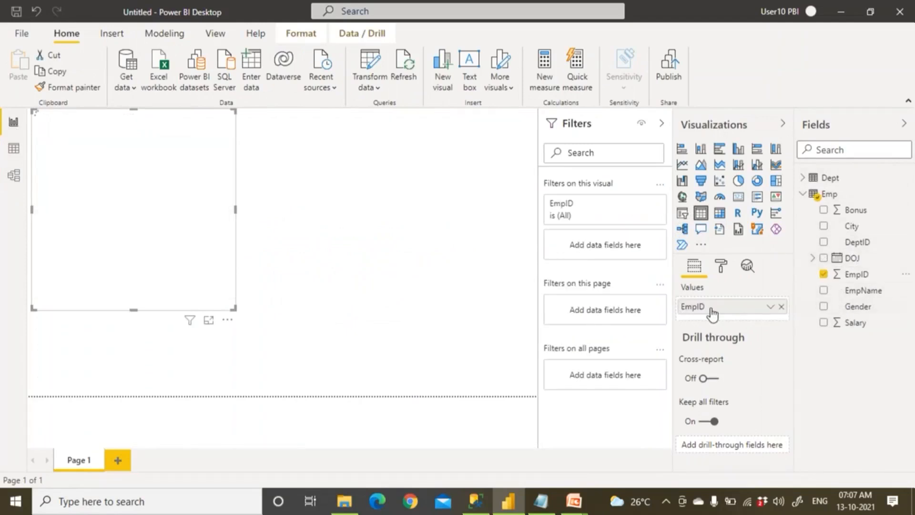
click(770, 307)
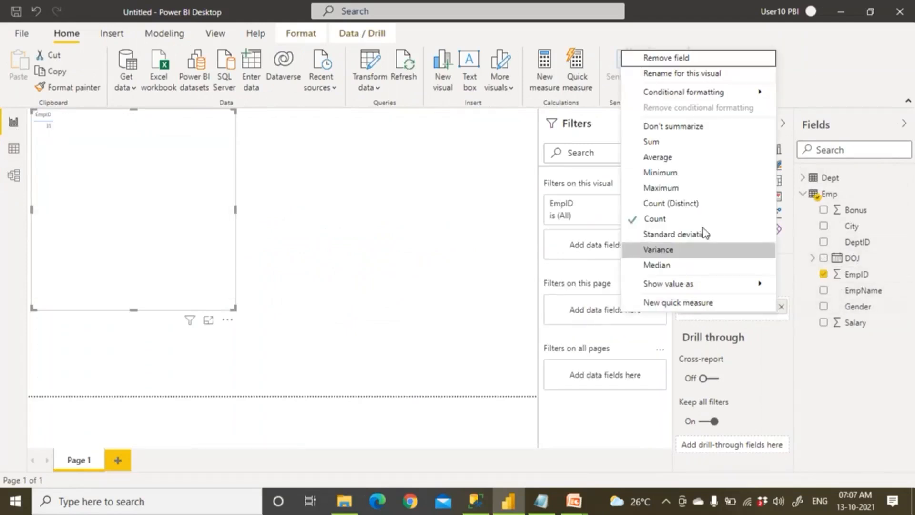
click(676, 128)
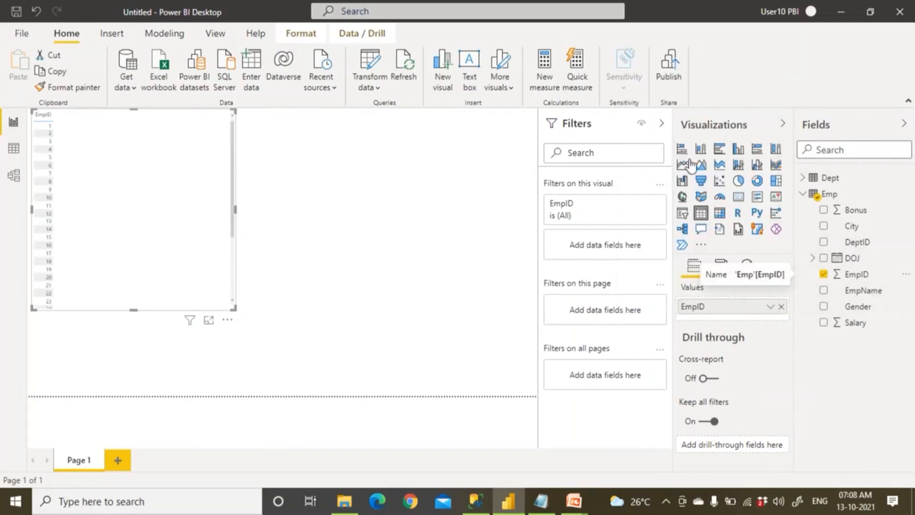
Add EmpName, Salary and Dept's DeptName columns to the table.
click(856, 323)
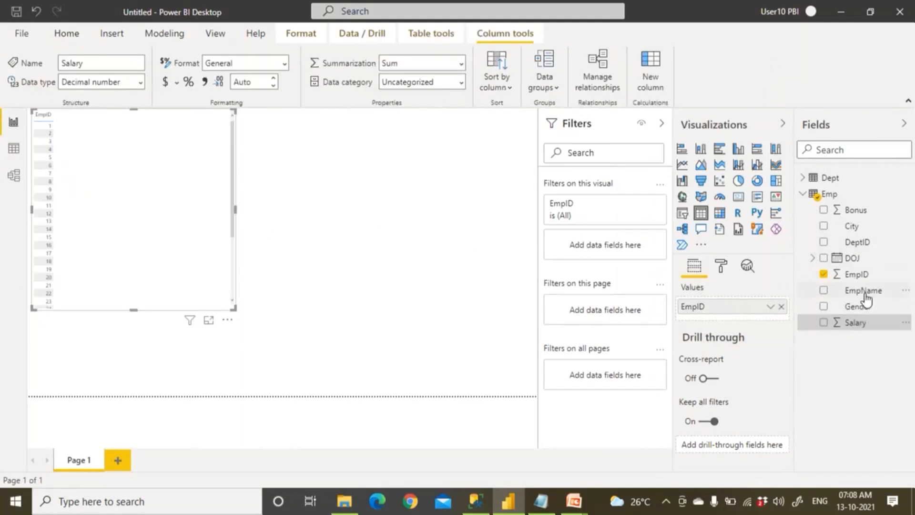
click(865, 291)
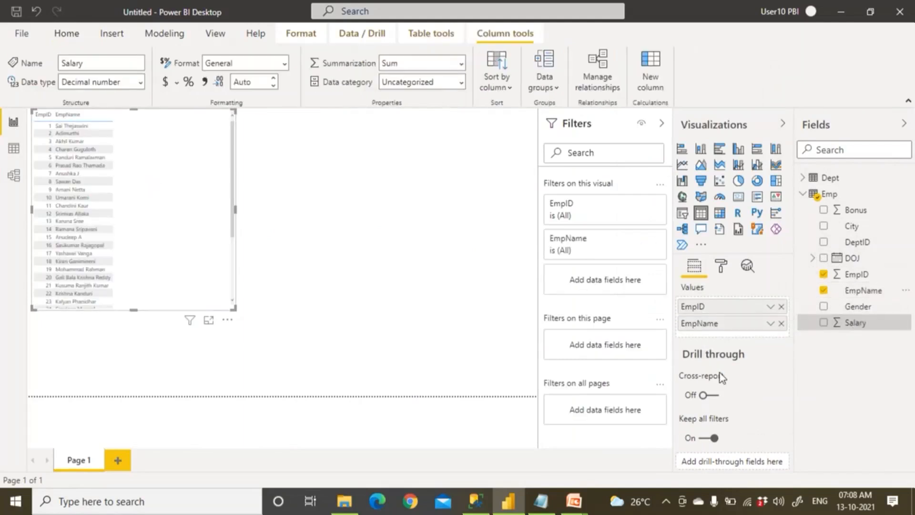
click(848, 326)
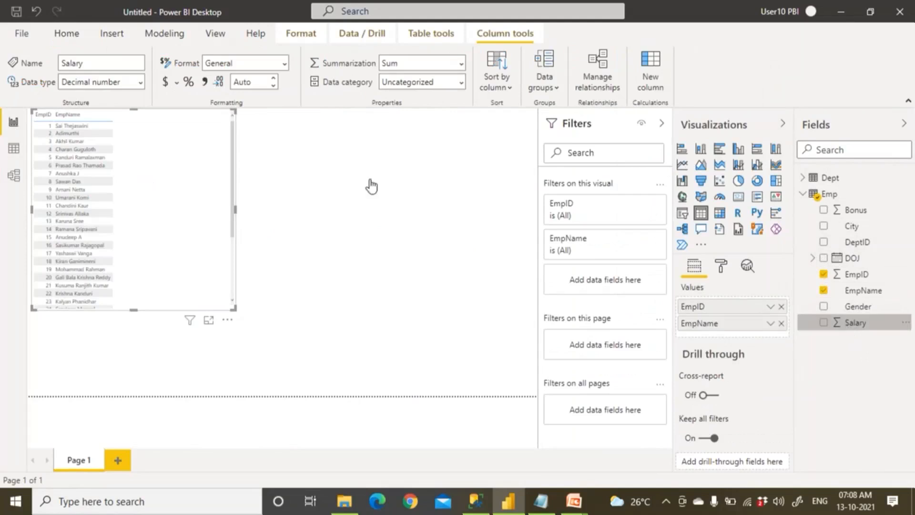
click(806, 195)
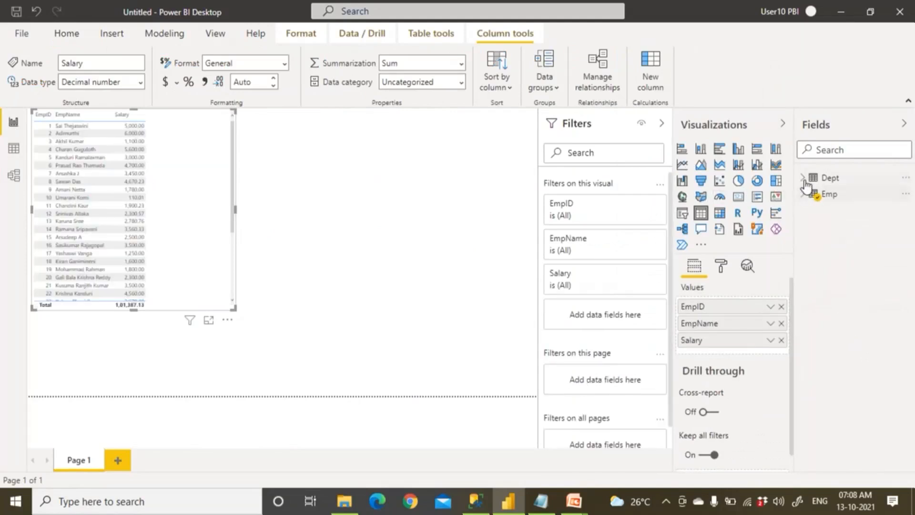
click(805, 179)
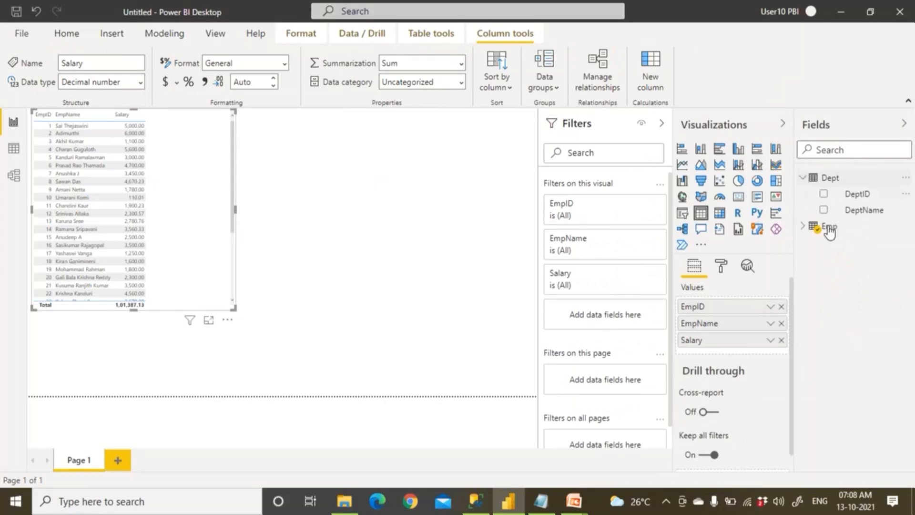
click(864, 212)
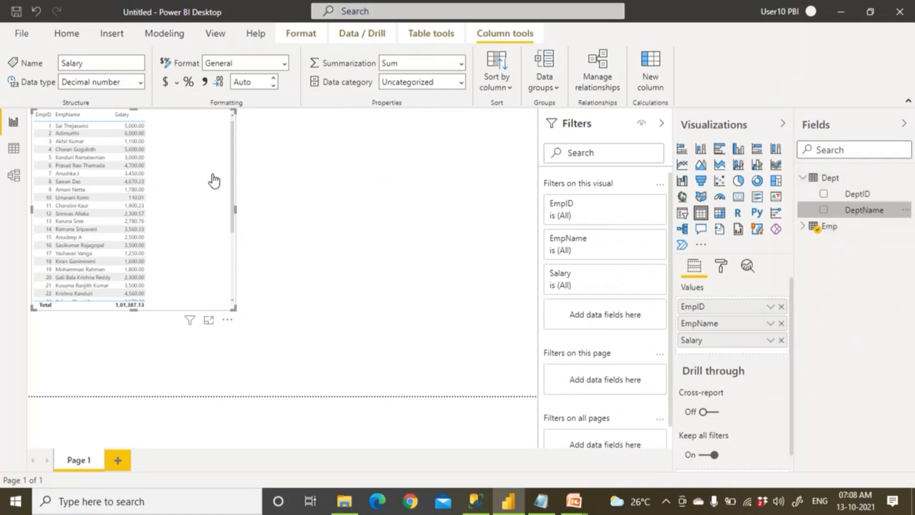
click(345, 206)
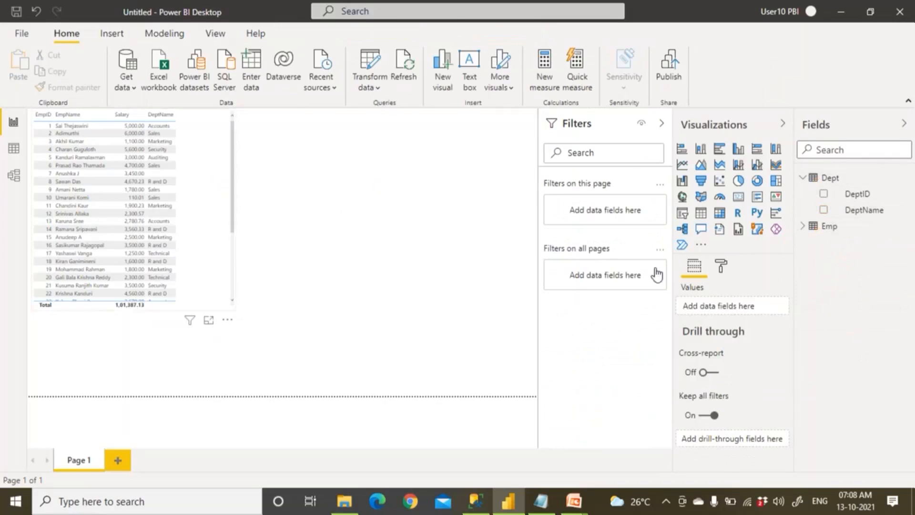
Turn on the table border and apply the Flashy rows style.
click(721, 266)
scroll(718, 338, down, 5)
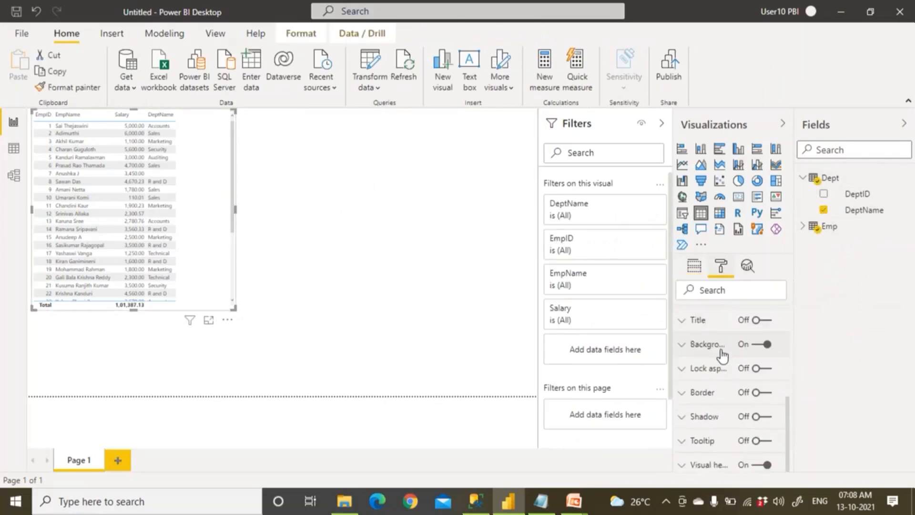
click(765, 392)
scroll(724, 360, up, 5)
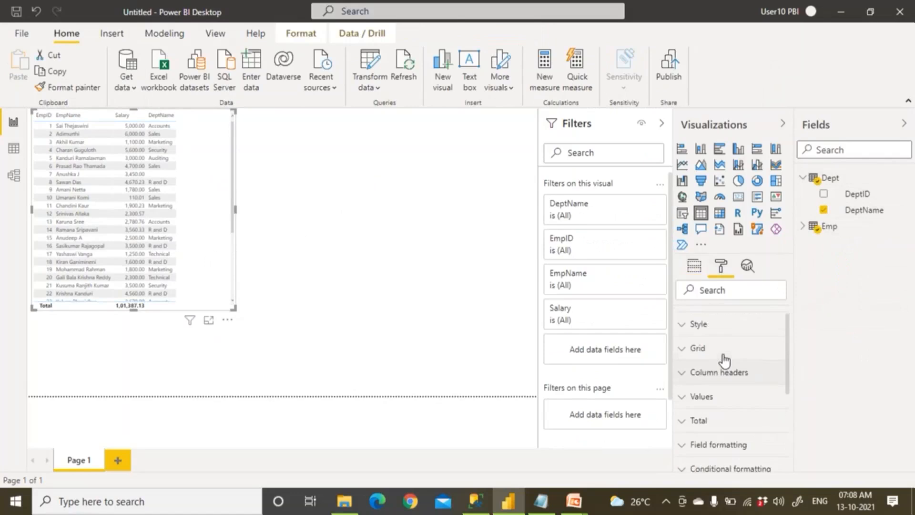
click(689, 347)
click(711, 382)
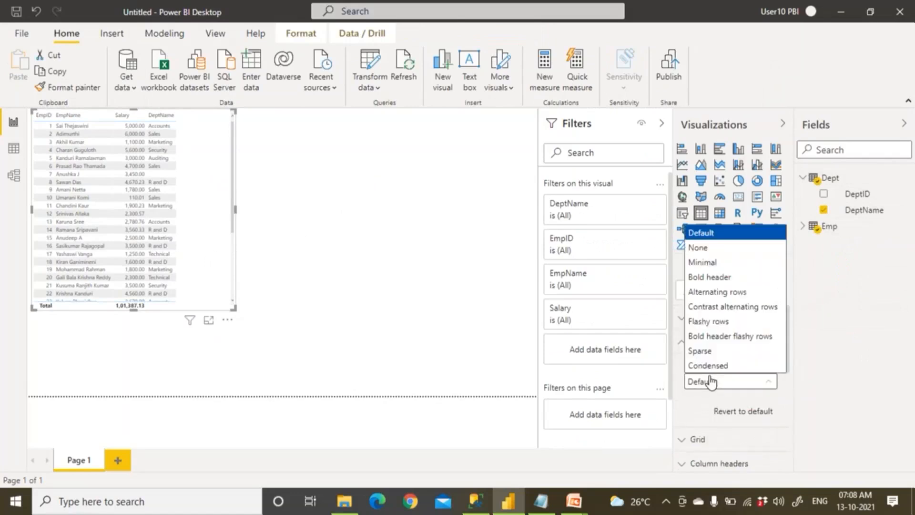
click(715, 322)
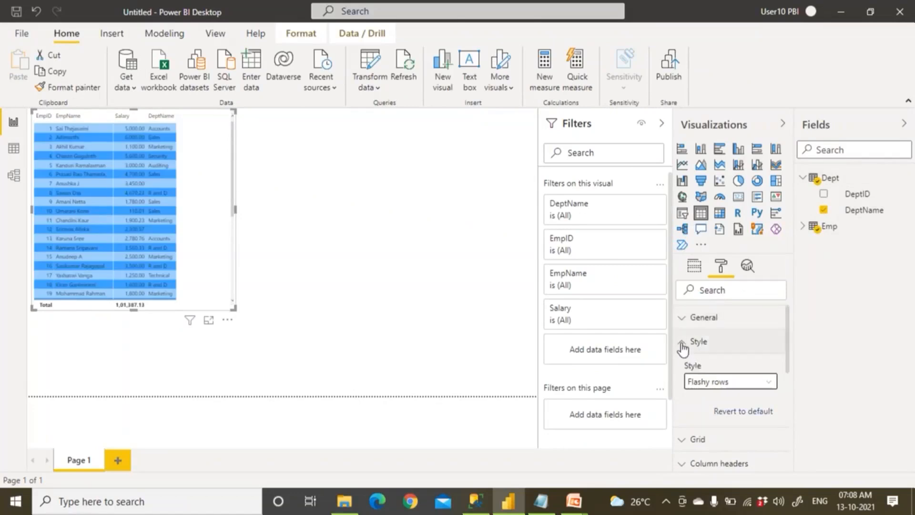
Review the grid settings and drag the table larger so DeptName shows.
click(685, 342)
click(681, 362)
scroll(709, 393, down, 2)
scroll(708, 393, down, 3)
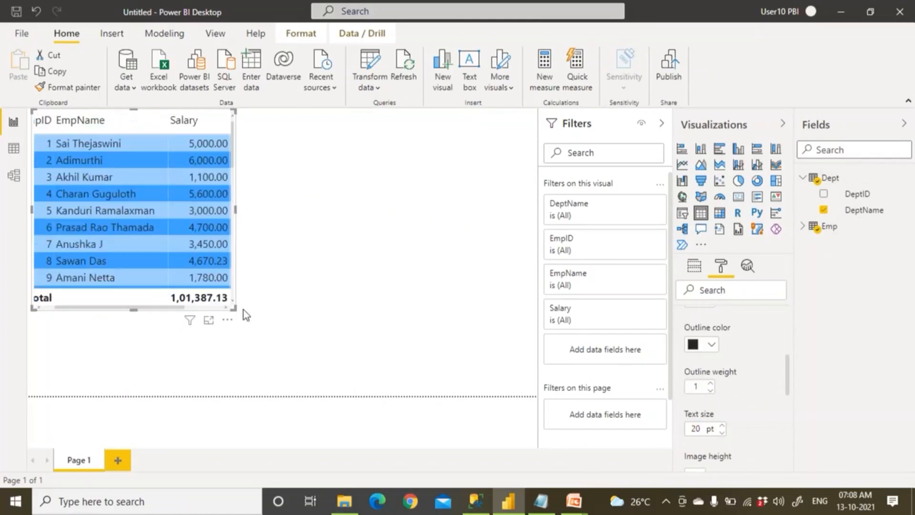
drag(237, 312, 283, 368)
click(325, 322)
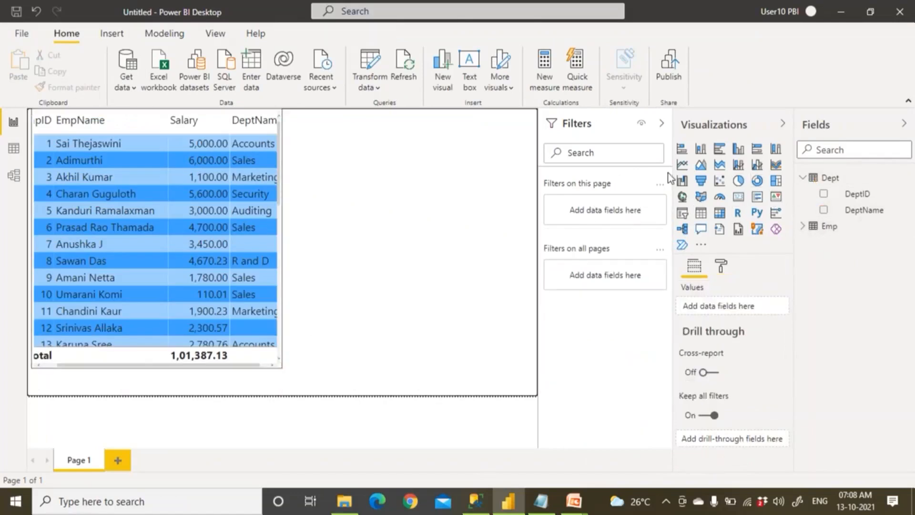
Add a stacked bar chart of Salary by DeptName and copy the table's formatting onto it.
click(681, 149)
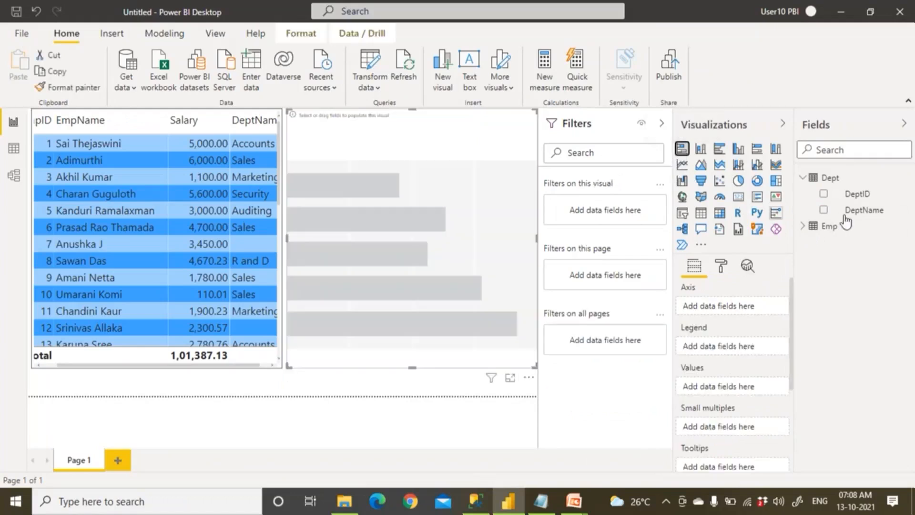
click(846, 211)
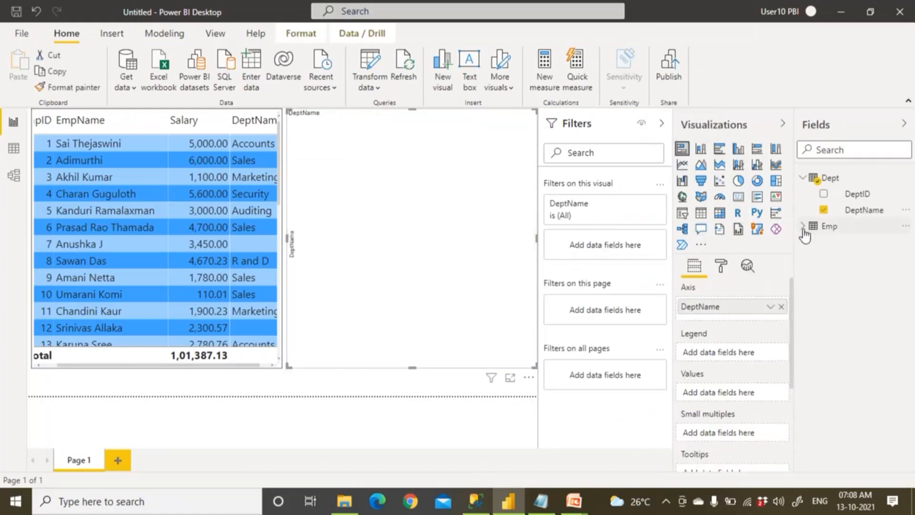
click(804, 226)
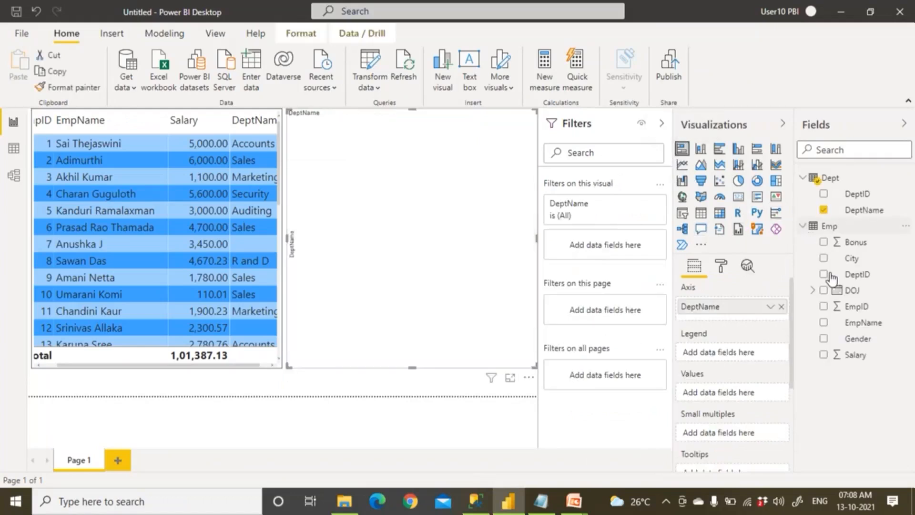
click(861, 356)
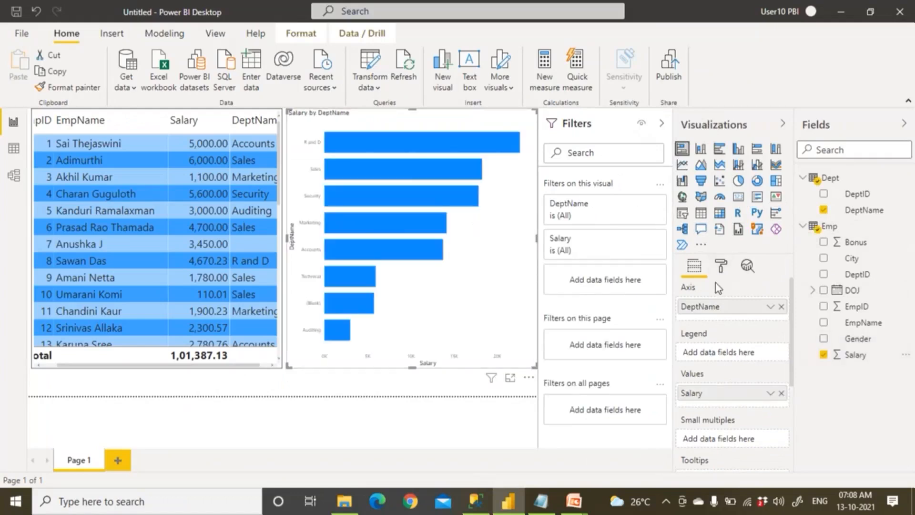
click(67, 151)
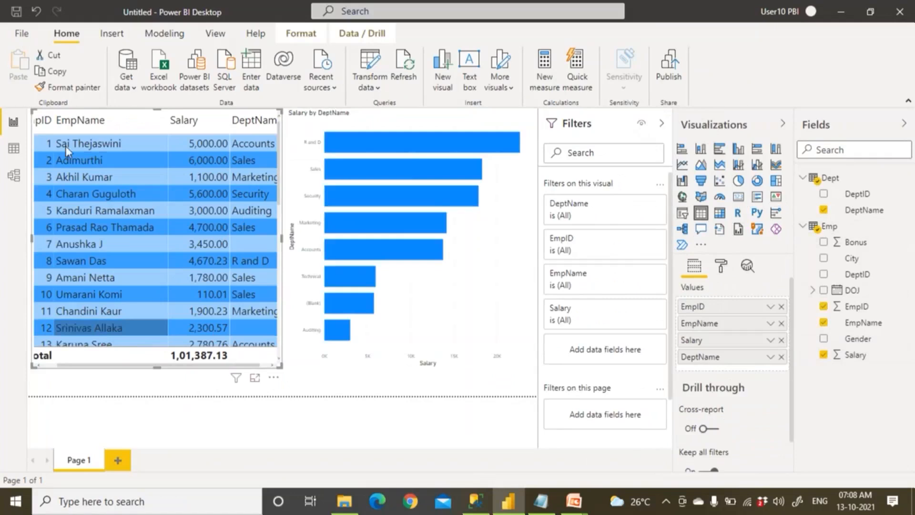
click(74, 87)
click(489, 288)
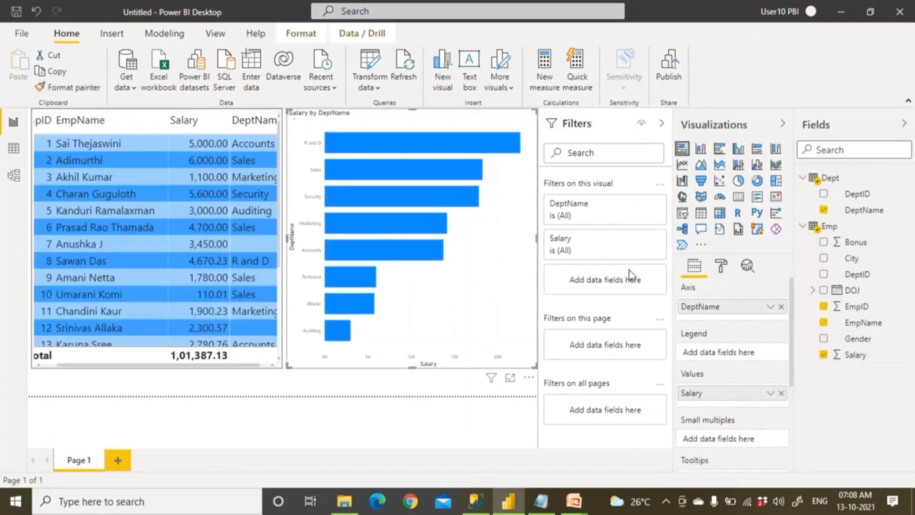
Set the bar chart's Y-axis text size to 20.
click(723, 268)
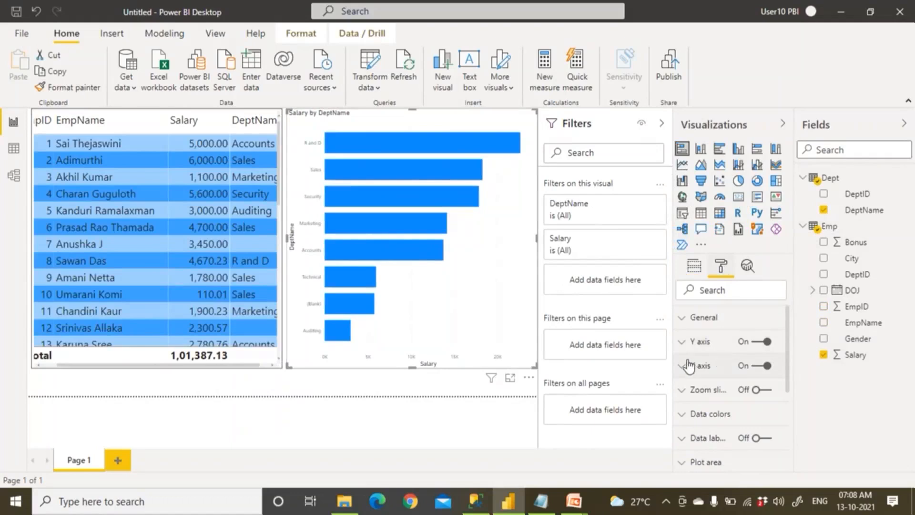
click(682, 343)
scroll(706, 390, down, 5)
scroll(706, 405, up, 4)
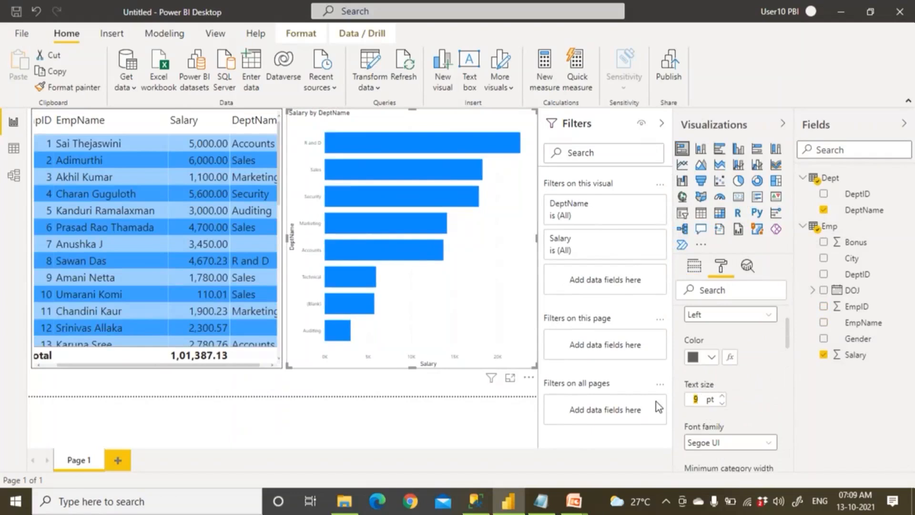
text(20)
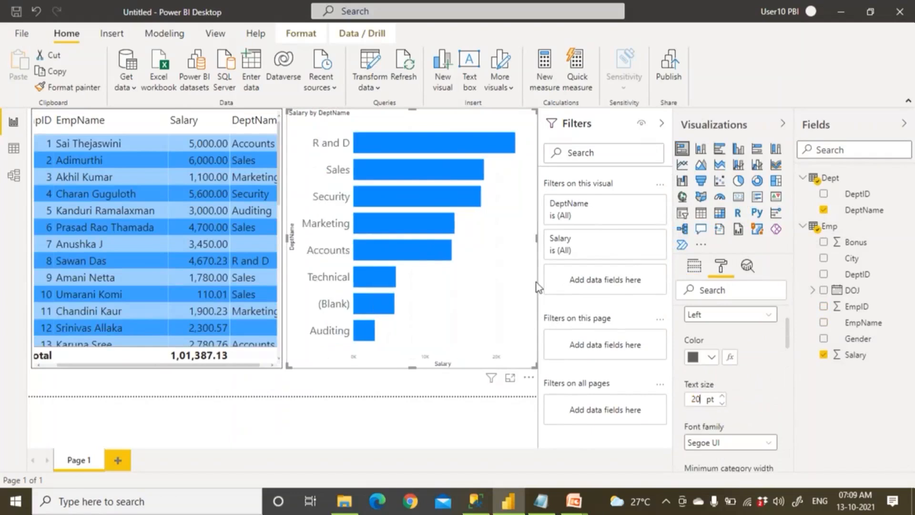
scroll(684, 352, up, 2)
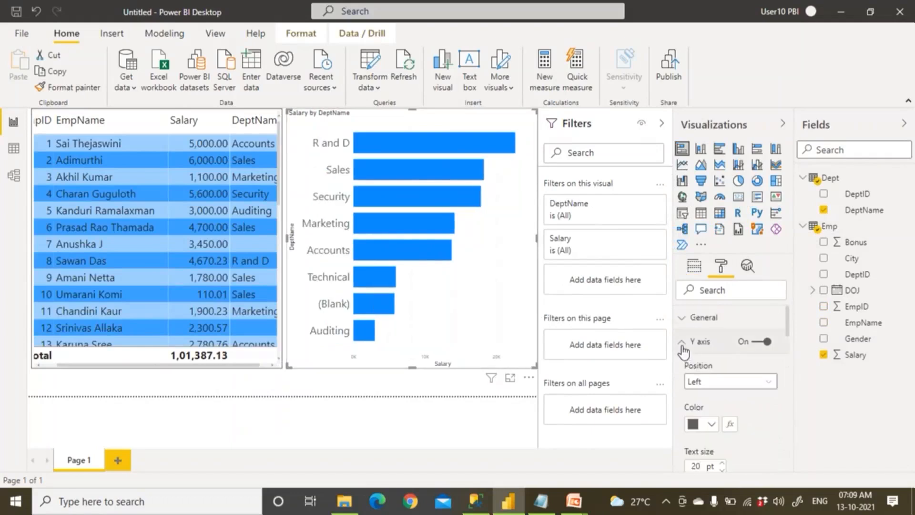
click(683, 344)
Turn on data labels for the bars with a 20 pt text size.
click(758, 443)
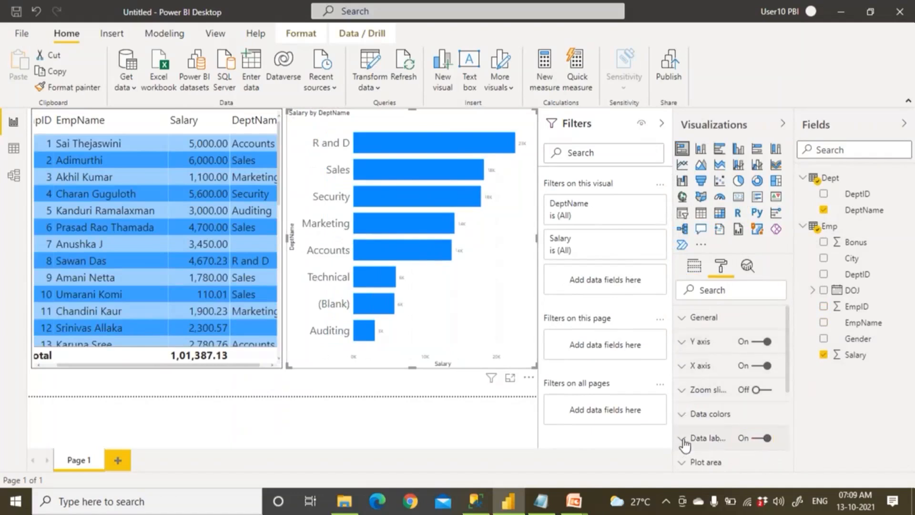
click(682, 439)
scroll(686, 441, down, 4)
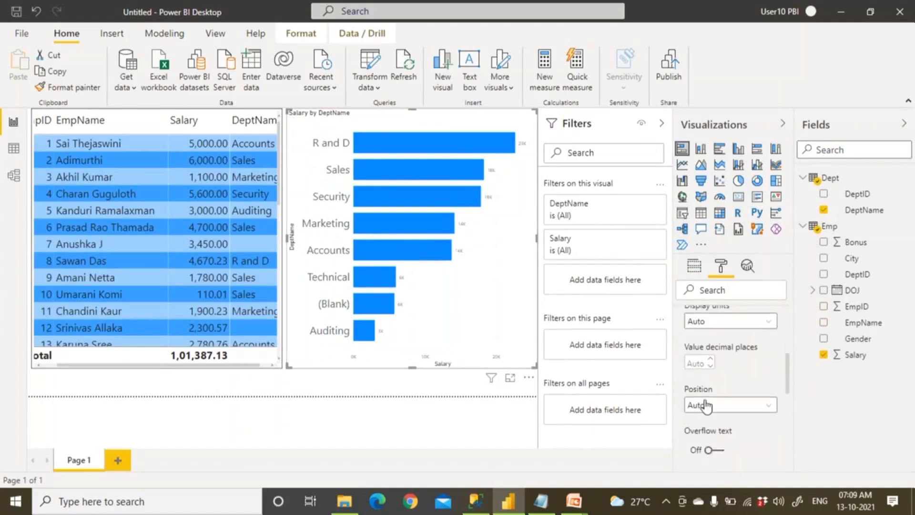
scroll(710, 414, down, 3)
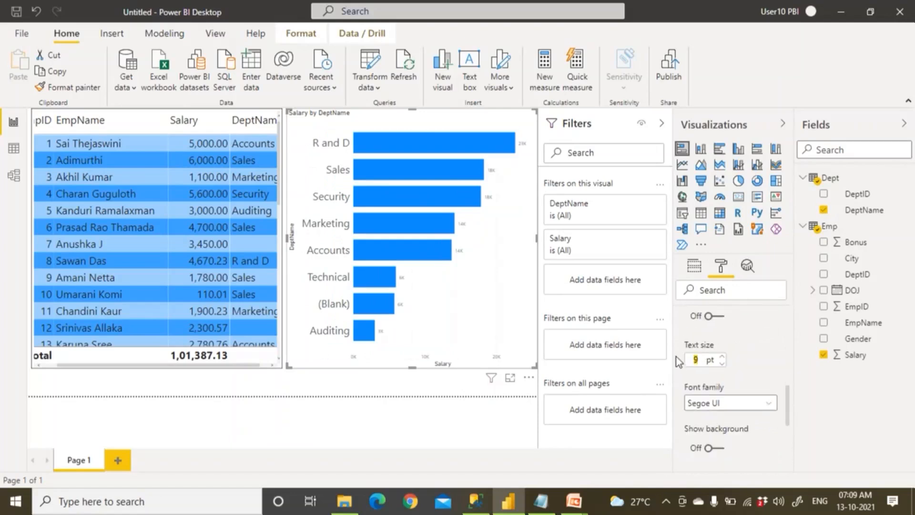
text(20)
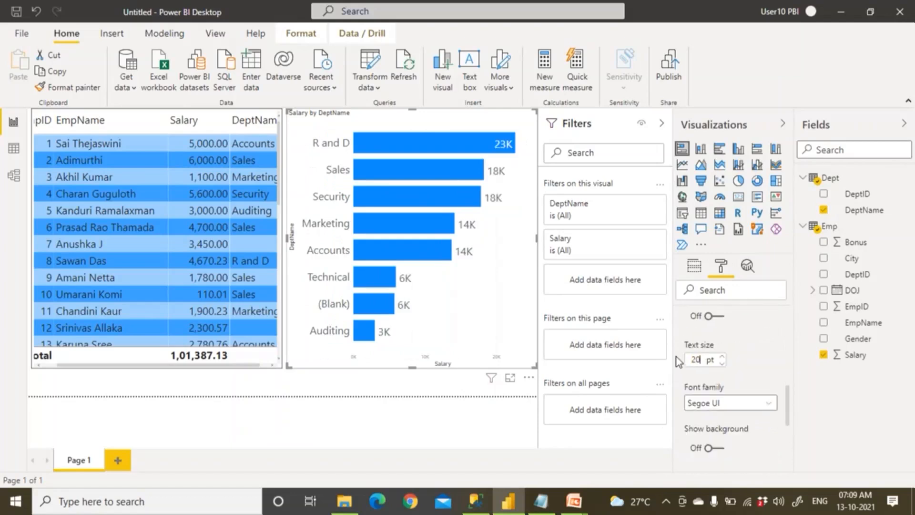
click(463, 411)
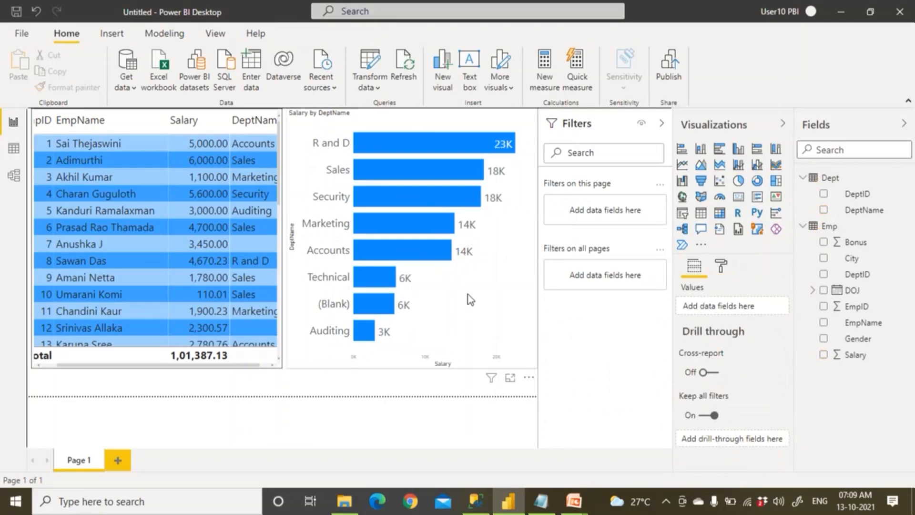
click(21, 16)
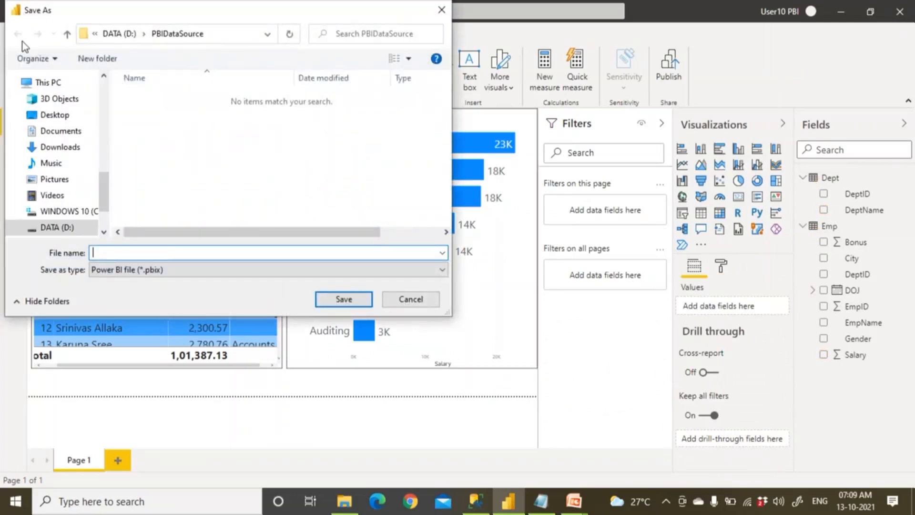
In D:\Demos\07 PBI Gateways, delete the old Emp_Excel_Data_Oct12th2021 and SQL_Excel_Data_Oct13th2021 files.
click(71, 228)
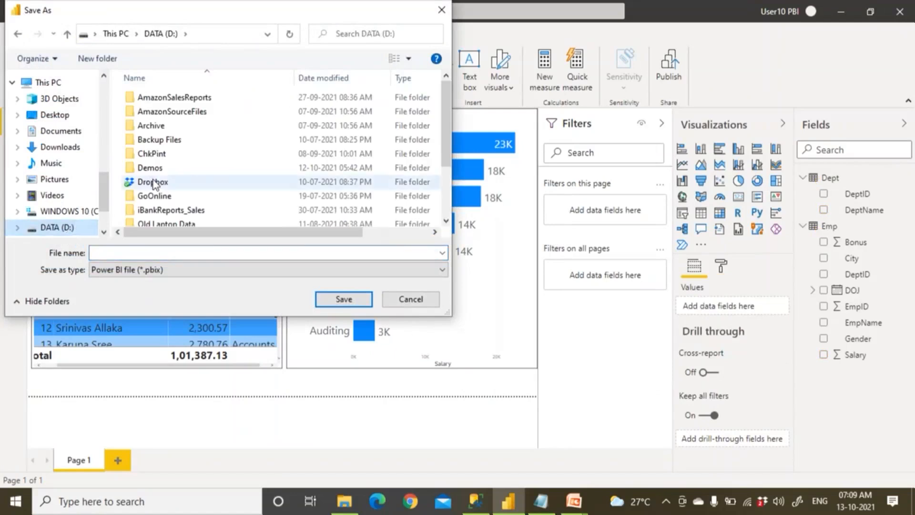
double_click(151, 167)
double_click(164, 212)
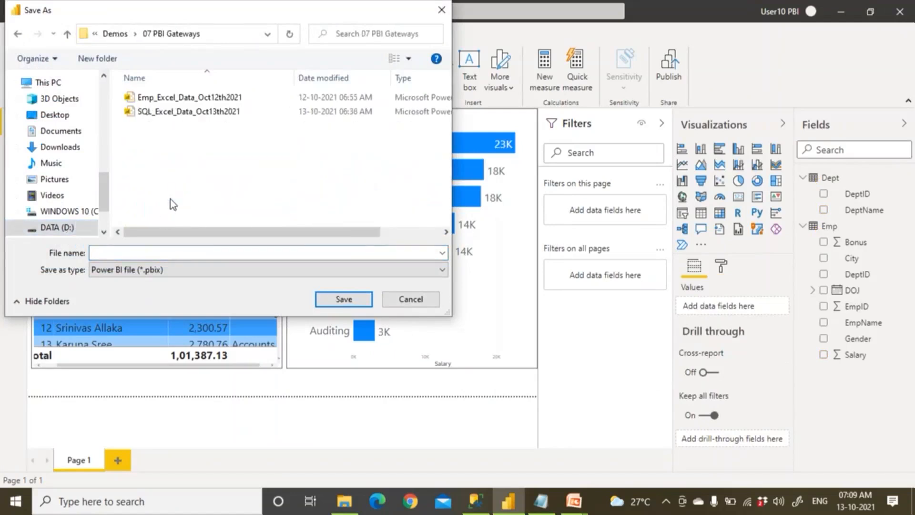
click(198, 102)
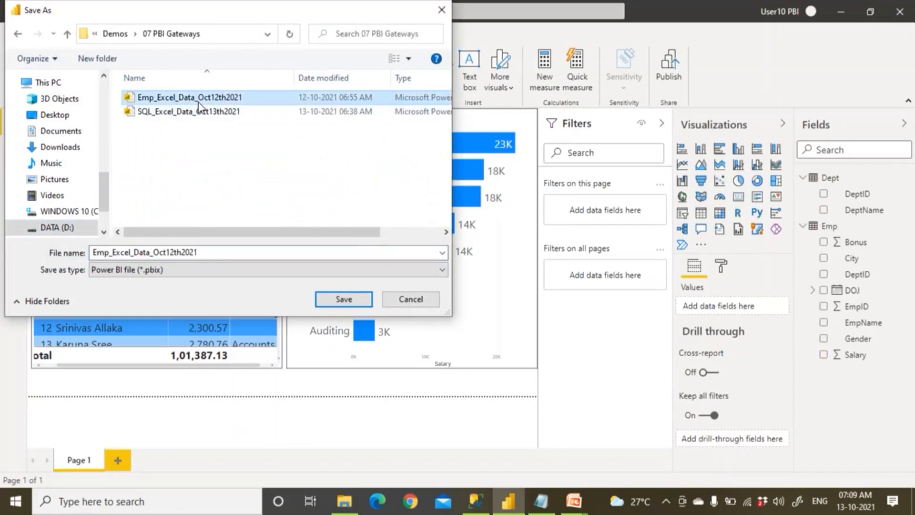
key(Delete)
click(198, 102)
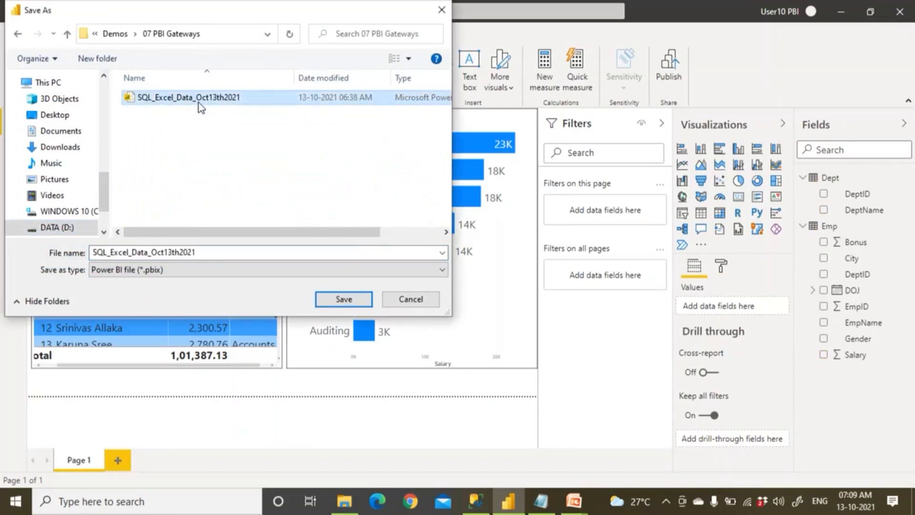
key(Delete)
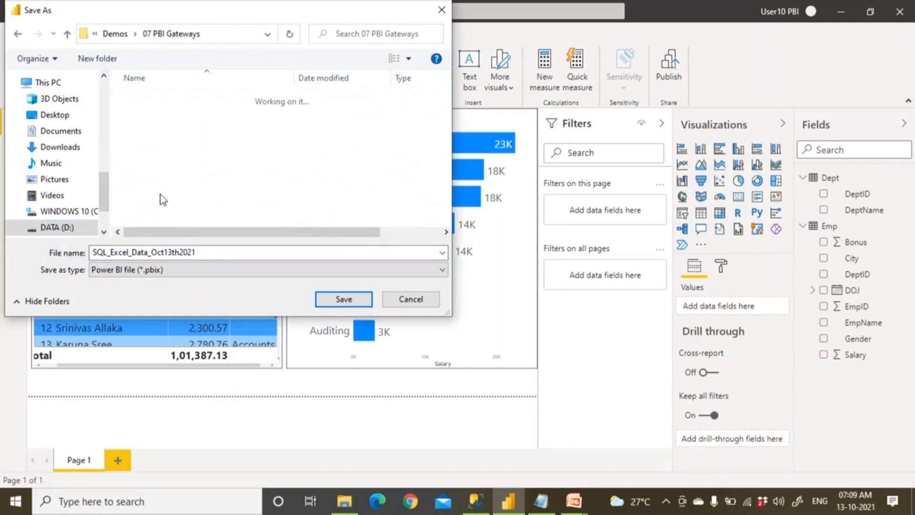
Save the report as Excel_Emp_Data_Oct13th2021.
double_click(121, 252)
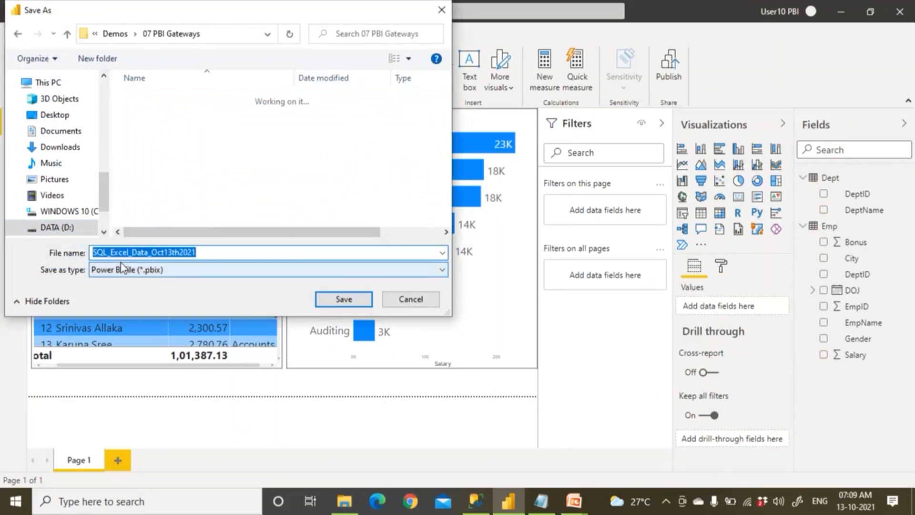
key(Home)
key(Delete)
key(Delete)
key(Delete)
key(Delete)
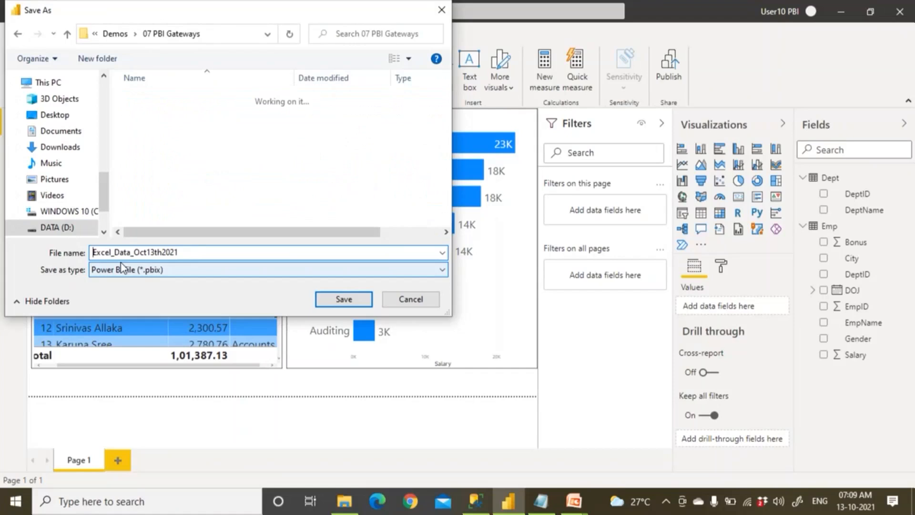
text(_Emp)
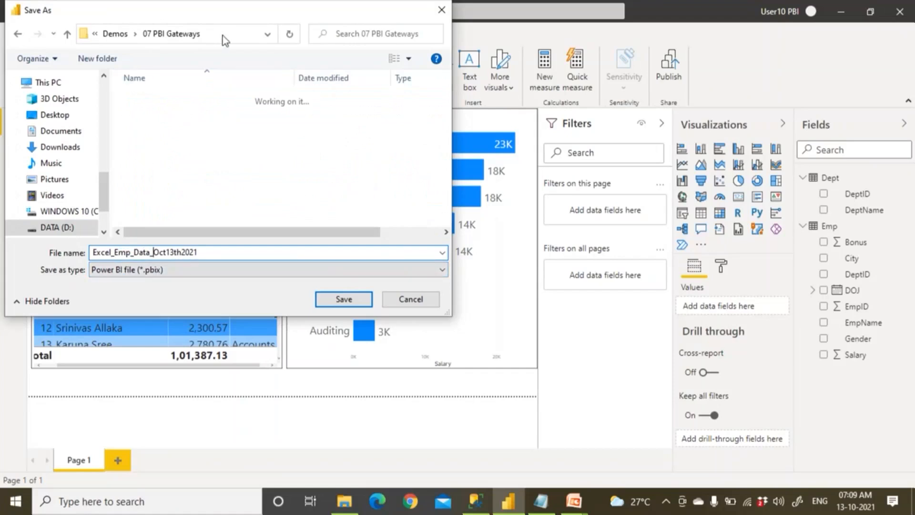
click(351, 300)
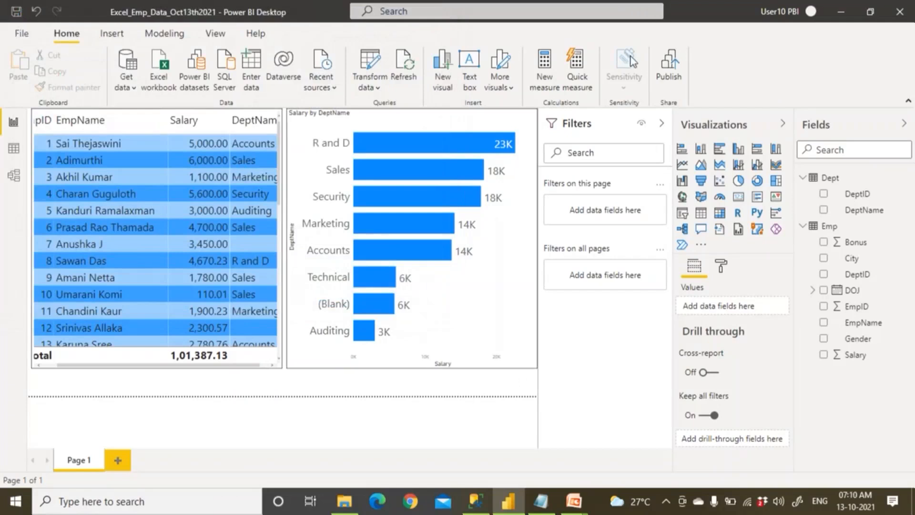
Publish the Excel_Emp_Data_Oct13th2021 report to the Flipcart workspace.
double_click(311, 13)
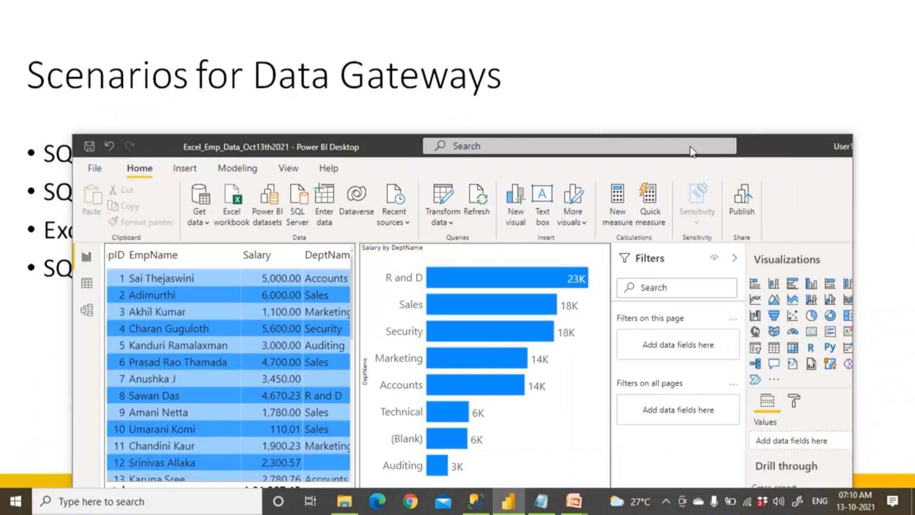
double_click(818, 152)
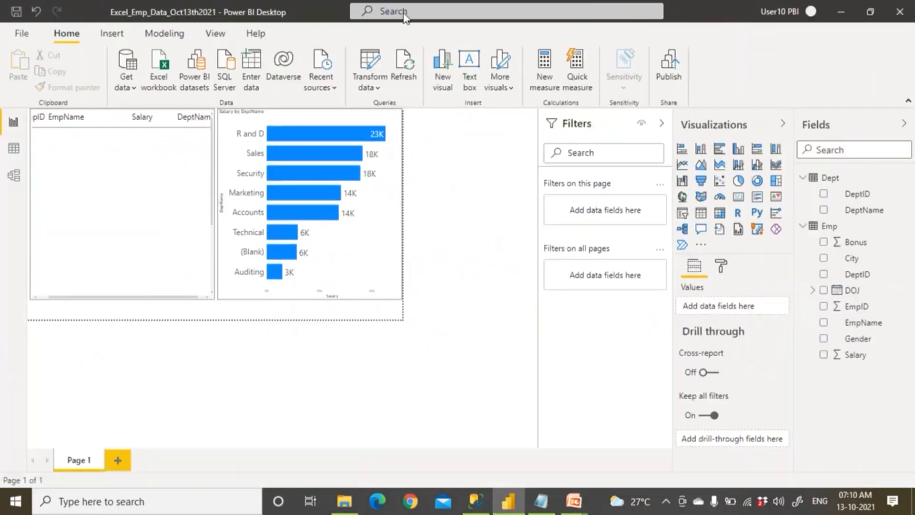
double_click(85, 19)
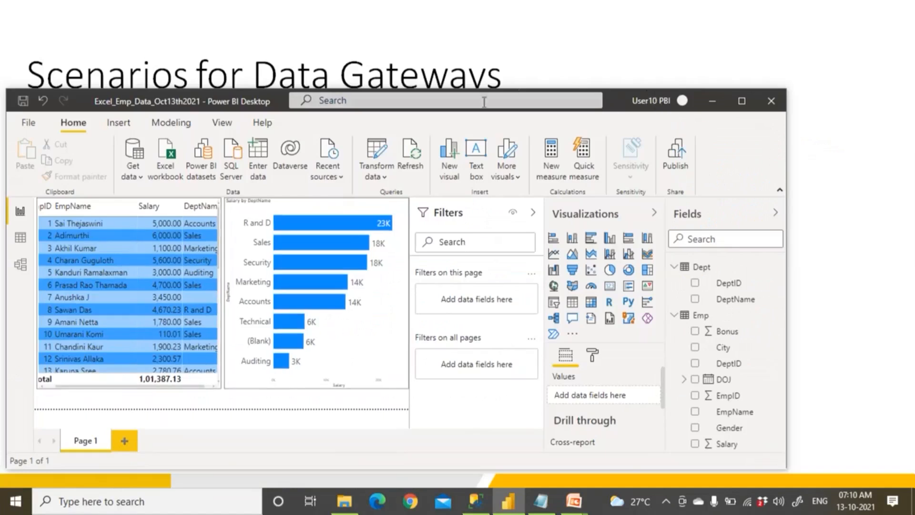
double_click(109, 103)
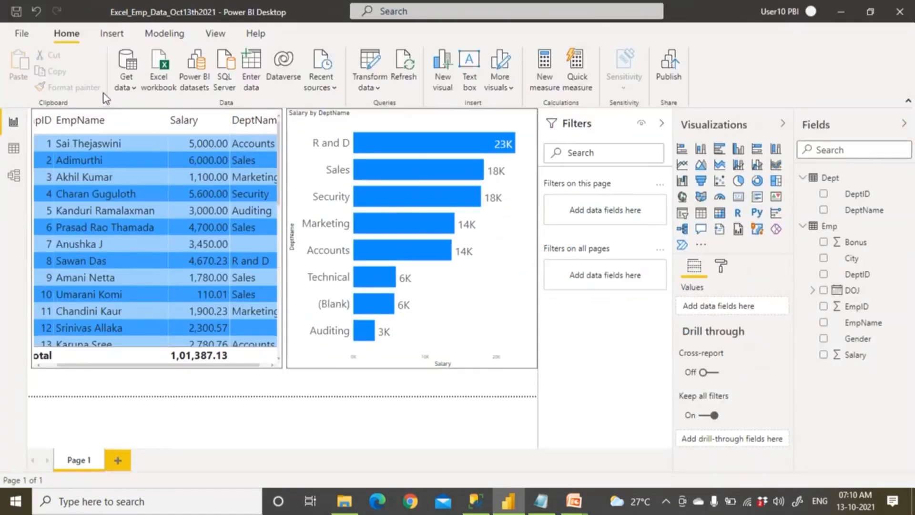
click(672, 78)
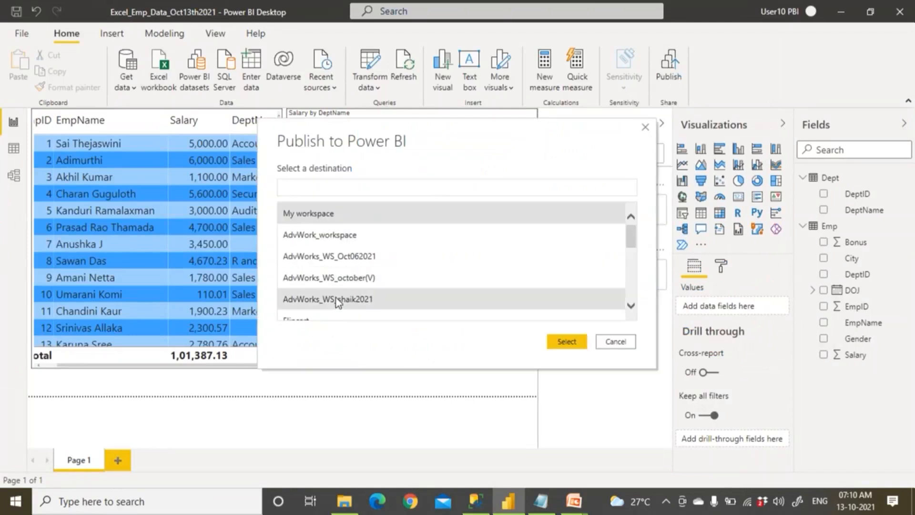
scroll(336, 298, down, 1)
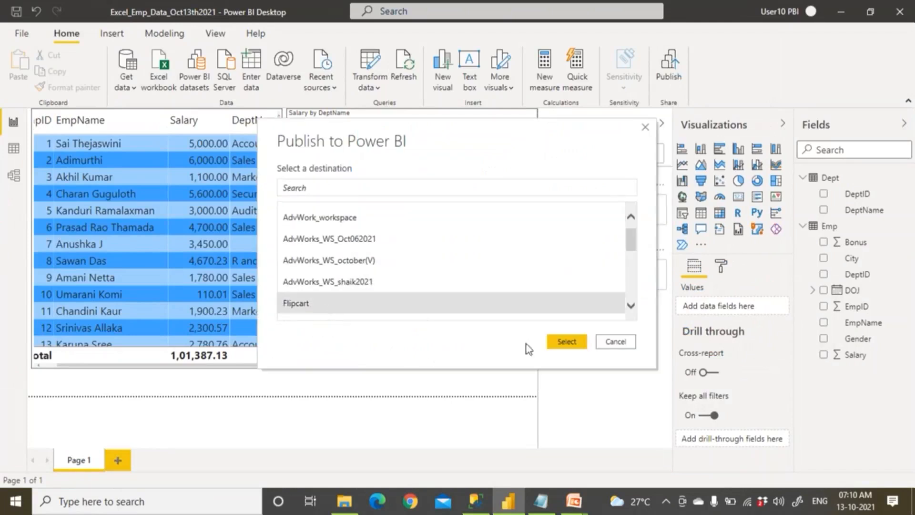
click(568, 344)
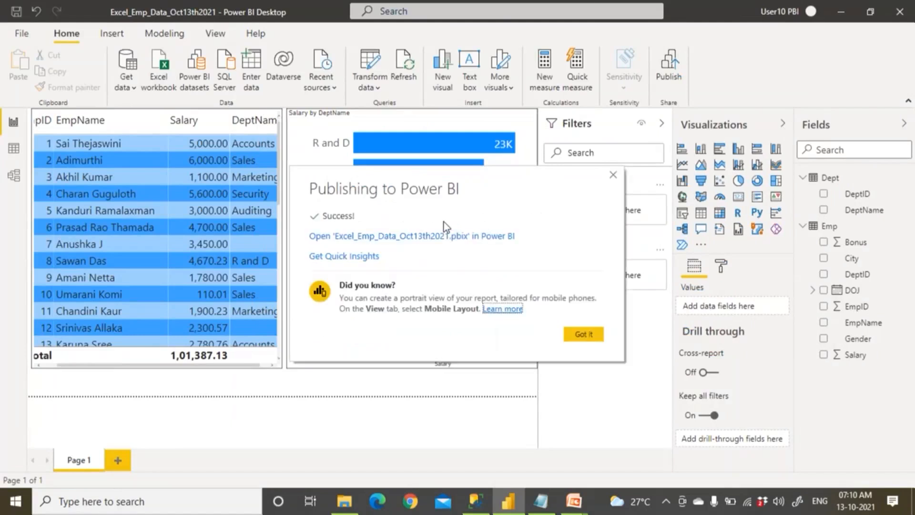
click(342, 501)
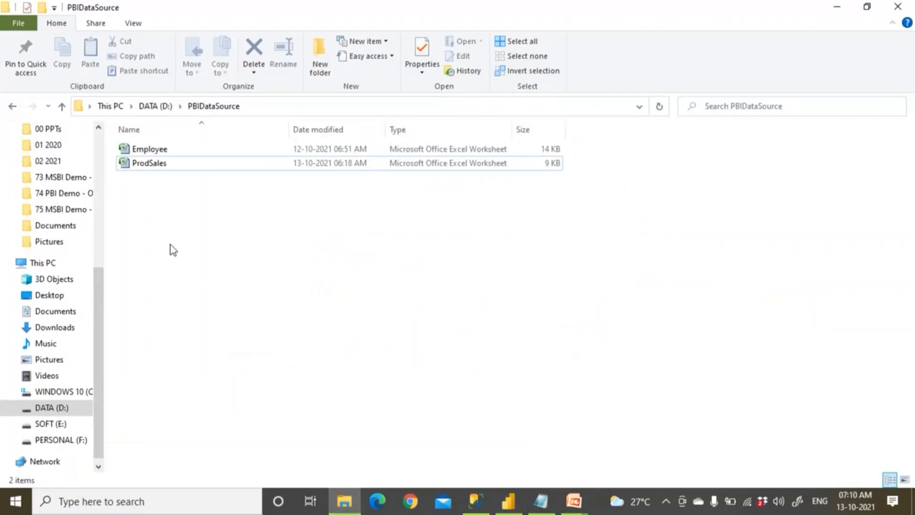
Open the Employee workbook in Excel, select the first two Salary values, then dismiss Power BI's publish confirmation.
double_click(158, 151)
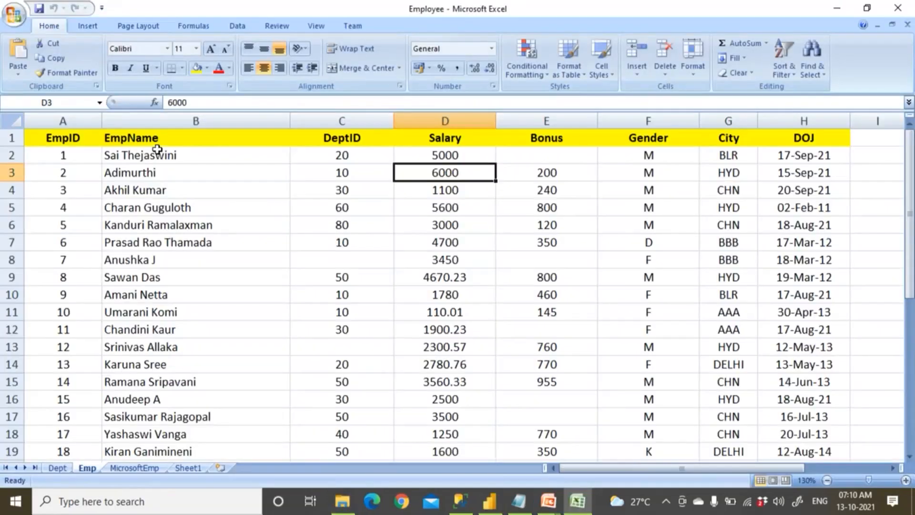
drag(464, 154, 467, 172)
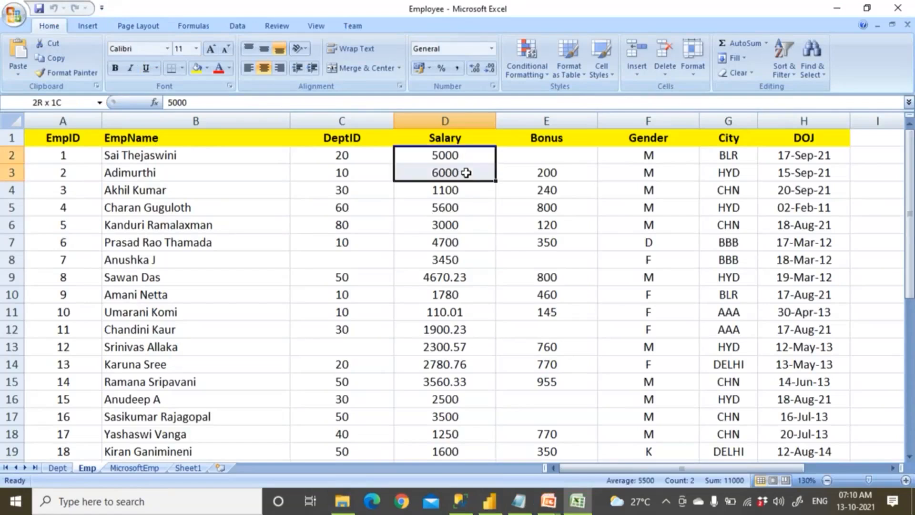
click(461, 506)
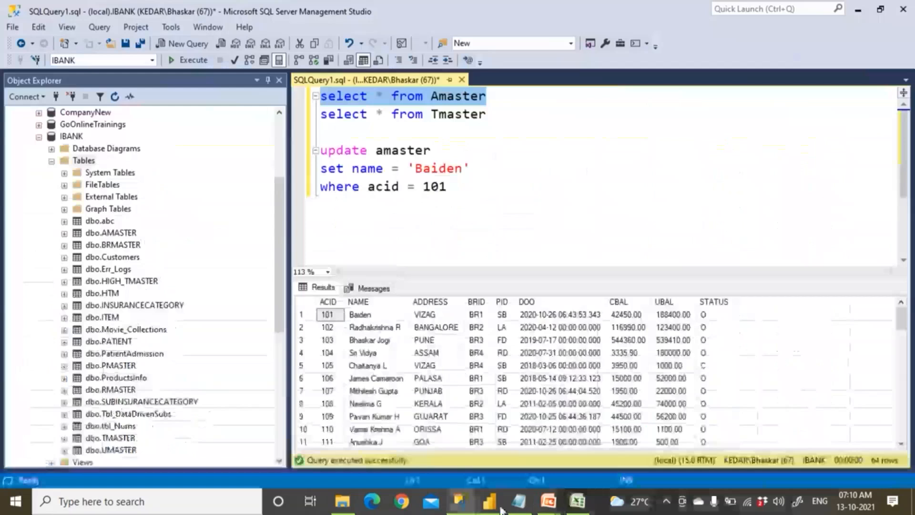
click(497, 506)
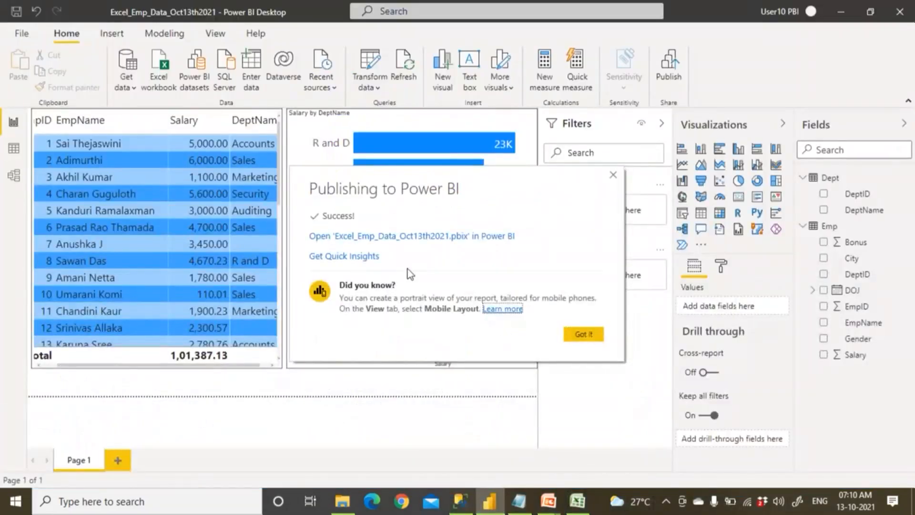
click(584, 335)
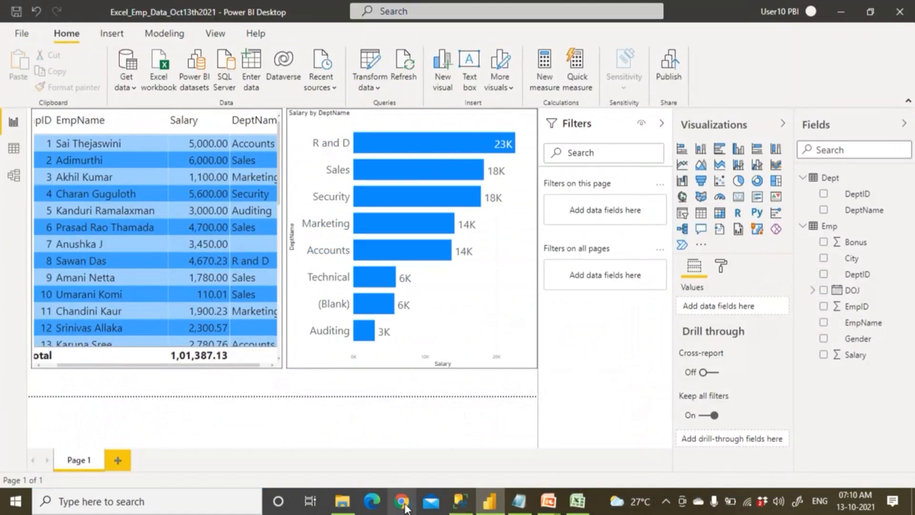
Open Chrome and copy the gateway account's e-mail address from the PBI Email IDS notes.
click(403, 501)
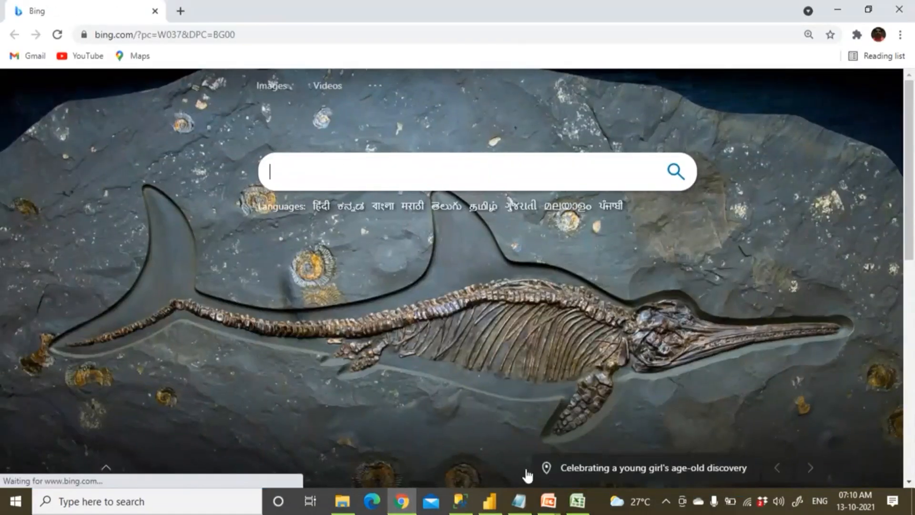
click(519, 501)
click(23, 155)
drag(21, 155, 317, 161)
right_click(317, 157)
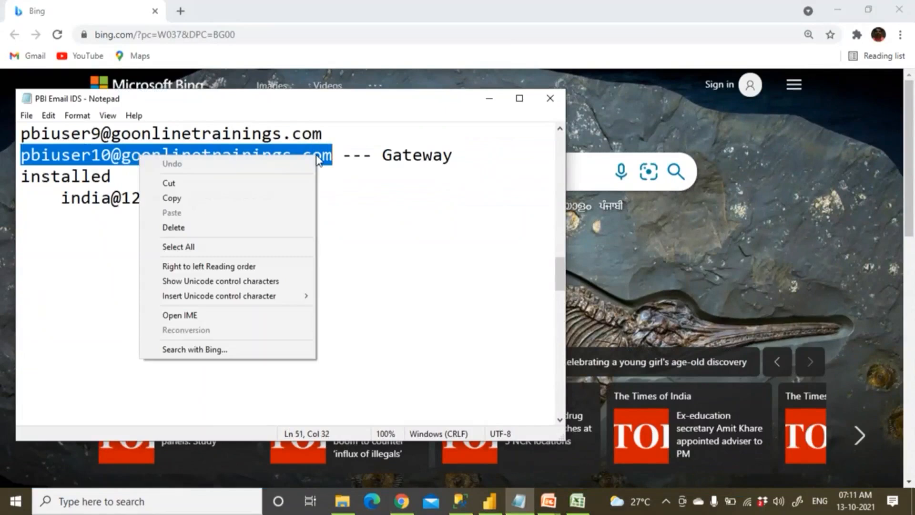
click(228, 200)
drag(381, 155, 454, 154)
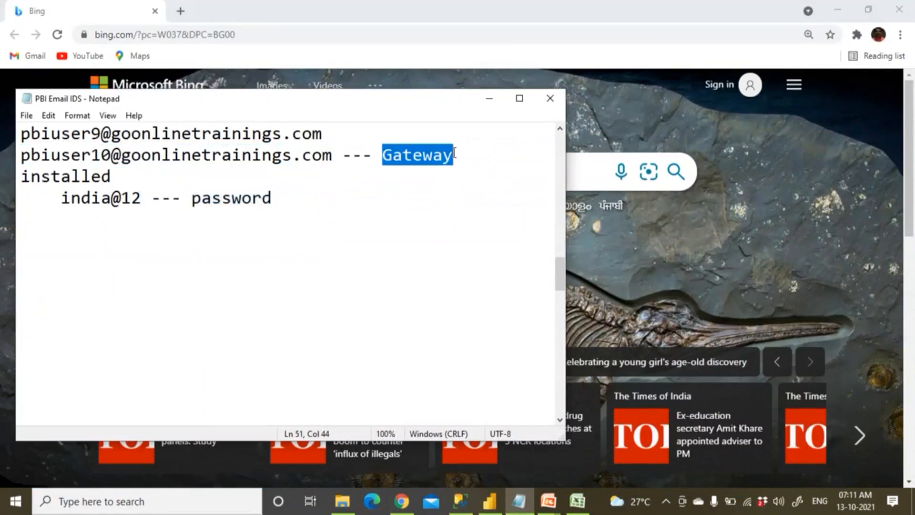
Sign in to app.powerbi.com with the gateway account password, skipping security setup and staying signed in.
click(245, 36)
text(app)
key(Return)
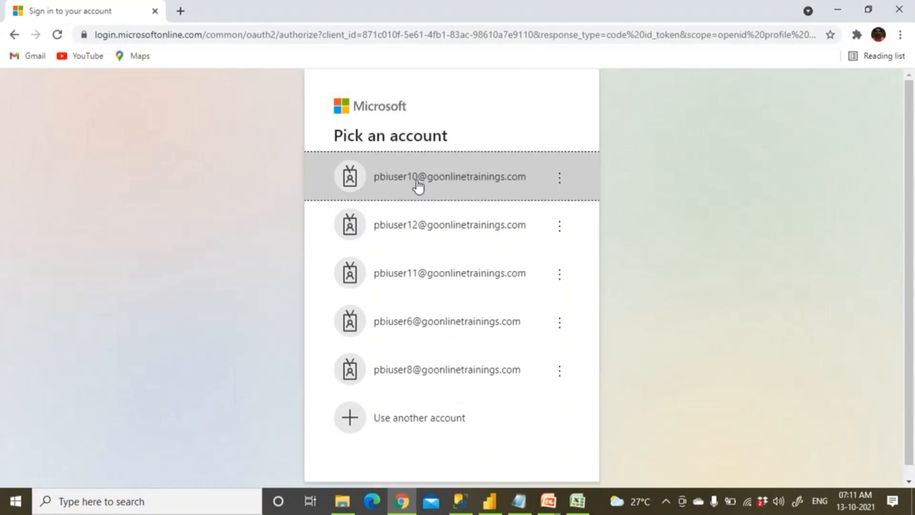
click(417, 181)
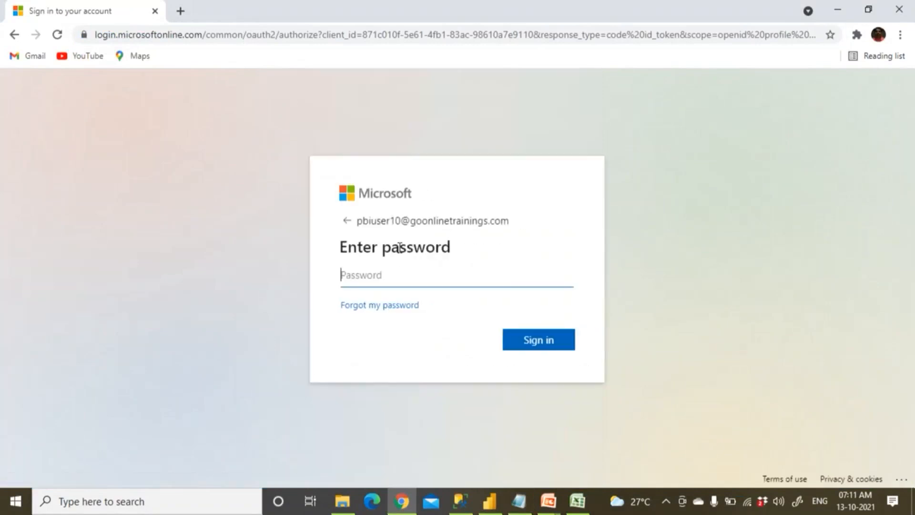
text(••••••••)
click(543, 339)
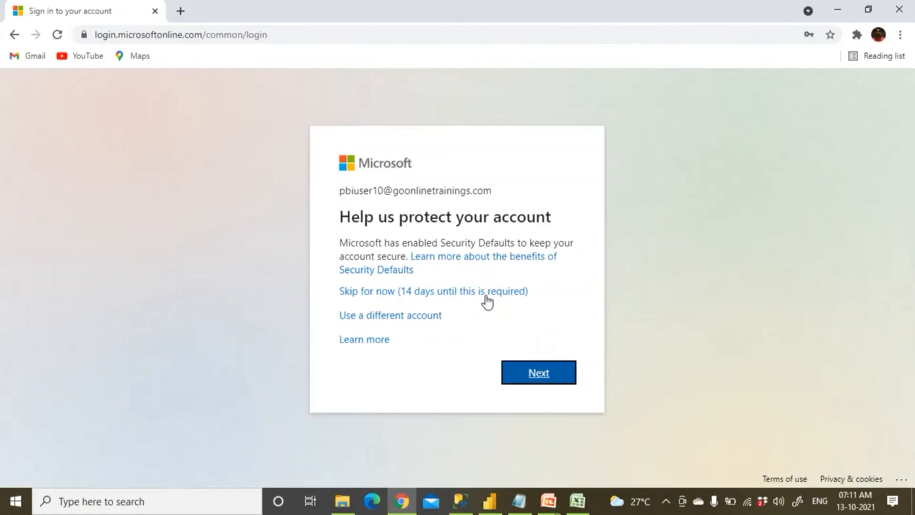
click(486, 292)
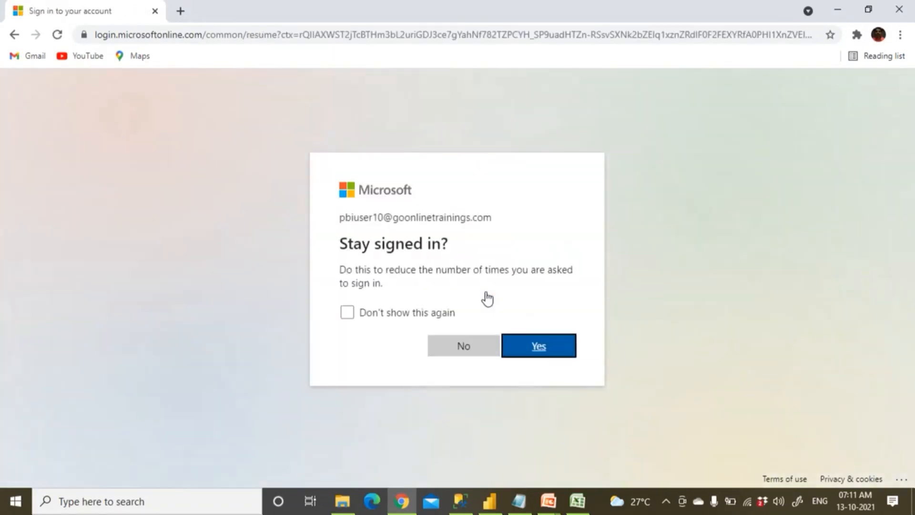
click(449, 315)
click(530, 348)
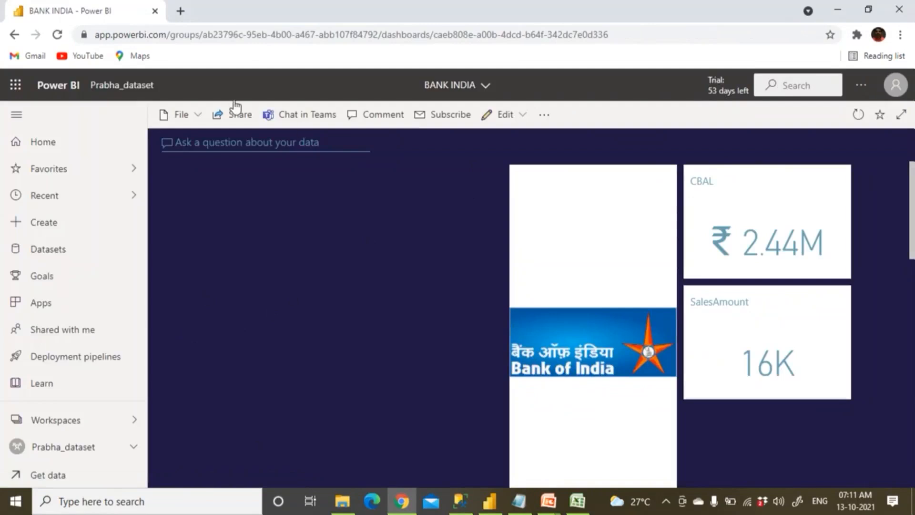
Open the Flipcart workspace and list all items, including the Excel_Emp_Data_Oct13th2021 report and dataset.
click(56, 421)
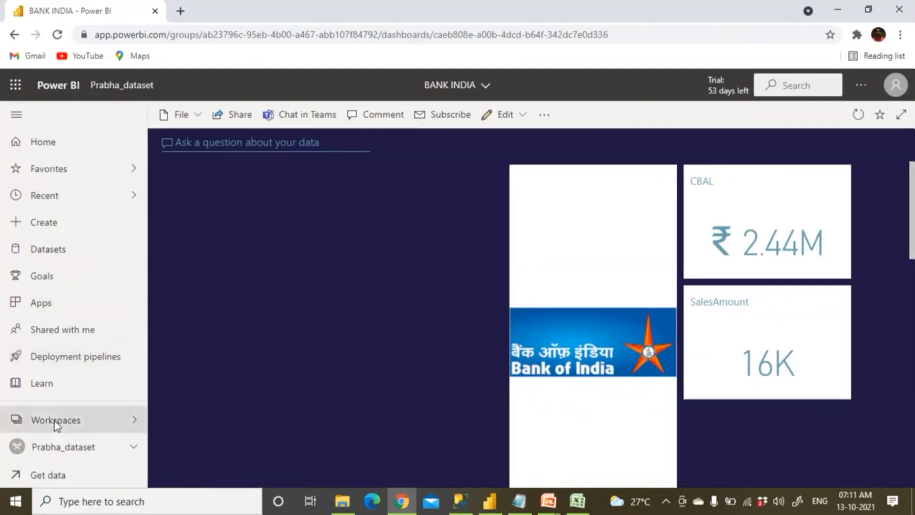
click(198, 310)
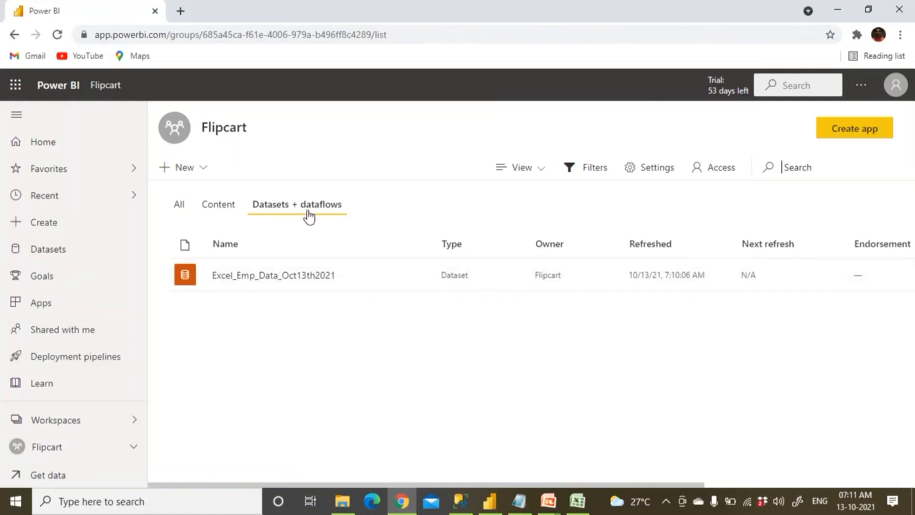
click(232, 208)
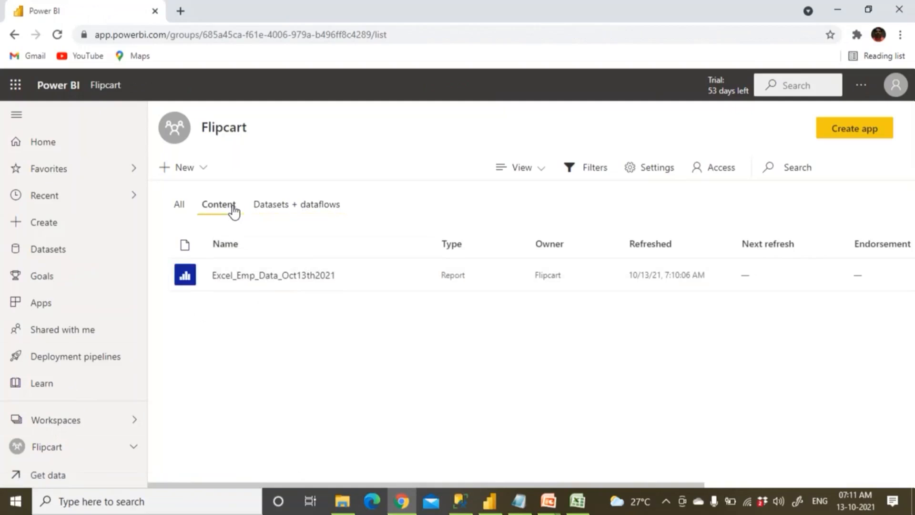
click(180, 207)
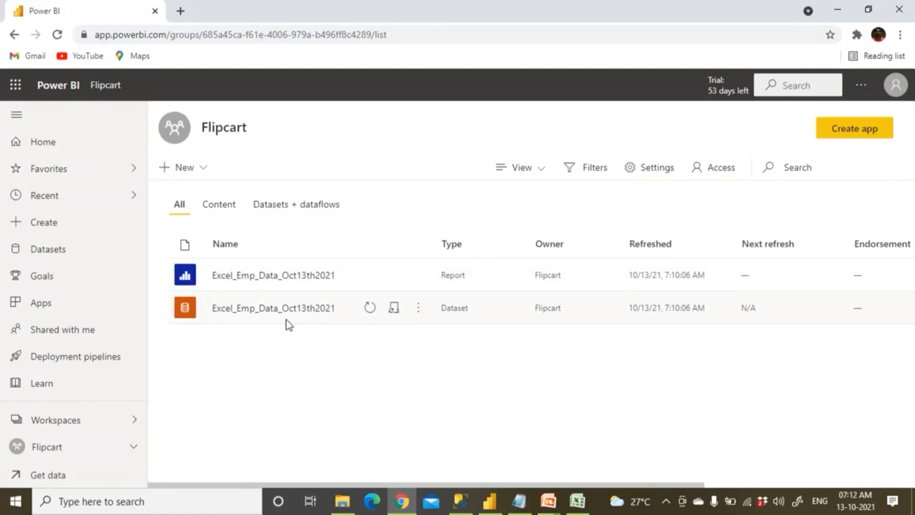
click(487, 504)
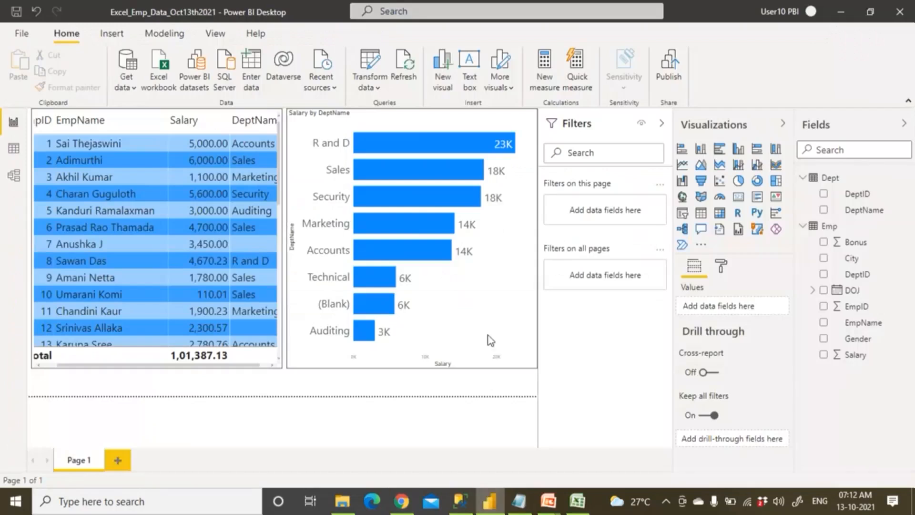
Browse to D:\Demos\07 PBI Gateways and open the Gateways.png diagram.
click(342, 502)
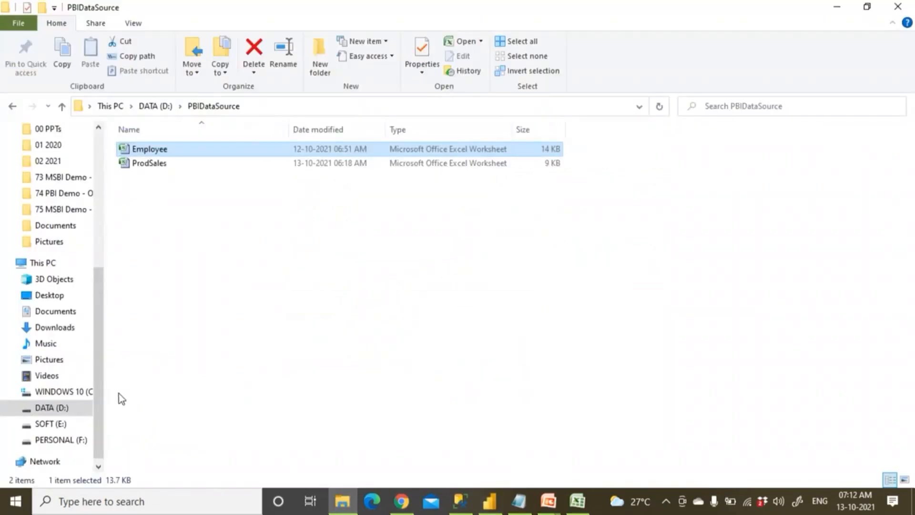
key(super+e)
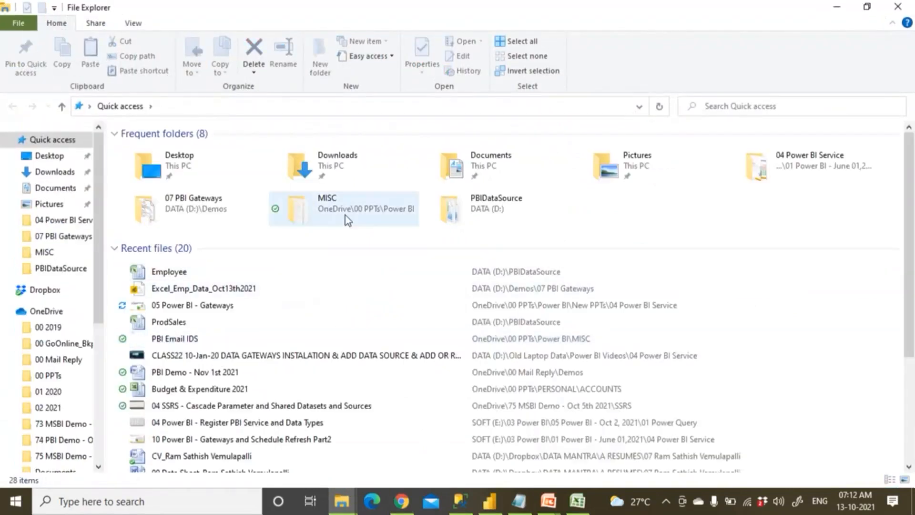
double_click(489, 208)
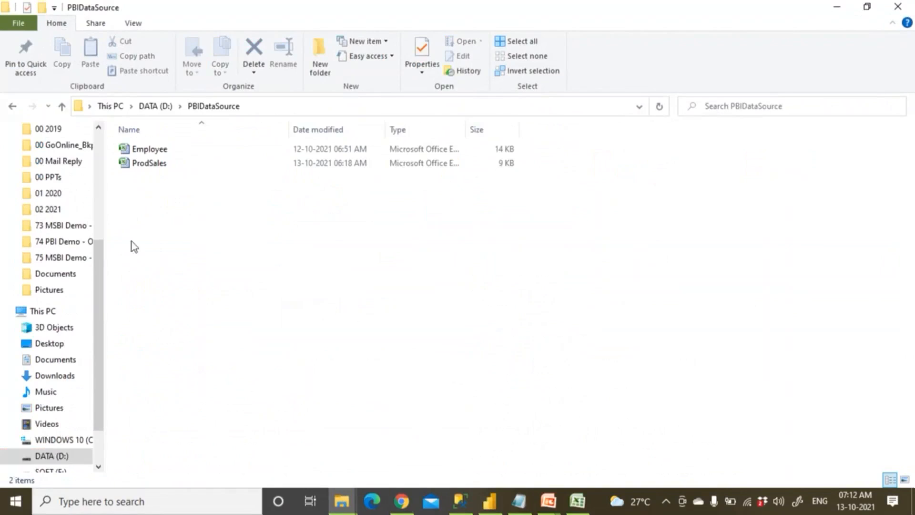
click(62, 106)
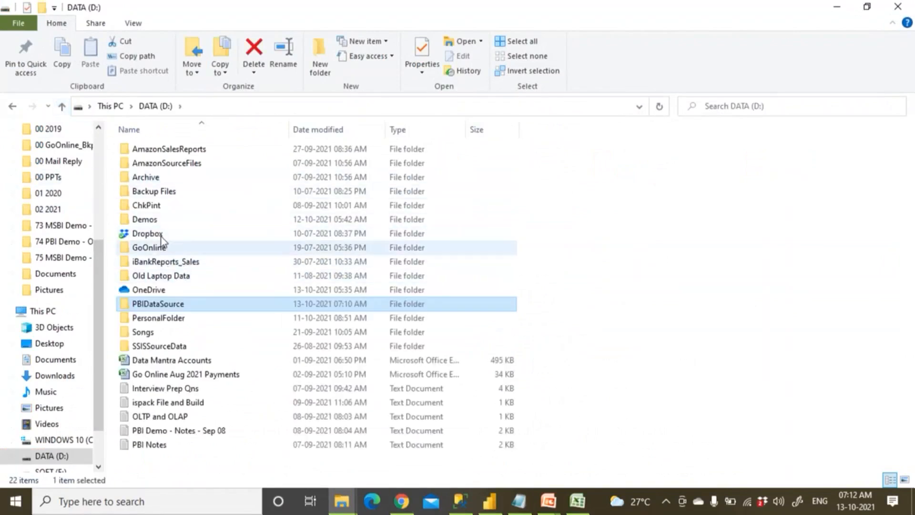
double_click(160, 219)
double_click(165, 262)
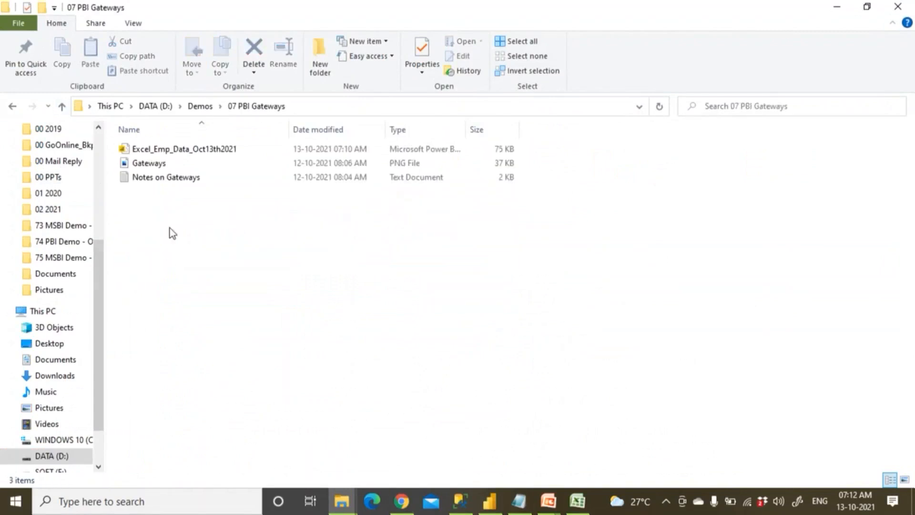
click(202, 150)
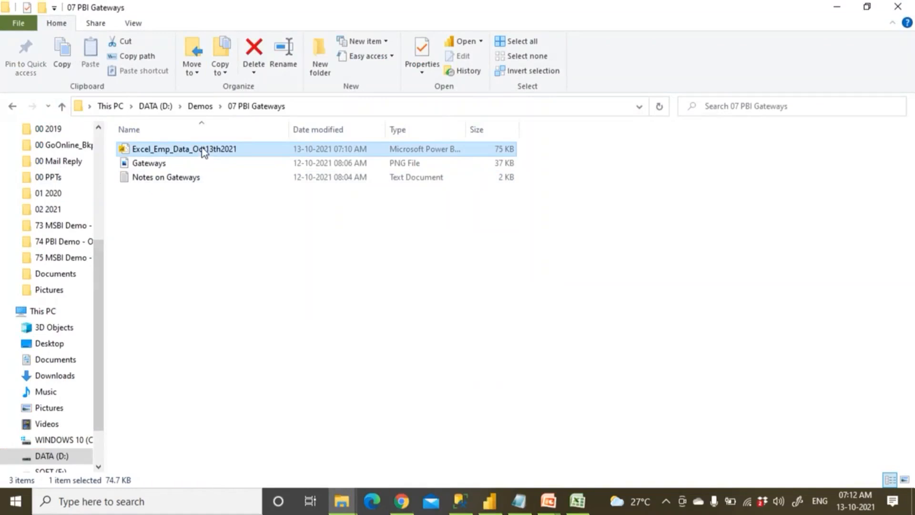
right_click(167, 164)
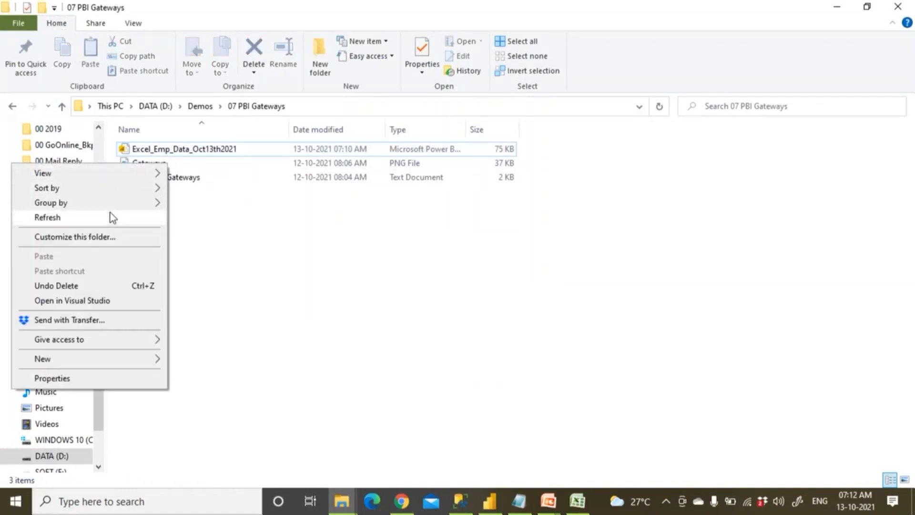
click(174, 163)
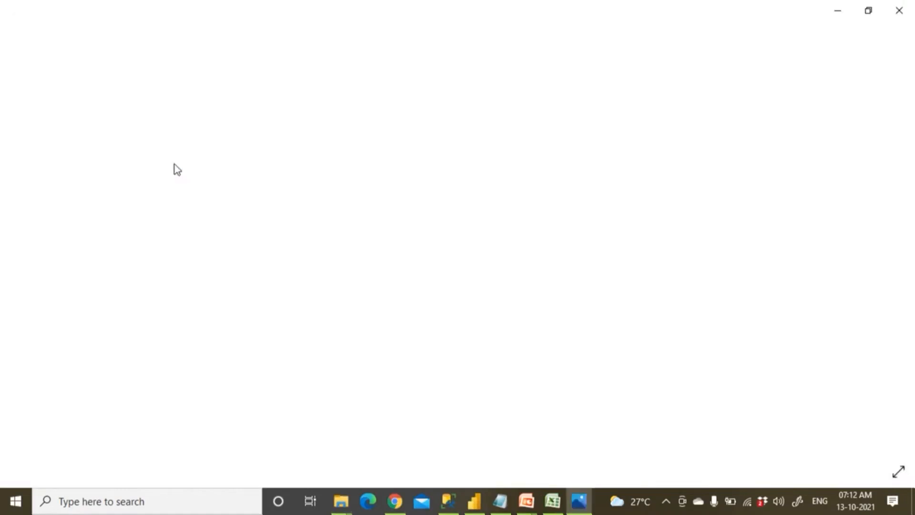
click(498, 502)
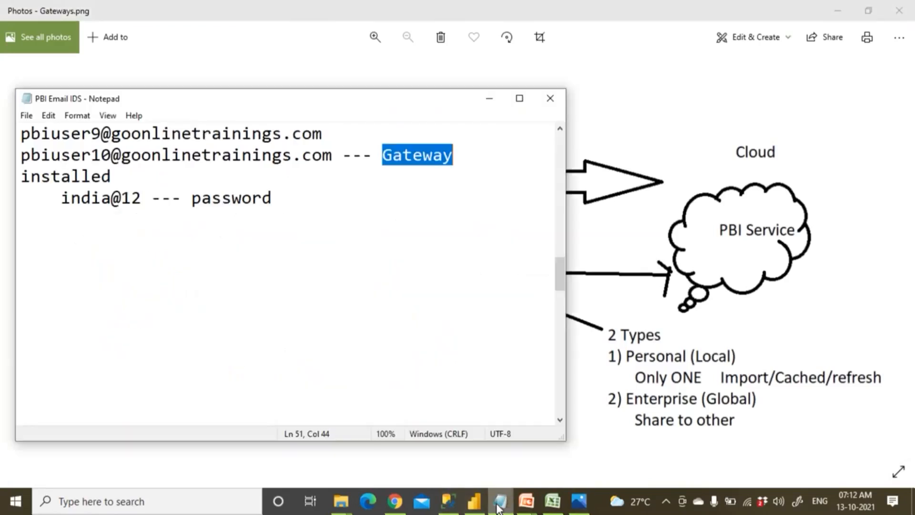
Browse the Flipcart workspace's All, Content and Datasets tabs, then open the Excel_Emp_Data_Oct13th2021 report.
click(555, 505)
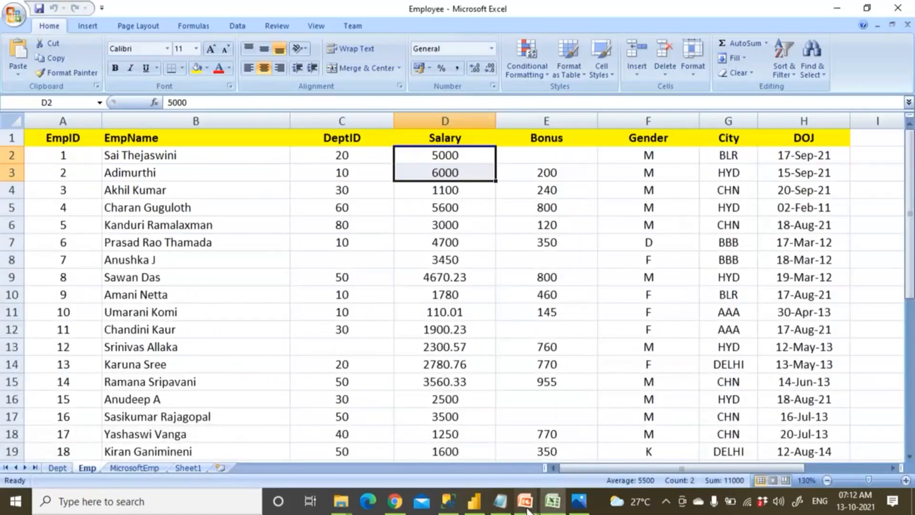
click(394, 501)
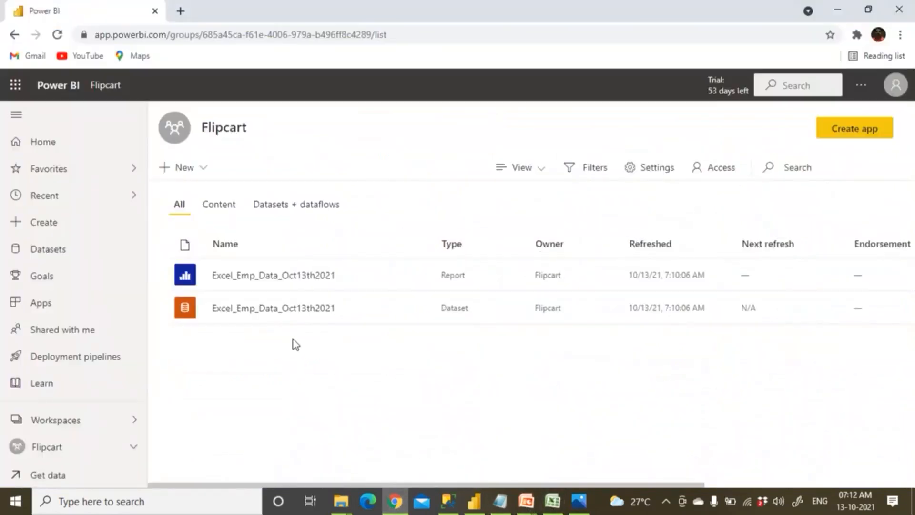
mouse_move(308, 316)
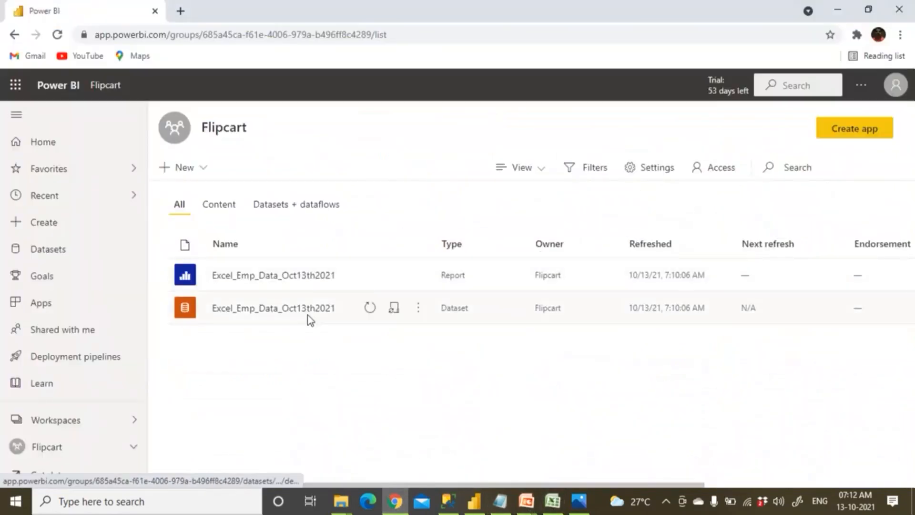
click(220, 206)
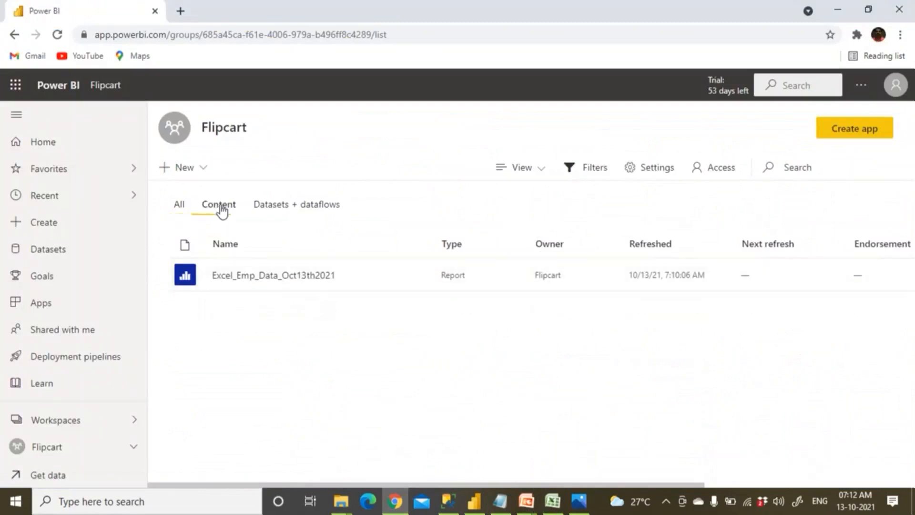
click(281, 211)
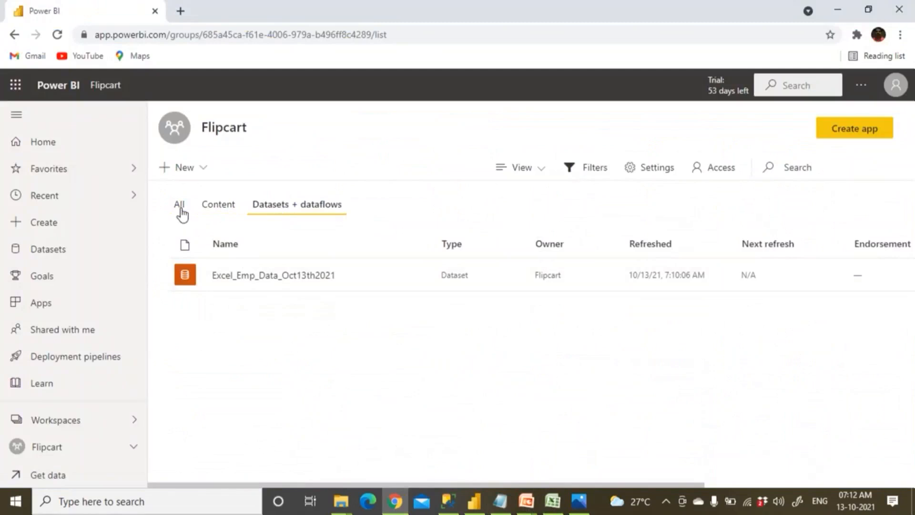
click(180, 205)
click(218, 208)
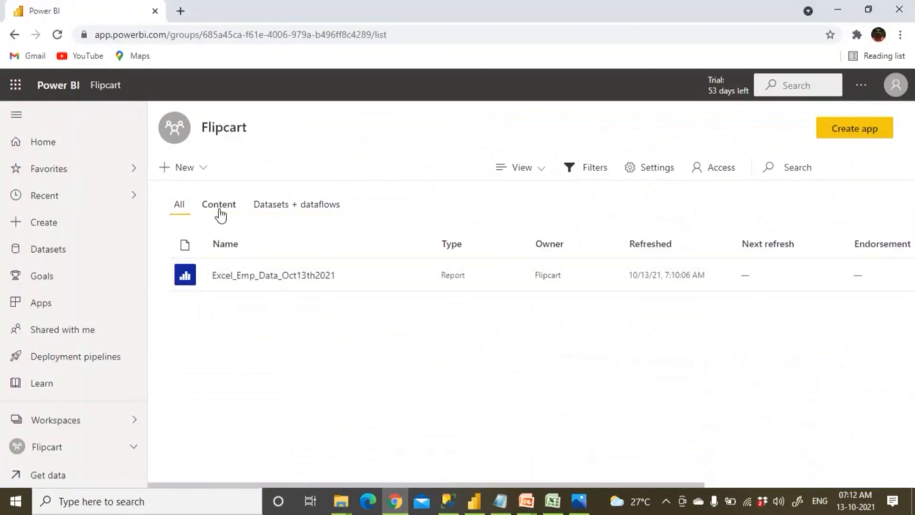
click(261, 276)
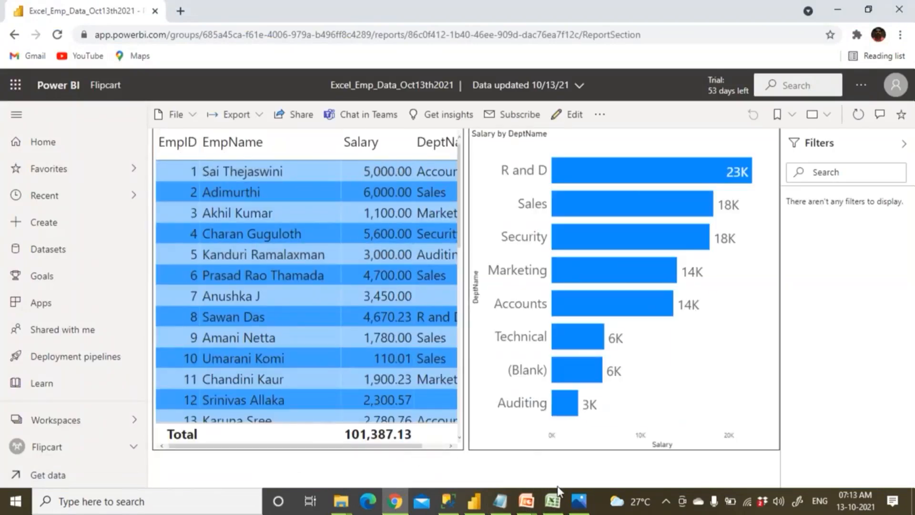
Refresh the Excel_Emp_Data_Oct13th2021 dataset from the Flipcart workspace's Datasets + dataflows list.
click(553, 501)
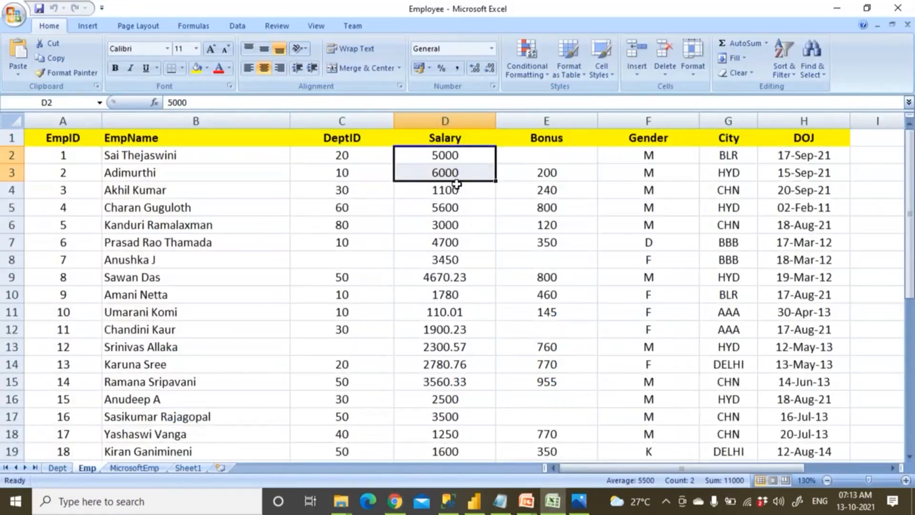
key(alt+Tab)
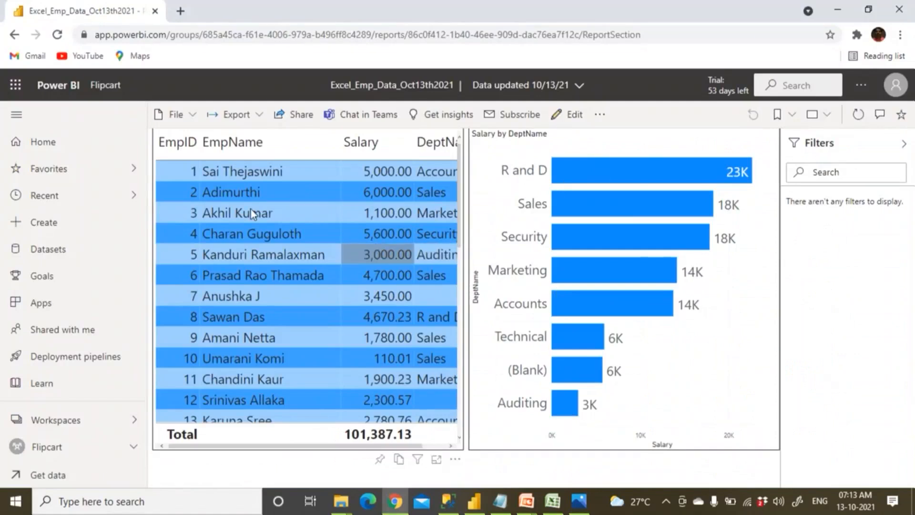
click(105, 86)
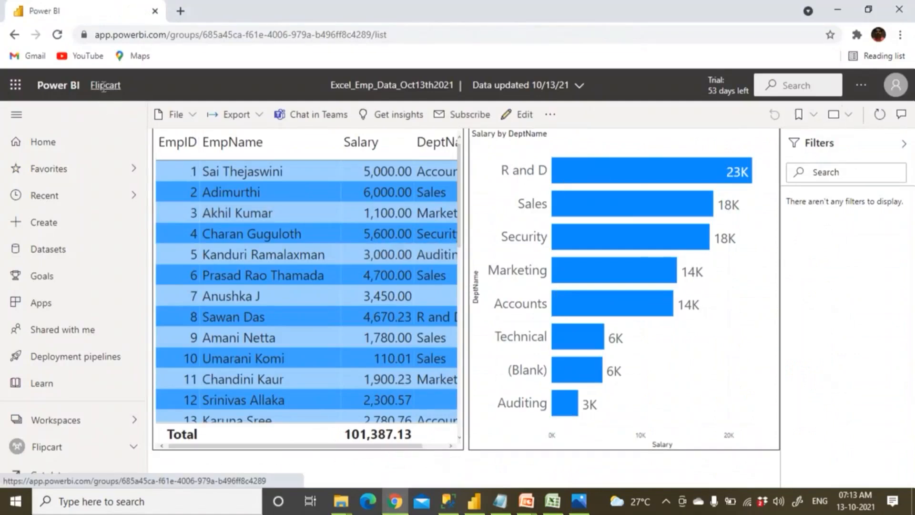
click(306, 208)
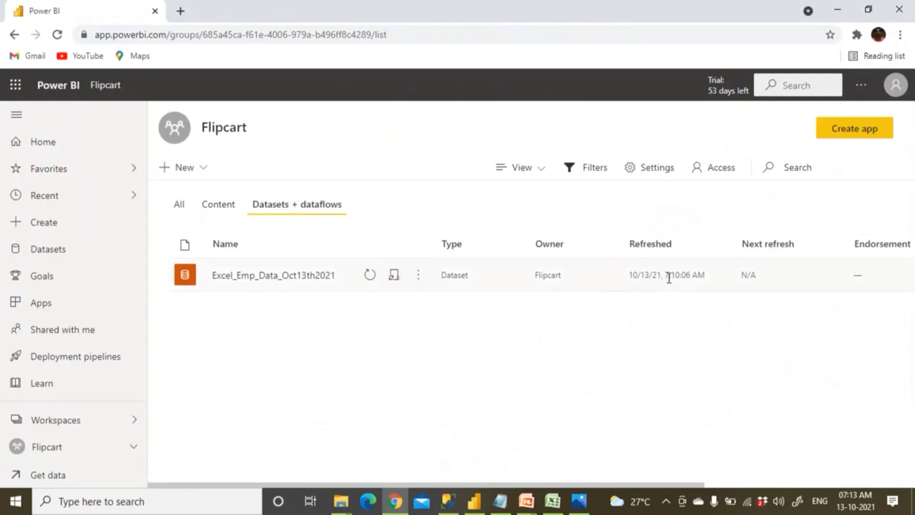
click(370, 275)
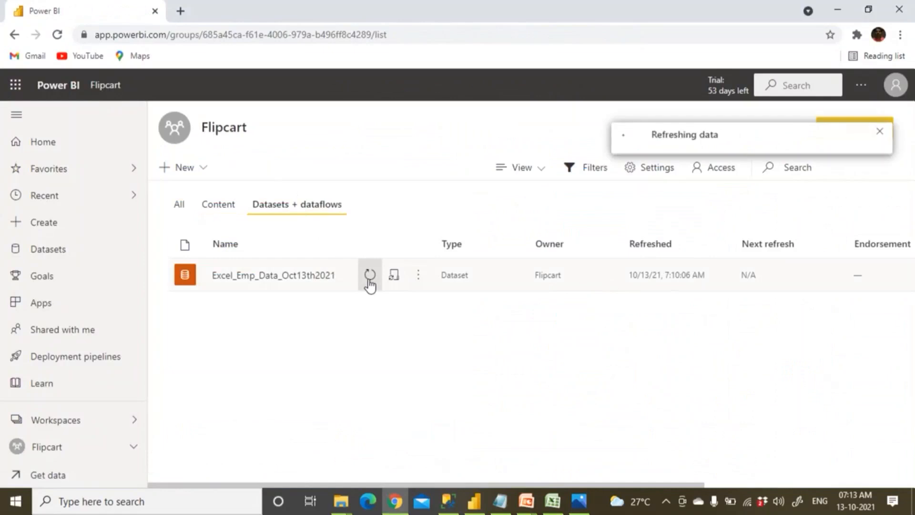
click(552, 502)
Set D2's salary to 7000 and enter new names for the first two employees in B2 and B3.
click(466, 156)
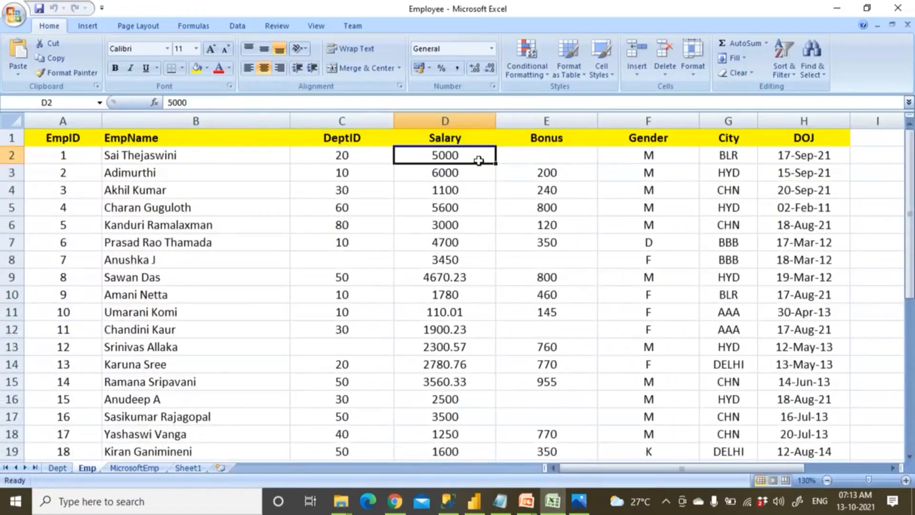
text(7000)
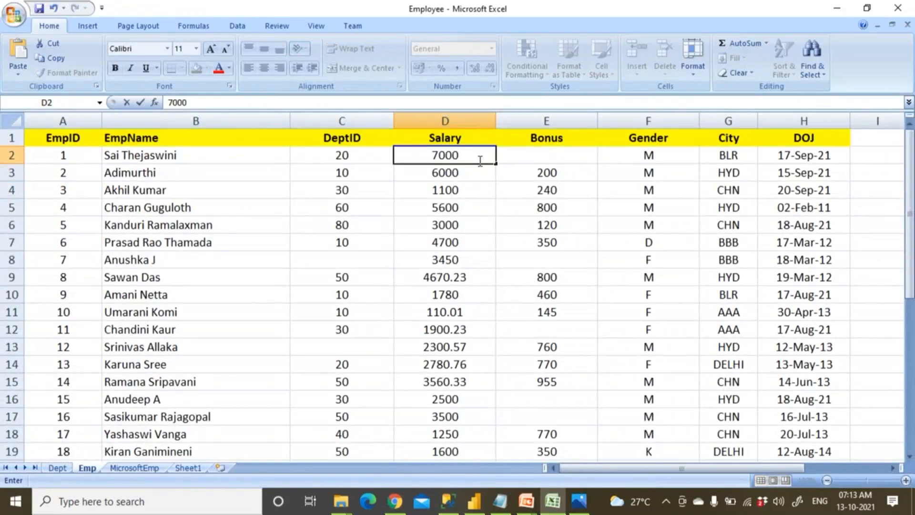
click(193, 171)
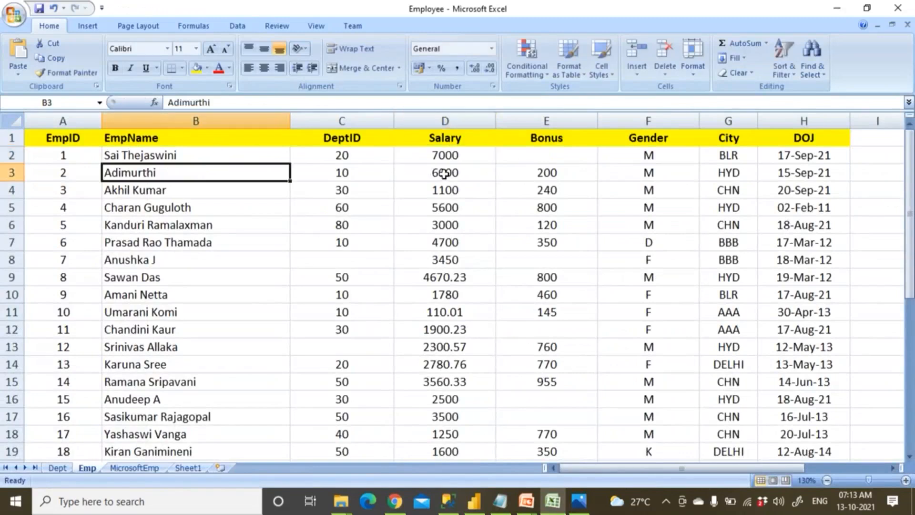
click(227, 157)
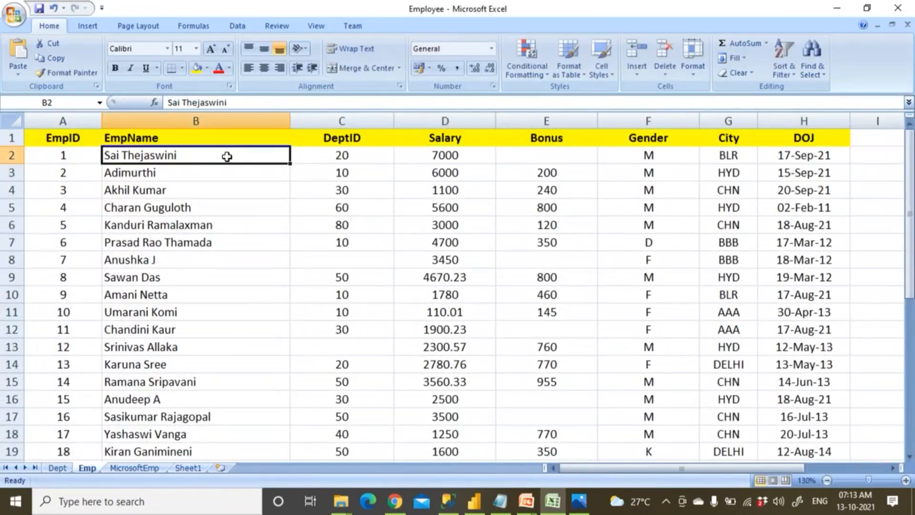
text(Trup)
key(BackSpace)
text(mph)
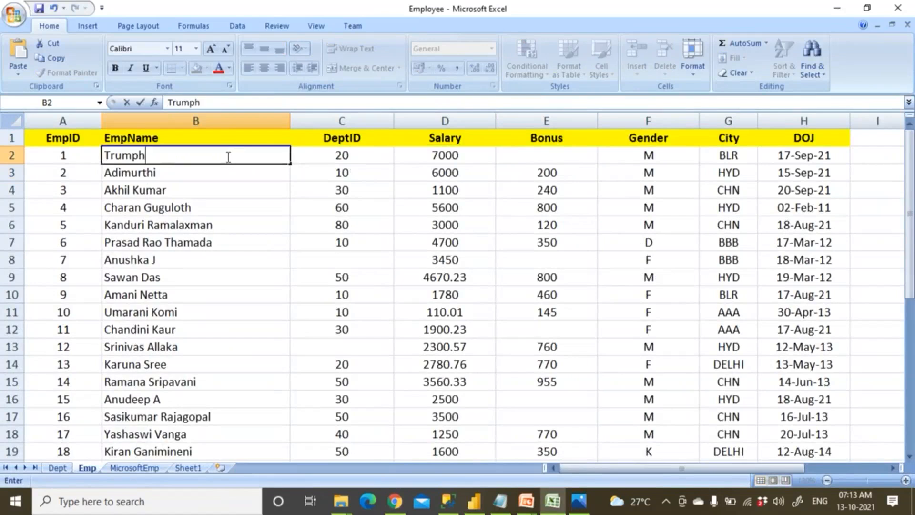
click(192, 172)
key(Delete)
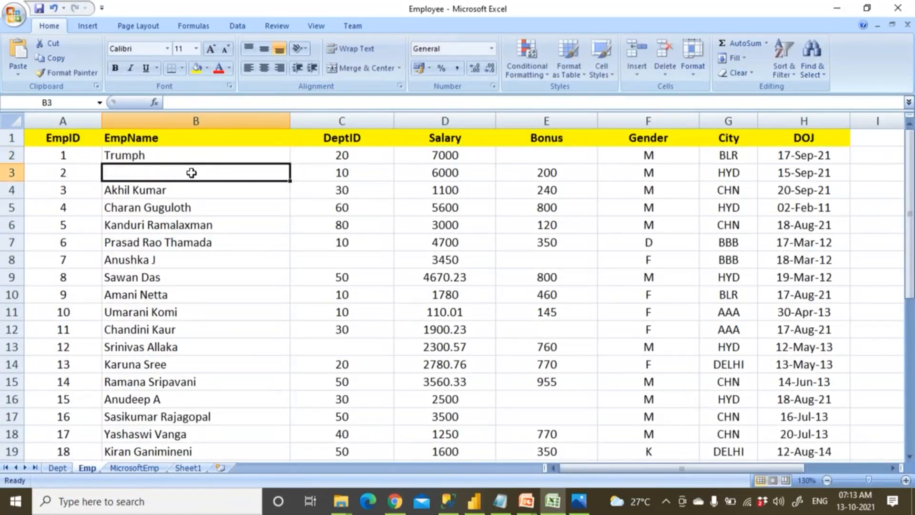
text(Kim)
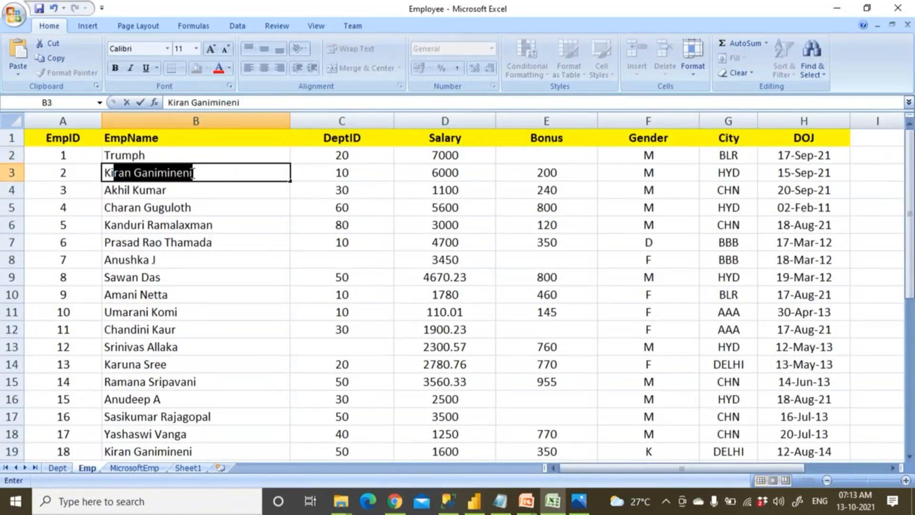
key(Tab)
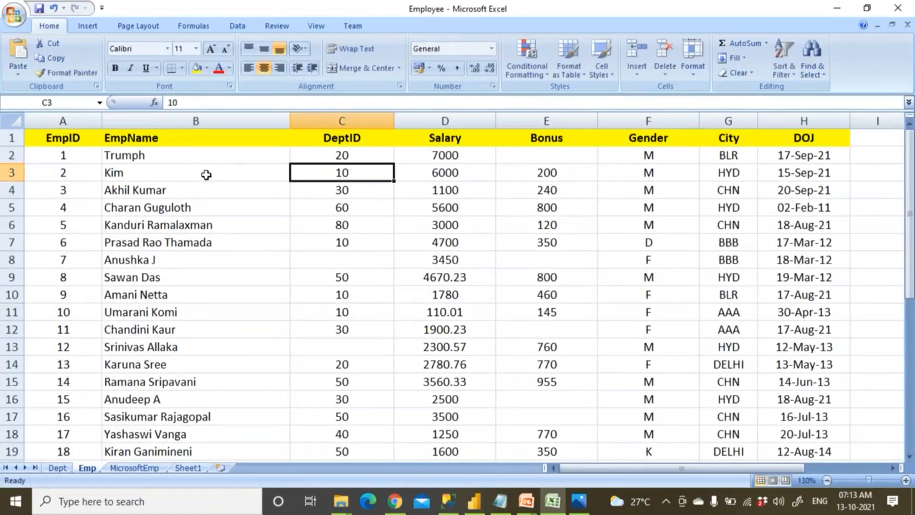
Set the salaries in D3 and D2 to 12000 and 13000, then close Excel.
click(491, 174)
text(12000)
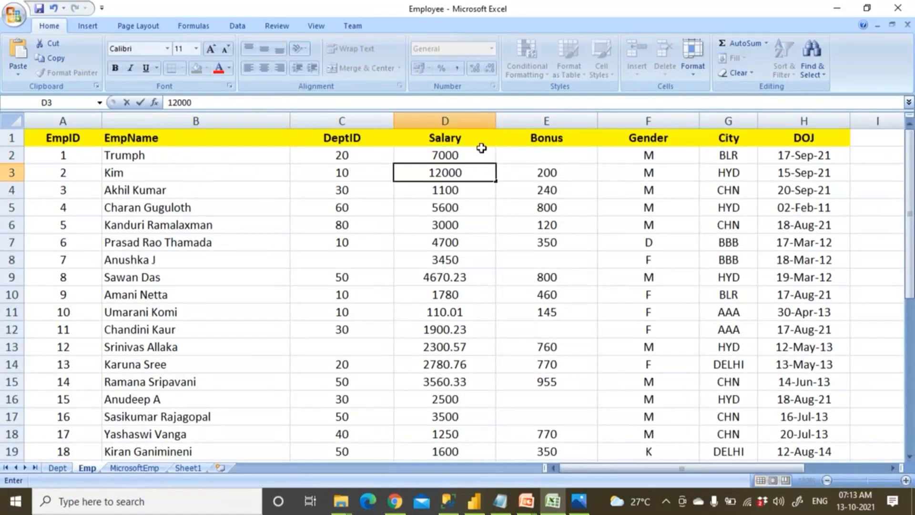
click(478, 160)
text(13000)
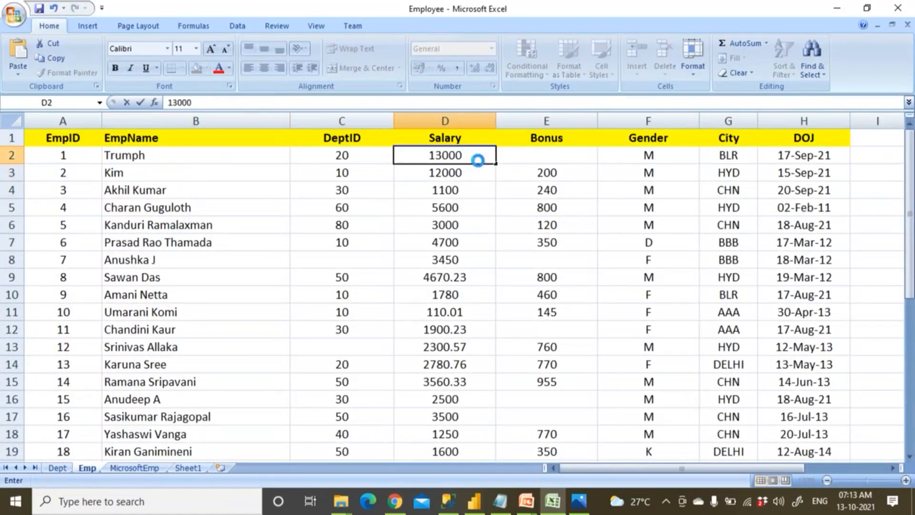
click(478, 161)
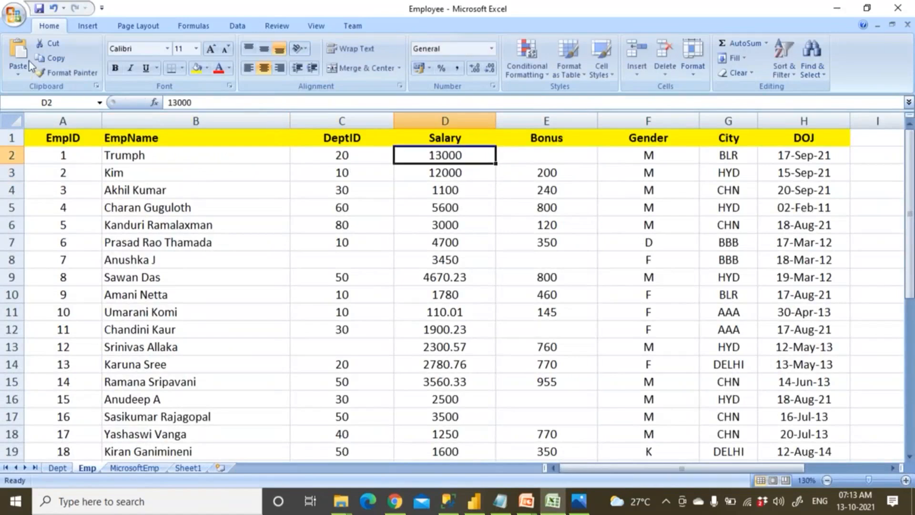
click(898, 8)
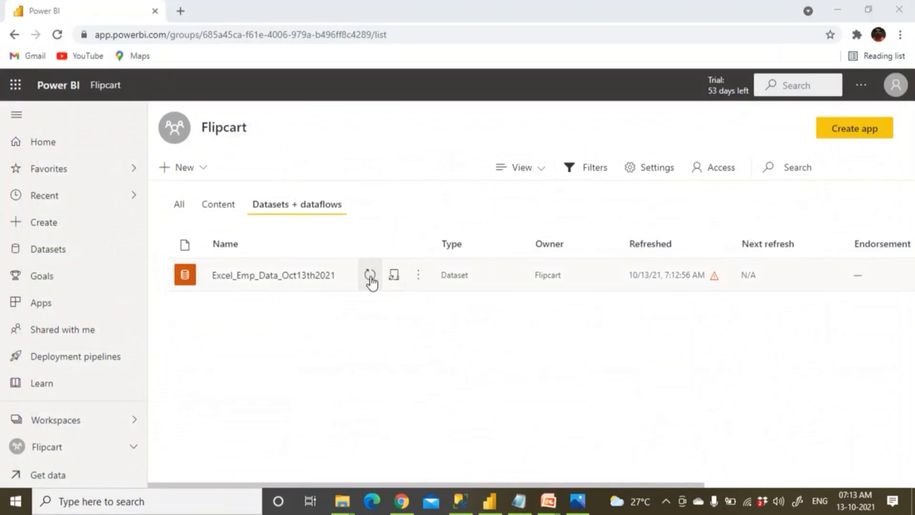
Refresh the Excel_Emp_Data_Oct13th2021 dataset, then open its report from the Content list and reload it.
click(370, 276)
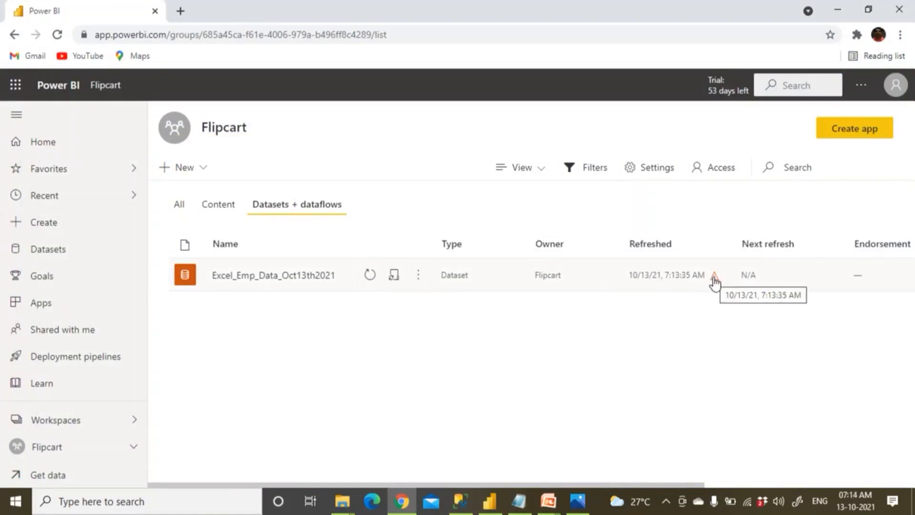
mouse_move(715, 283)
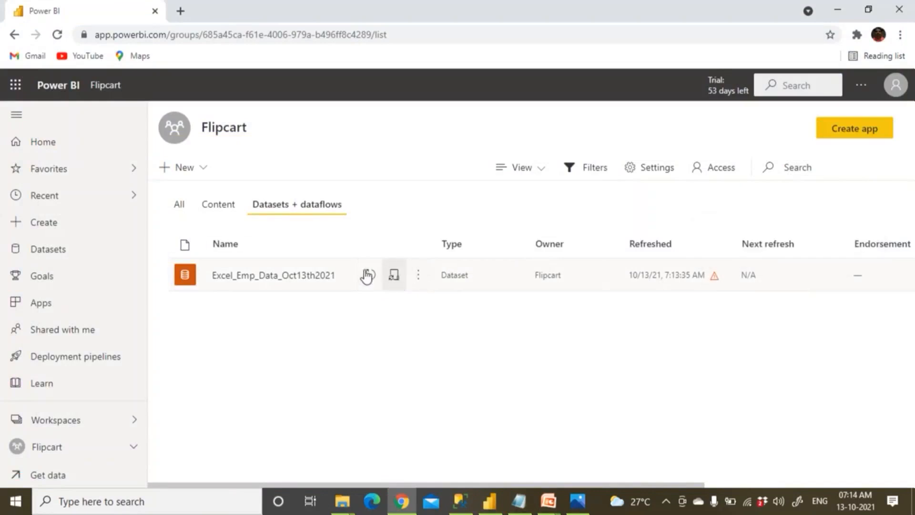
click(220, 207)
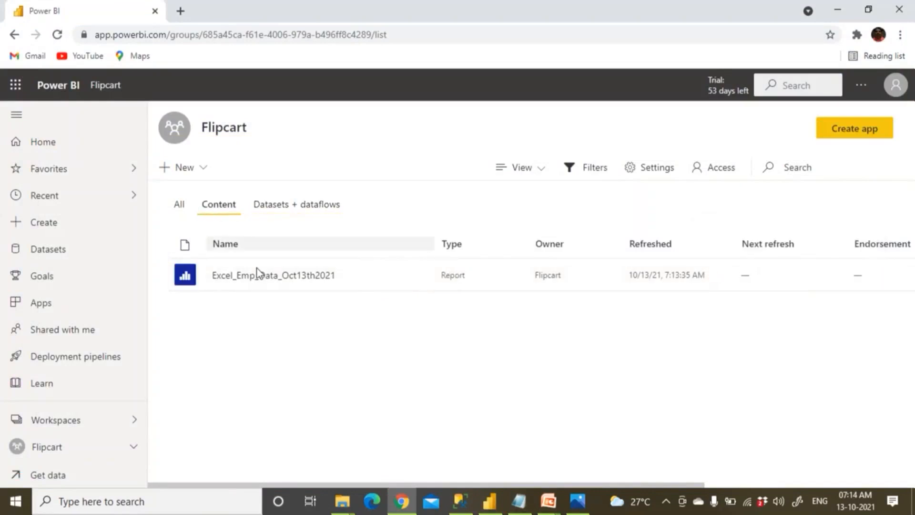
click(266, 277)
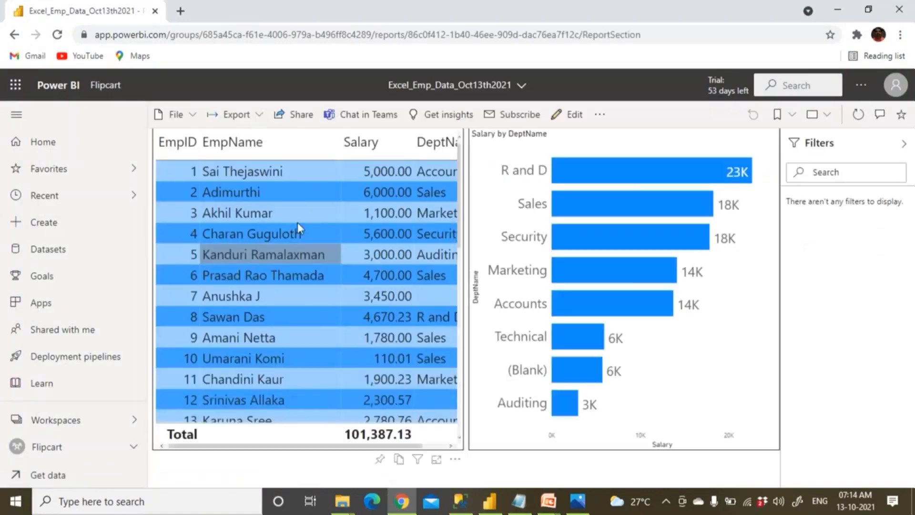
click(58, 36)
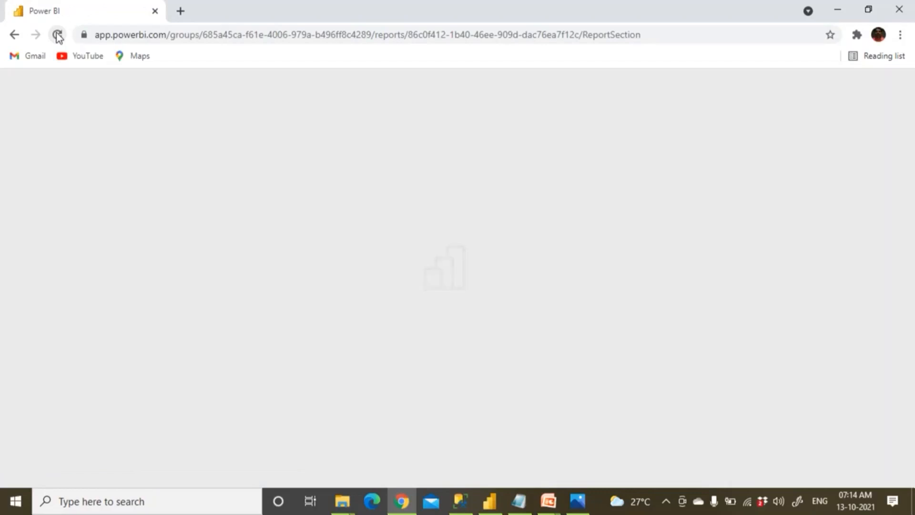
Go back and trim the browser address to return to the Power BI home page.
click(17, 40)
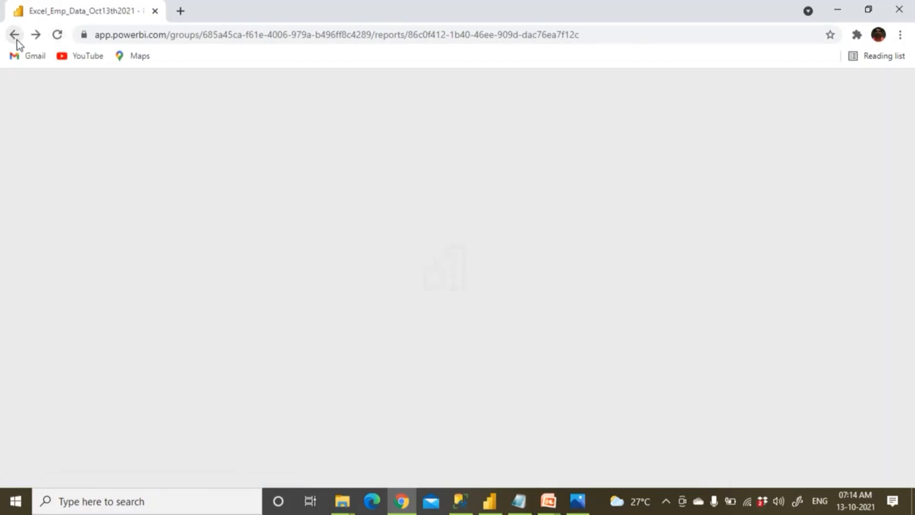
click(18, 39)
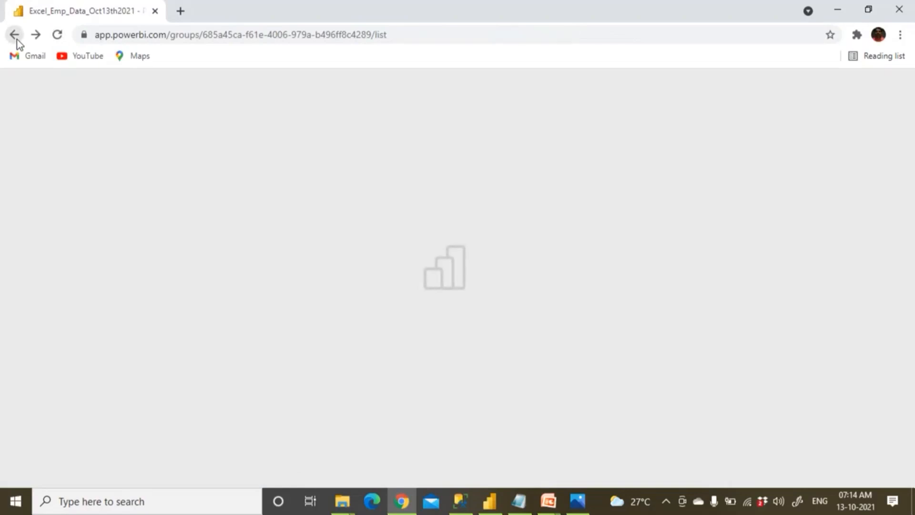
click(395, 34)
key(End)
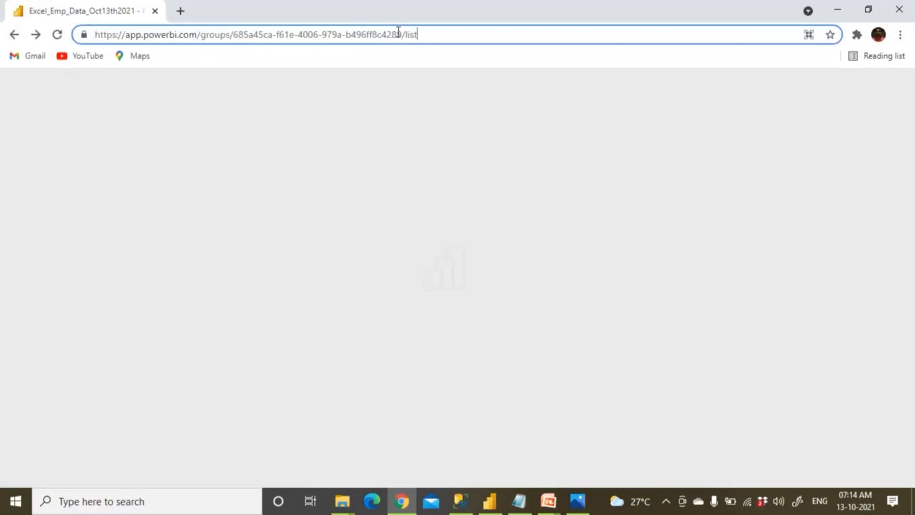
key(BackSpace)
key(BackSpace)
key(BackSpace)
key(BackSpace)
key(BackSpace)
key(BackSpace)
key(BackSpace)
key(BackSpace)
key(BackSpace)
key(BackSpace)
key(BackSpace)
key(BackSpace)
key(BackSpace)
key(BackSpace)
key(BackSpace)
key(BackSpace)
key(BackSpace)
key(BackSpace)
key(BackSpace)
key(BackSpace)
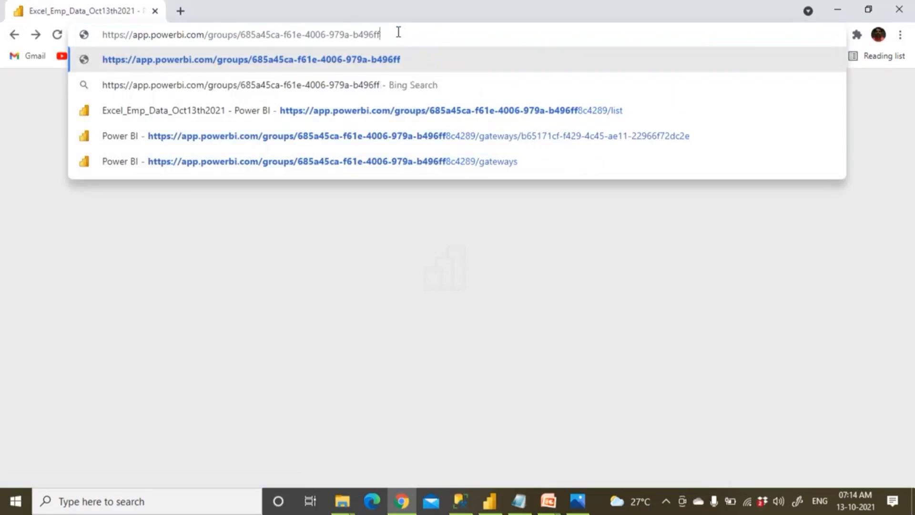
key(BackSpace)
key(BackSpace)
key(BackSpace)
key(BackSpace)
key(BackSpace)
key(BackSpace)
key(BackSpace)
key(BackSpace)
key(BackSpace)
key(BackSpace)
key(BackSpace)
key(BackSpace)
key(BackSpace)
key(BackSpace)
key(BackSpace)
key(BackSpace)
key(BackSpace)
key(BackSpace)
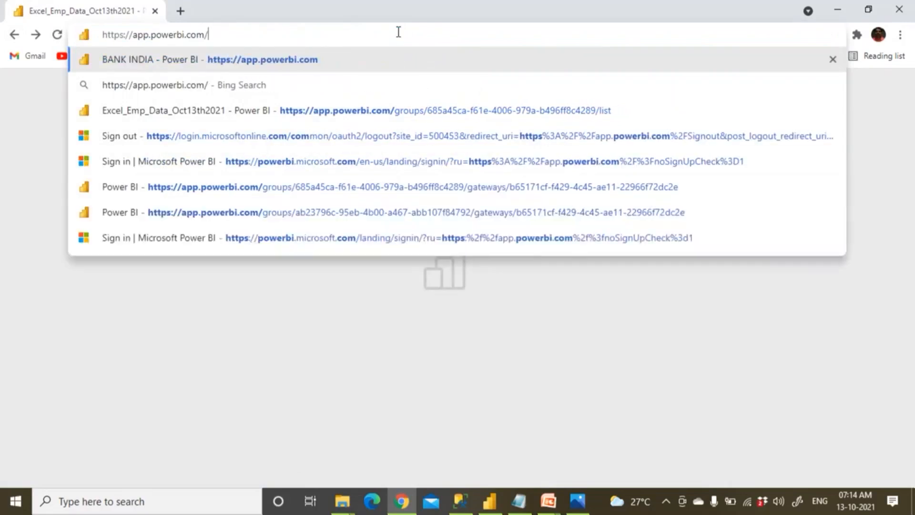
key(Return)
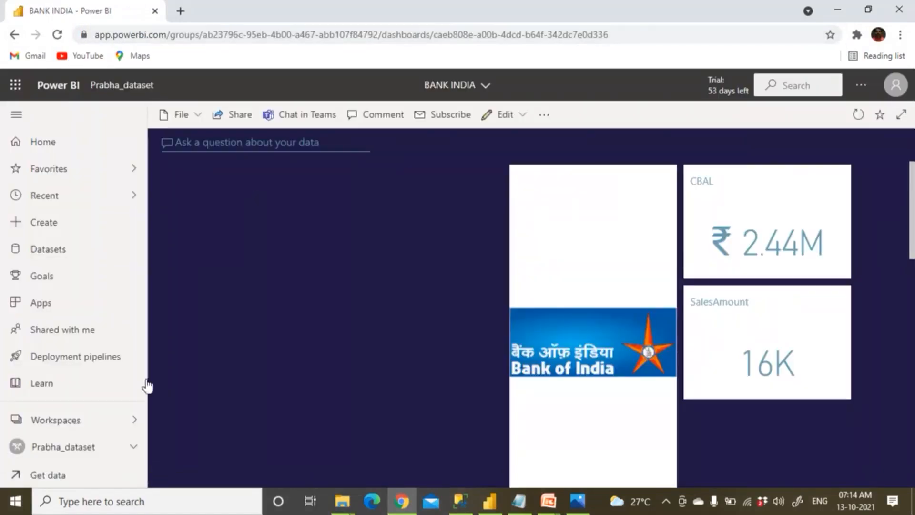
Open the Excel_Emp_Data_Oct13th2021 report from Workspaces > Flipcart and check the account panel.
click(133, 419)
click(196, 311)
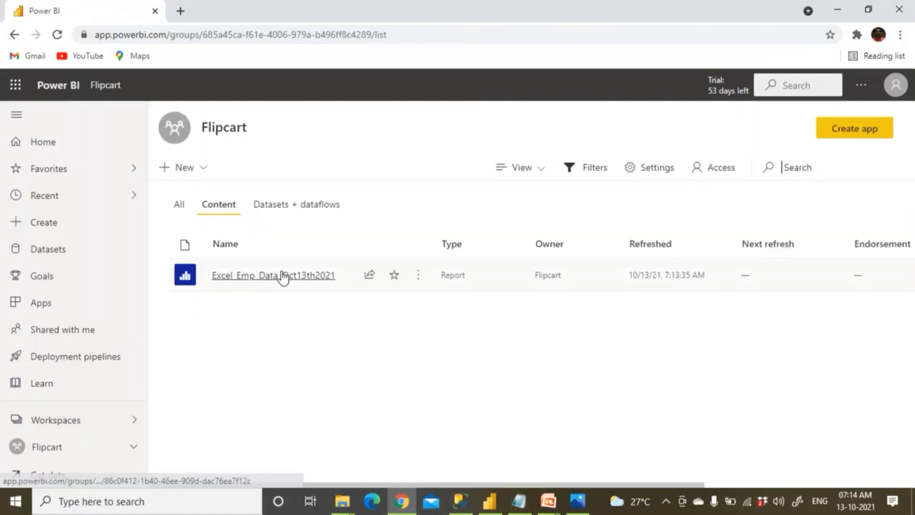
click(283, 276)
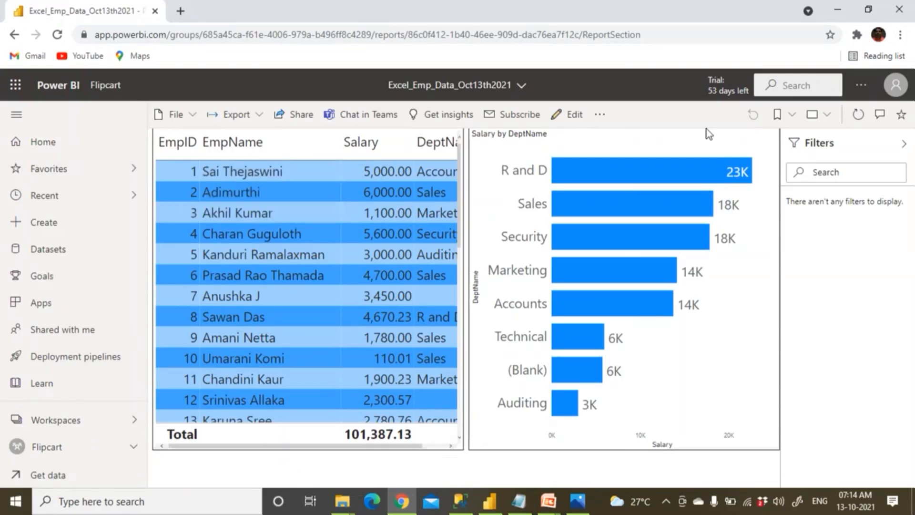
click(896, 85)
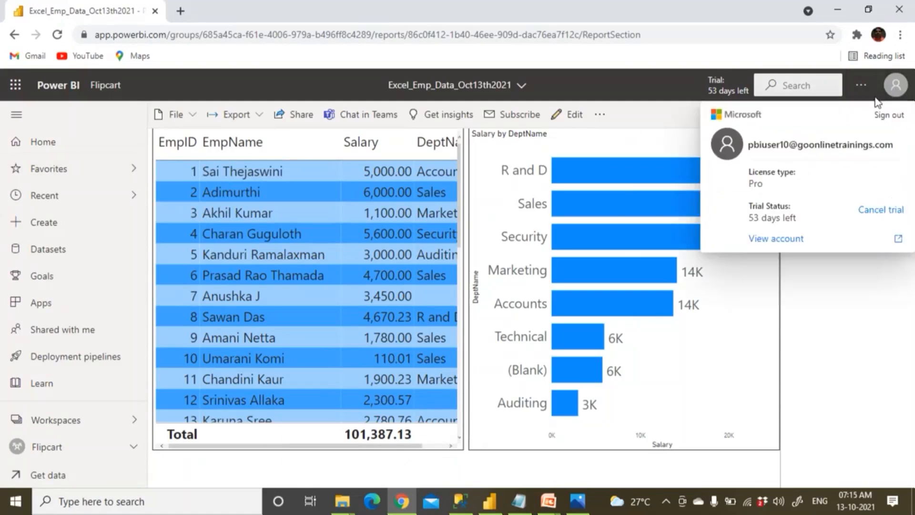
click(666, 95)
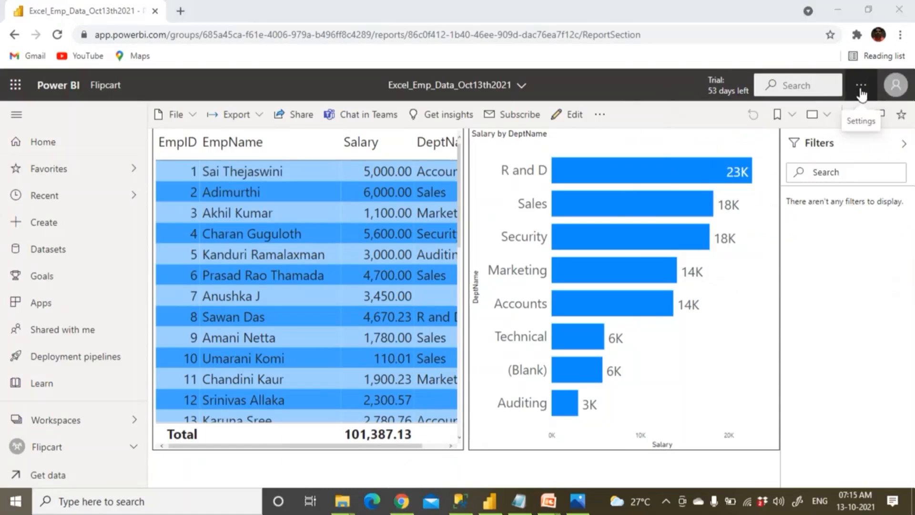
Launch Notepad and type 'Install Gateway (Ent Gateway)', a dashed underline and items 1. and 2.
key(super)
text(note)
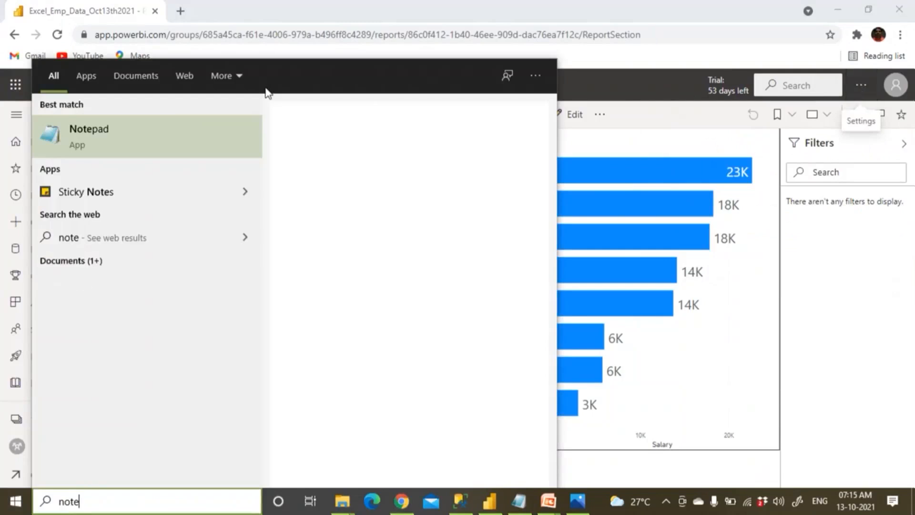
click(149, 147)
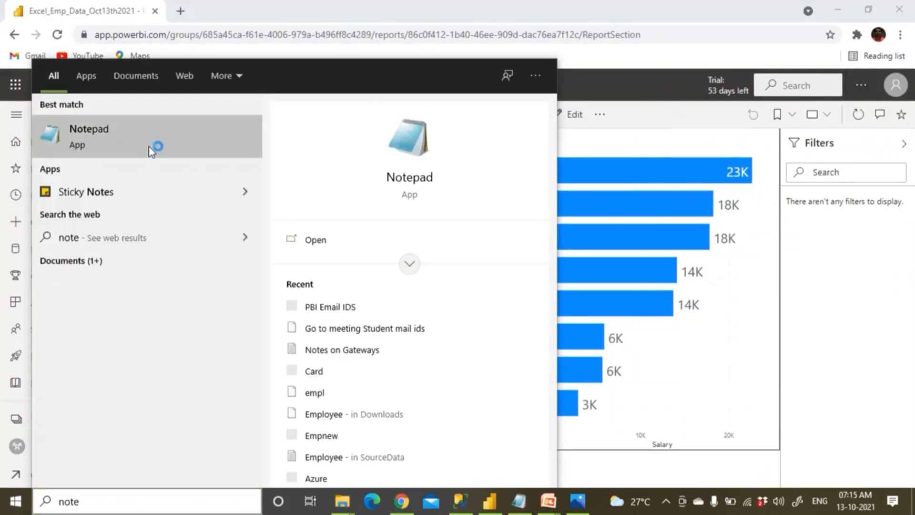
text(Inst)
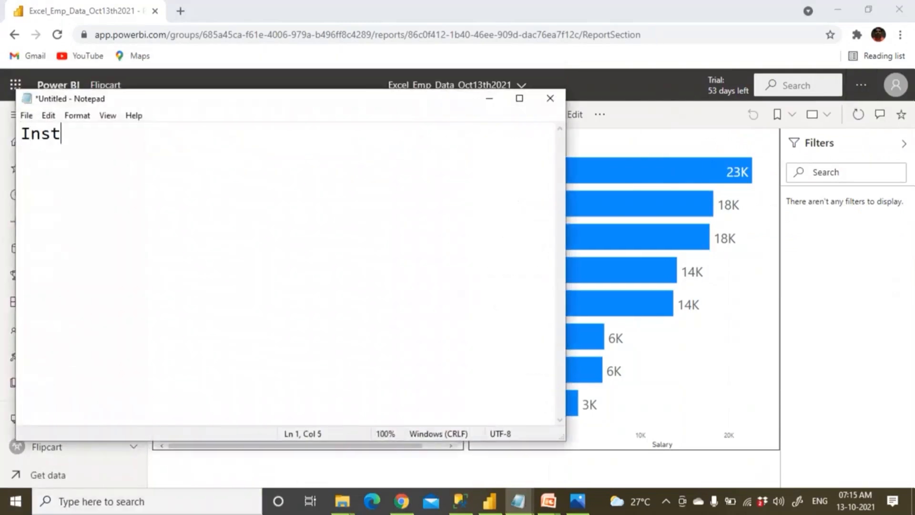
text(all Gat)
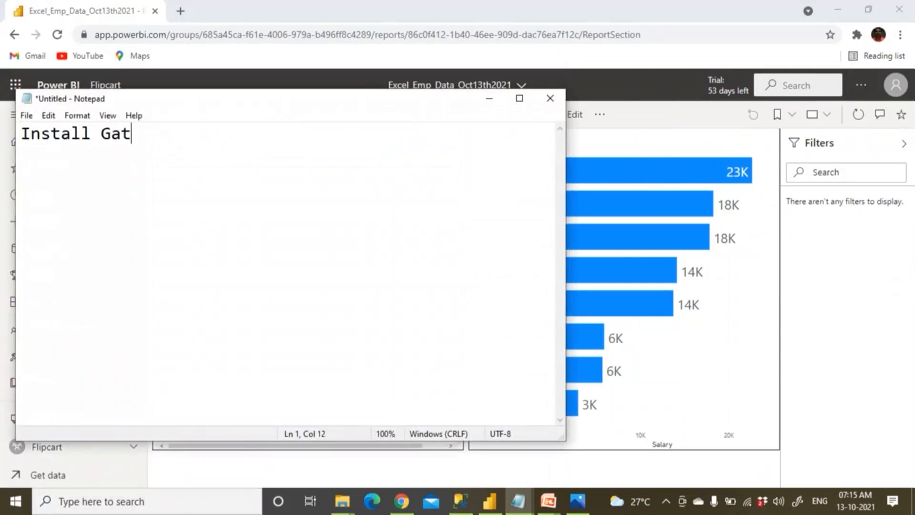
text(eway ()
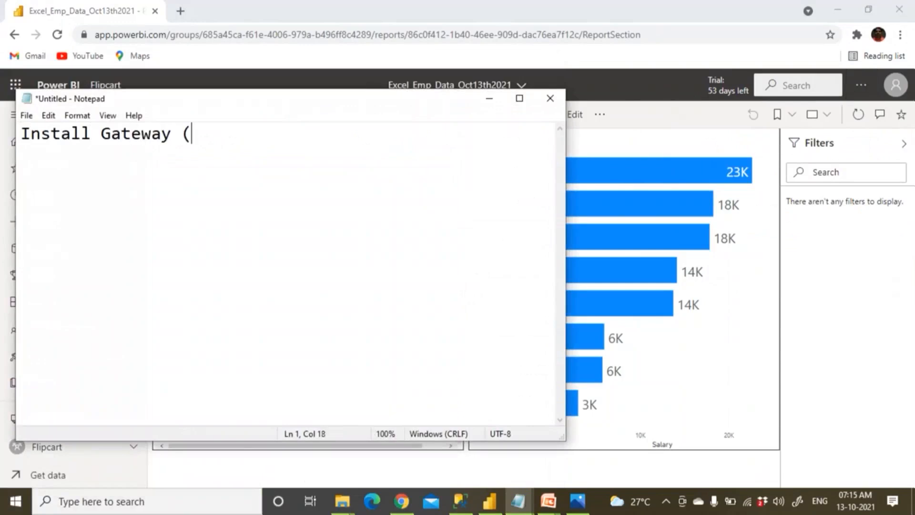
text(Ent Gatewa)
text(y)
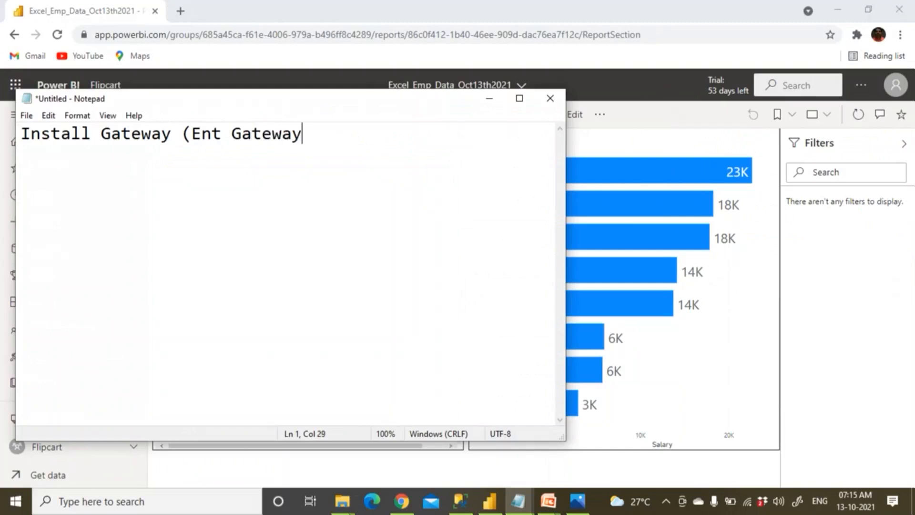
text() ------------------------------------   )
text(1. )
text(2.)
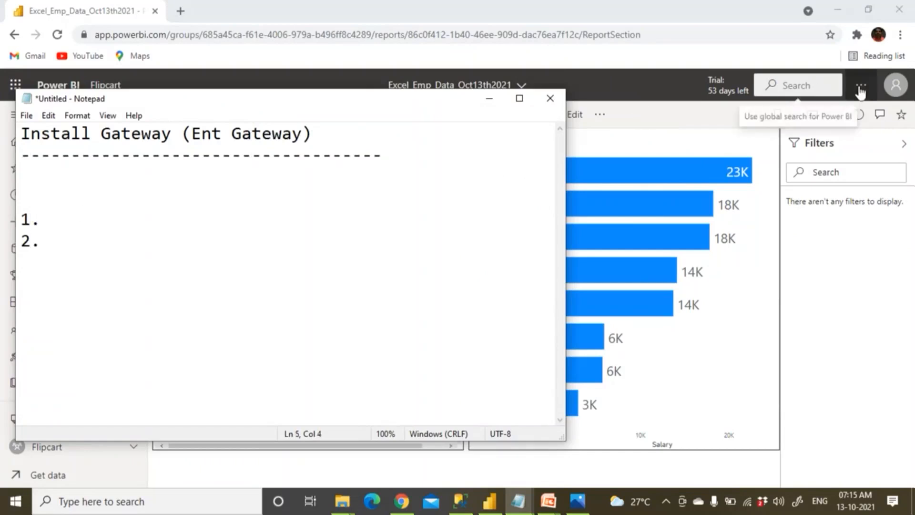
click(895, 92)
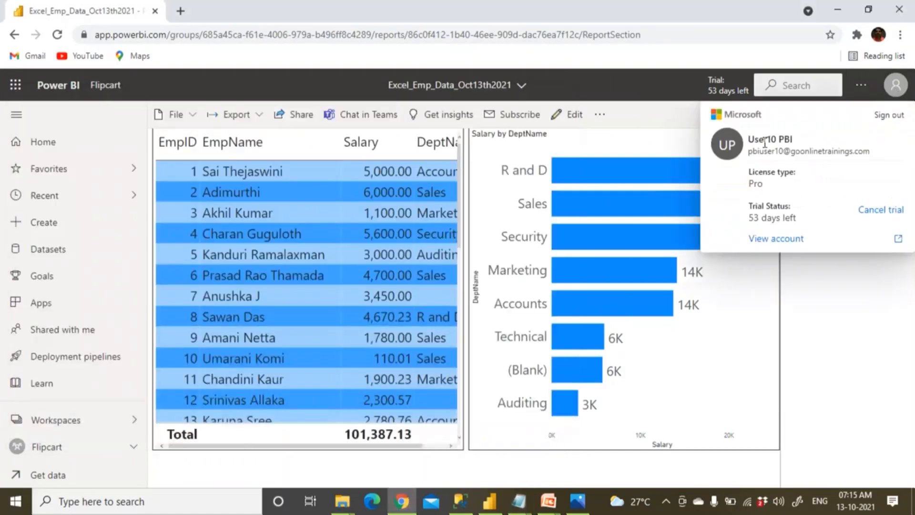
Open Settings > Manage gateways, then note '... --->' after item 1 in Notepad.
click(861, 86)
mouse_move(820, 141)
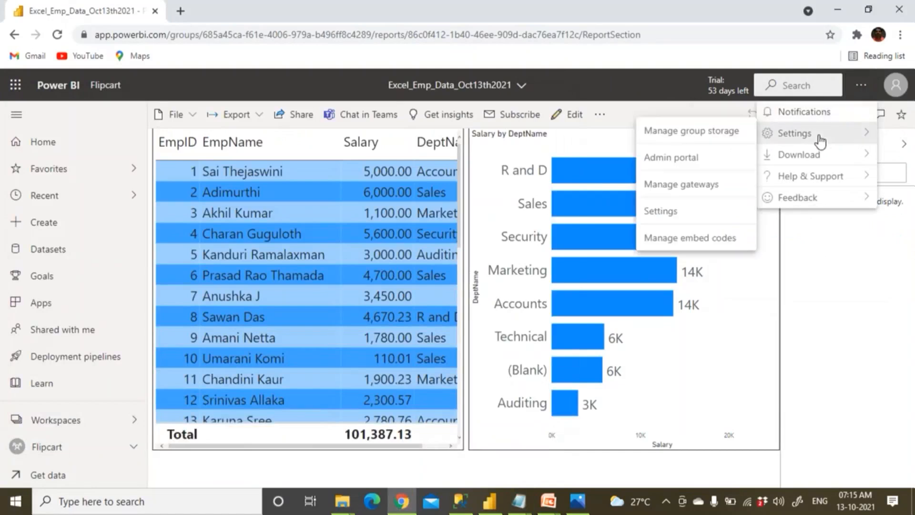
click(709, 188)
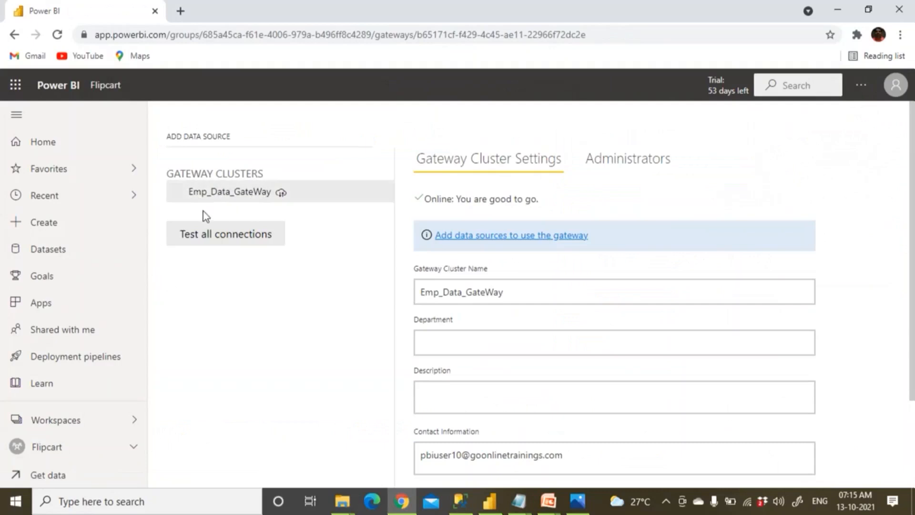
key(alt+Tab)
text(... --->)
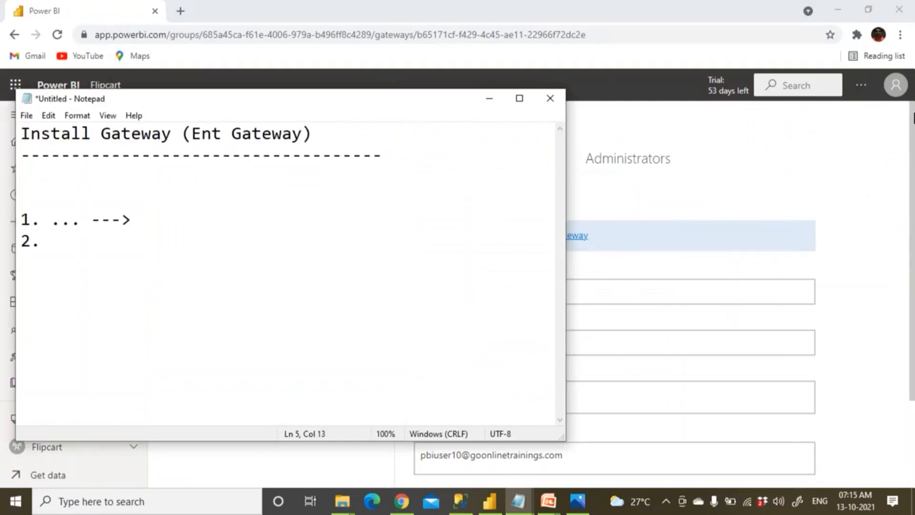
Extend the note to '... ---> Settings ---> Manage Gateways' and reopen the gateway management page.
click(861, 86)
mouse_move(829, 136)
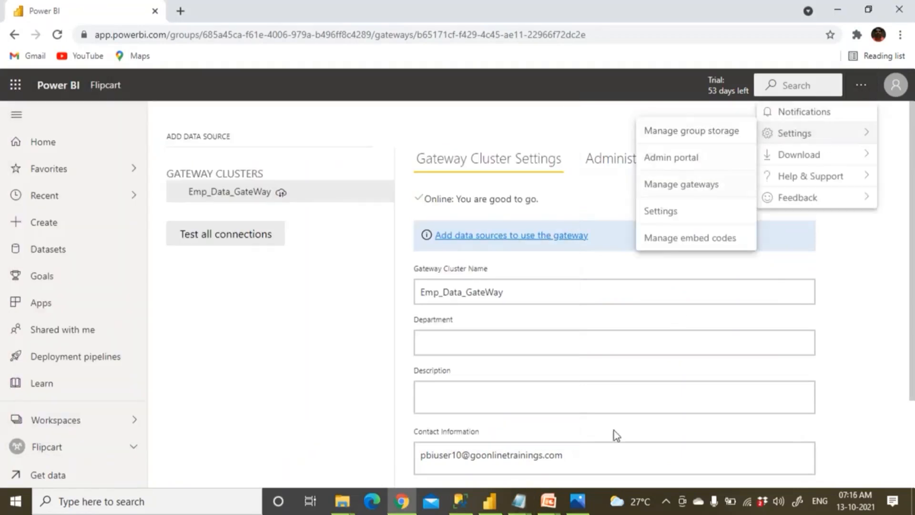
click(516, 501)
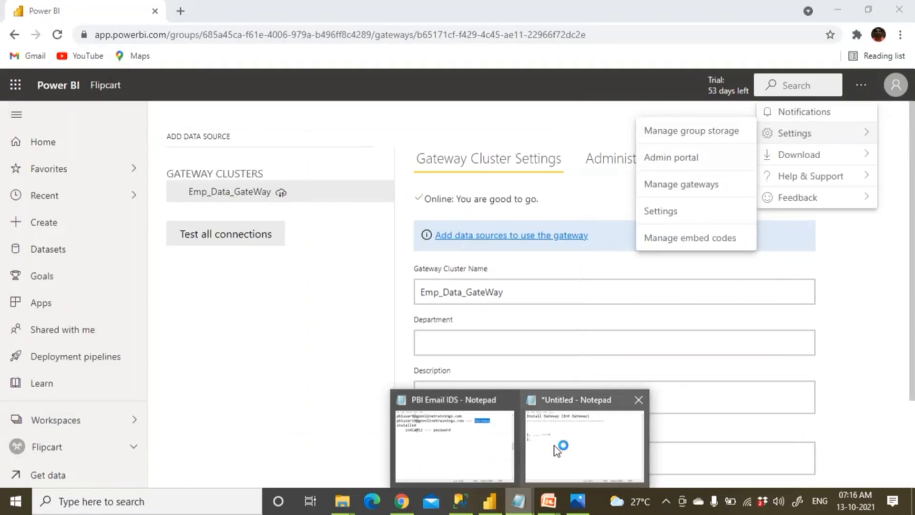
click(554, 446)
text(Setti)
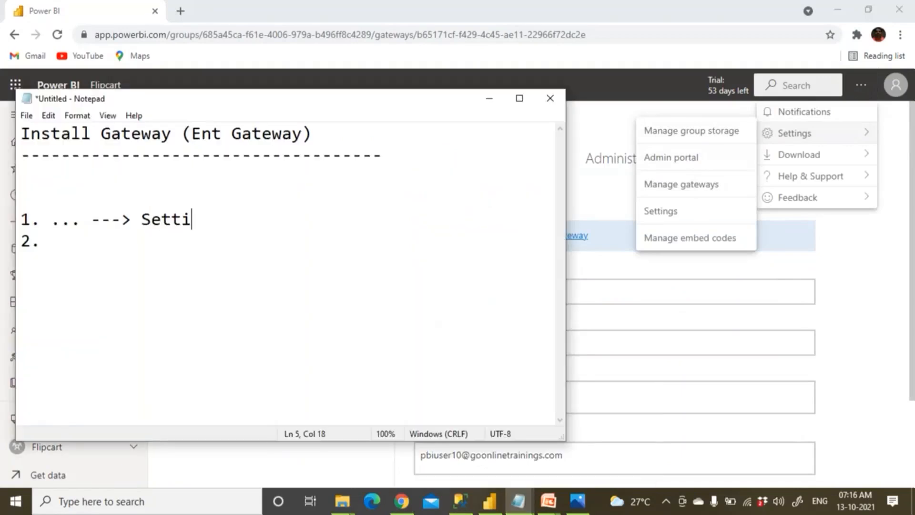
text(ngs ---)
text(a)
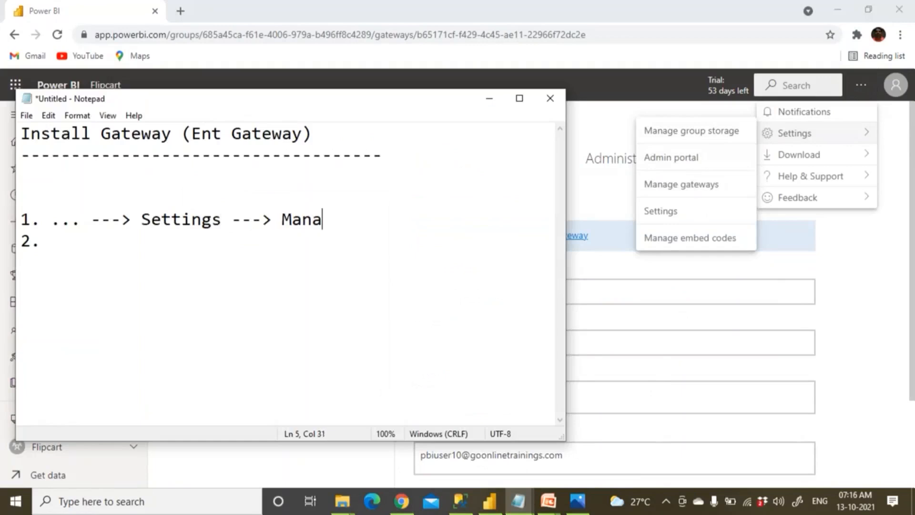
text(ge Gateways)
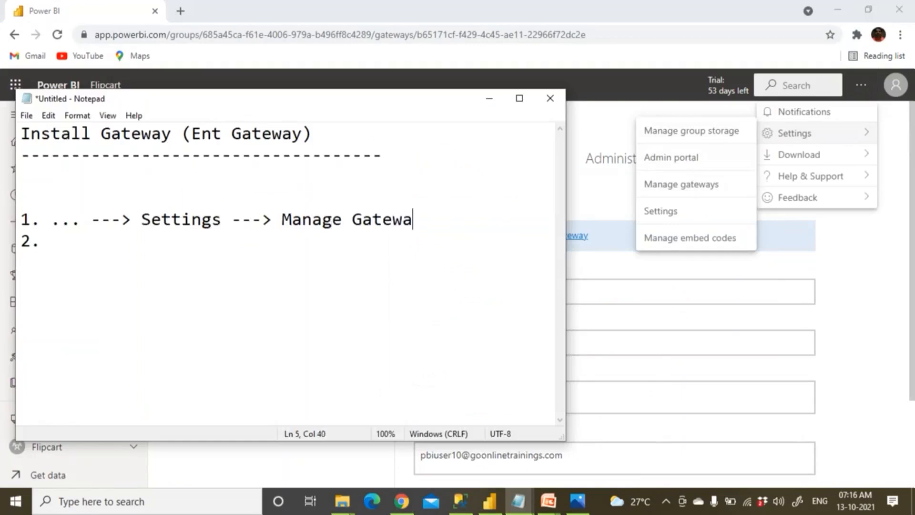
click(699, 185)
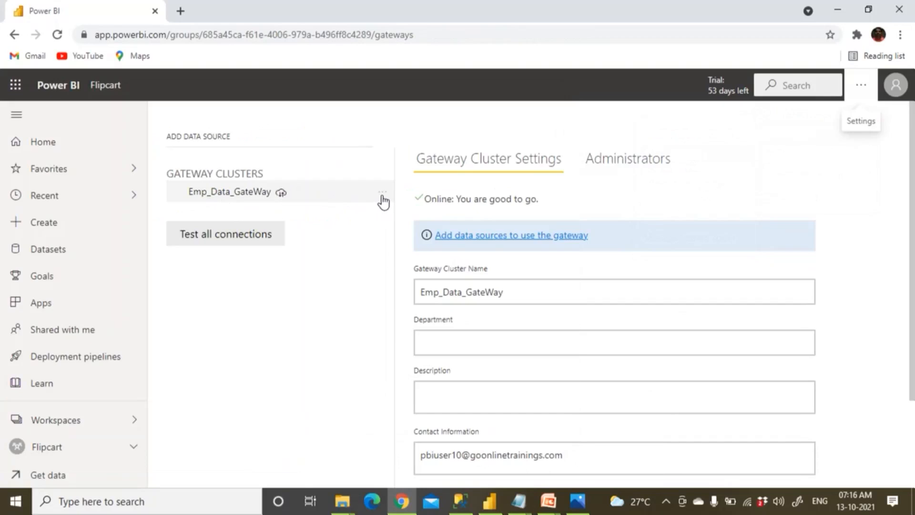
Restructure item 1 into step a) and add step b) 'Select the Data Gateway'.
key(alt+Tab)
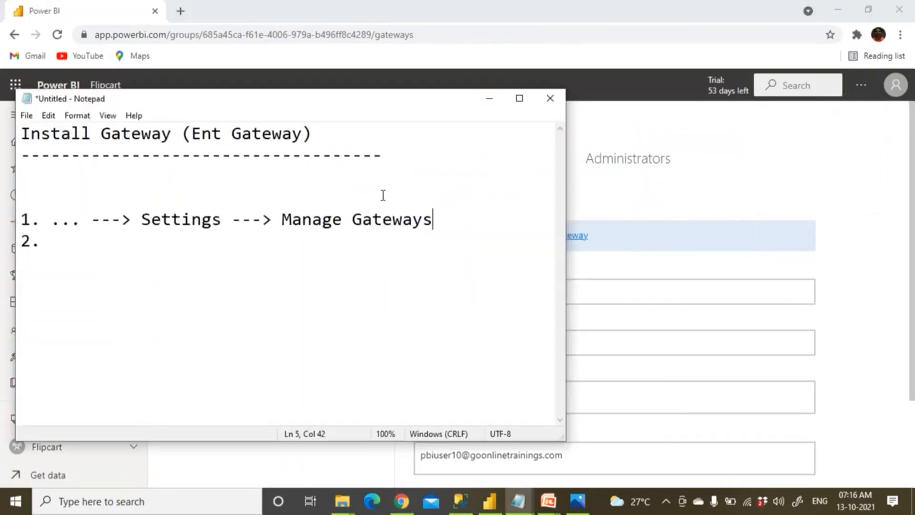
key(Return)
key(Return)
key(Up)
key(Up)
key(Right)
key(Right)
key(Right)
key(Right)
key(Left)
key(Return)
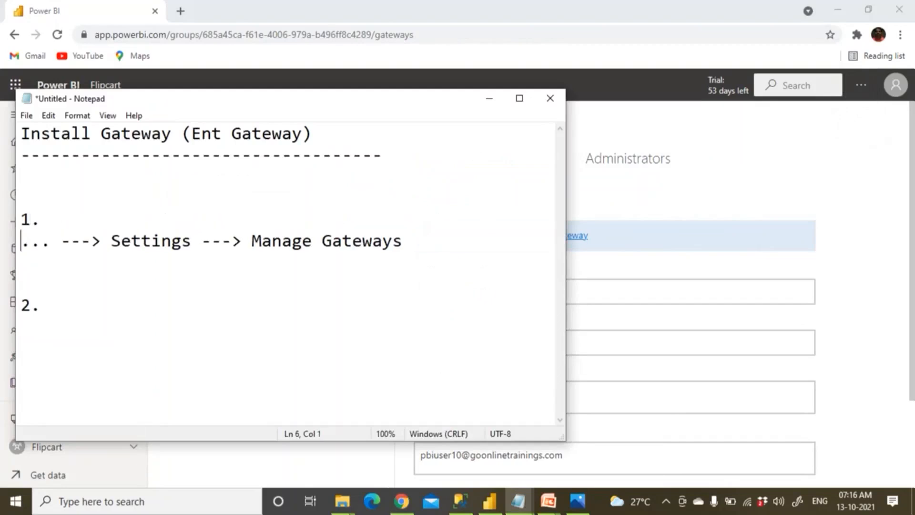
key(Return)
text(a)
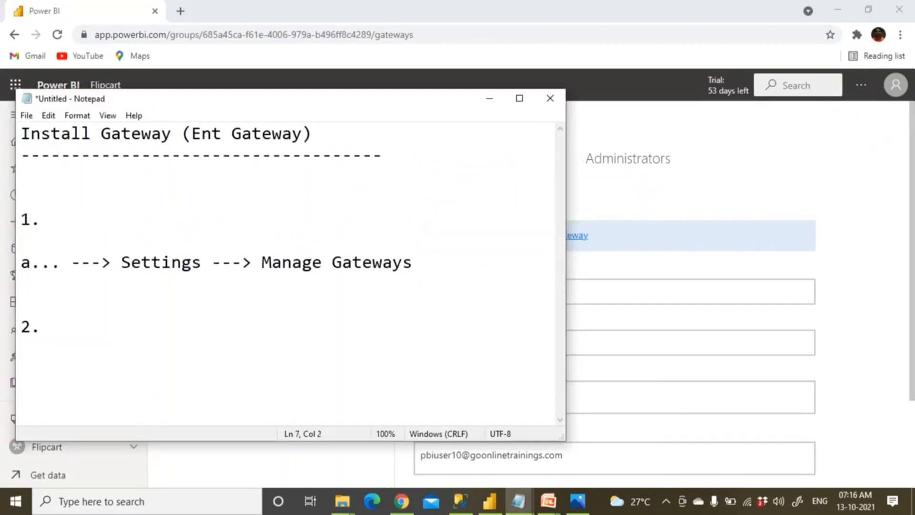
text())
key(Down)
text(b) Select the Data gate)
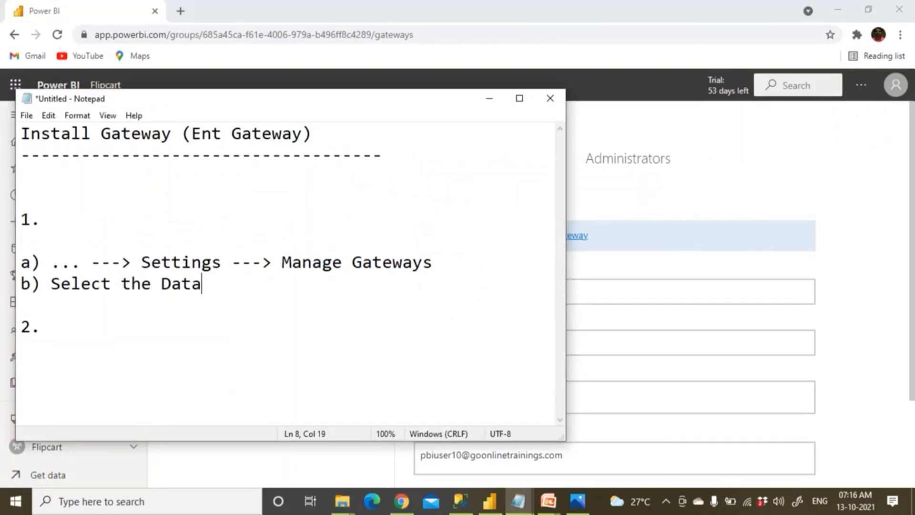
key(BackSpace)
key(BackSpace)
key(BackSpace)
key(BackSpace)
text(Gateways)
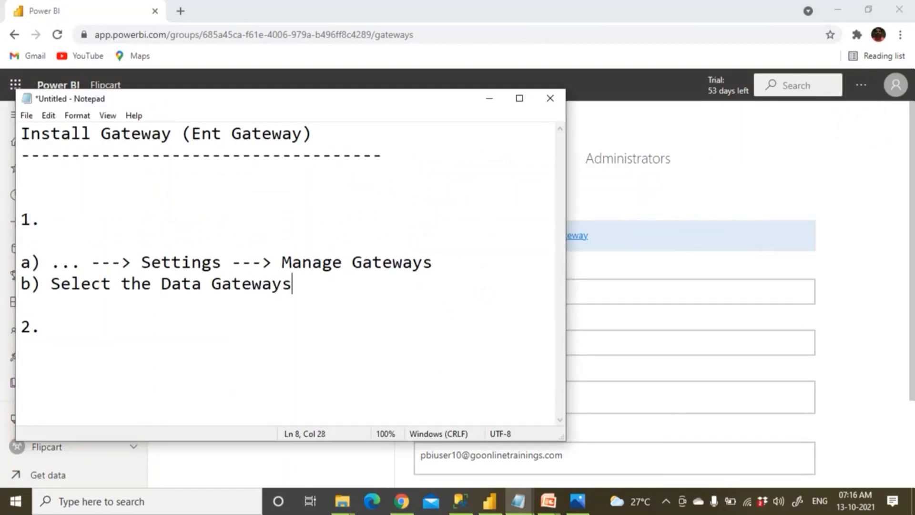
key(BackSpace)
key(alt+Tab)
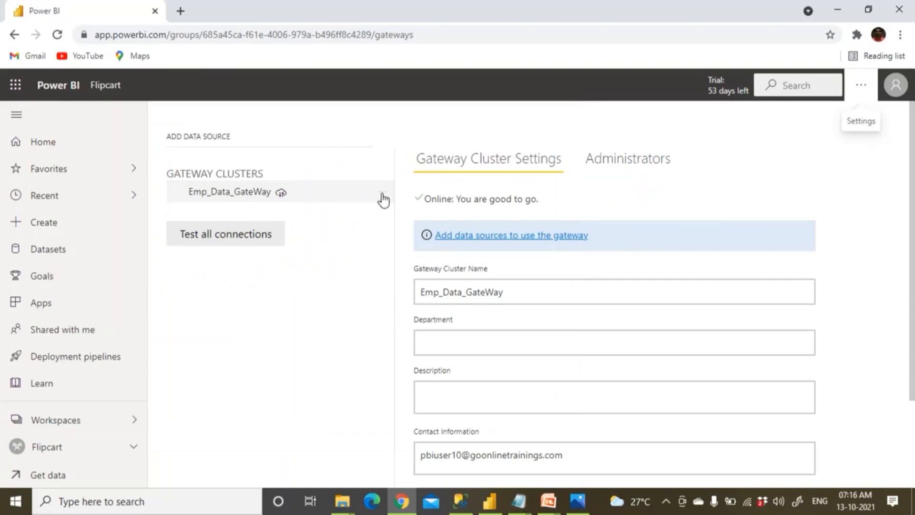
Open the Emp_Data_GateWay gateway's options menu and extend note b) with 'and click ... and'.
click(381, 196)
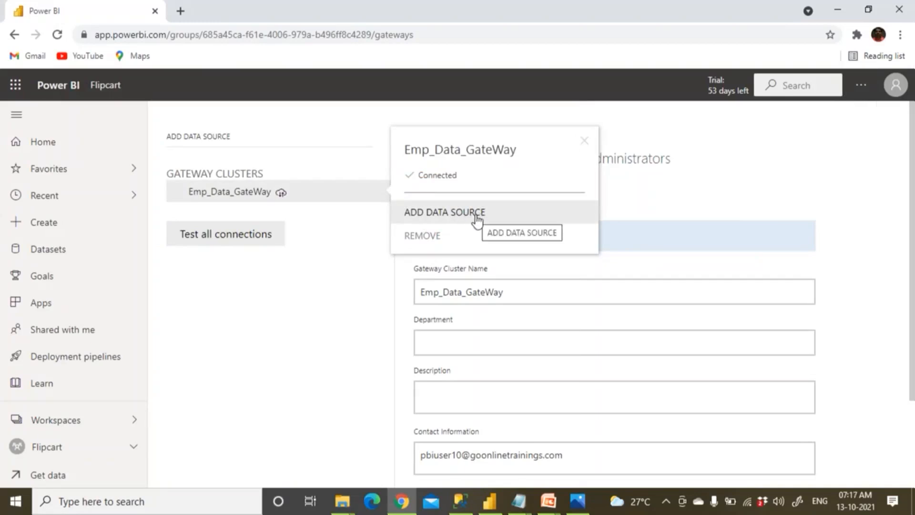
key(alt+Tab)
text(.)
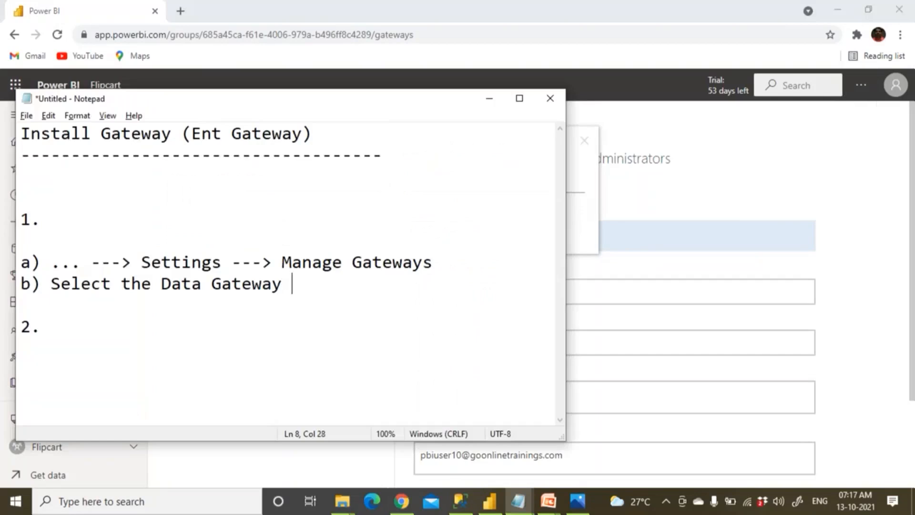
text(..)
key(BackSpace)
key(BackSpace)
key(BackSpace)
key(BackSpace)
text(and clo)
key(BackSpace)
text(ick ... and)
Finish note b) with 'Data Source' on a new line, capitalising the D.
key(alt+Tab)
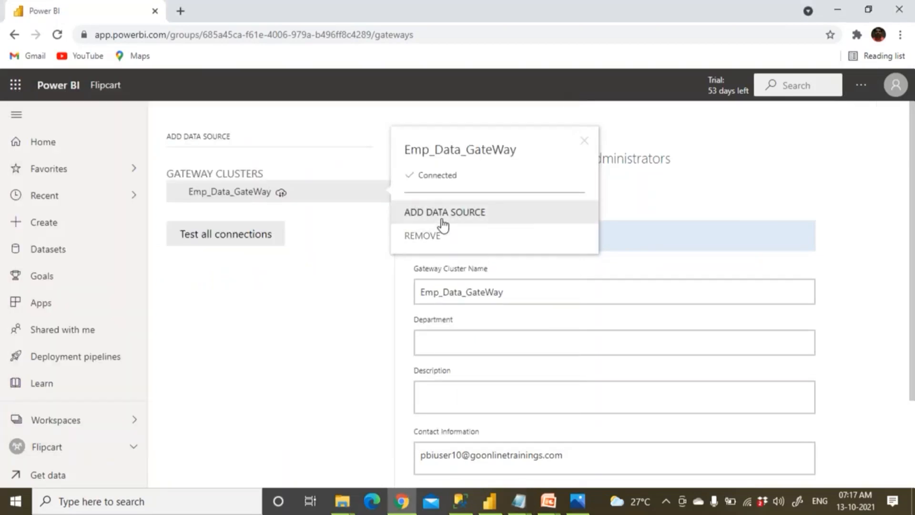
key(alt+Tab)
text(dara)
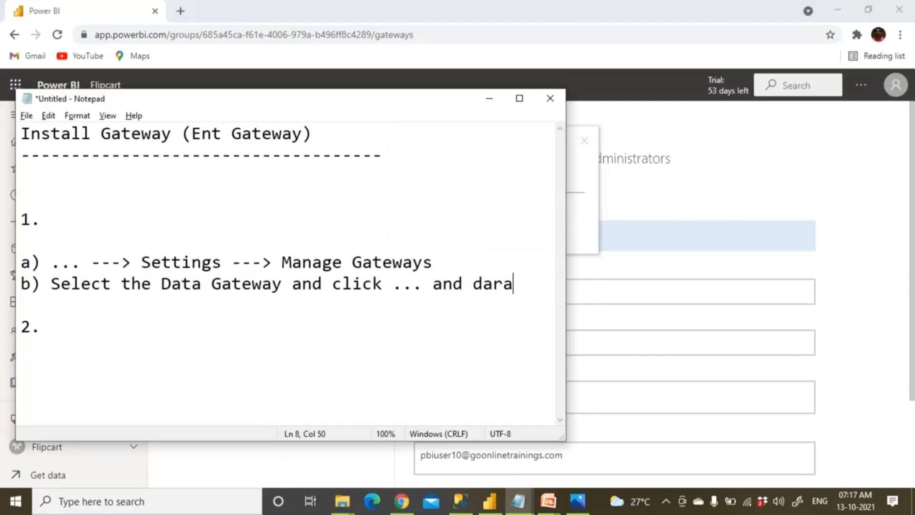
key(BackSpace)
key(BackSpace)
key(BackSpace)
key(BackSpace)
key(Return)
text(data Source)
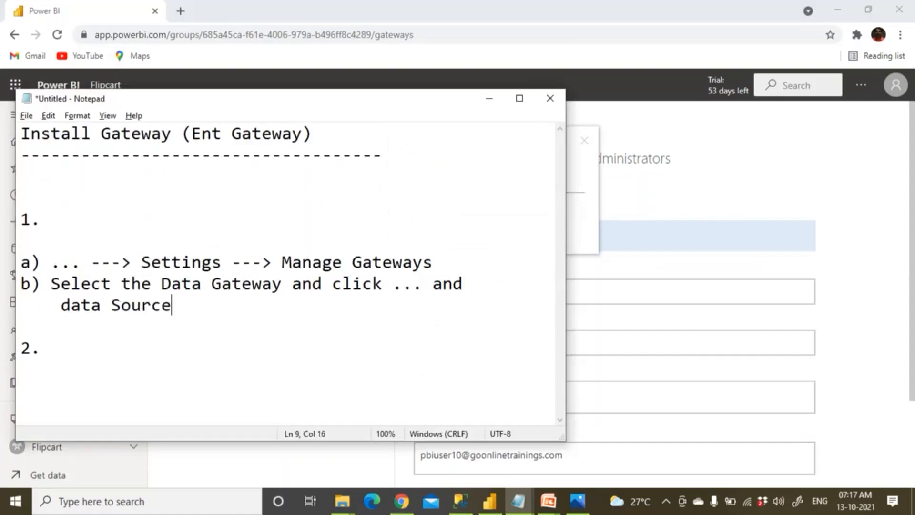
key(Left)
key(Left)
key(Left)
key(Left)
key(Left)
key(Left)
key(Left)
key(Left)
key(Left)
key(Left)
key(Left)
key(shift+Right)
text(D)
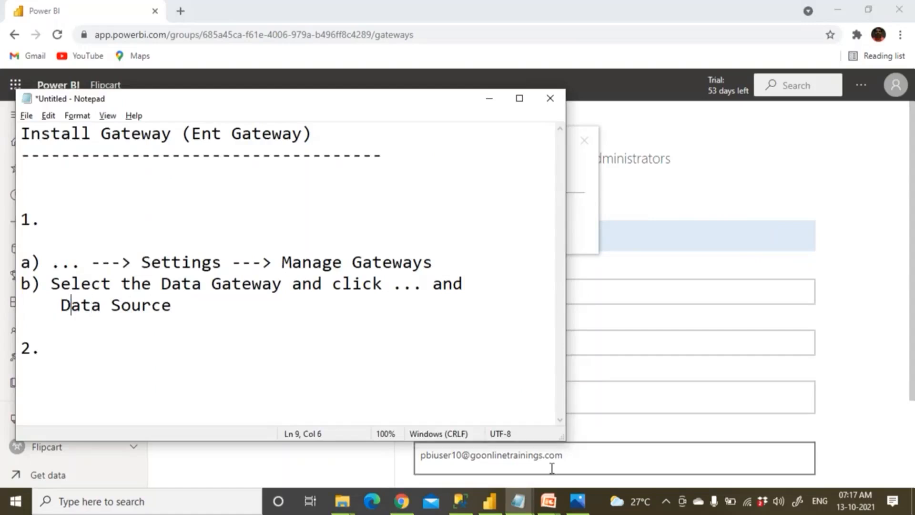
click(491, 504)
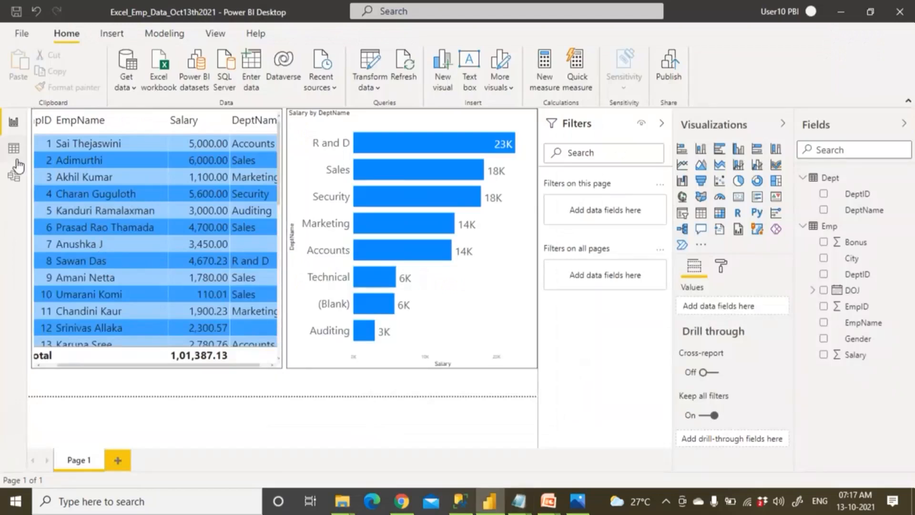
Open Data source settings from Transform data in Power BI Desktop.
click(376, 88)
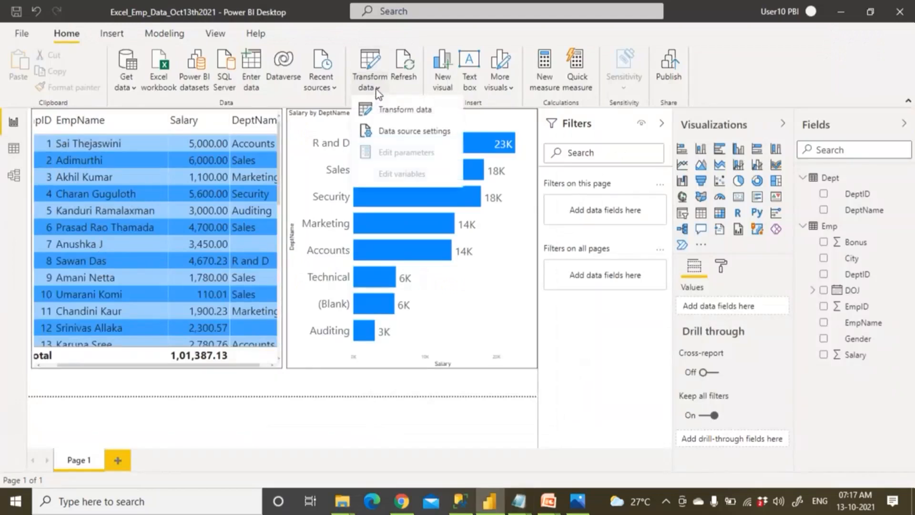
click(409, 133)
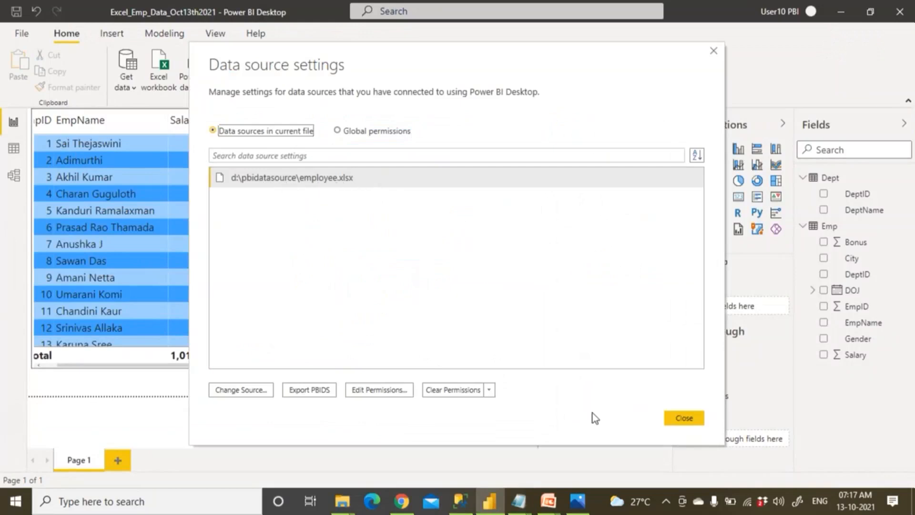
click(683, 418)
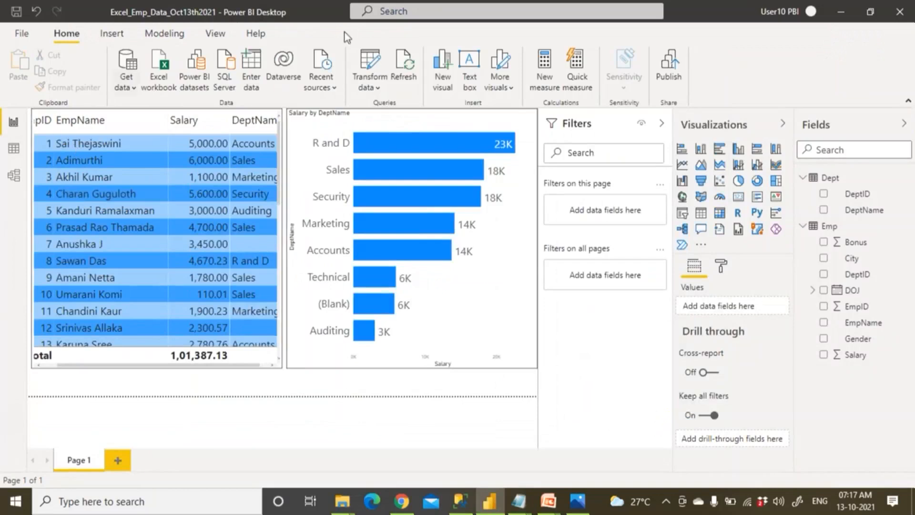
click(378, 88)
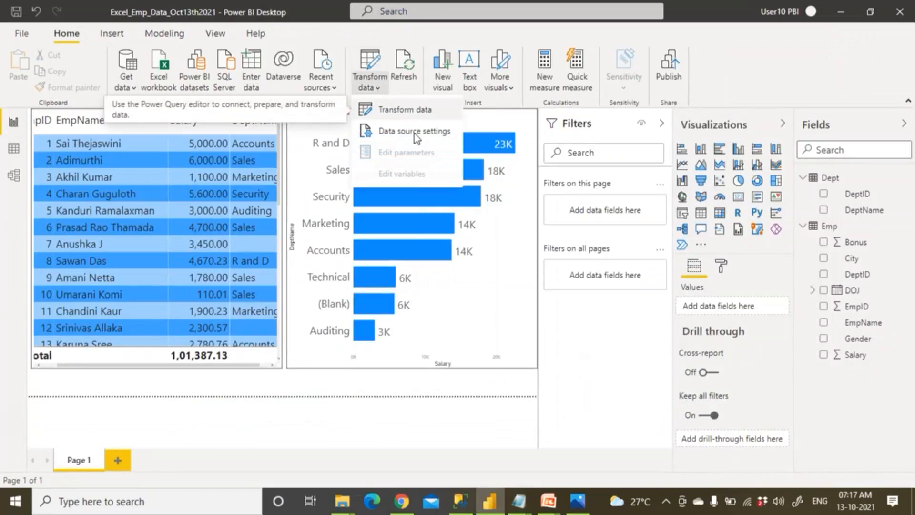
click(442, 135)
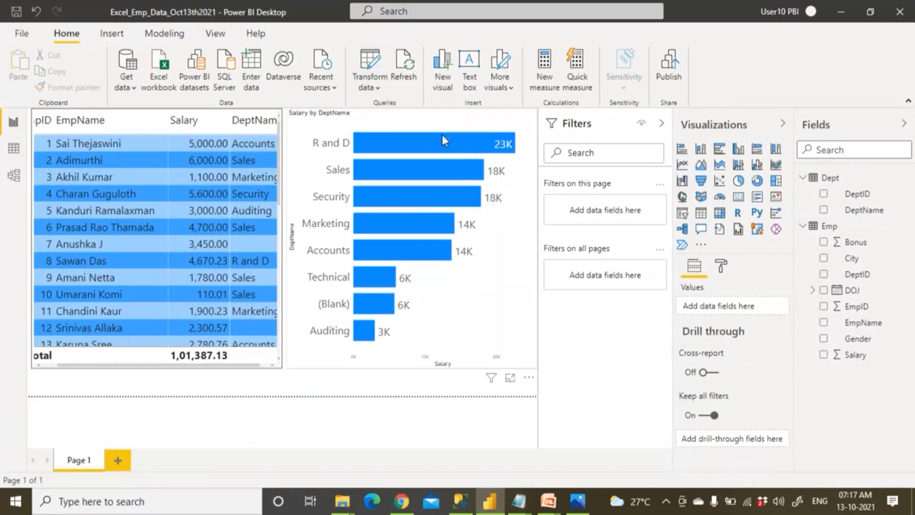
Copy the employee.xlsx source path D:\PBIDataSource\Employee.xlsx from its Change Source dialog.
click(291, 180)
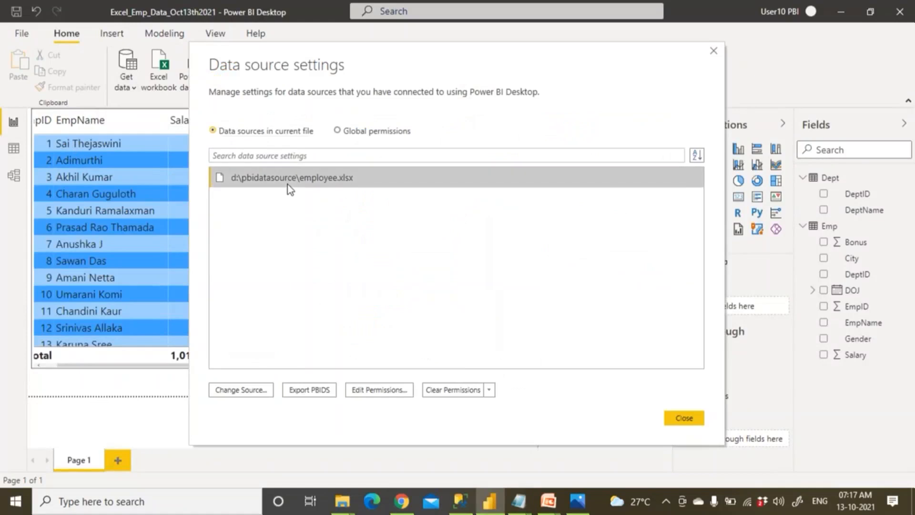
click(253, 393)
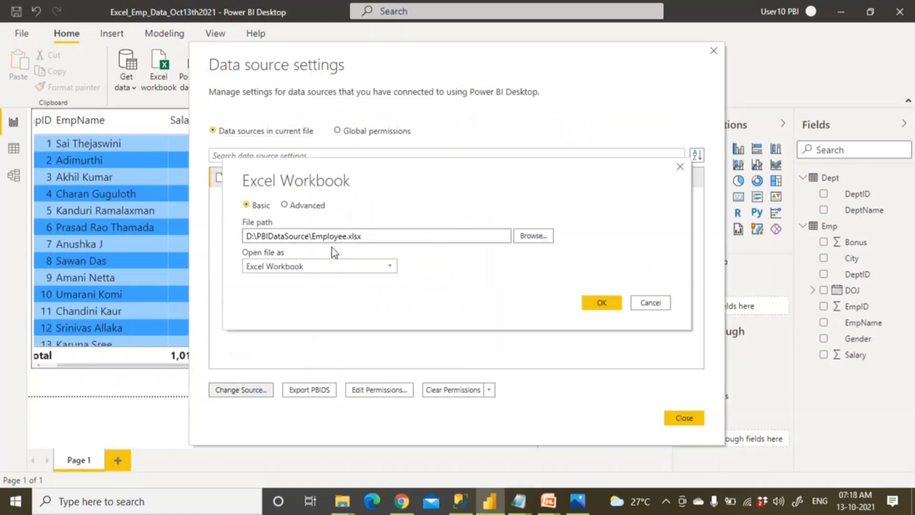
drag(367, 235, 245, 239)
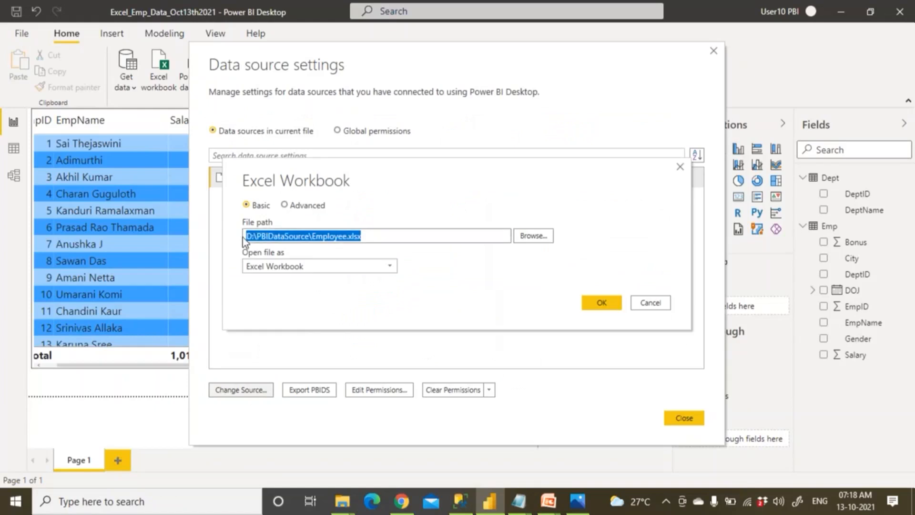
right_click(245, 240)
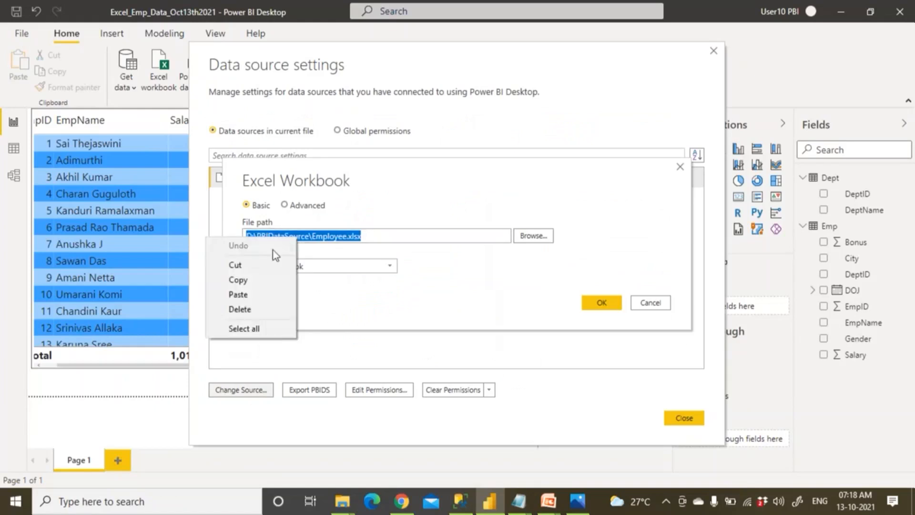
click(238, 279)
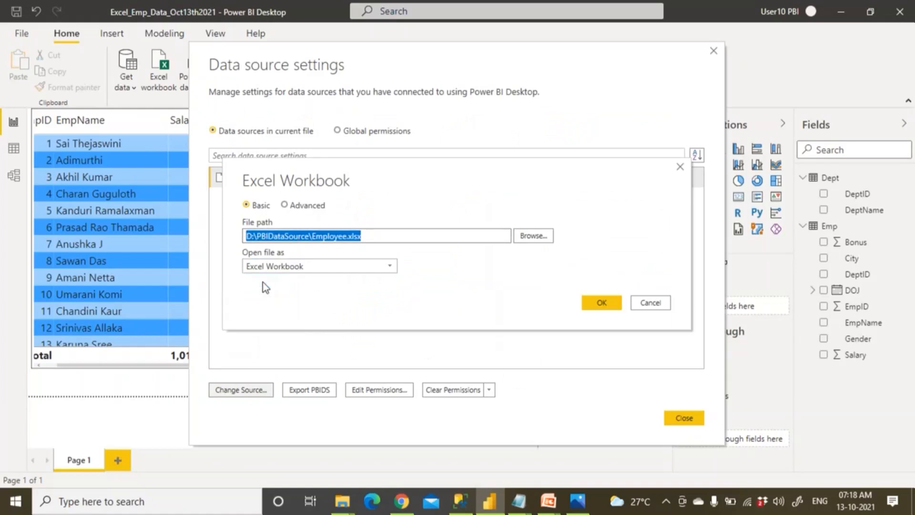
key(alt+Tab)
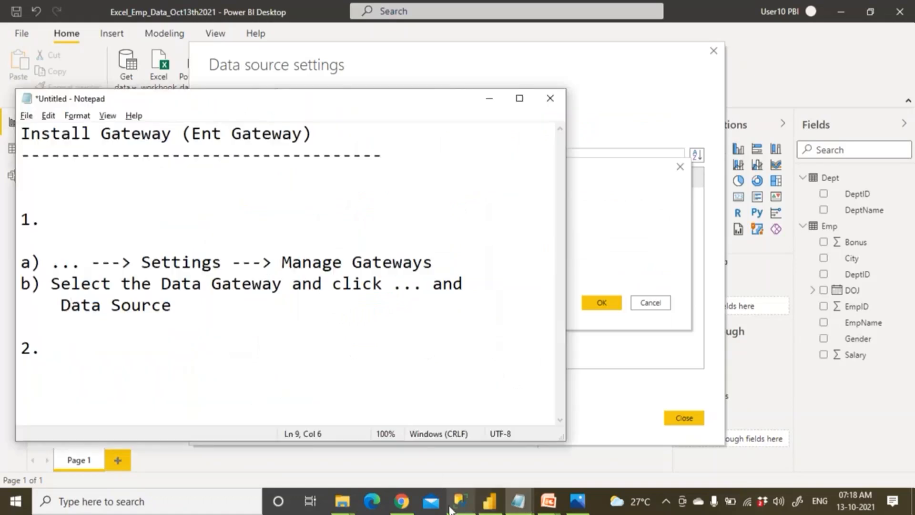
click(401, 500)
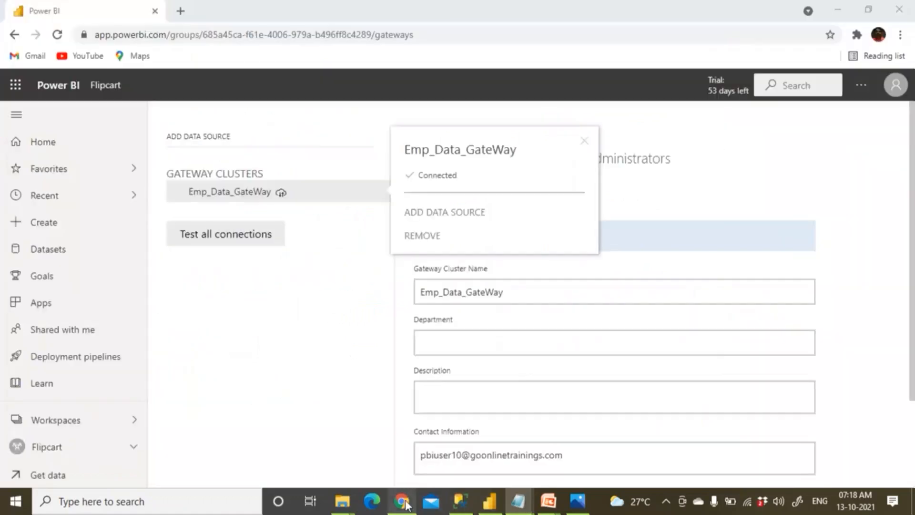
Start a new data source on Emp_Data_GateWay and name it Excel_Emp.
click(652, 219)
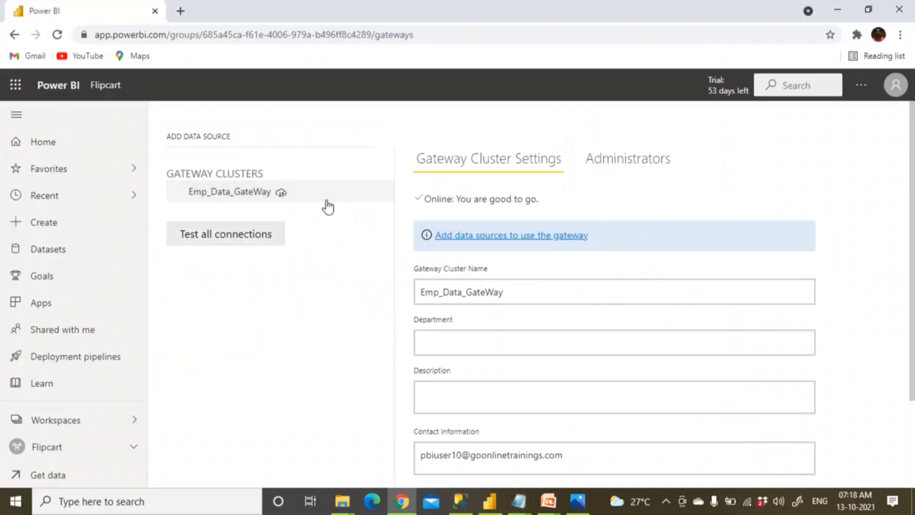
scroll(389, 247, down, 2)
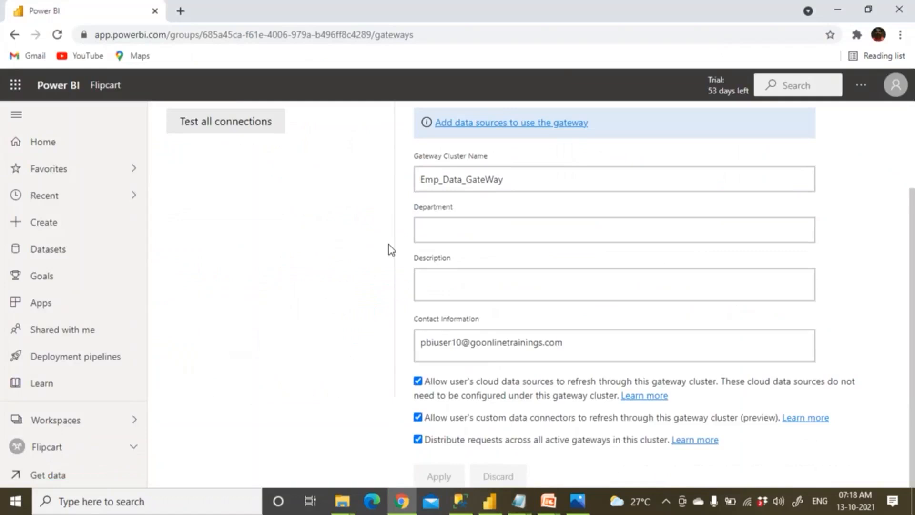
scroll(389, 244, up, 2)
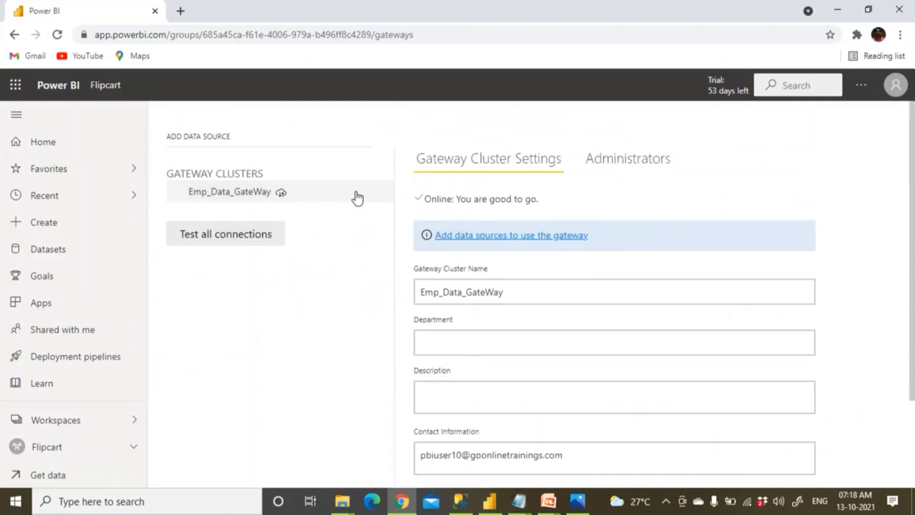
click(380, 196)
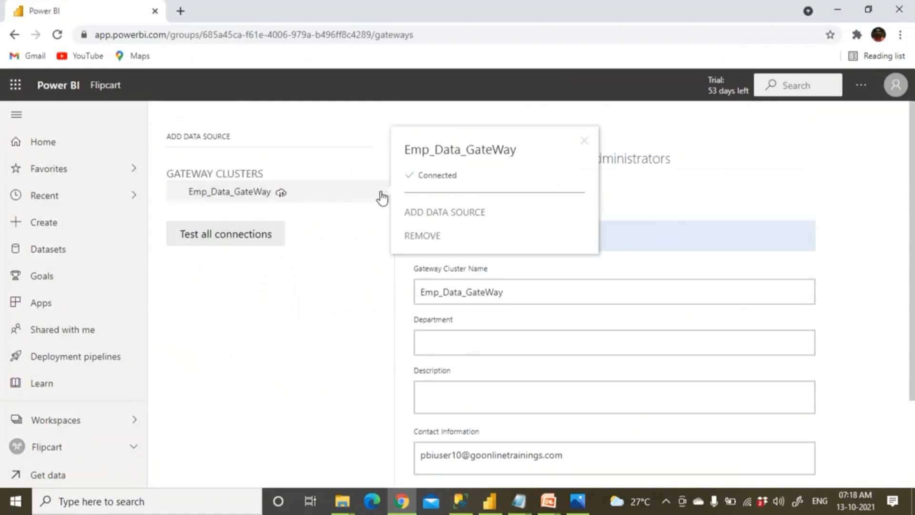
click(419, 213)
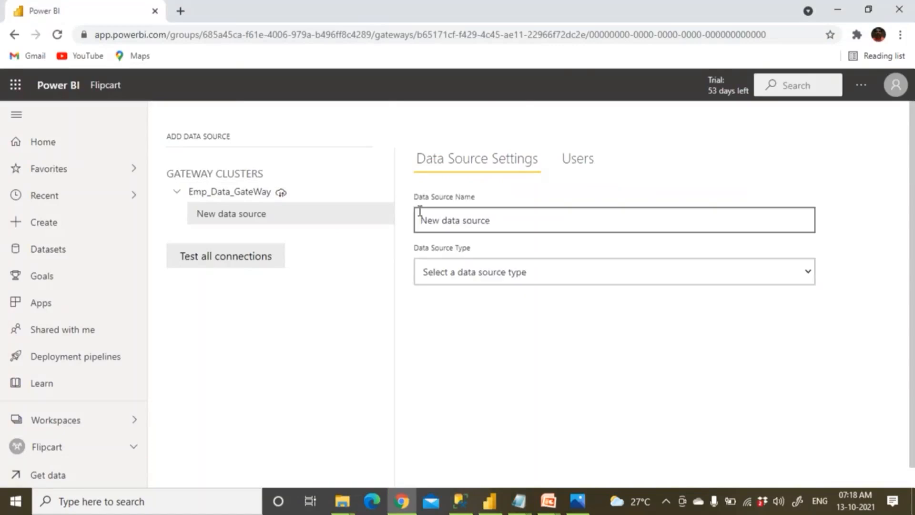
click(500, 218)
text(Excel_Emp)
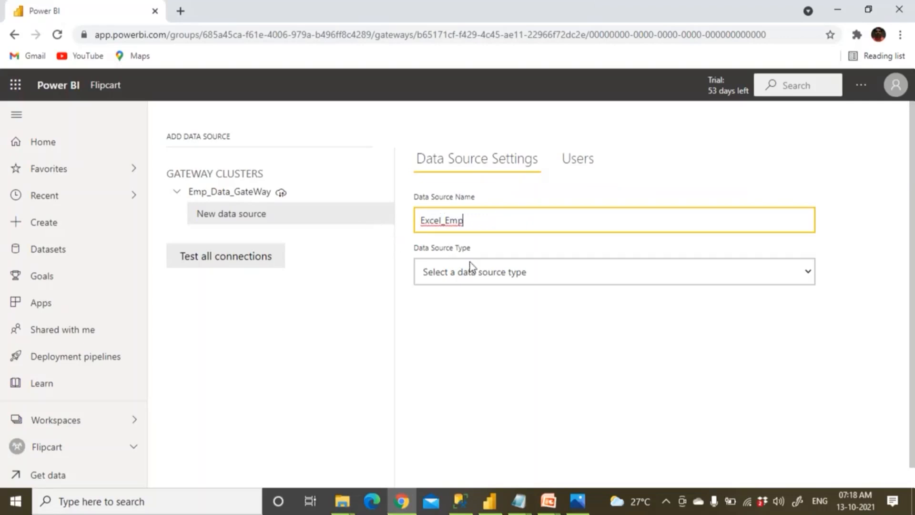
Set the data source type to File and paste D:\PBIDataSource\Employee.xlsx as the full path.
click(476, 272)
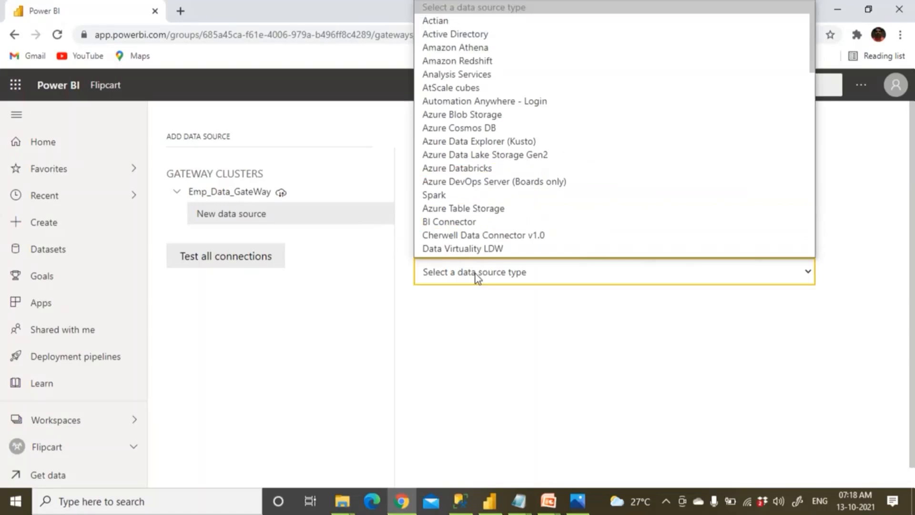
key(f)
key(f)
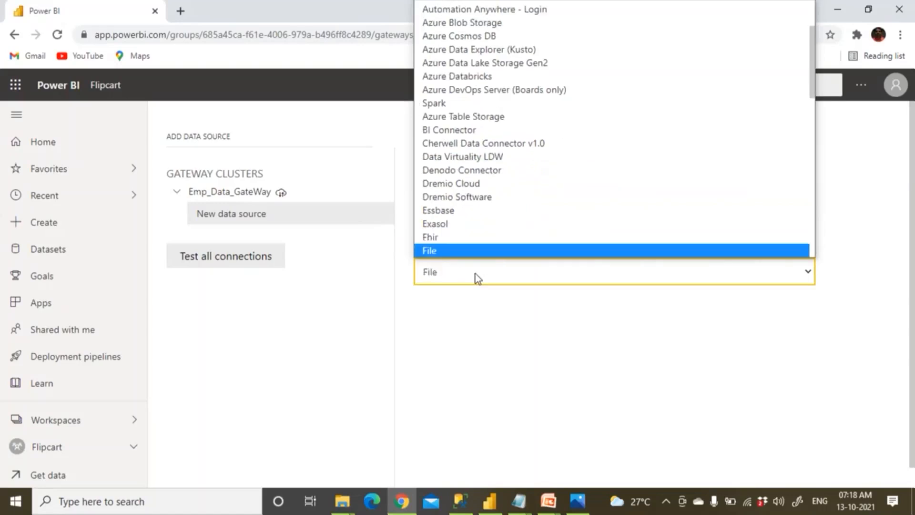
scroll(456, 254, down, 1)
click(457, 251)
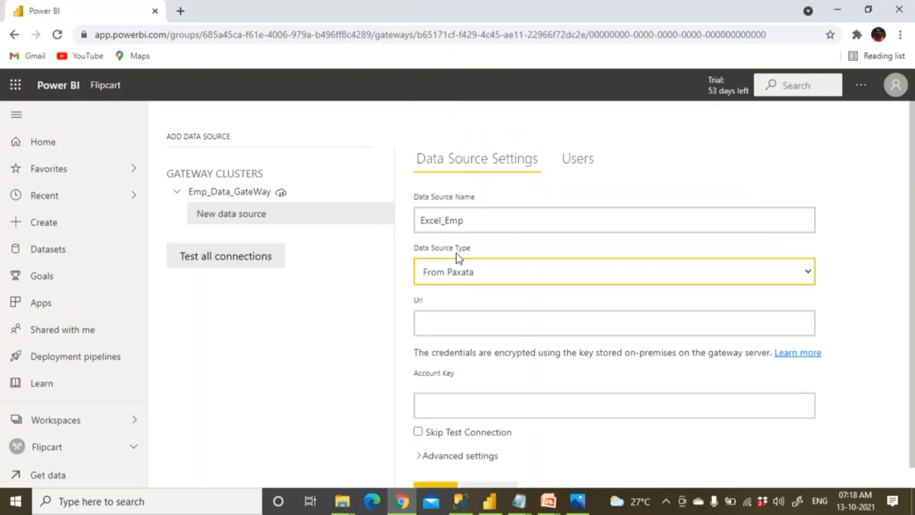
click(449, 277)
key(f)
key(f)
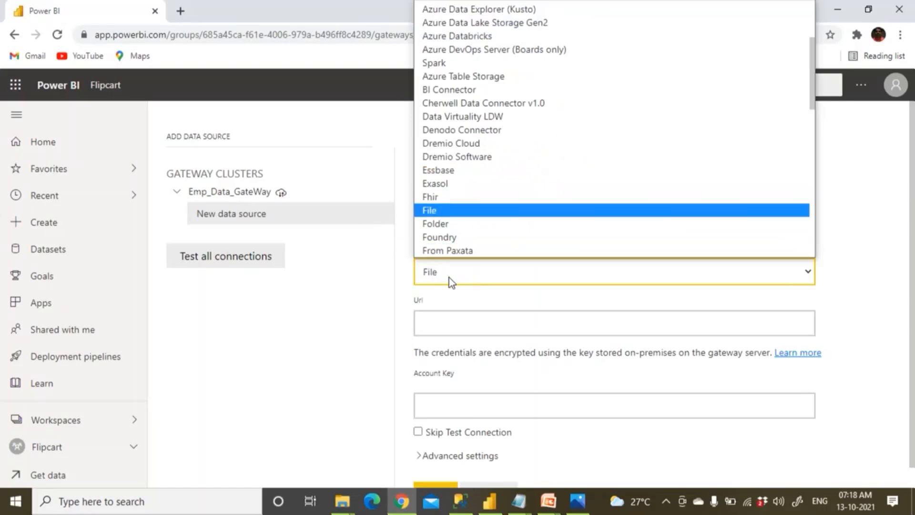
key(Return)
click(445, 317)
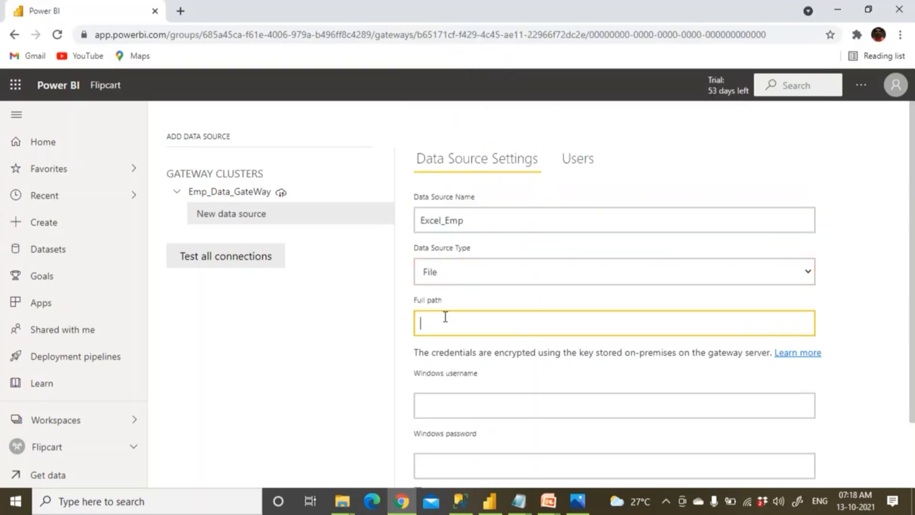
key(ctrl+v)
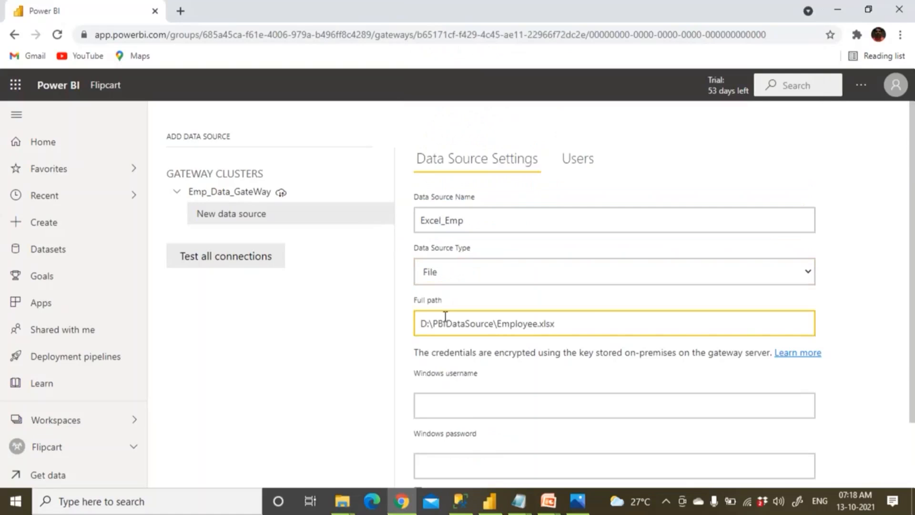
click(489, 501)
click(652, 303)
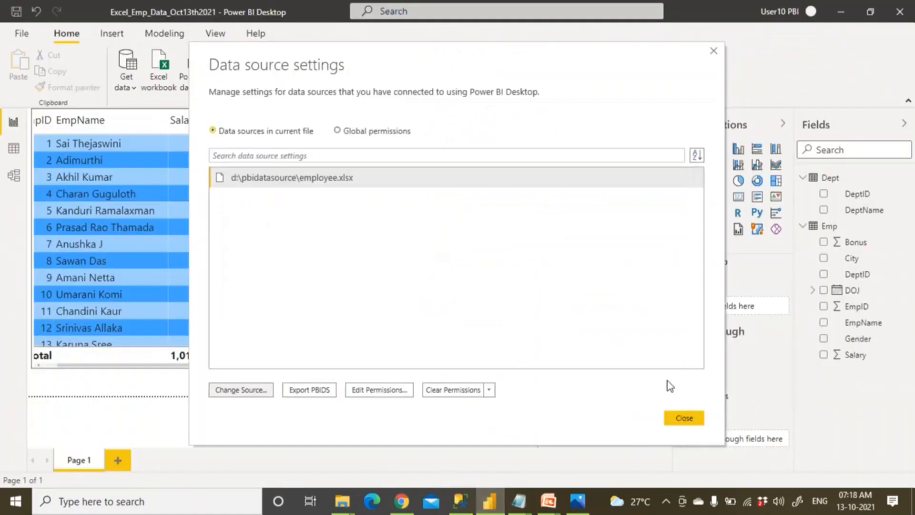
Copy the employee.xlsx file path from the report's data source settings in Power BI Desktop.
click(682, 418)
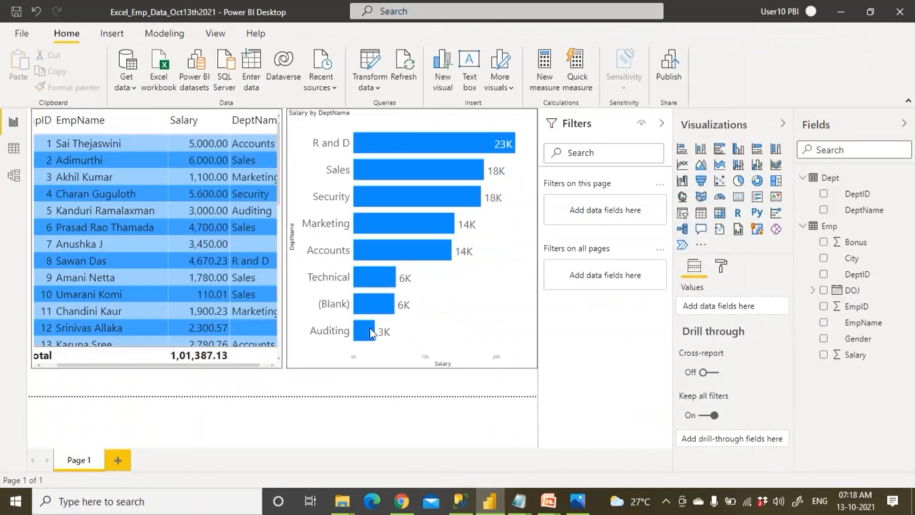
click(378, 87)
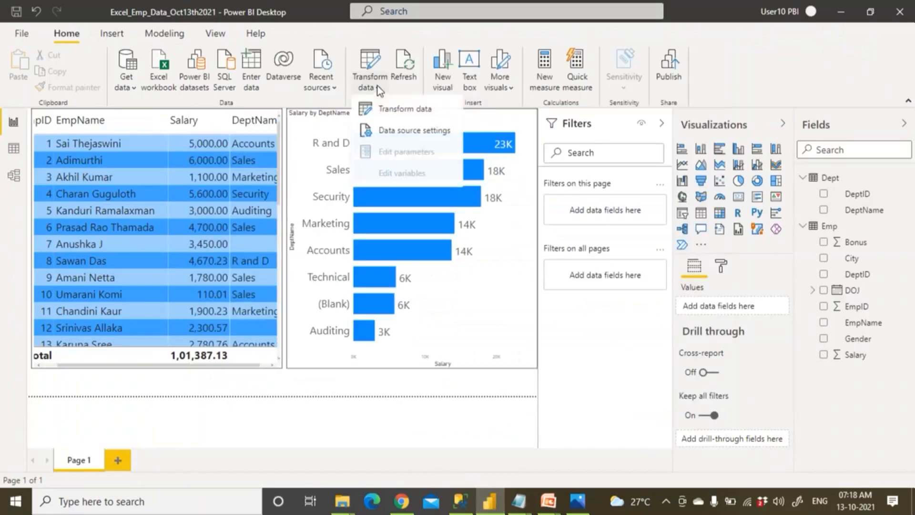
click(396, 137)
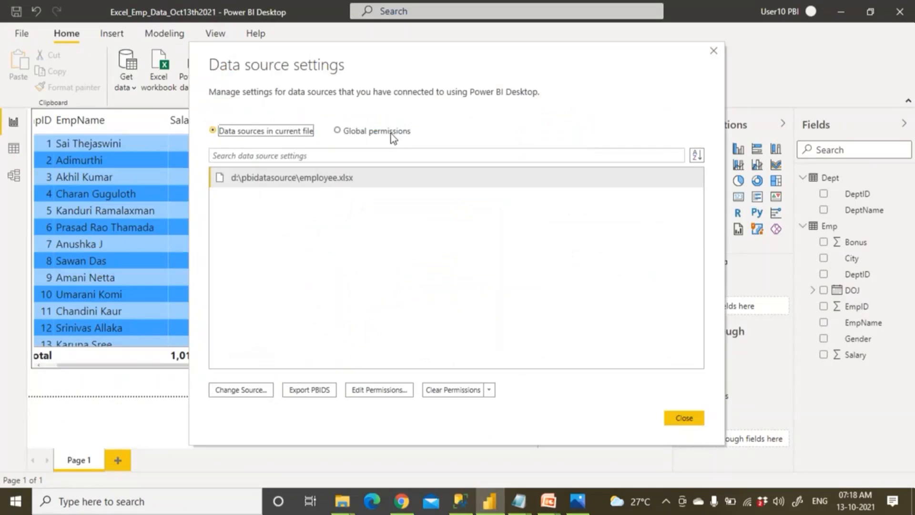
click(359, 183)
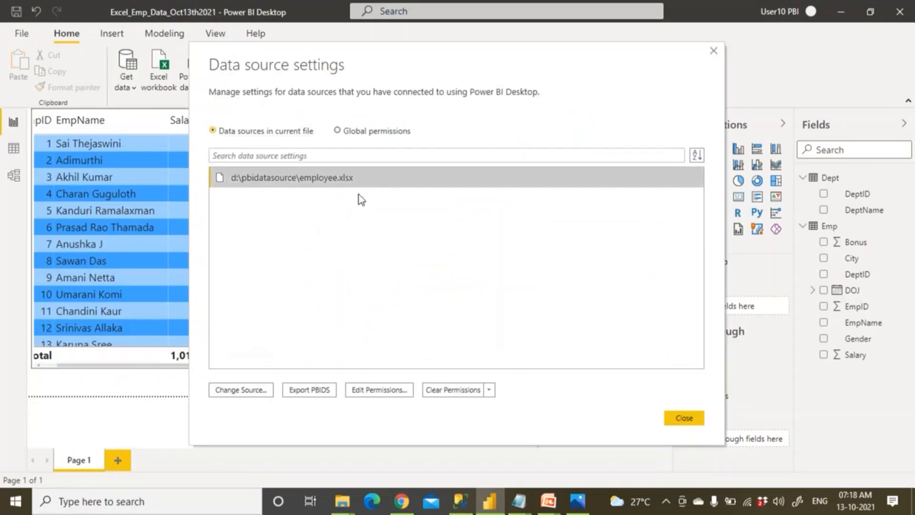
click(239, 393)
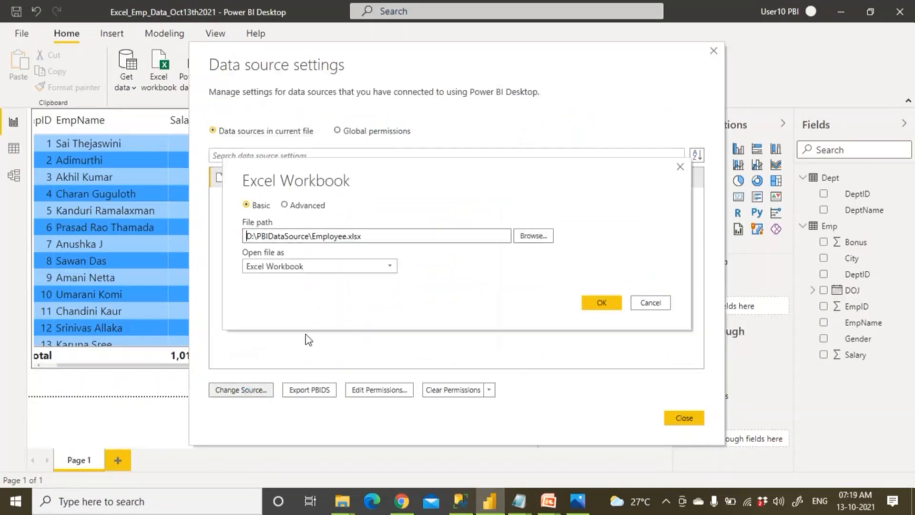
click(374, 237)
drag(326, 238, 255, 239)
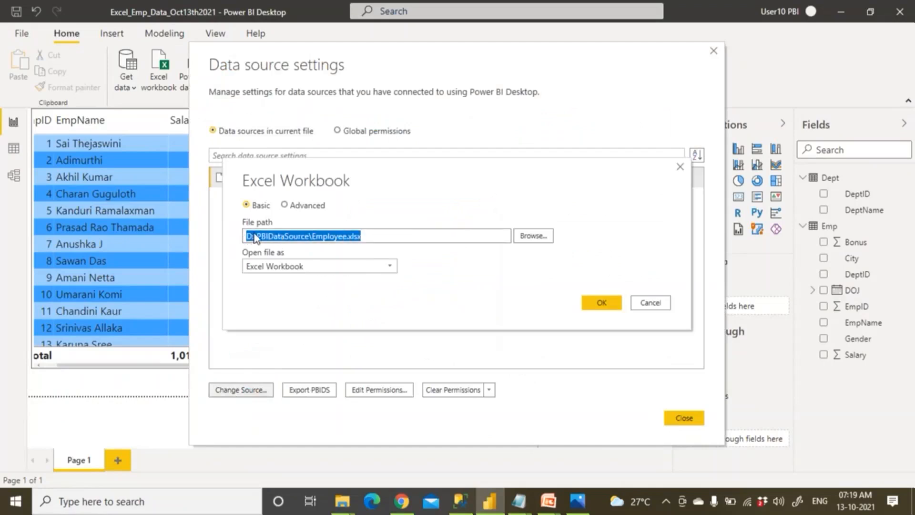
right_click(255, 237)
click(204, 274)
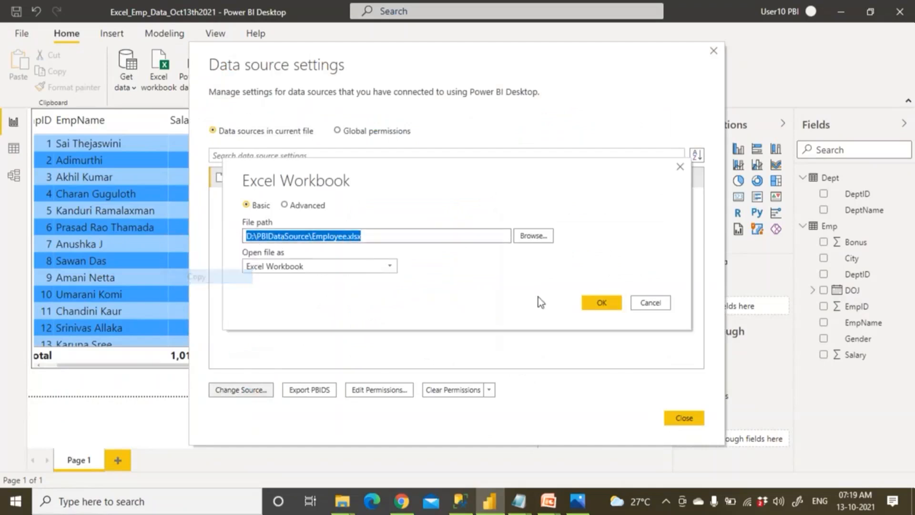
Close the data source settings and return to the gateway form's Windows username field.
click(643, 305)
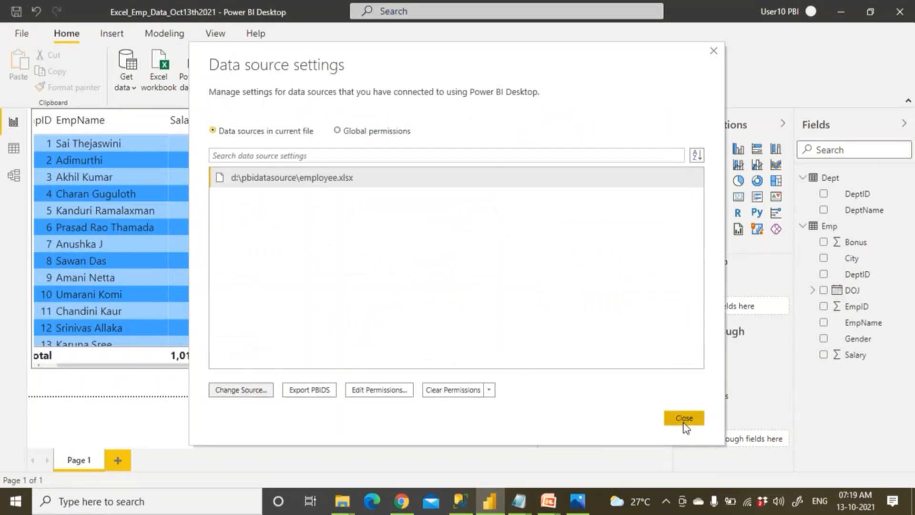
click(683, 419)
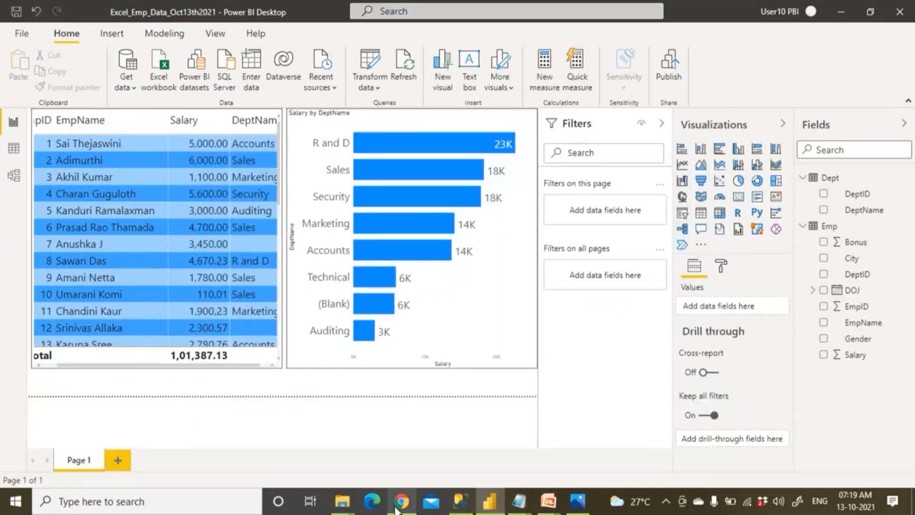
click(401, 501)
click(464, 409)
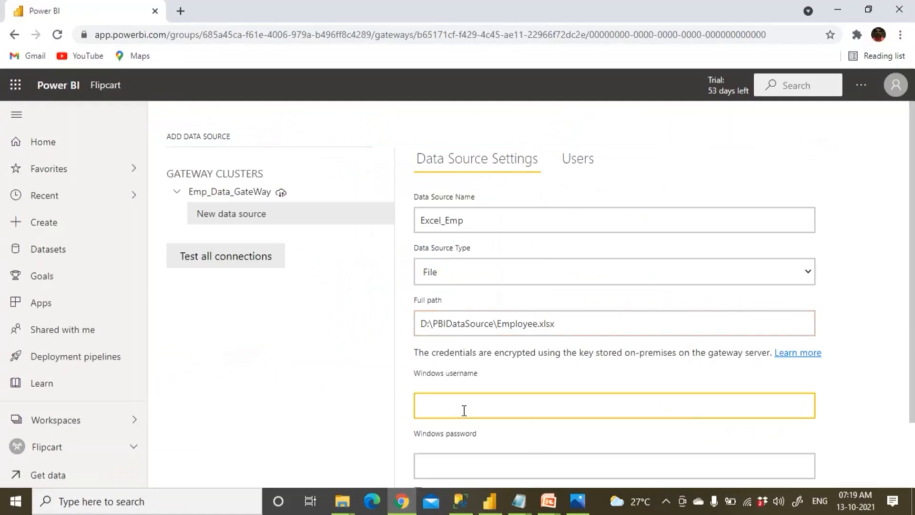
Enter the Windows domain\username and the account password for the Excel_Emp source.
scroll(464, 411, down, 2)
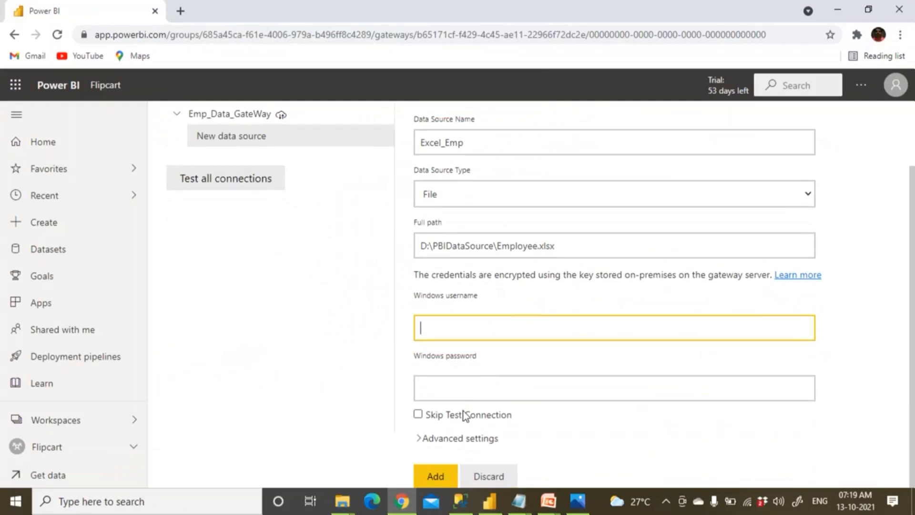
text(kedar\bhaskar)
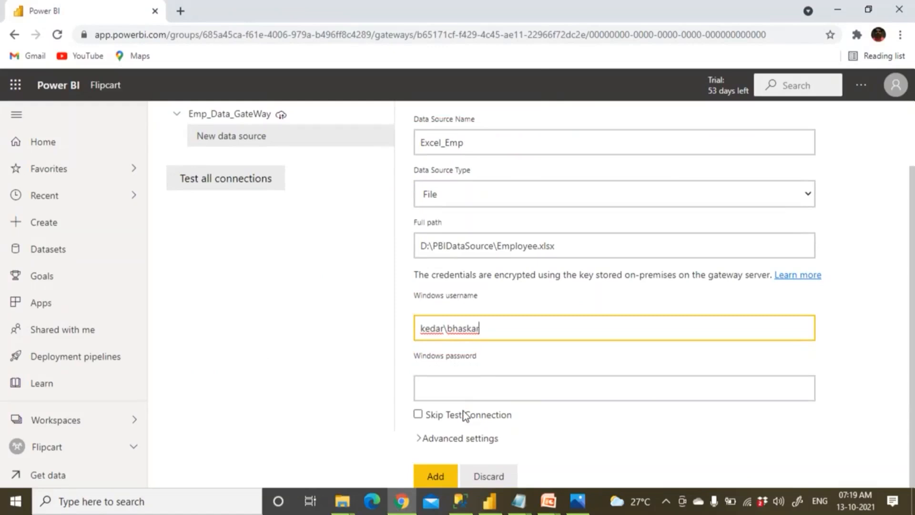
click(459, 393)
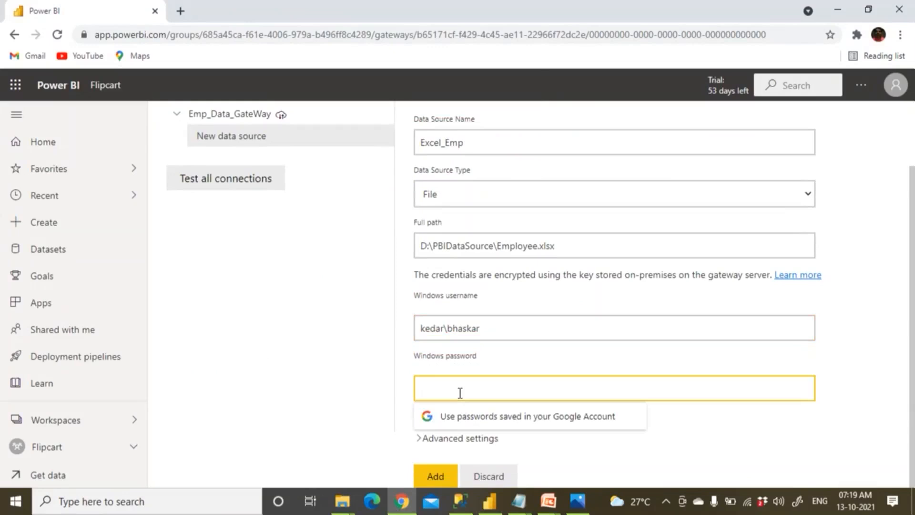
text(••)
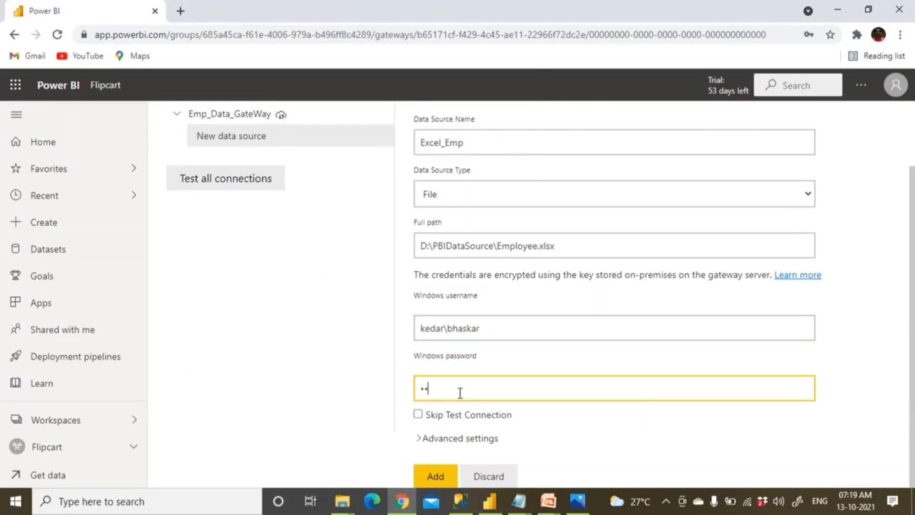
text(•••••)
click(349, 505)
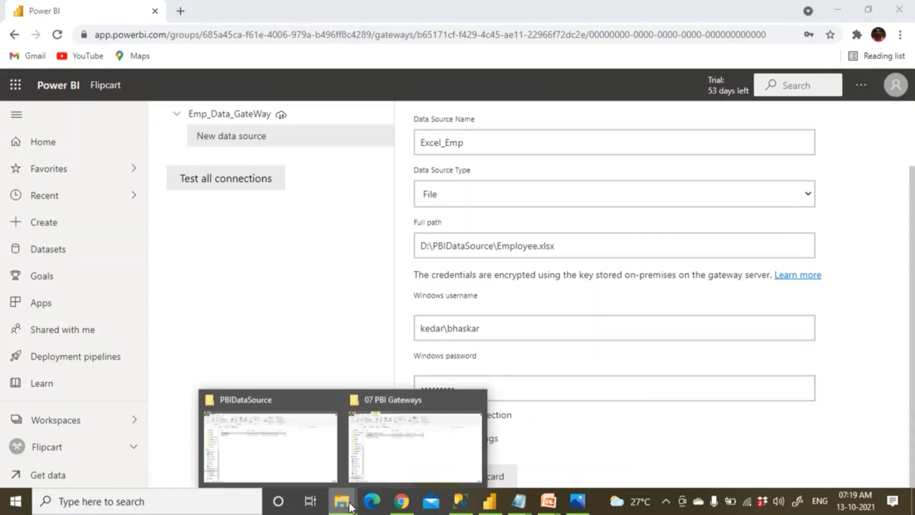
Open This PC's properties and copy the device name from the About page.
click(321, 459)
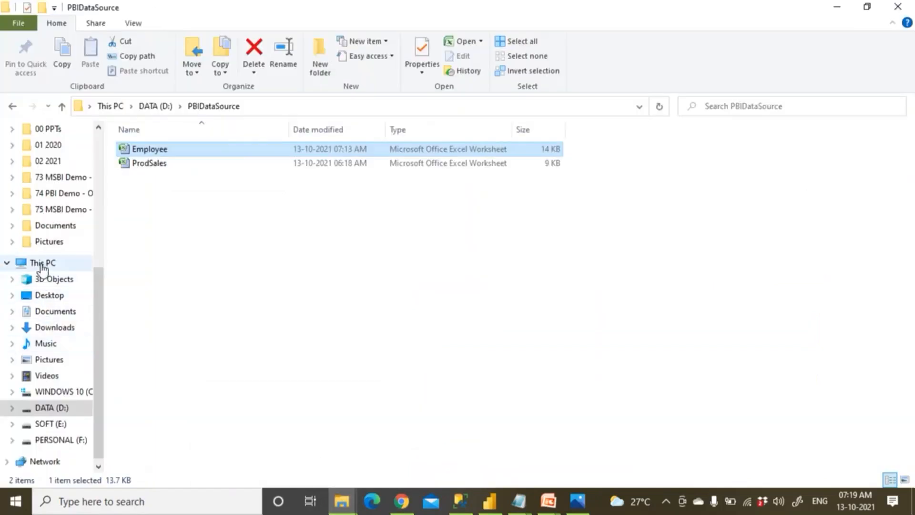
click(42, 263)
right_click(42, 267)
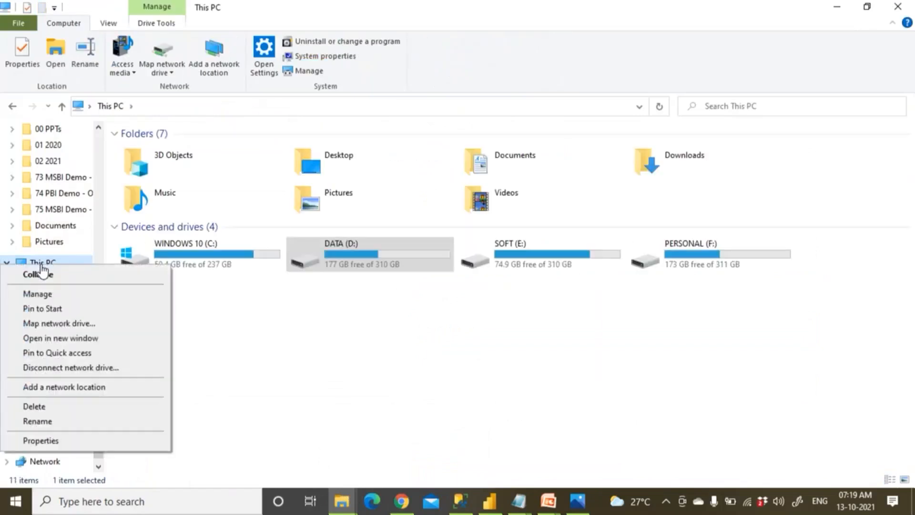
click(57, 442)
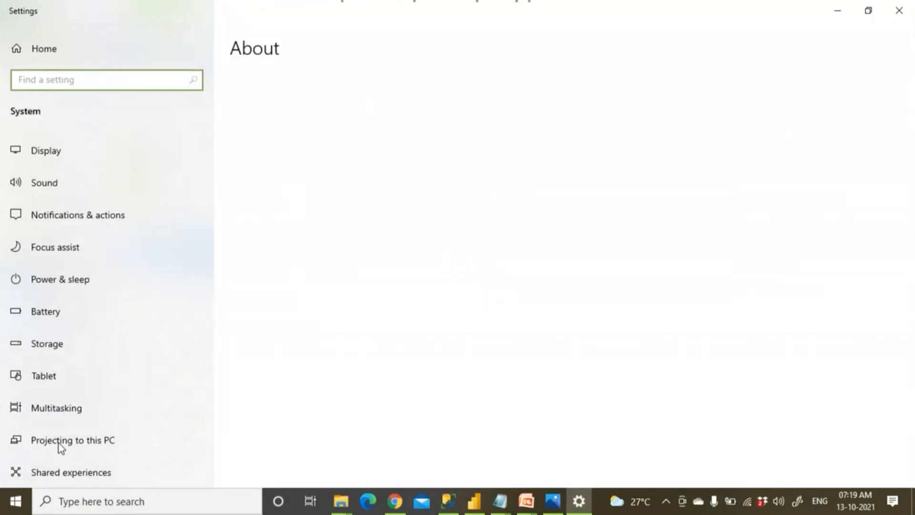
drag(339, 174, 309, 174)
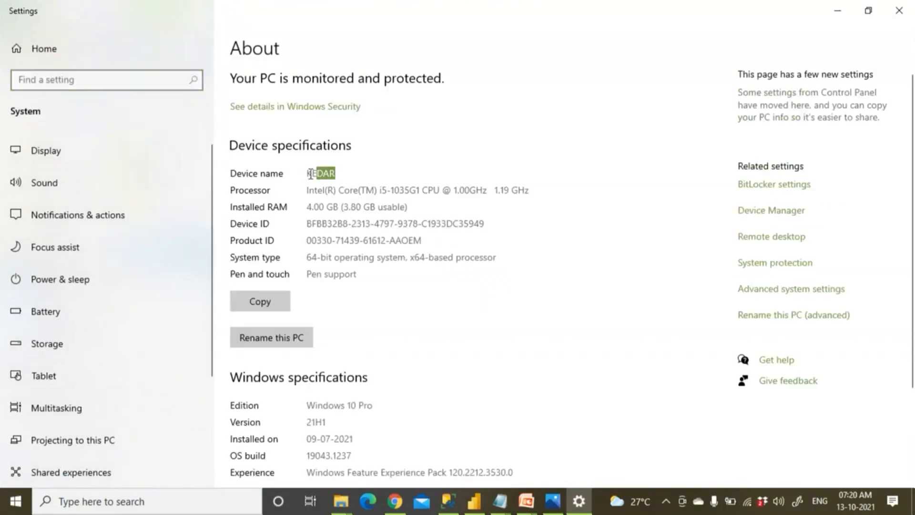
right_click(312, 174)
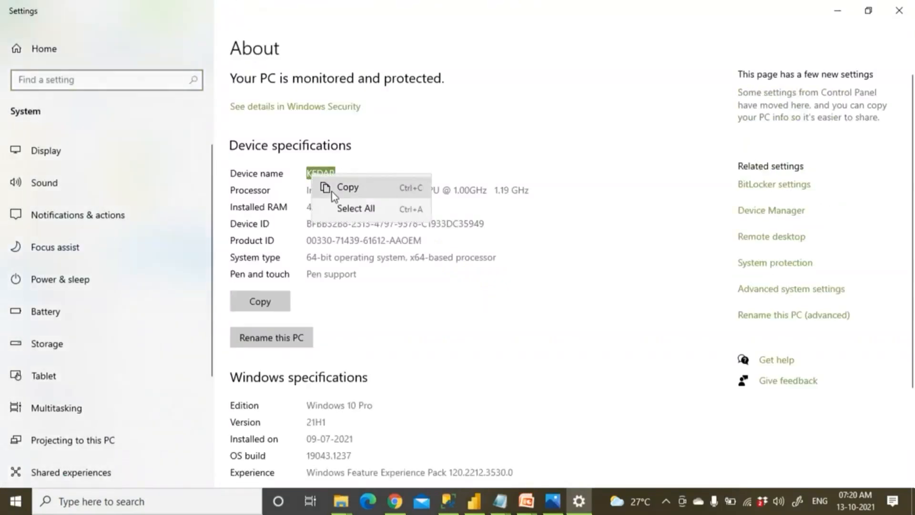
click(332, 191)
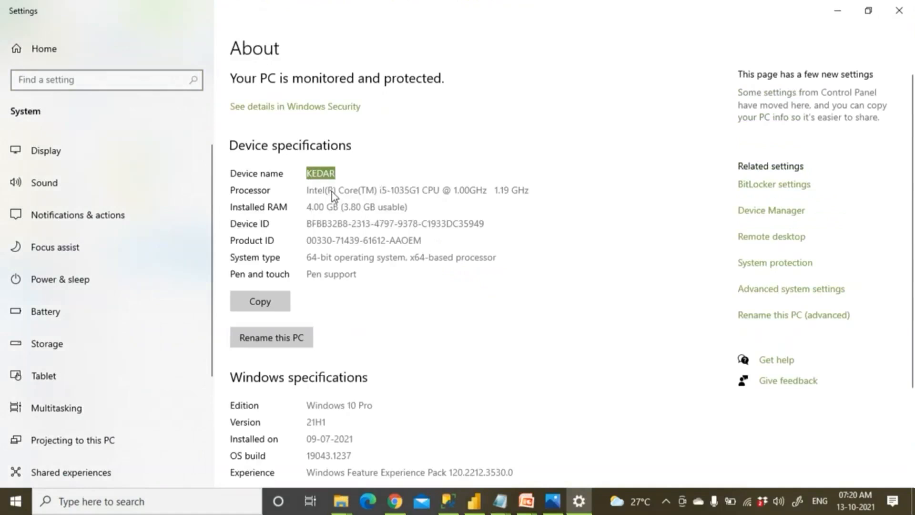
Reopen the About page from This PC and copy the device name again.
click(905, 14)
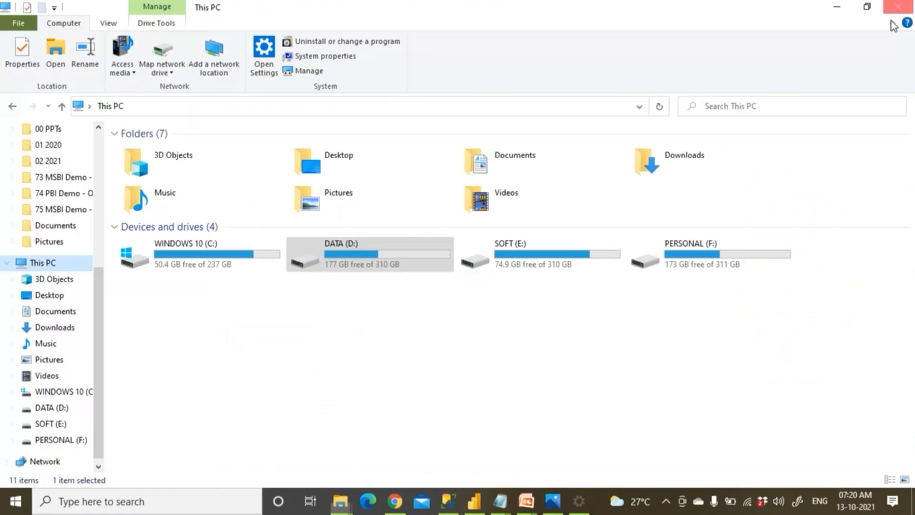
right_click(40, 265)
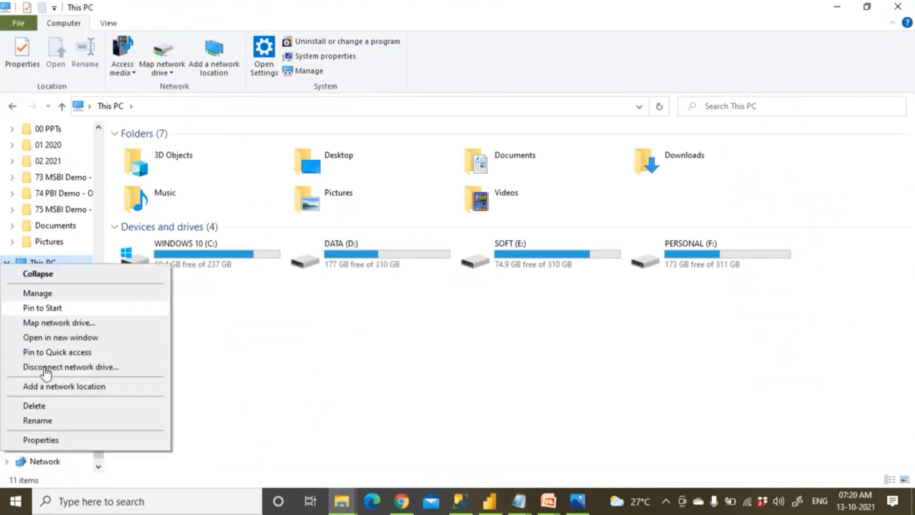
click(57, 442)
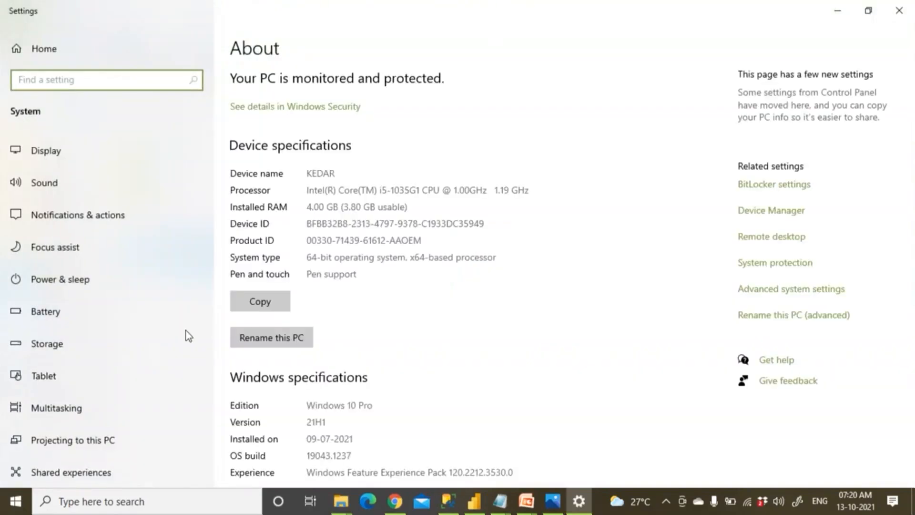
drag(307, 174, 338, 173)
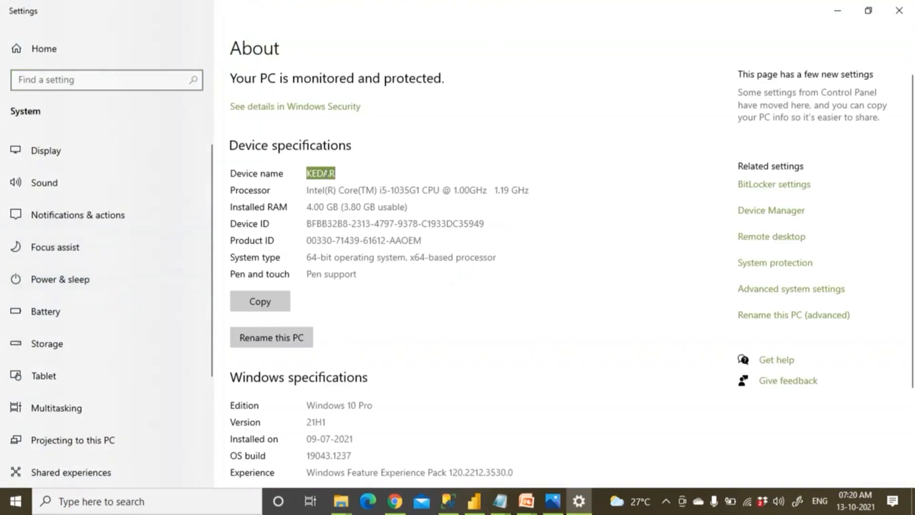
right_click(326, 174)
click(341, 186)
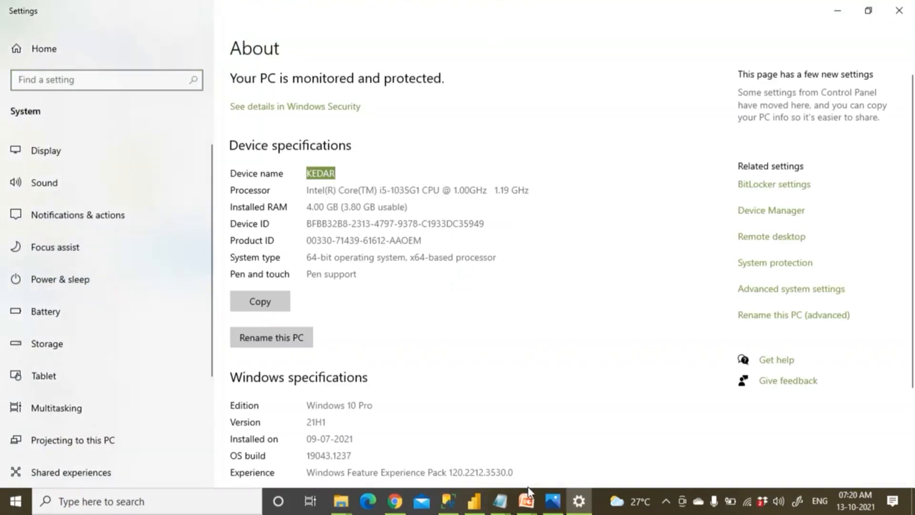
key(super)
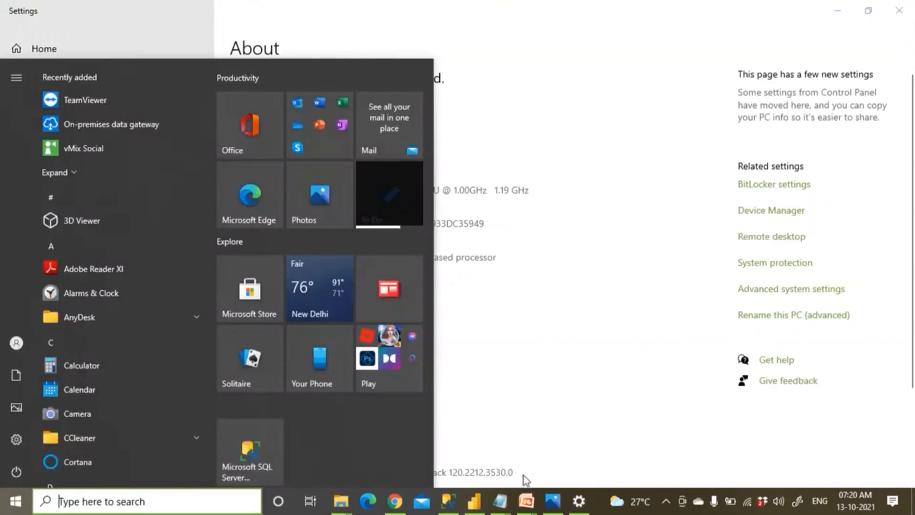
In the untitled gateway notes, list Excel_Emp, File and 'path of excel' under Data Source.
mouse_move(499, 500)
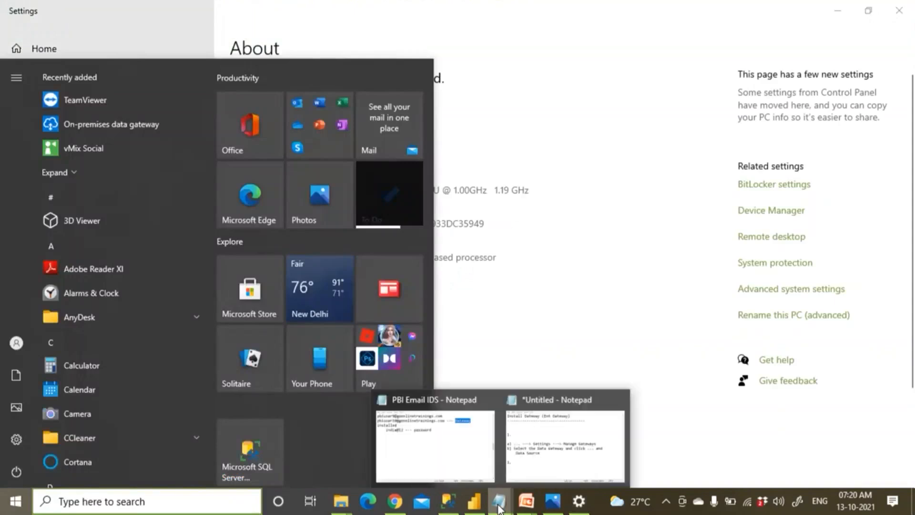
click(429, 471)
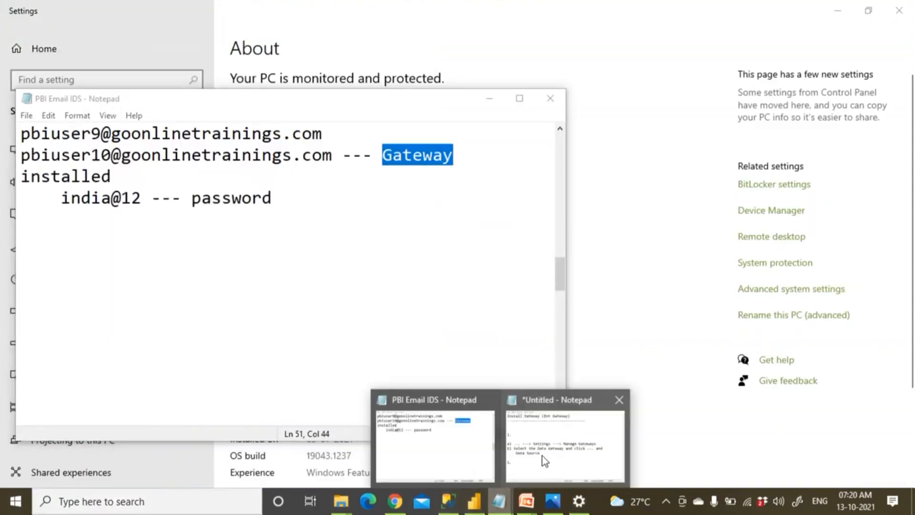
click(543, 455)
click(236, 318)
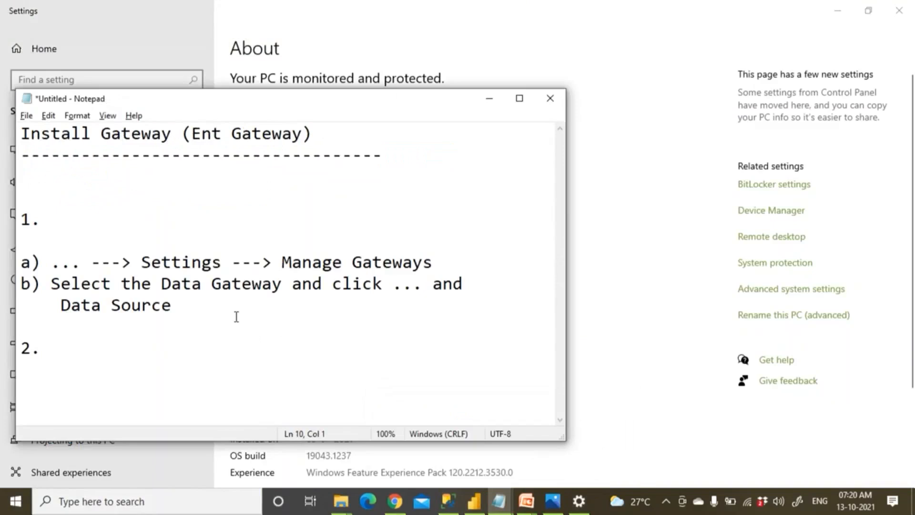
text(Excel)
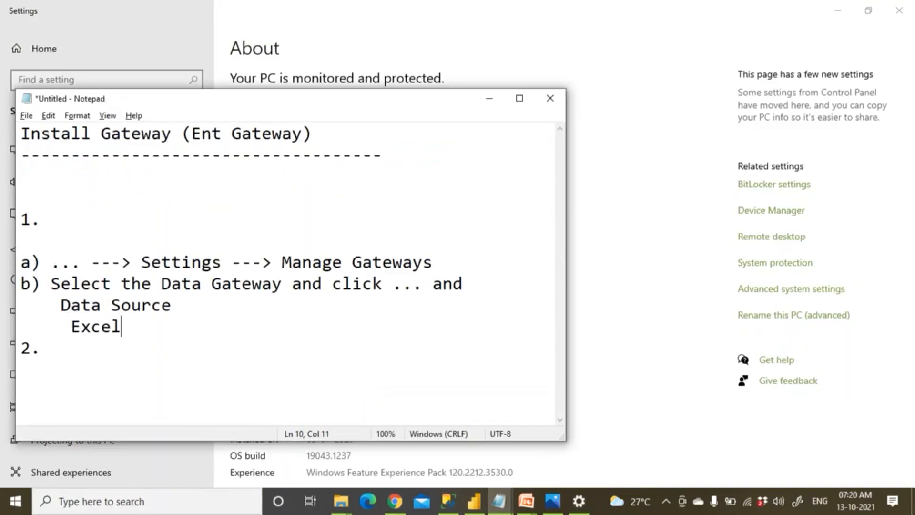
text(_Emp)
key(Return)
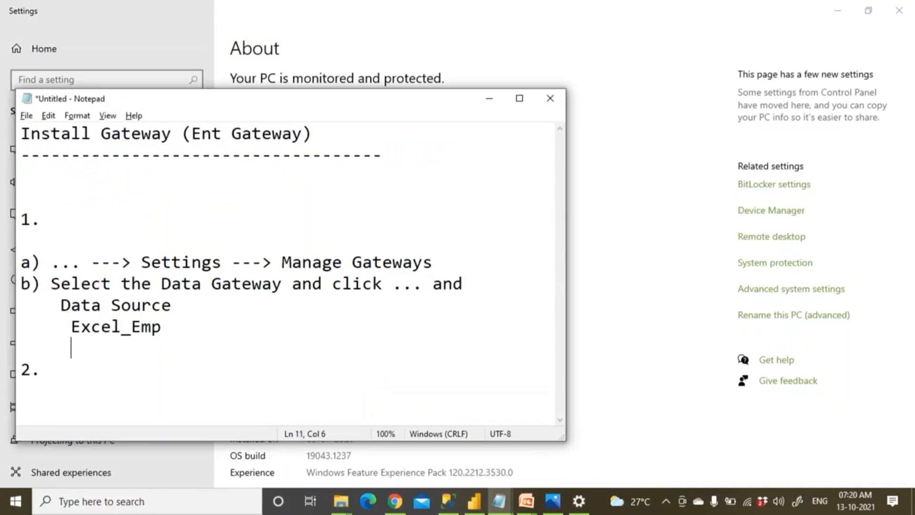
text(File)
key(Return)
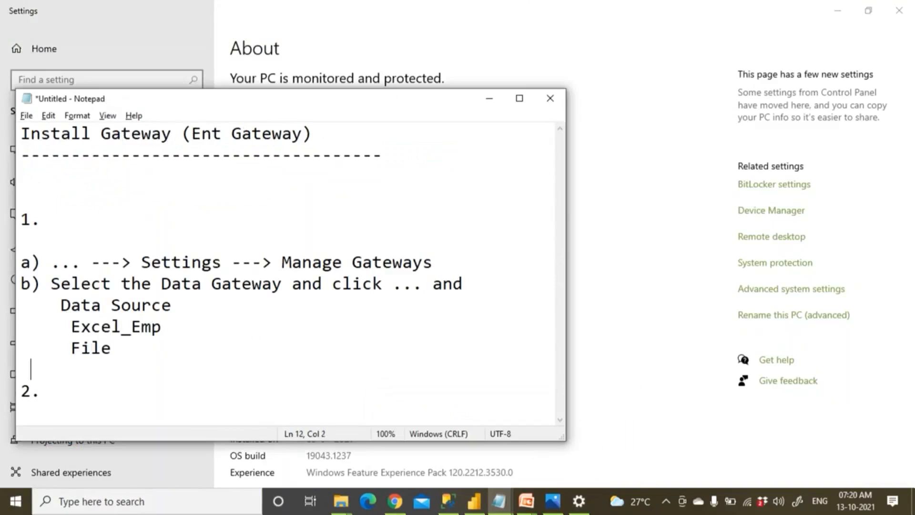
text(path of excel)
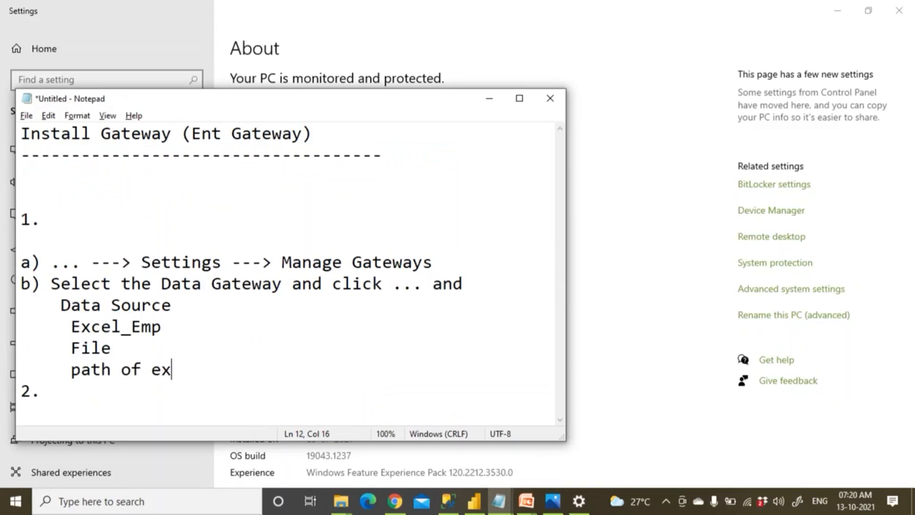
key(Return)
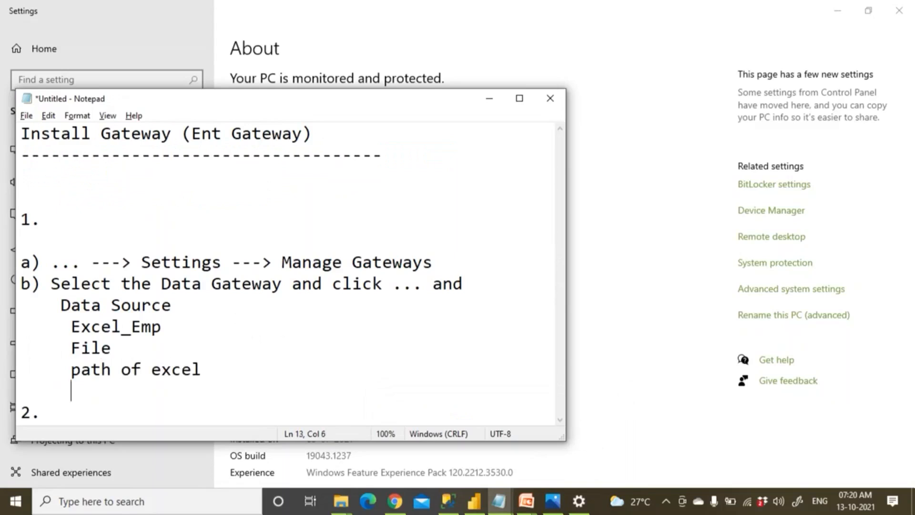
Add the device-name\username login line to the notes, then close Settings.
text(KEDAR\)
key(BackSpace)
text(/)
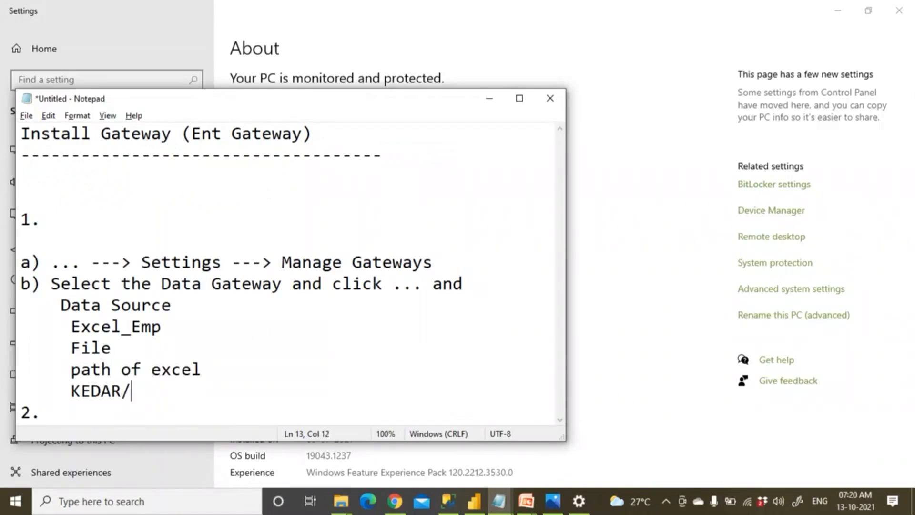
key(BackSpace)
text(\bhaskar)
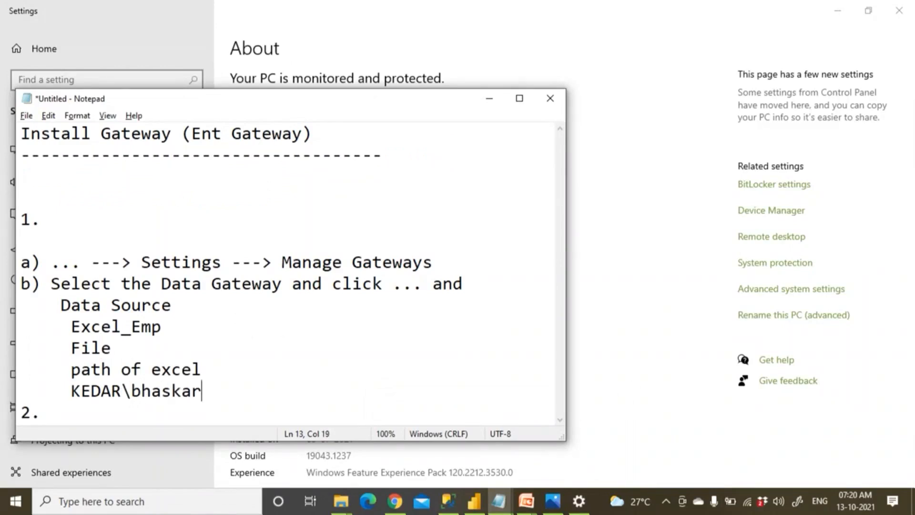
key(Return)
text(....)
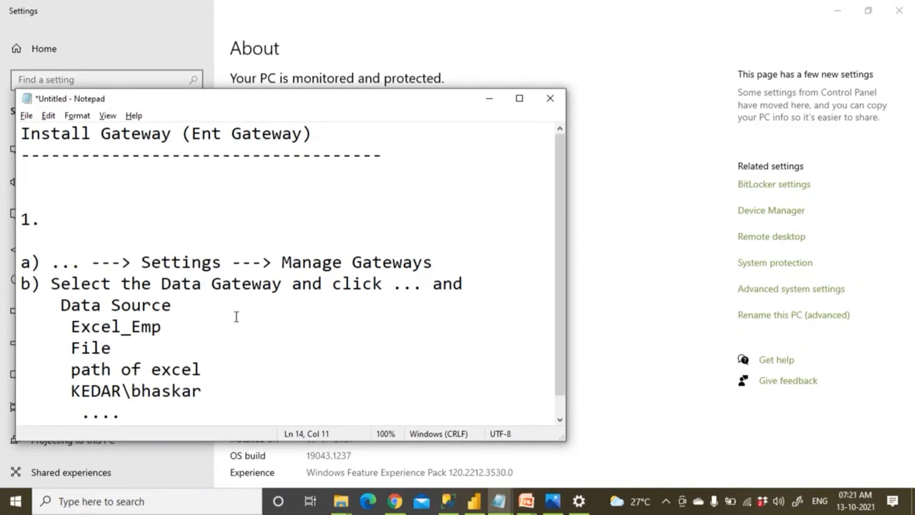
click(637, 471)
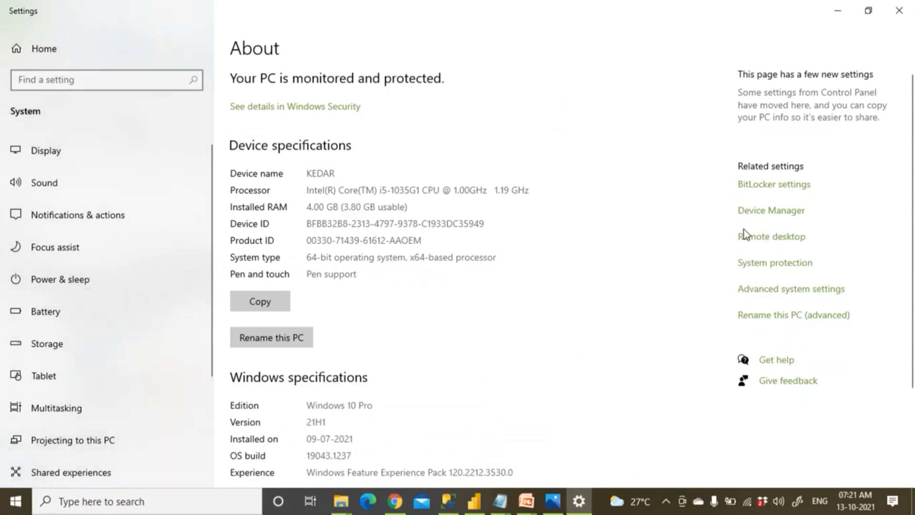
click(899, 18)
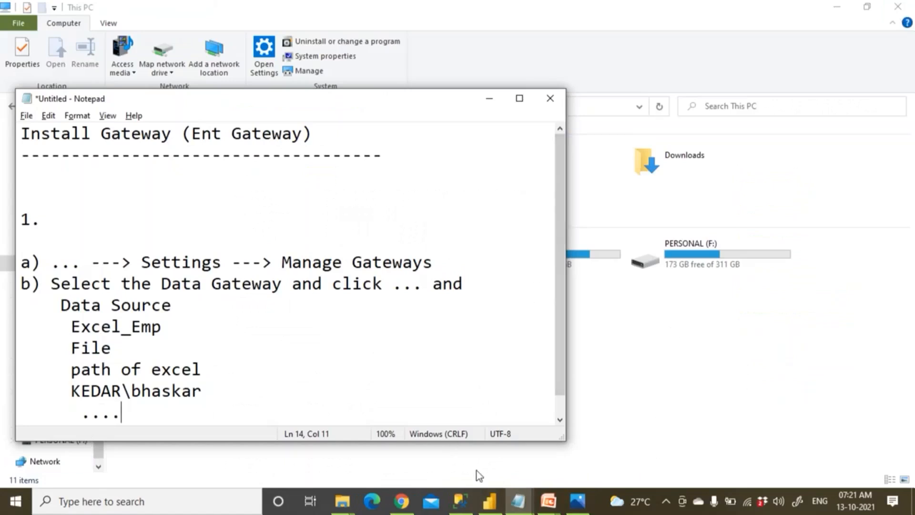
Submit the completed Excel_Emp File source to Emp_Data_GateWay from the browser form.
click(400, 502)
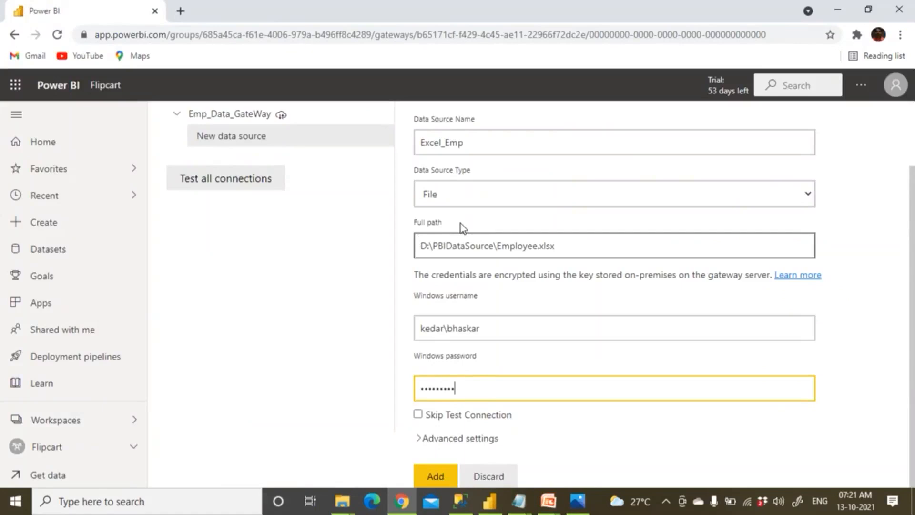
click(436, 478)
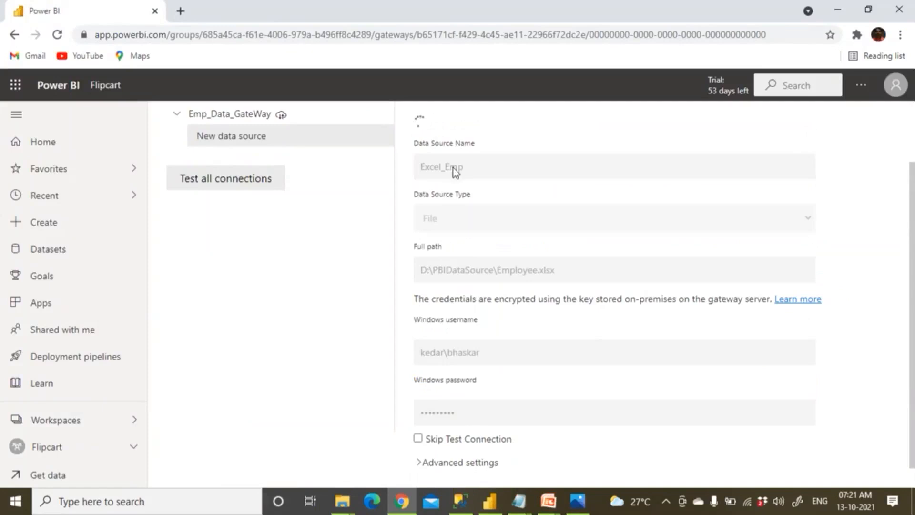
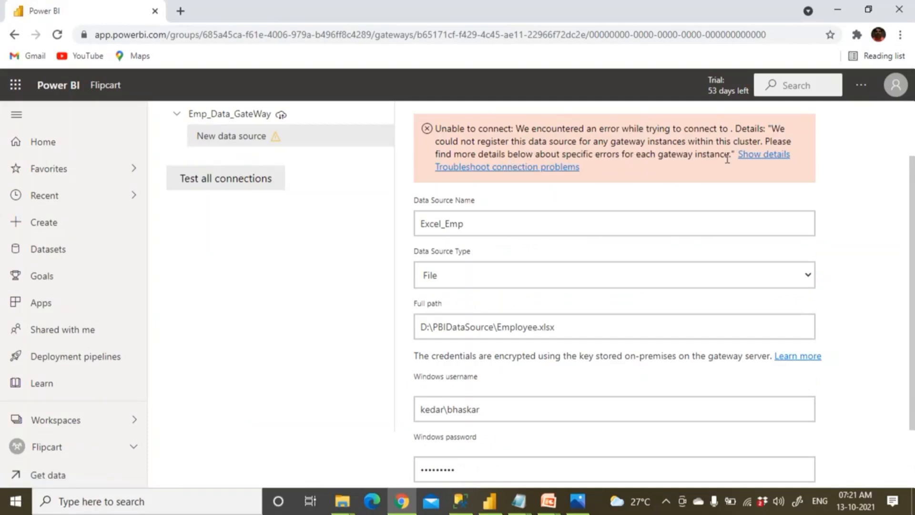
Remove the Excel_Emp data source from Emp_Data_GateWay and confirm the removal.
scroll(508, 183, up, 2)
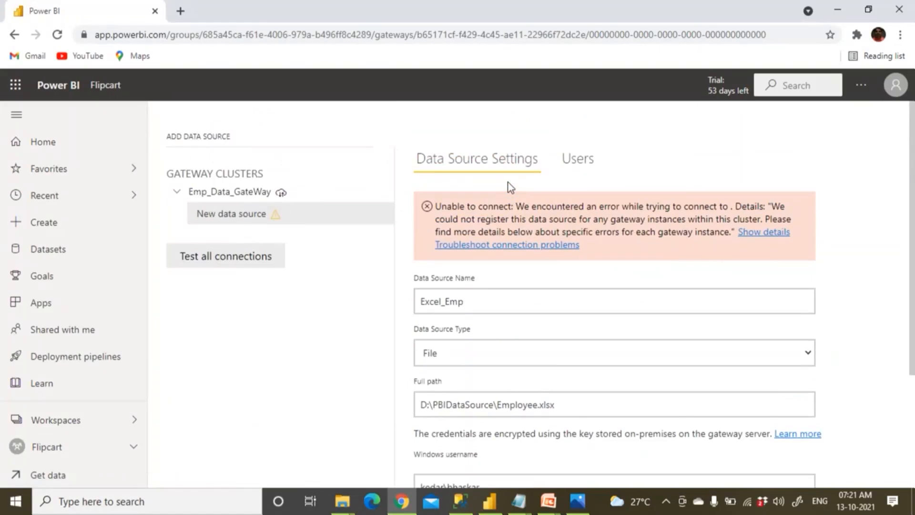
scroll(508, 183, down, 3)
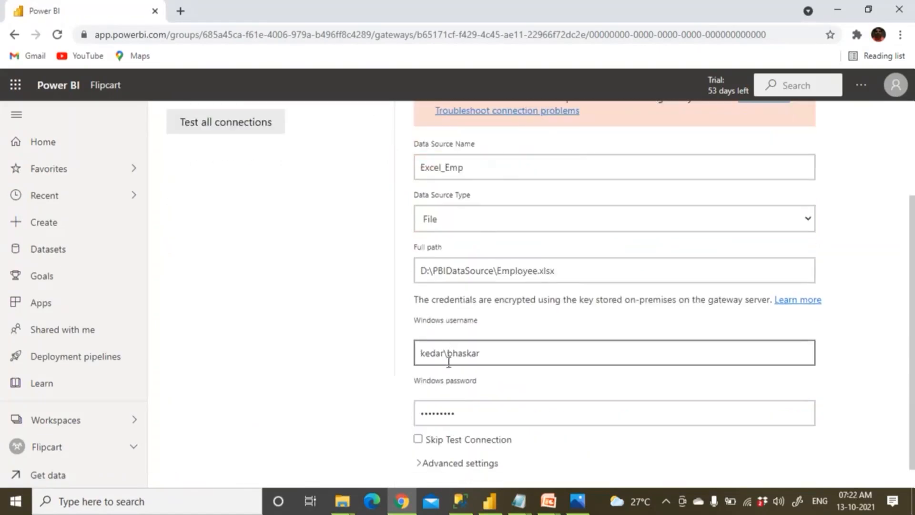
scroll(444, 404, up, 3)
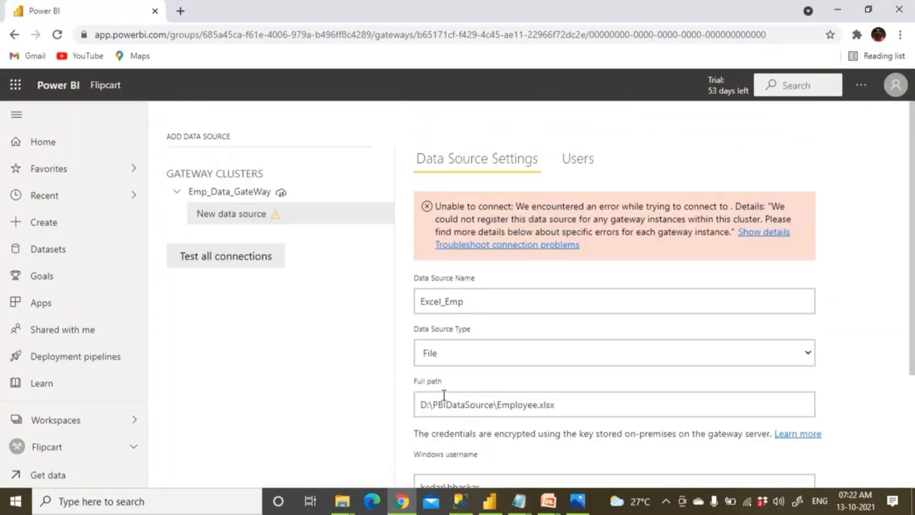
click(380, 220)
click(409, 241)
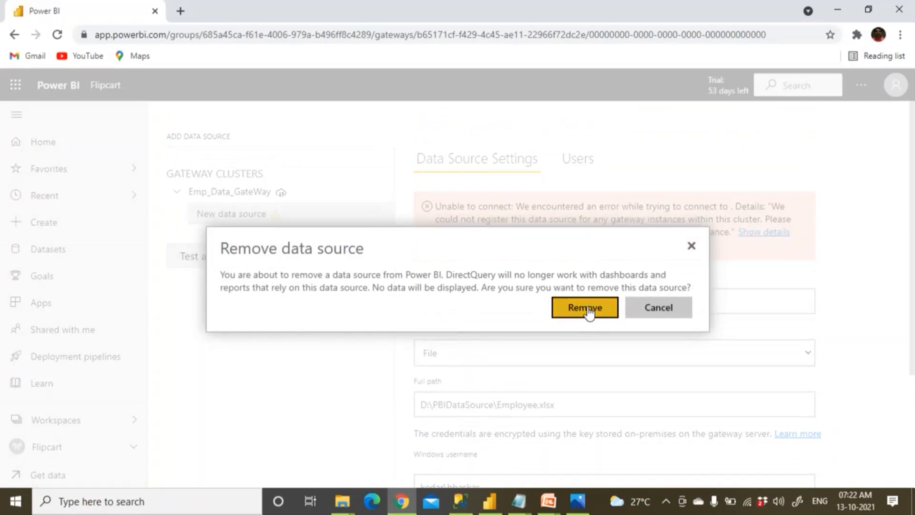
click(587, 308)
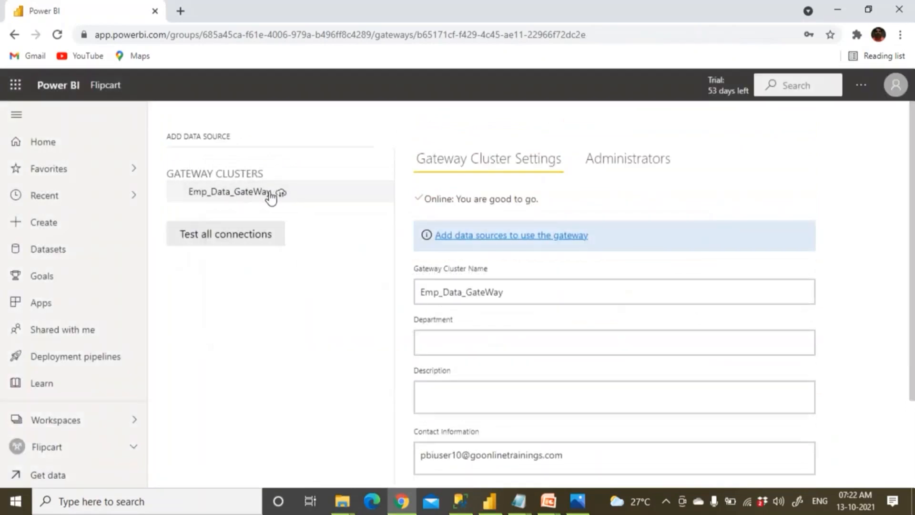
Add a new data source named ExcelSource_Emp to the Emp_Data_GateWay cluster.
scroll(470, 264, down, 2)
click(458, 342)
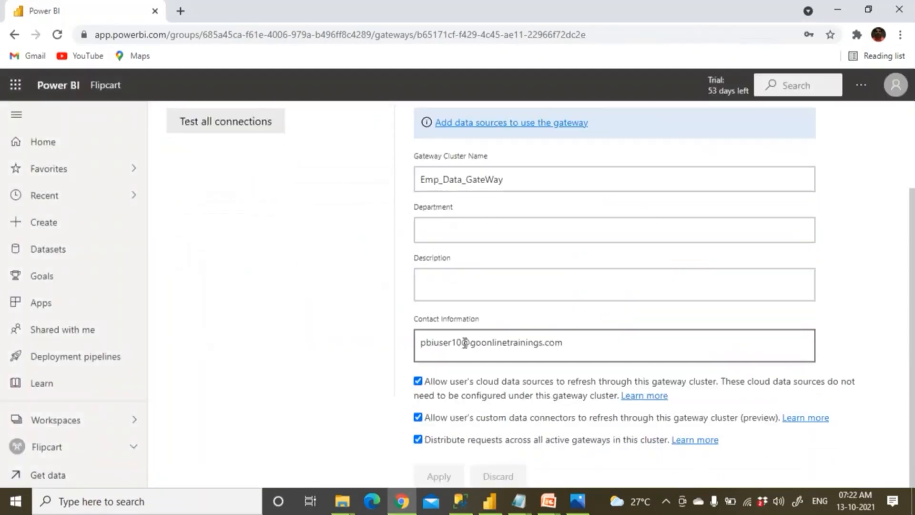
scroll(430, 302, up, 2)
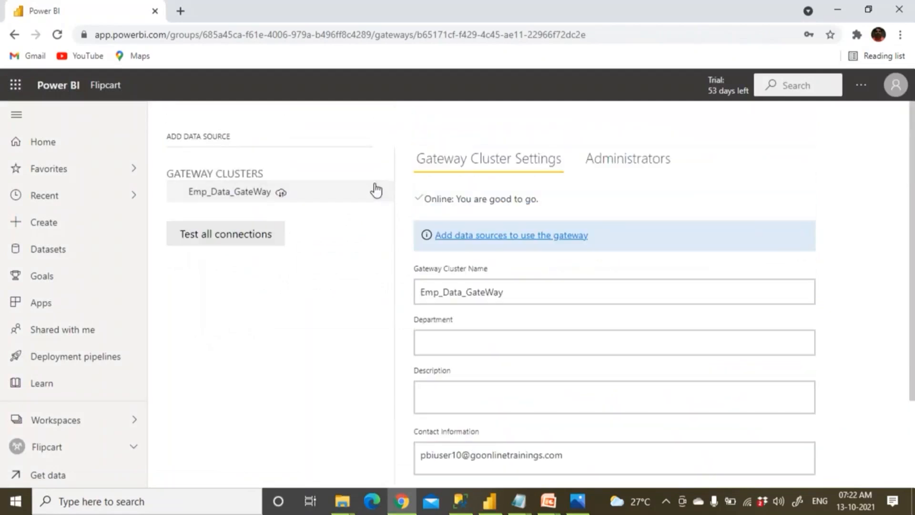
click(385, 199)
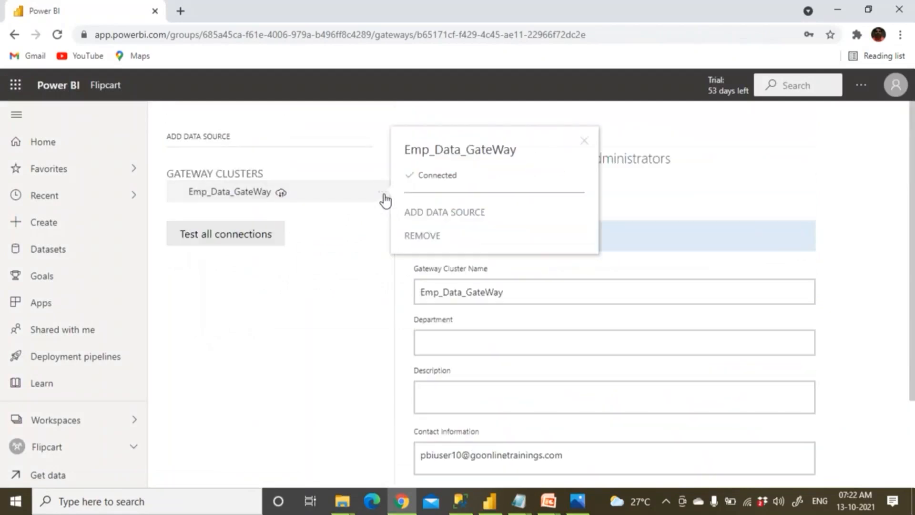
click(406, 213)
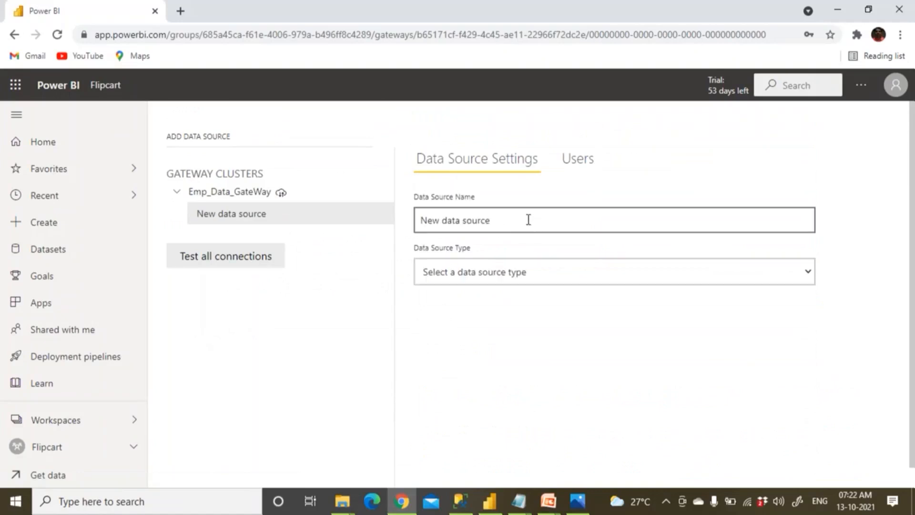
text(Exce)
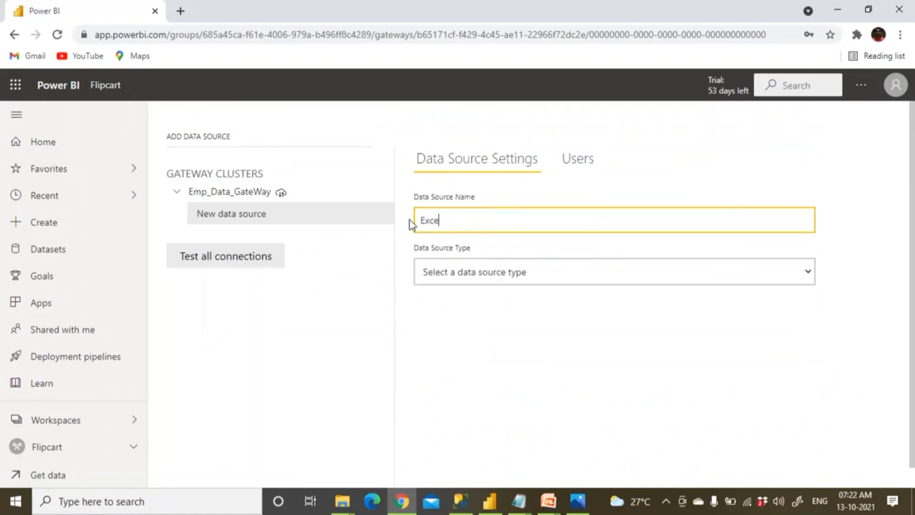
text(lSource_Emp)
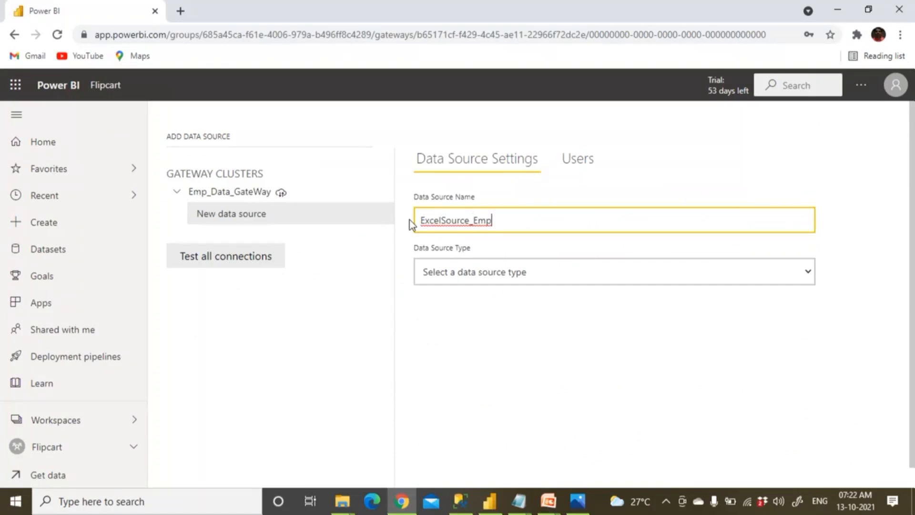
Set the data source type to File, then switch over to the Power BI Desktop report.
click(459, 278)
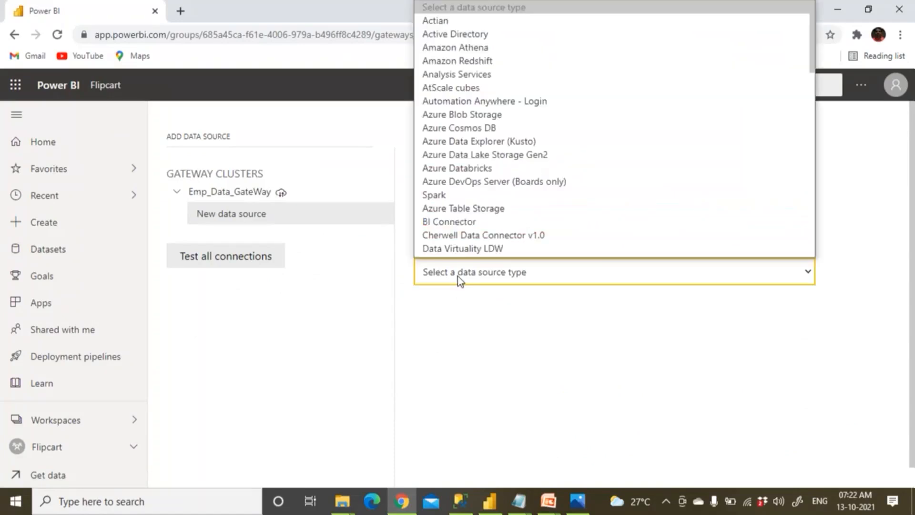
key(e)
key(e)
key(e)
key(e)
key(e)
key(e)
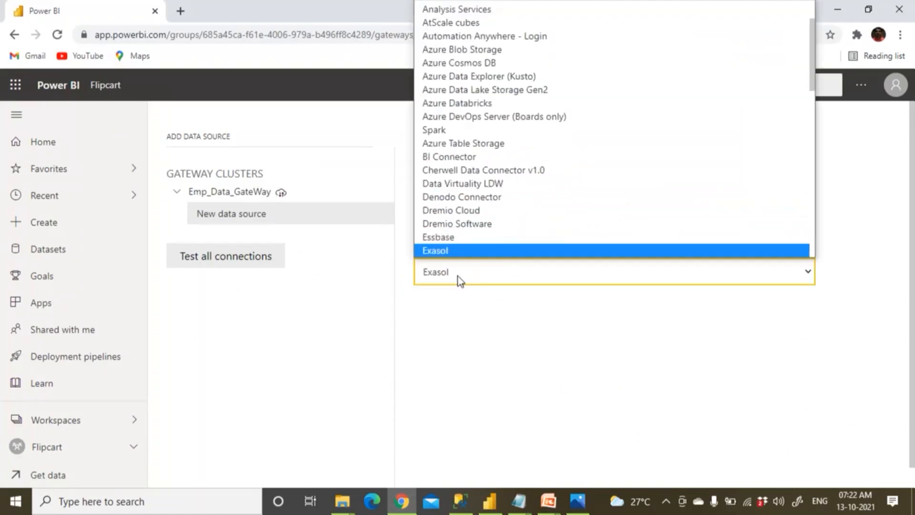
key(e)
key(e)
click(443, 236)
key(f)
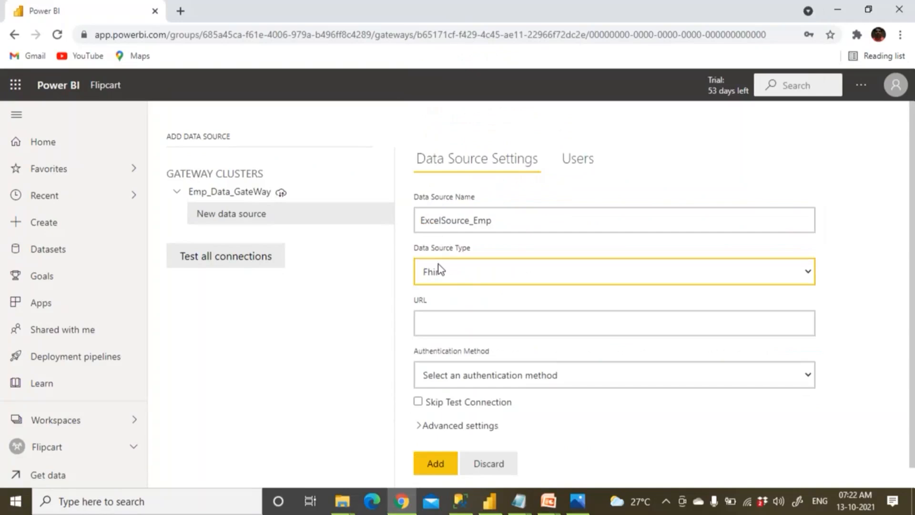
key(i)
click(445, 328)
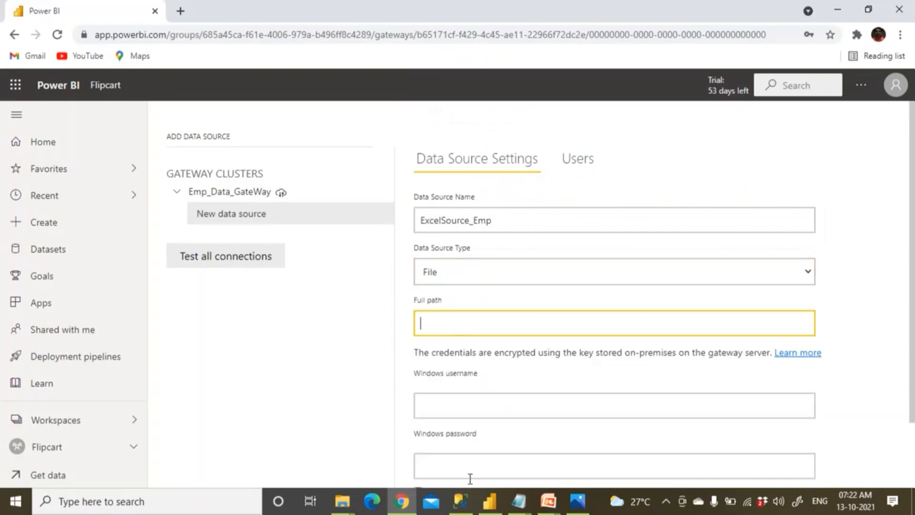
click(487, 507)
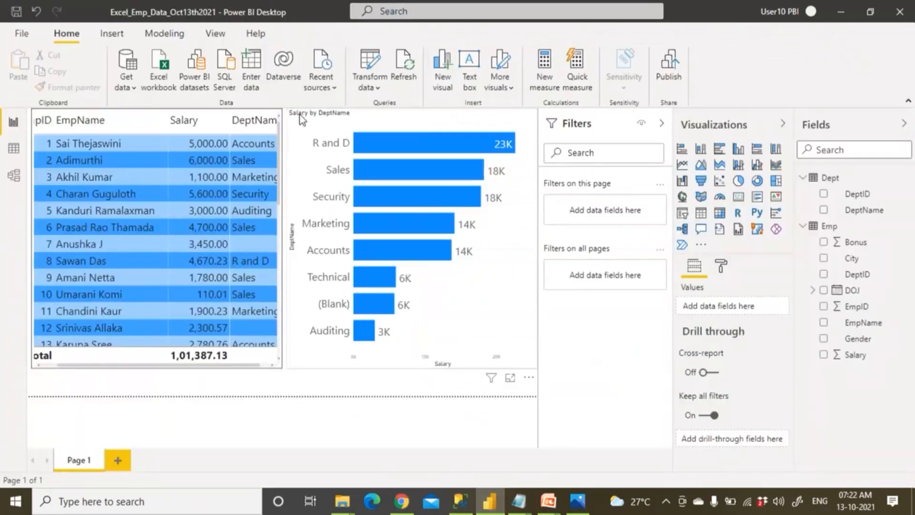
Copy the D:\PBIDataSource\Employee.xlsx path from the report's Data source settings.
click(379, 89)
click(378, 89)
click(379, 88)
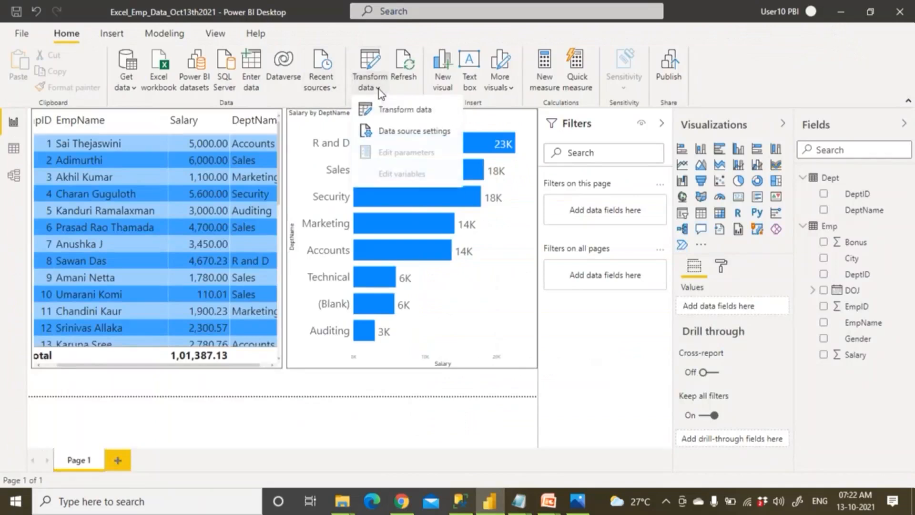
click(396, 139)
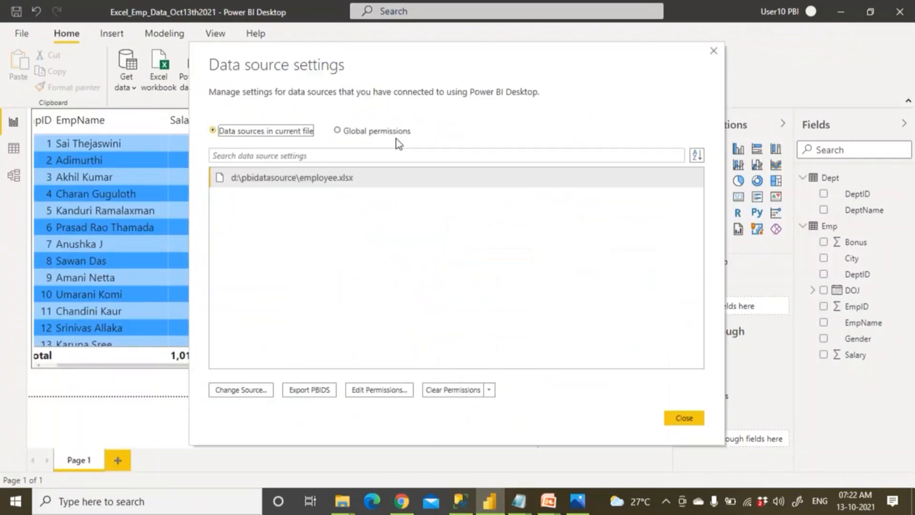
click(260, 390)
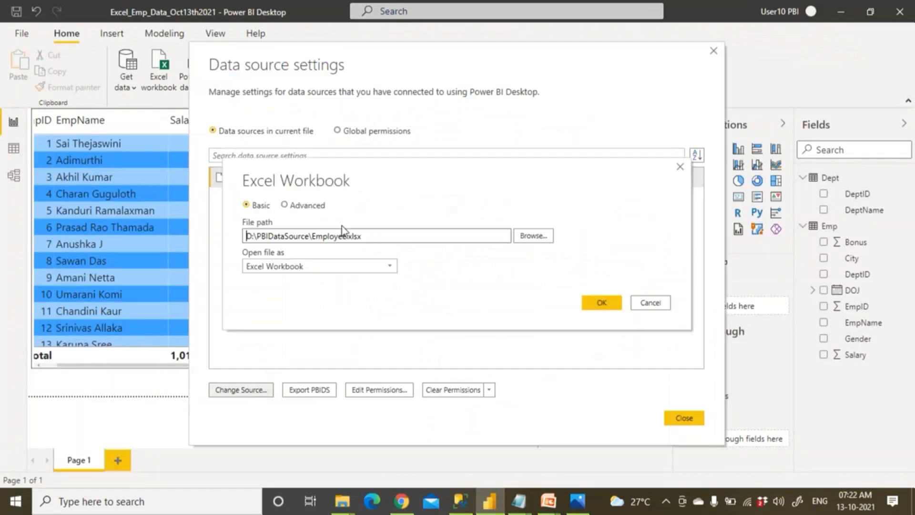
drag(376, 235, 218, 240)
key(ctrl+c)
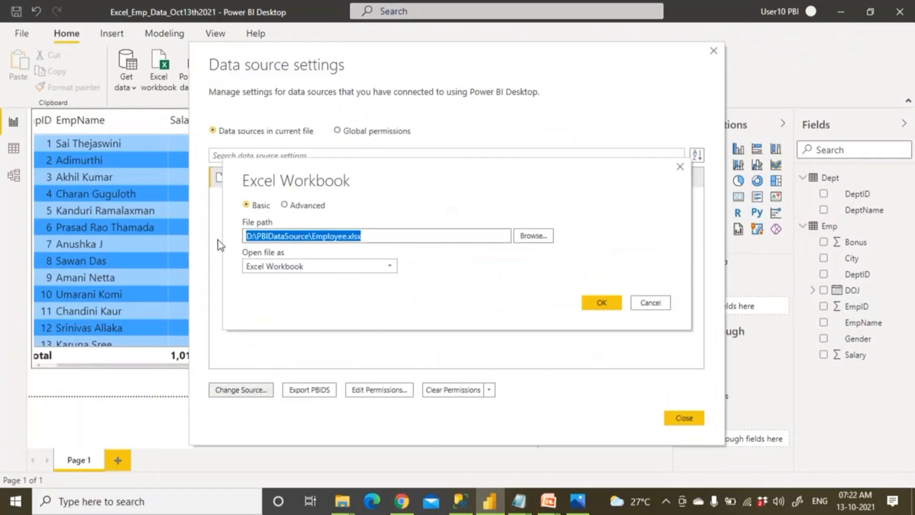
key(alt+Tab)
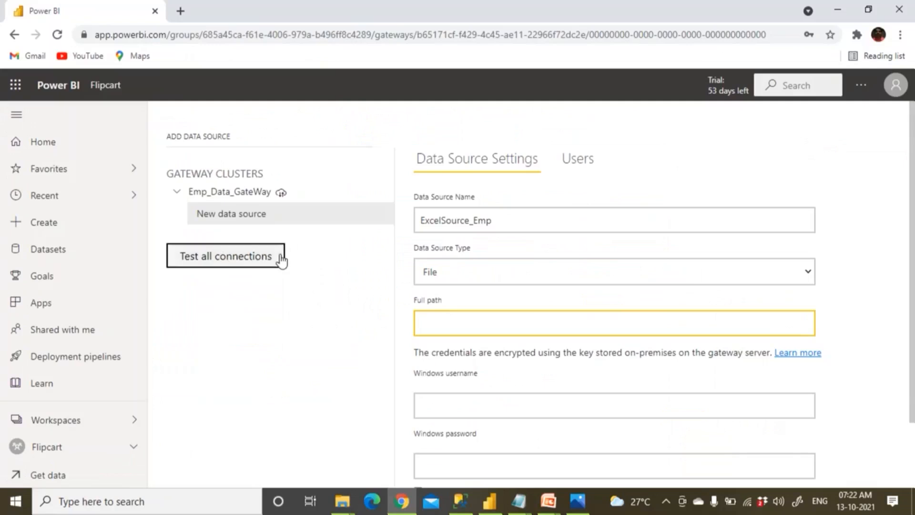
Paste the Employee.xlsx path, enter the Windows username and password, and add the source.
key(ctrl+v)
click(459, 402)
scroll(461, 402, down, 1)
text(k)
text(eda)
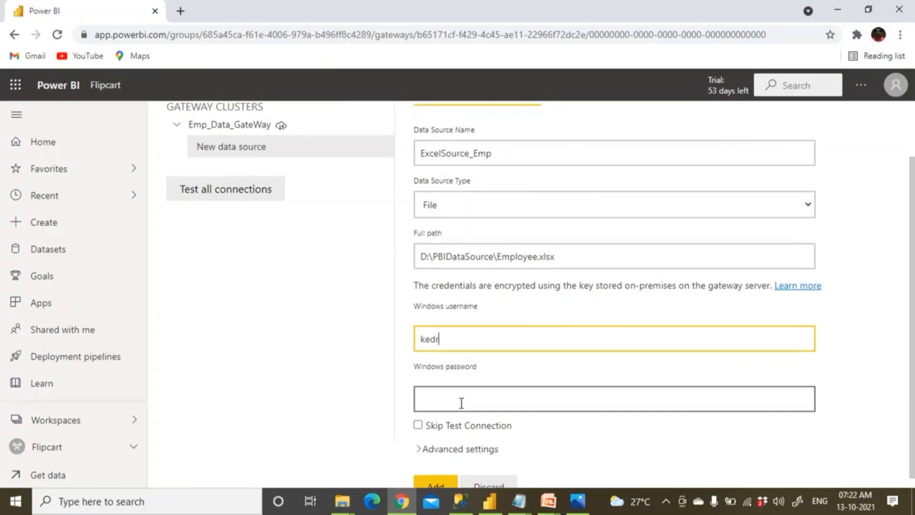
text(r\Bhaskar)
click(461, 403)
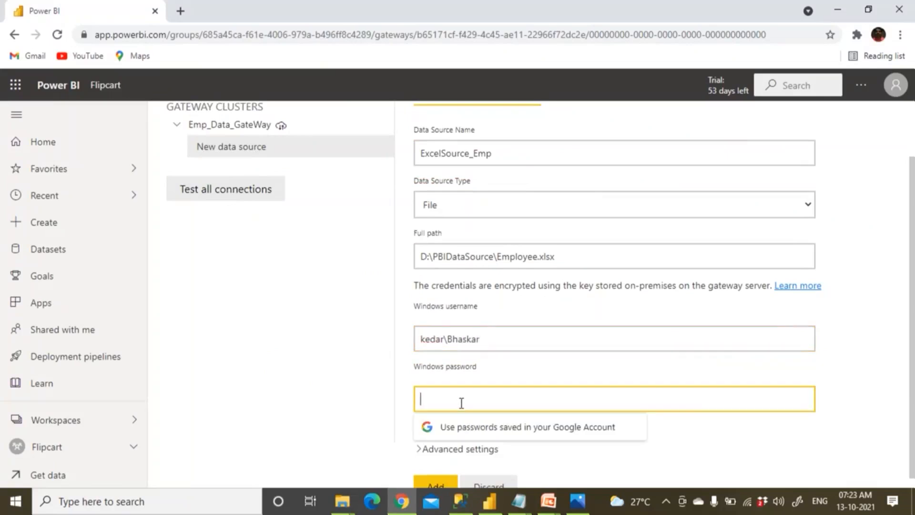
text(*********)
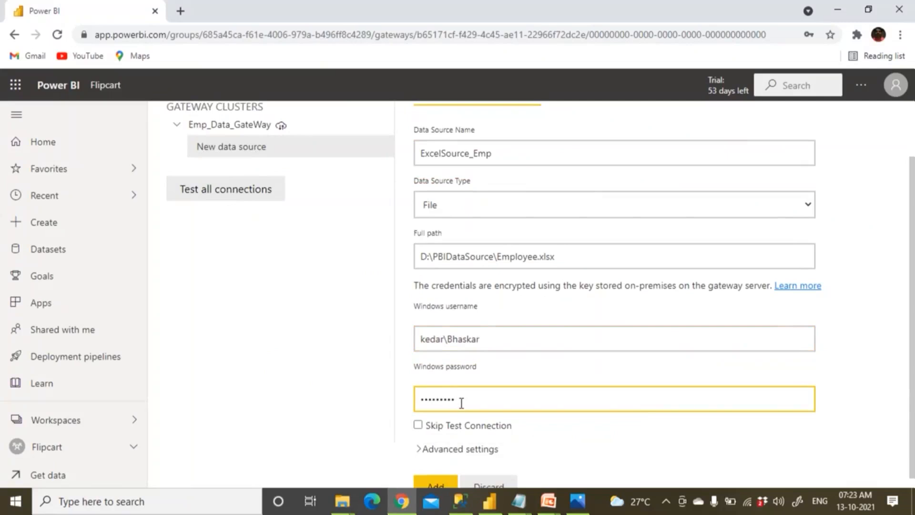
scroll(474, 459, down, 1)
click(439, 477)
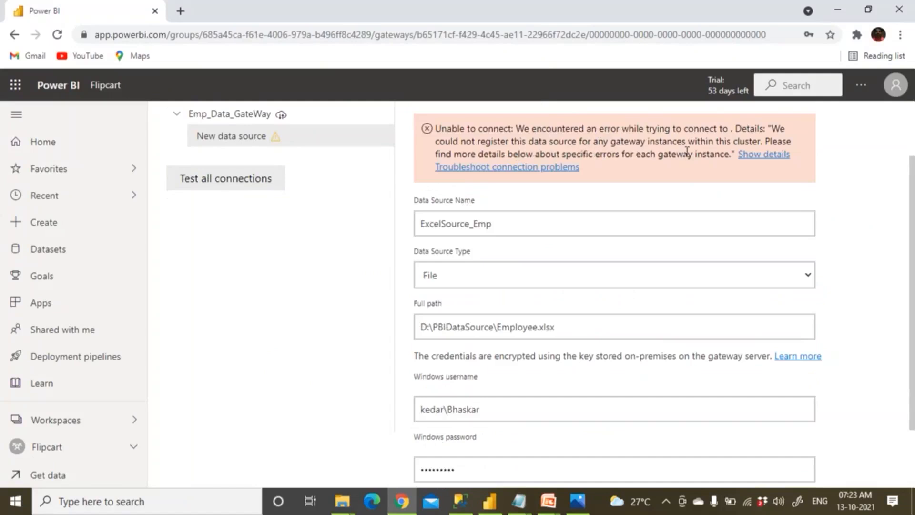
Expand the error details showing Invalid connection credentials, reason AccessUnauthorized, for Employee.xlsx.
click(755, 154)
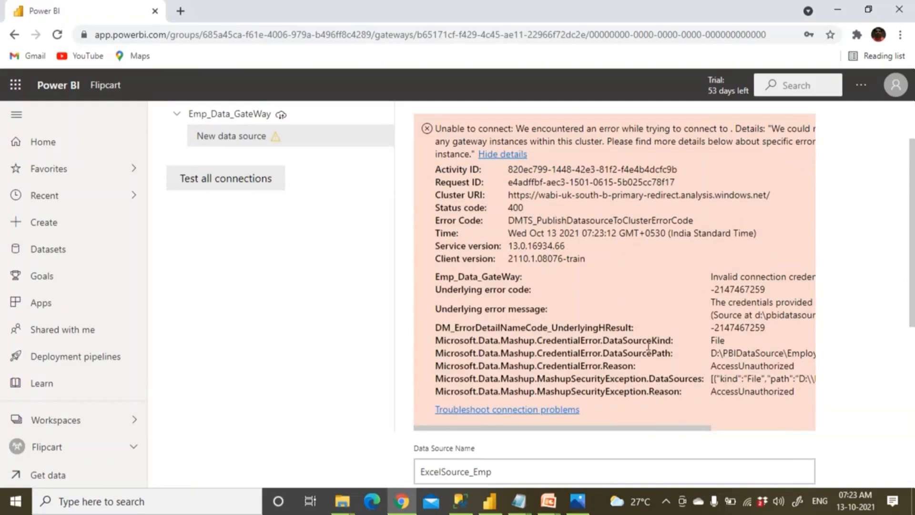
drag(642, 427, 708, 429)
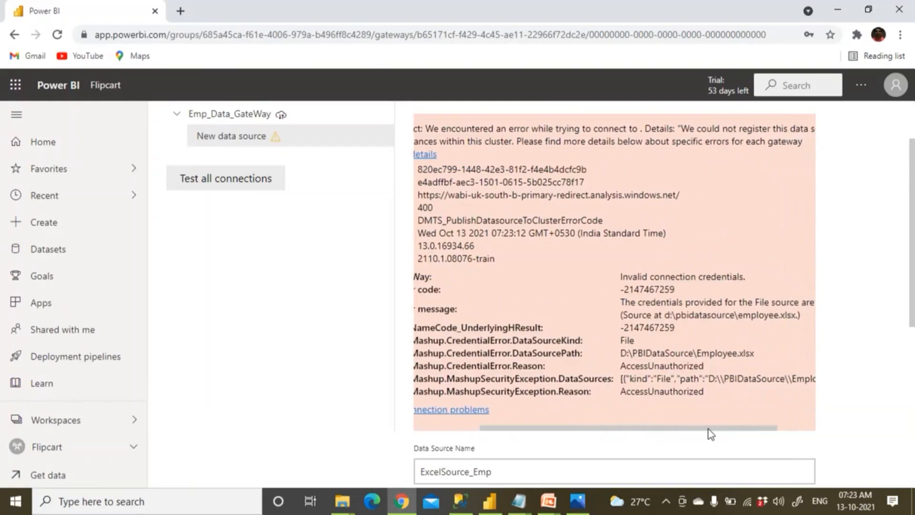
drag(643, 366, 689, 366)
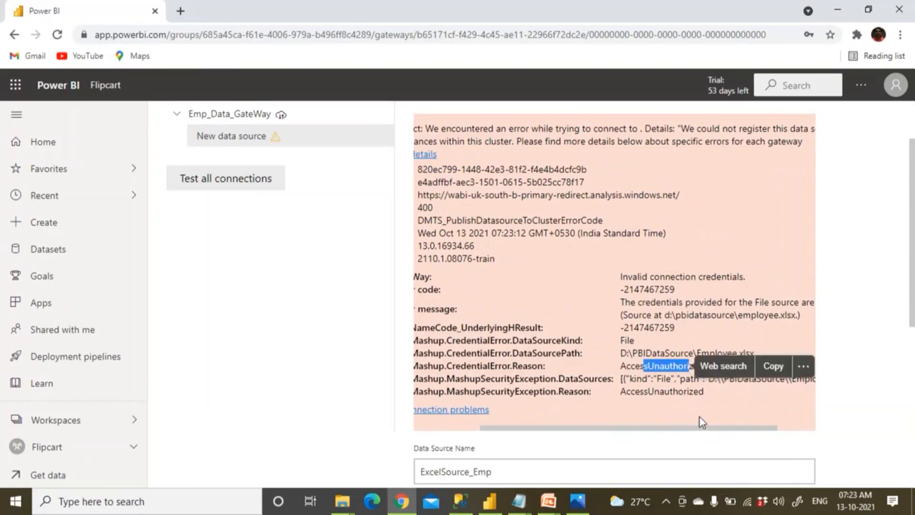
drag(702, 427, 756, 428)
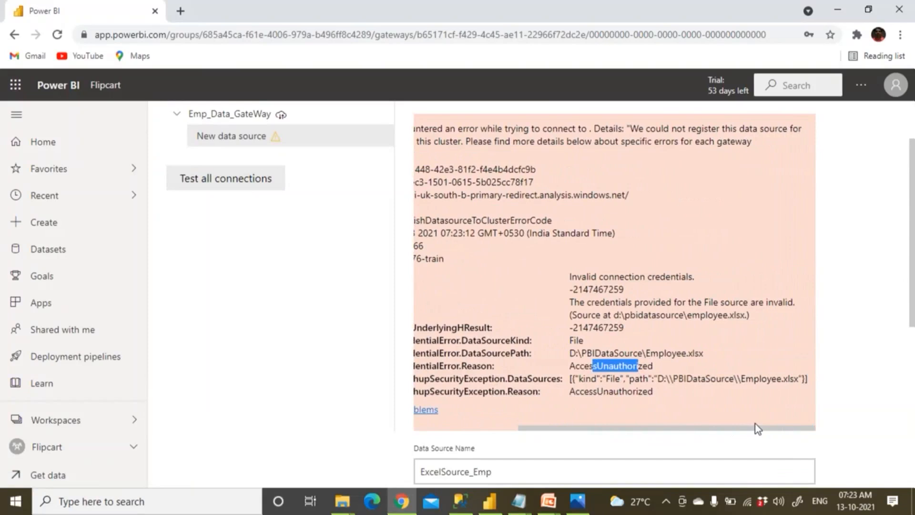
drag(758, 428, 698, 429)
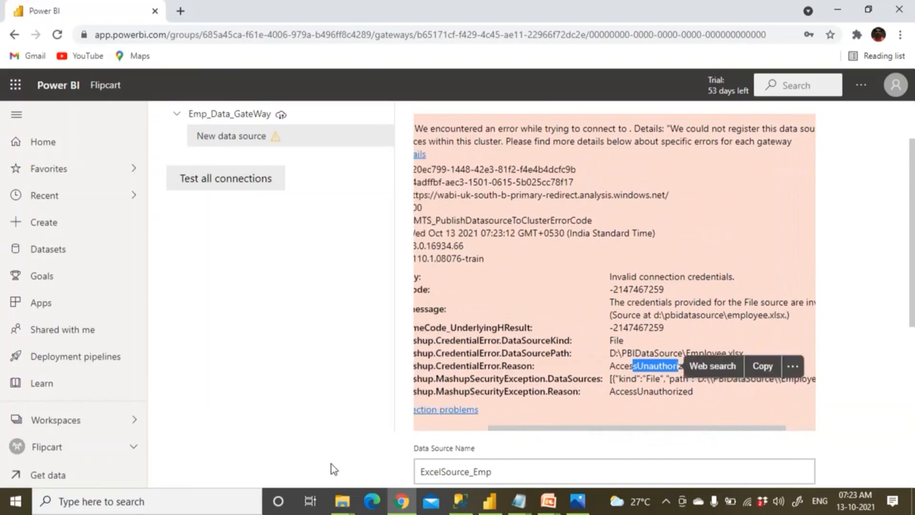
click(355, 510)
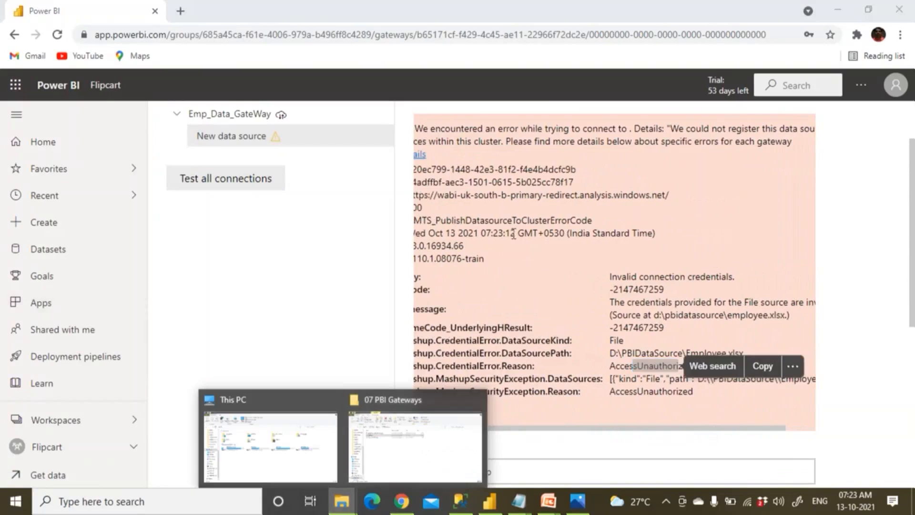
click(341, 501)
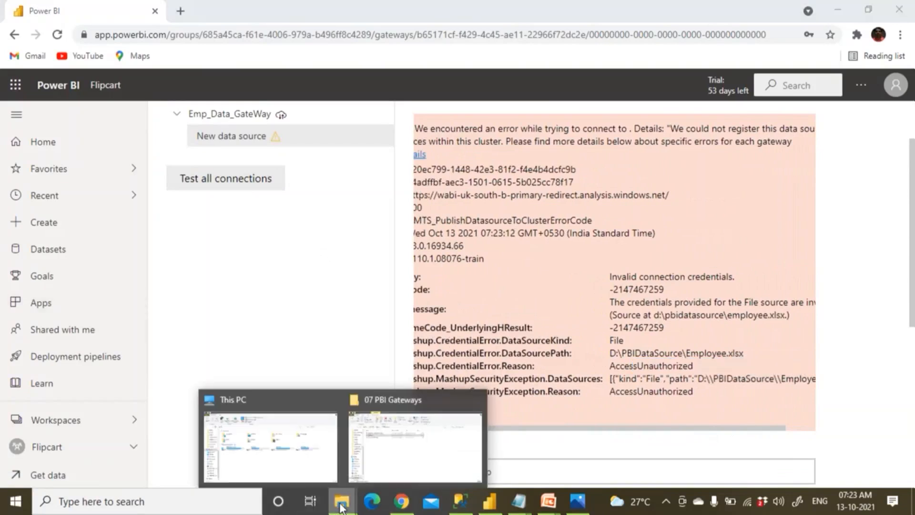
Browse DATA (D:) to the PBIDataSource folder and bring up its Give access to options.
click(301, 470)
click(344, 250)
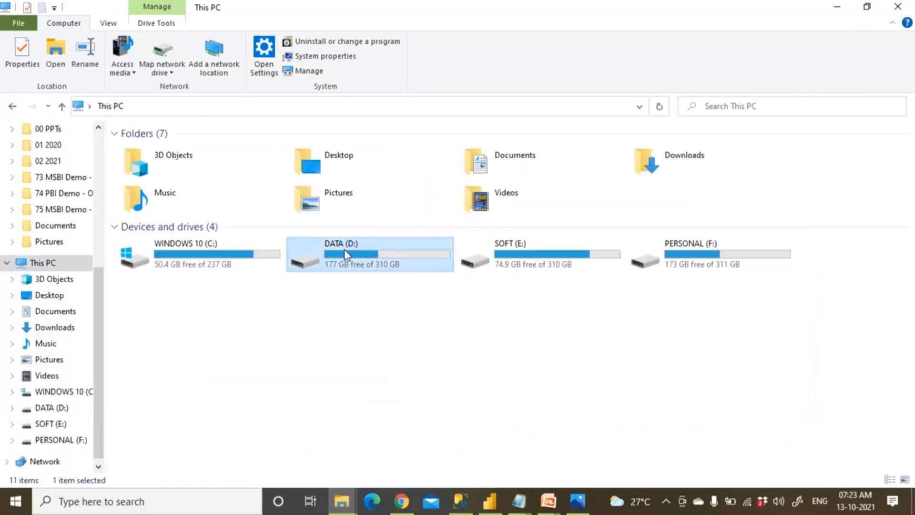
double_click(344, 250)
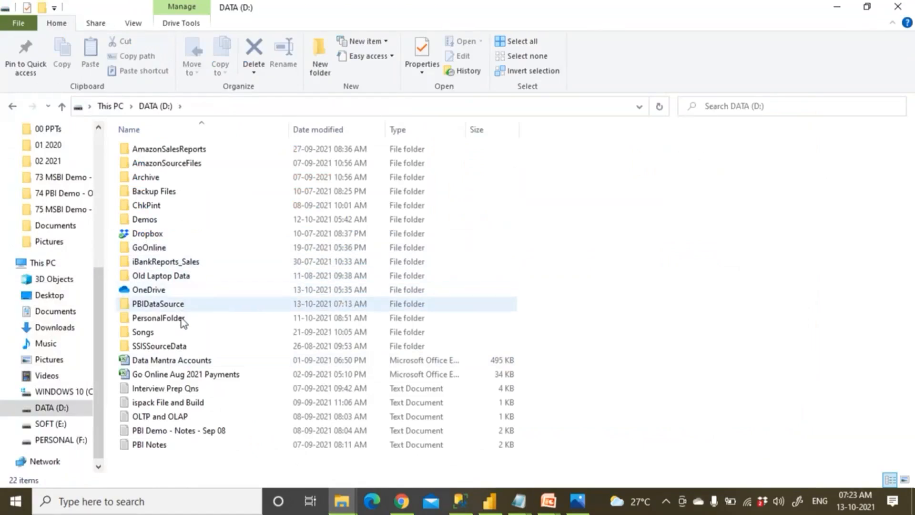
double_click(179, 347)
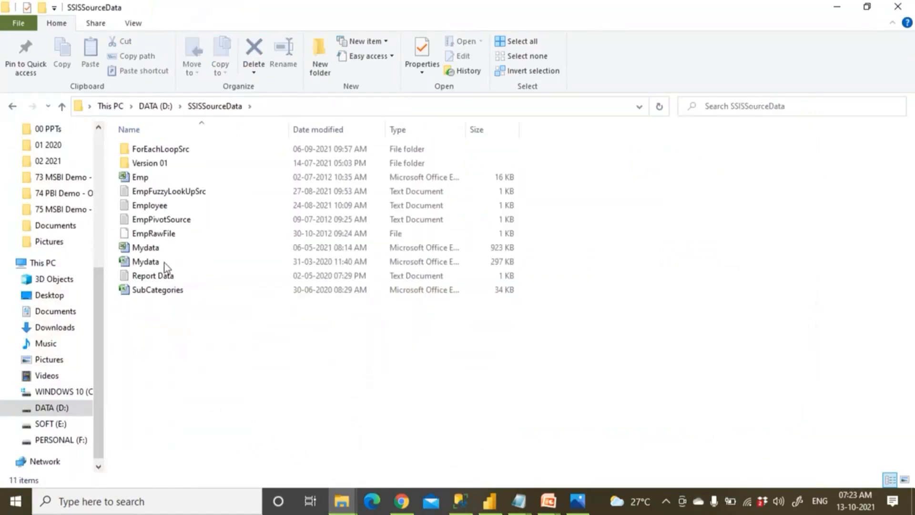
click(62, 107)
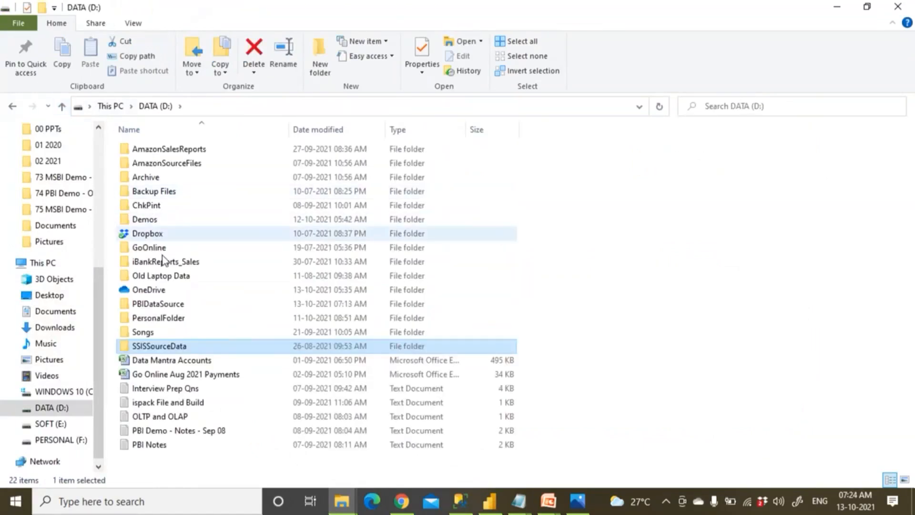
double_click(164, 305)
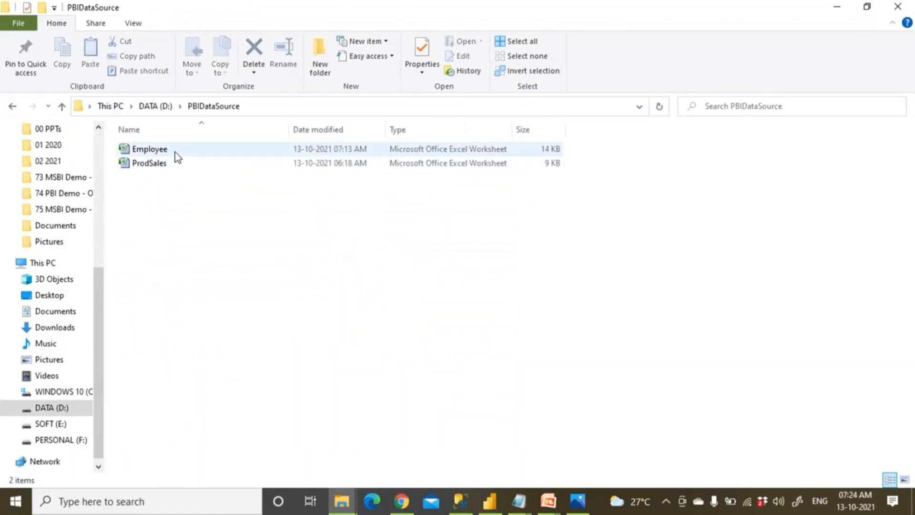
click(63, 106)
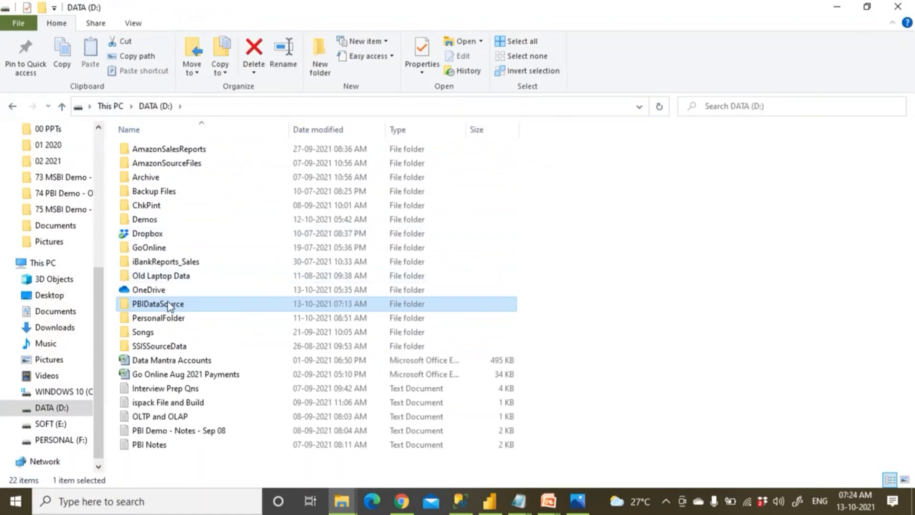
right_click(167, 304)
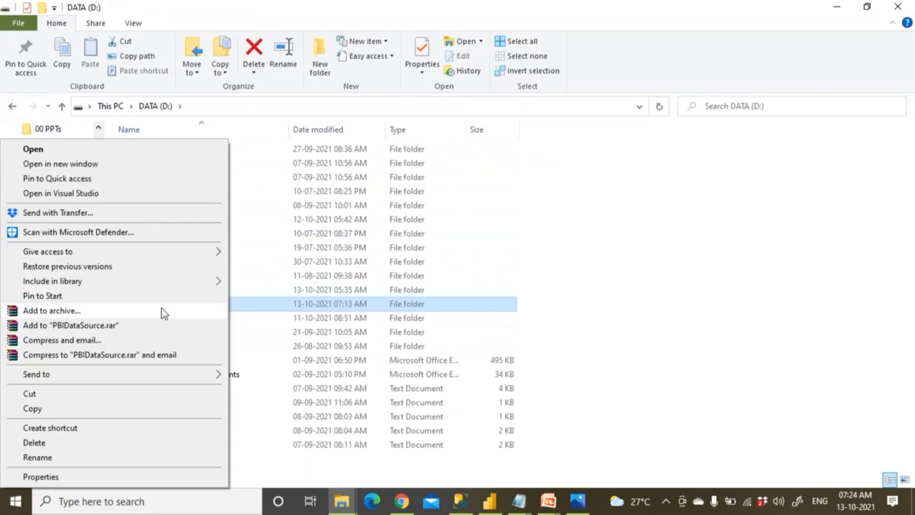
mouse_move(122, 253)
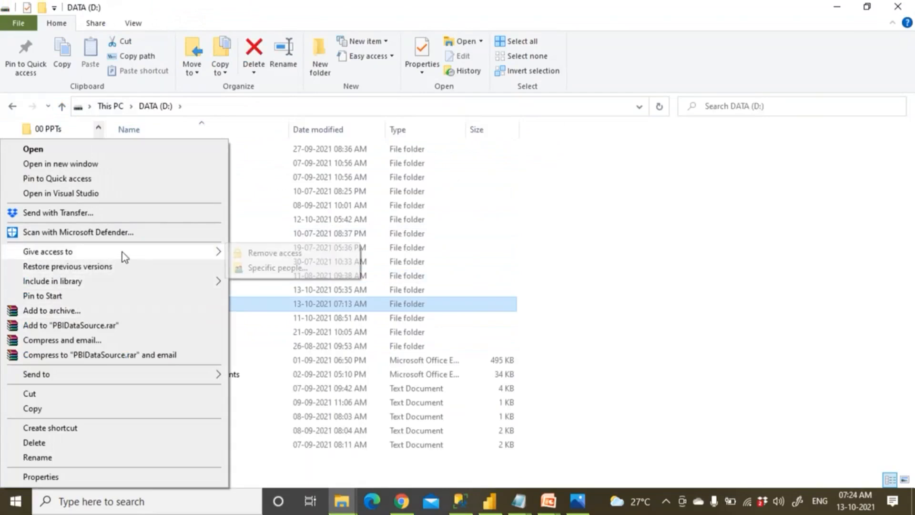
Share PBIDataSource with Everyone at Read/Write, dismissing the network discovery prompt.
click(271, 268)
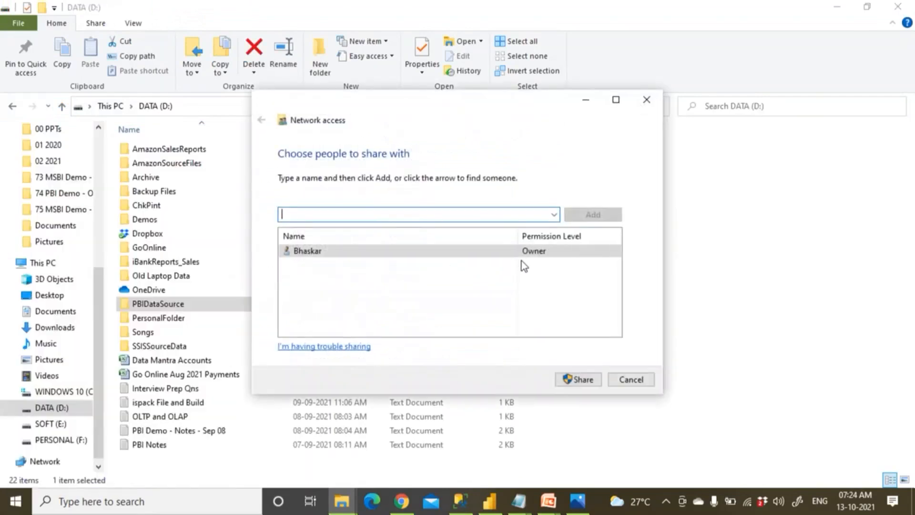
click(555, 216)
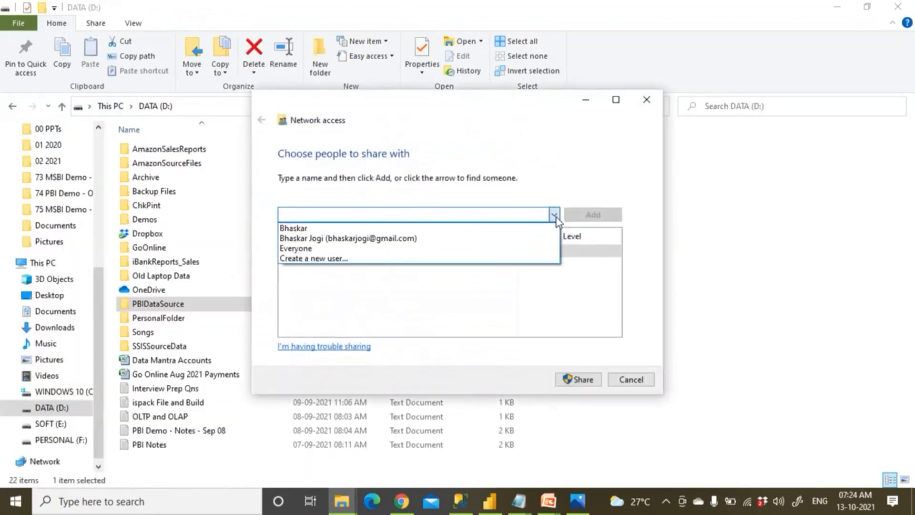
click(385, 251)
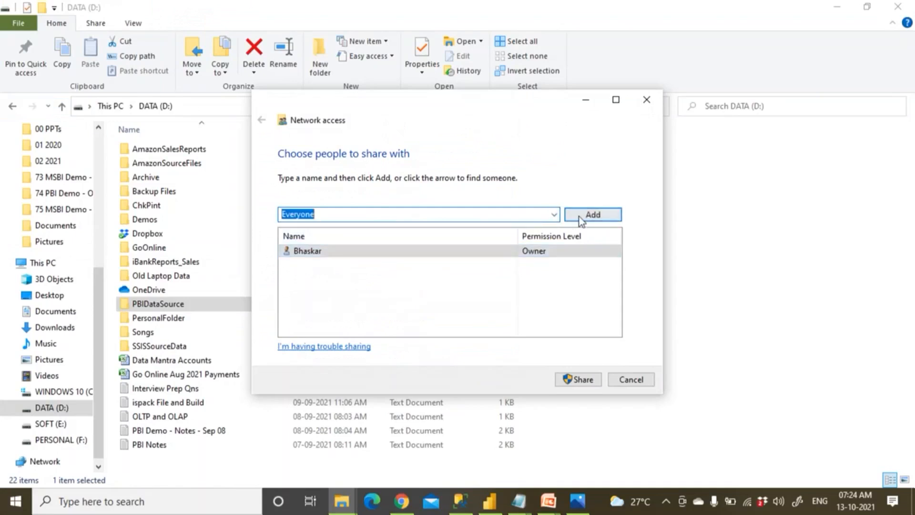
click(579, 217)
click(547, 266)
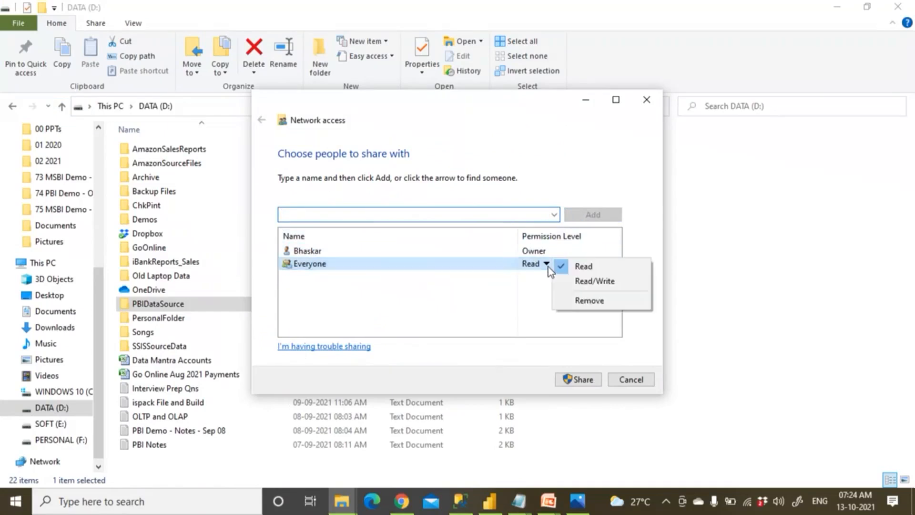
click(572, 280)
click(582, 379)
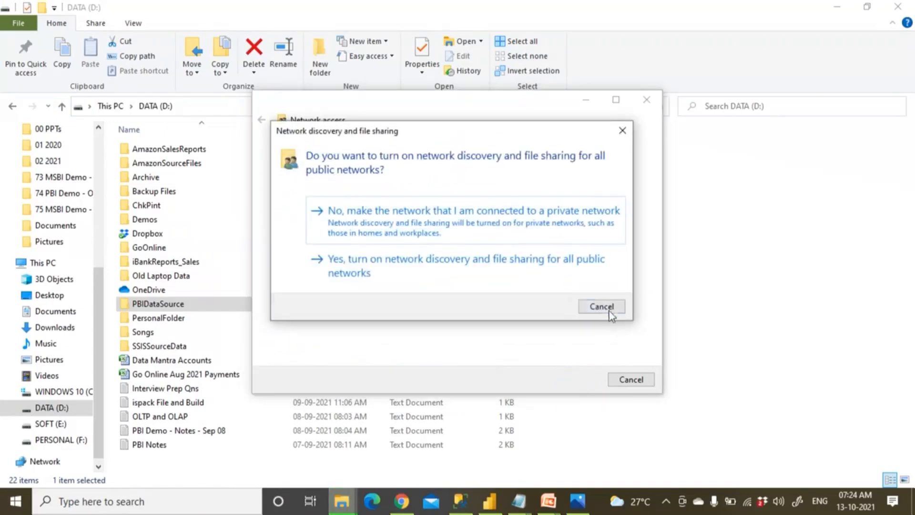
click(609, 310)
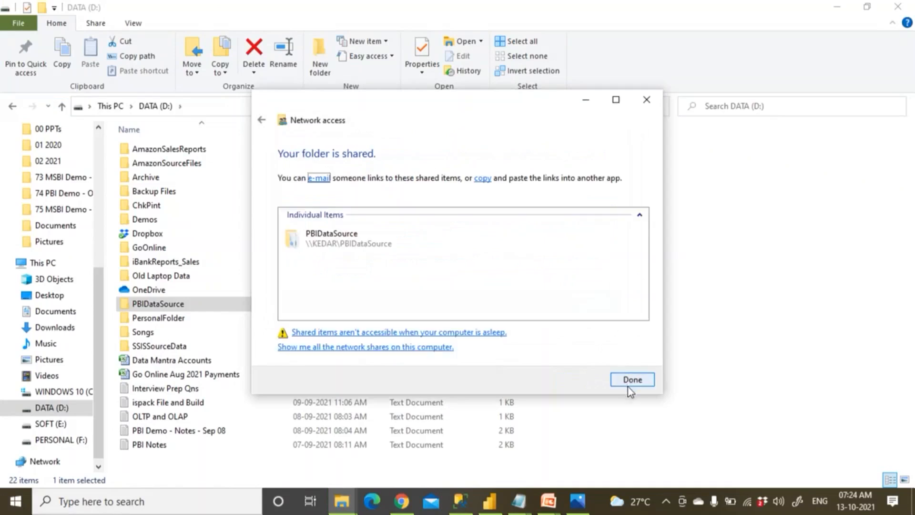
click(630, 381)
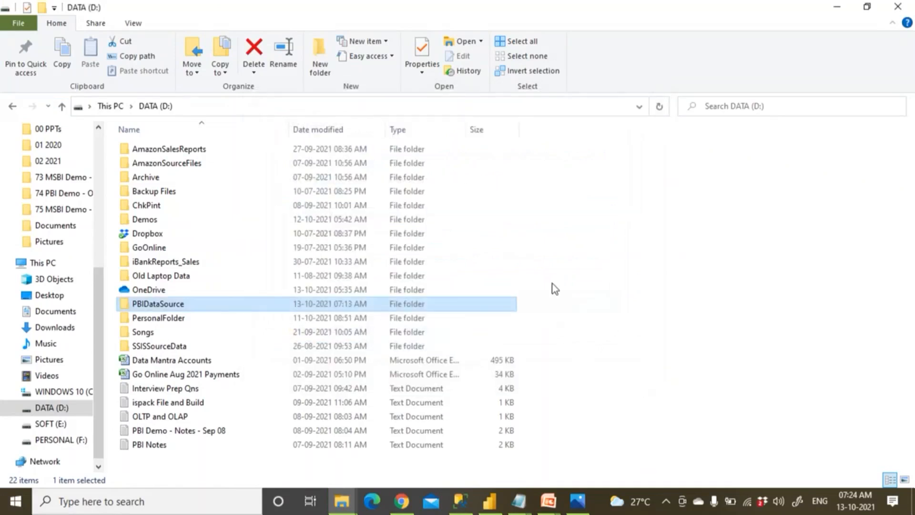
Close File Explorer, discard unsaved changes, and add a gateway data source named Excel_Emp_Source.
click(902, 6)
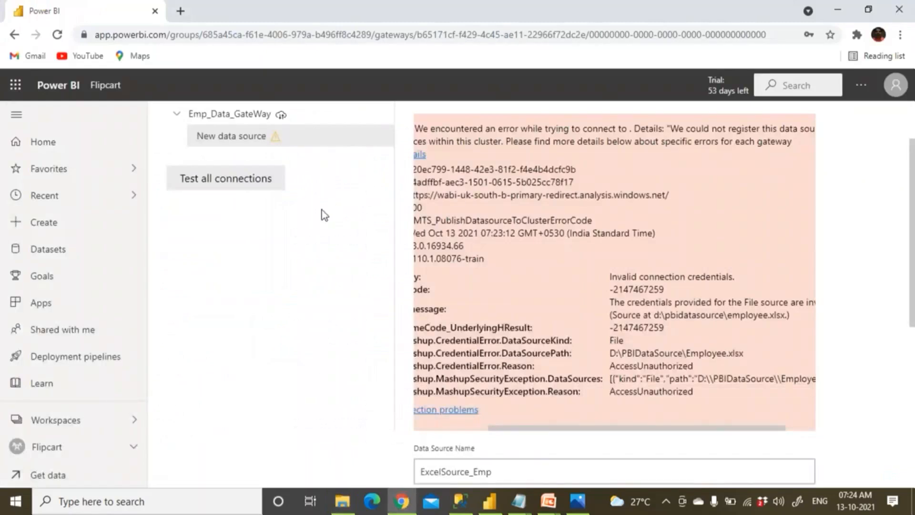
scroll(315, 210, up, 2)
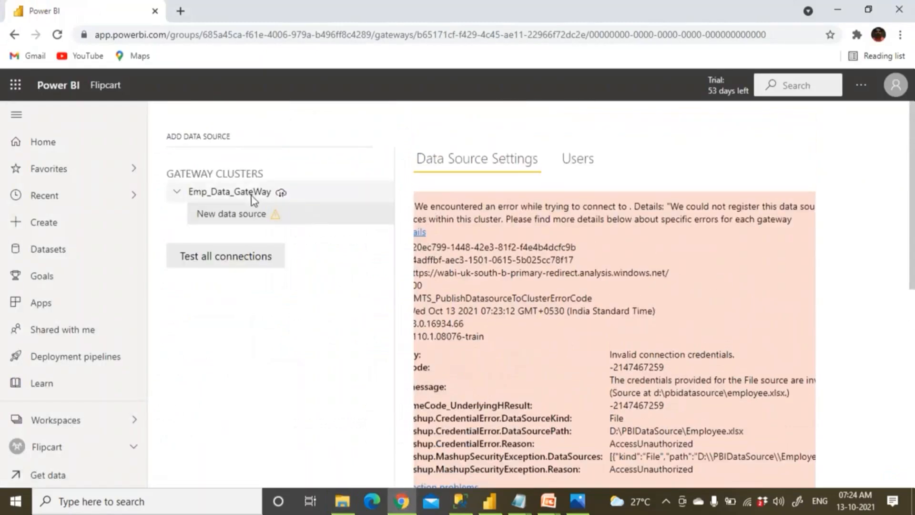
click(252, 196)
click(565, 308)
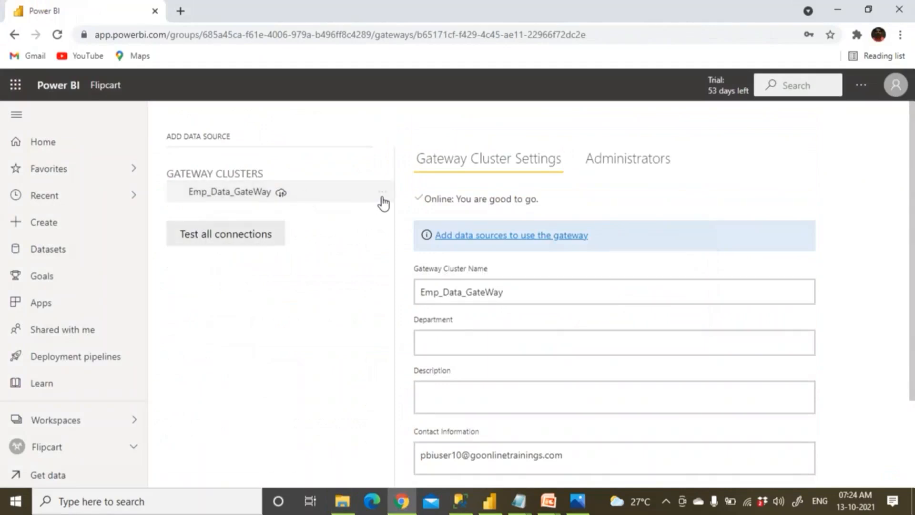
click(382, 198)
click(425, 218)
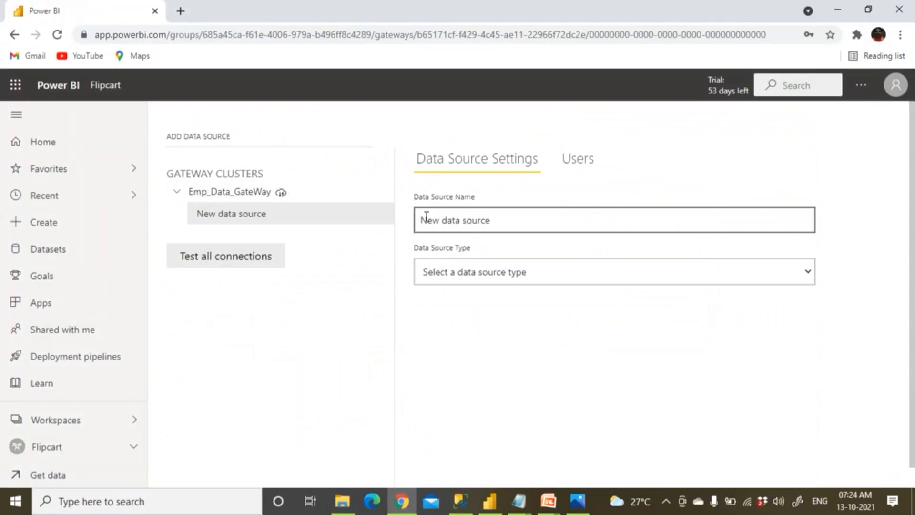
drag(489, 220, 408, 223)
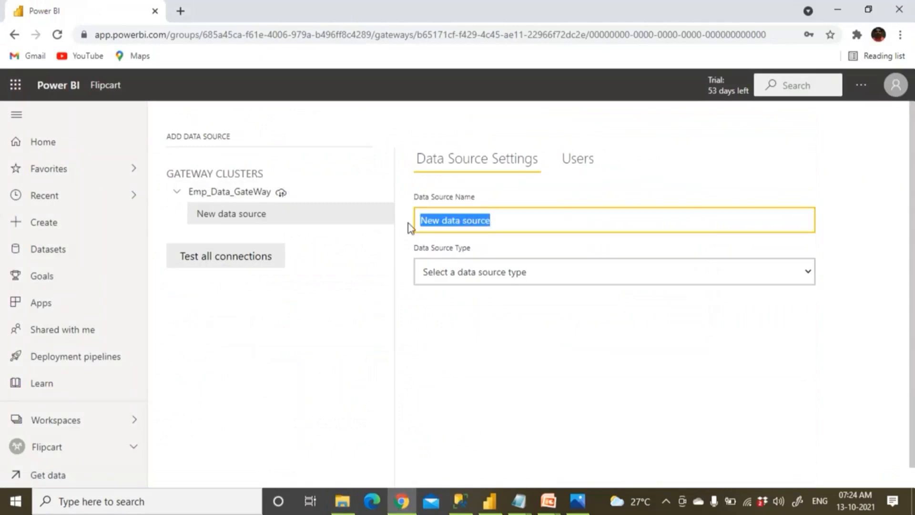
text(Exce)
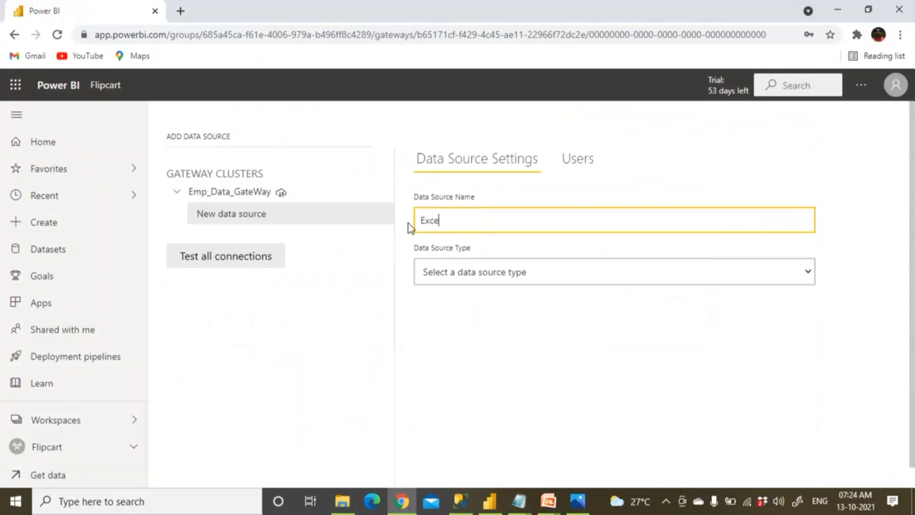
text(l_Emp_Source)
Set the type to File and paste the path D:\PBIDataSource\Employee.xlsx.
click(452, 272)
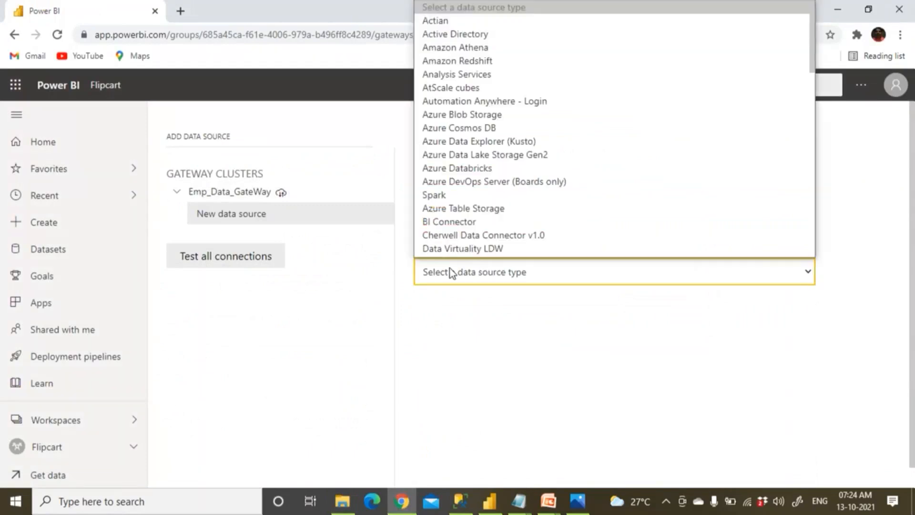
key(f)
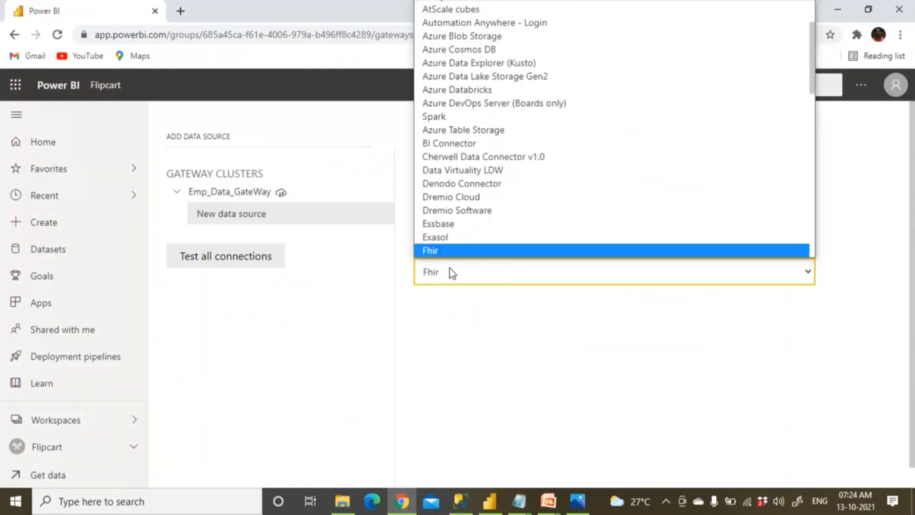
key(Down)
key(Return)
click(426, 324)
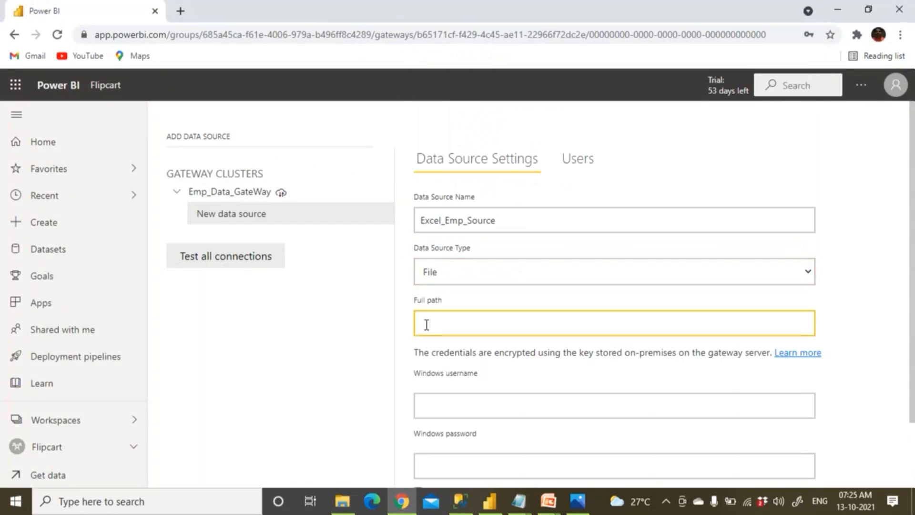
text(D:\PBIDataSource\Employee.xlsx)
Enter the Windows username and password and add the data source.
click(429, 411)
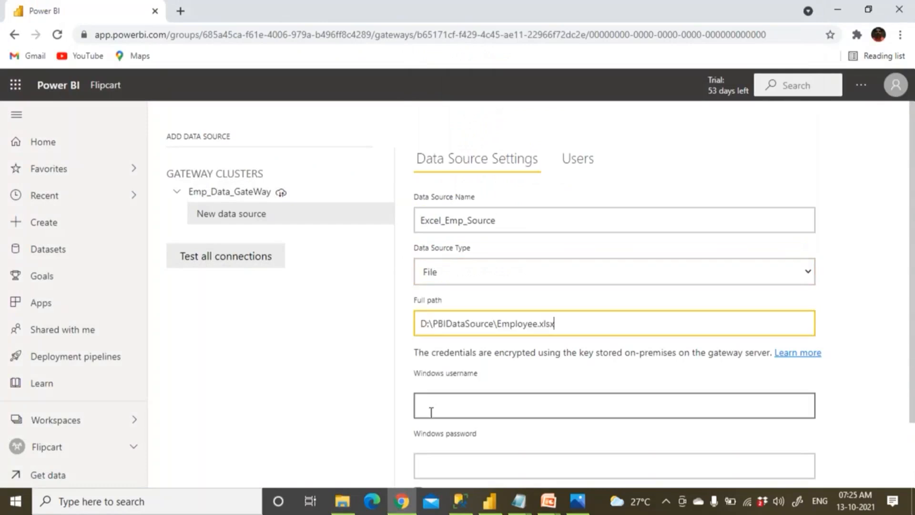
text(Ke)
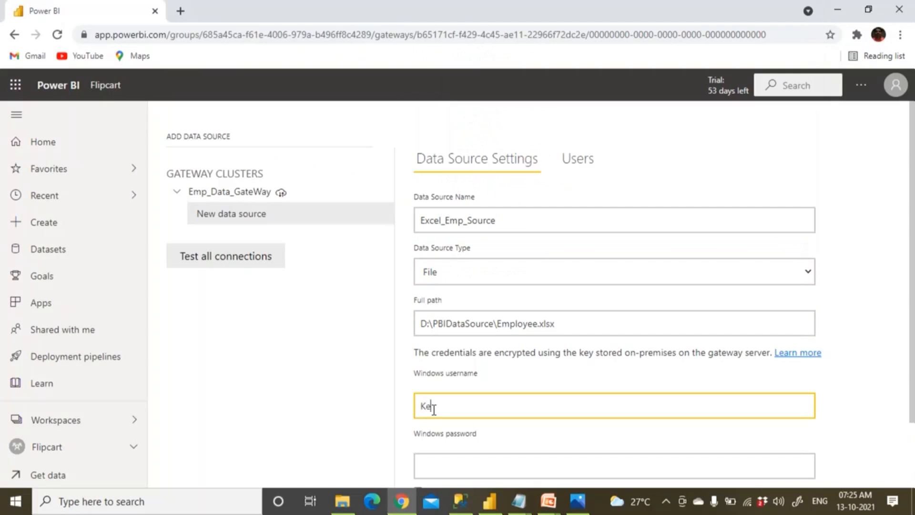
text(dar\Bhaskar)
scroll(433, 409, down, 1)
click(434, 404)
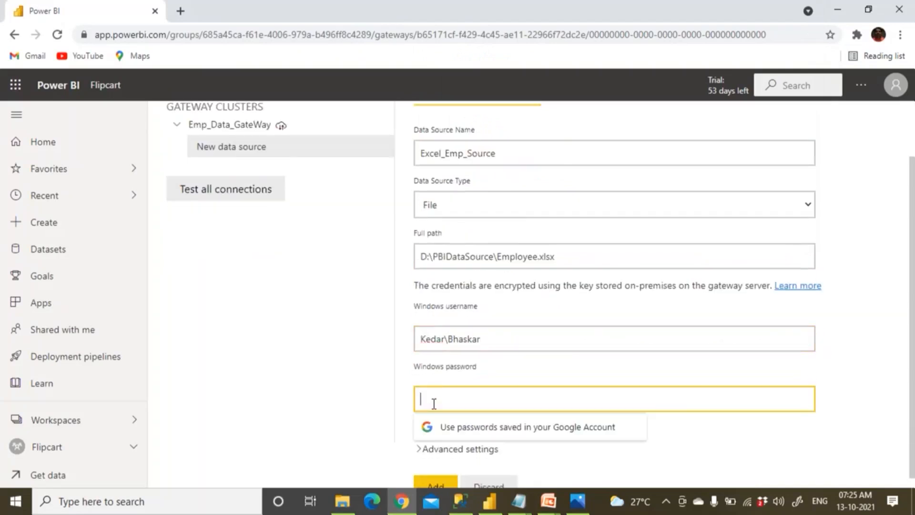
text(**********)
scroll(434, 403, down, 1)
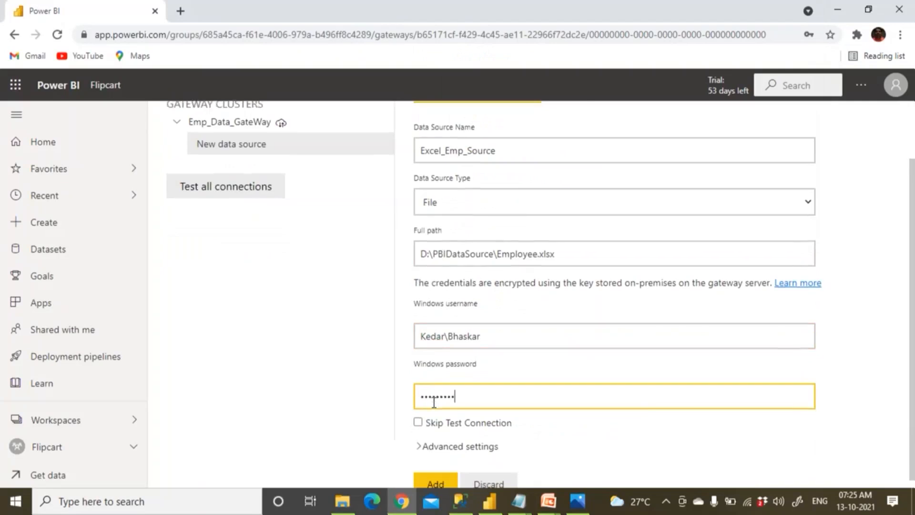
click(435, 476)
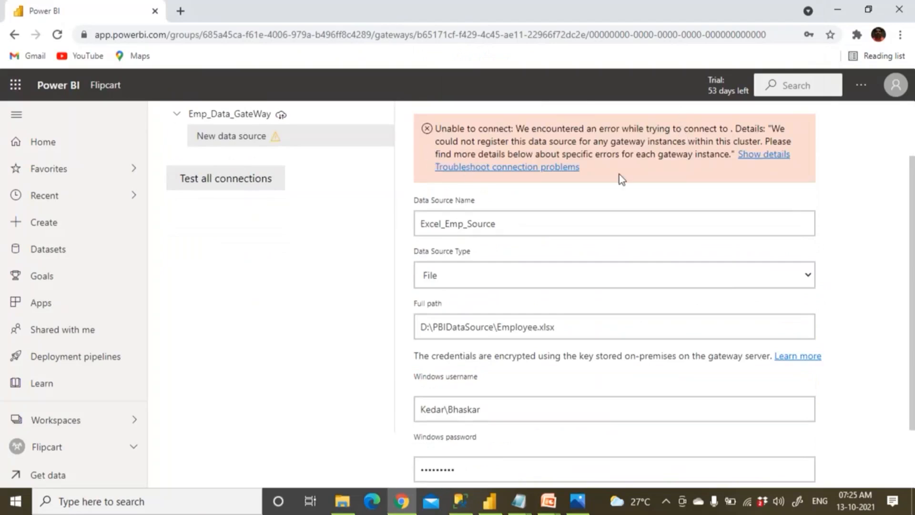
click(752, 154)
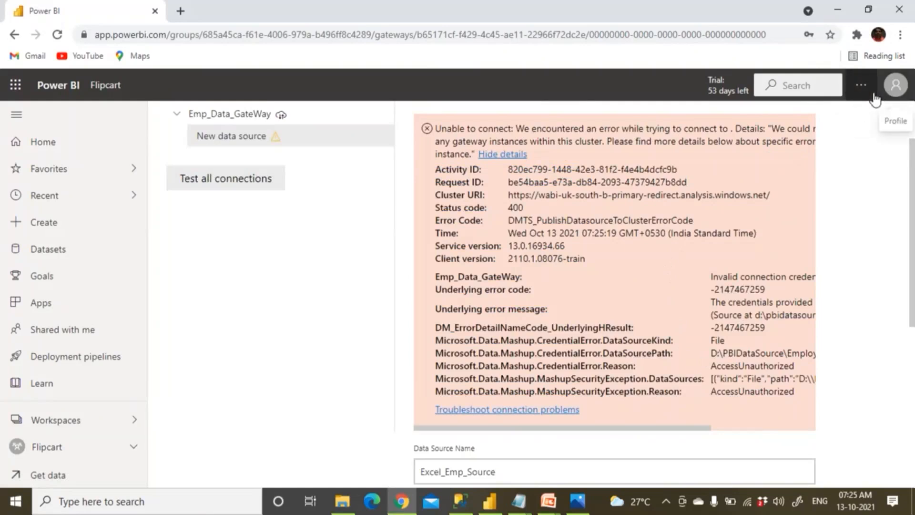
drag(629, 428, 762, 432)
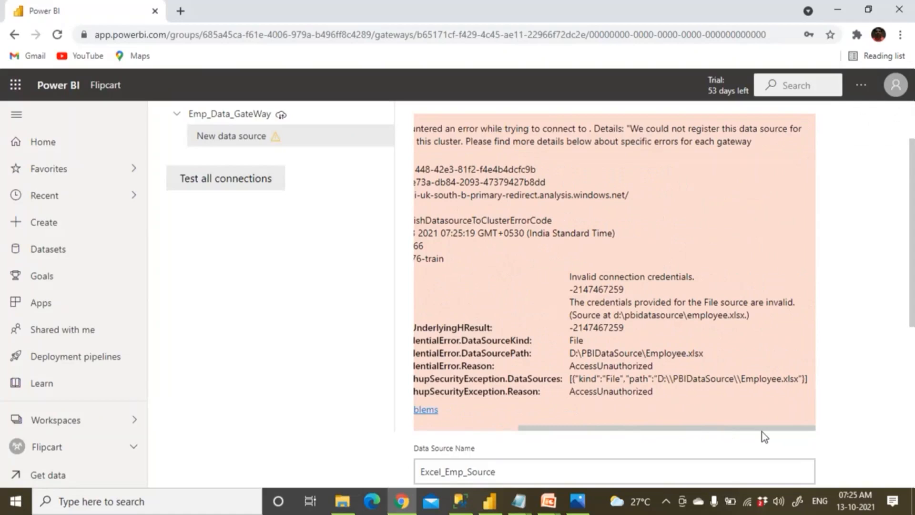
drag(570, 353, 708, 356)
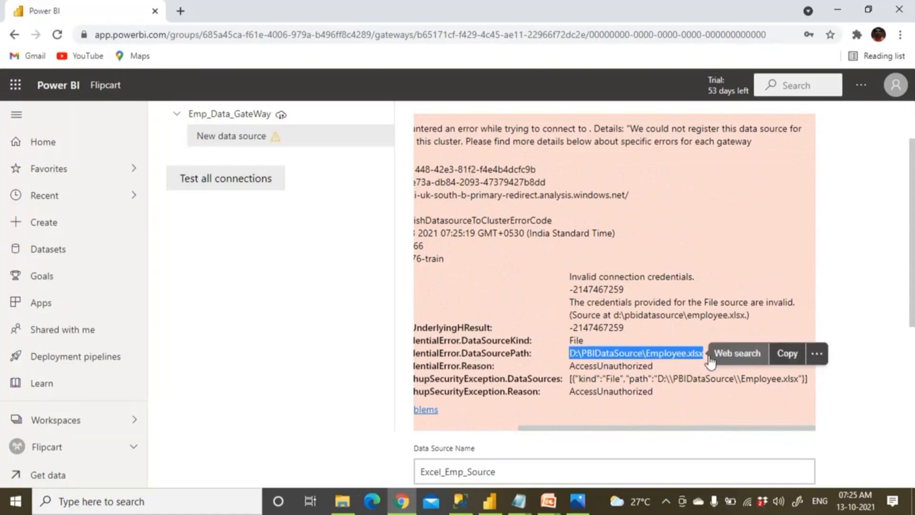
drag(666, 303, 774, 311)
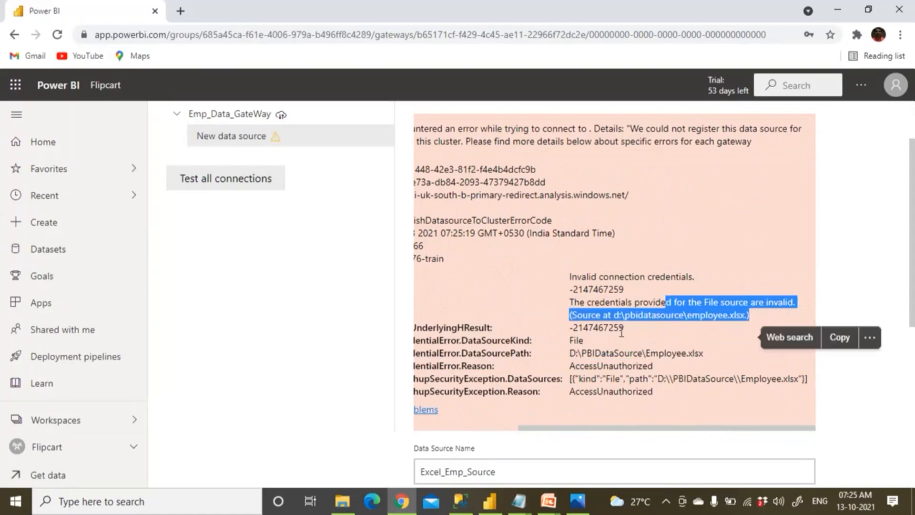
drag(689, 304, 788, 306)
drag(607, 316, 658, 321)
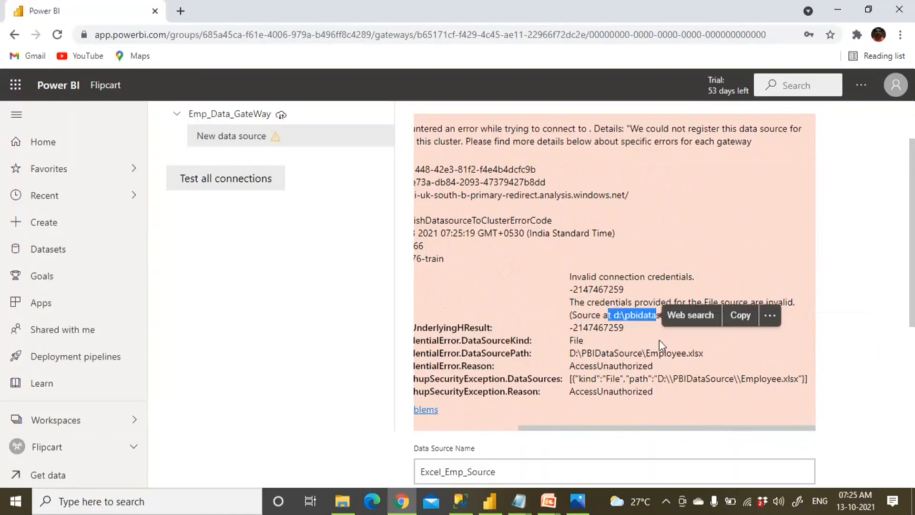
click(659, 339)
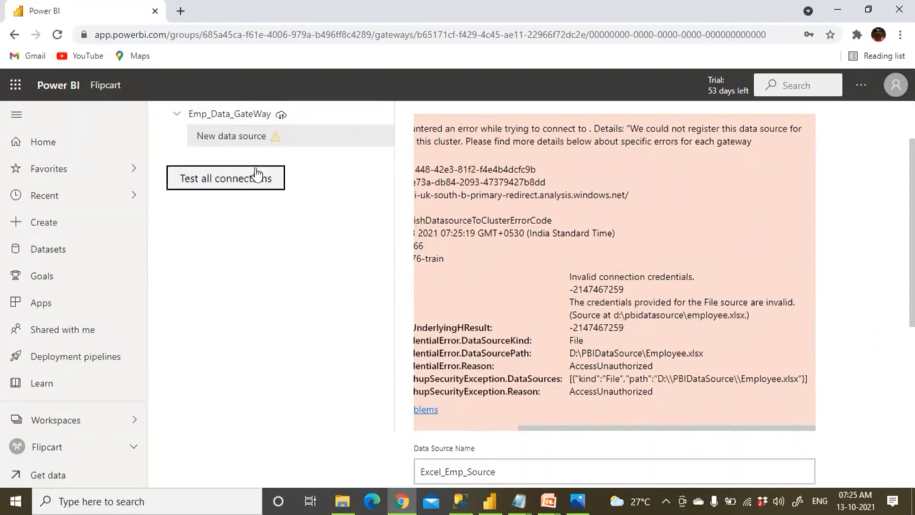
scroll(718, 128, up, 2)
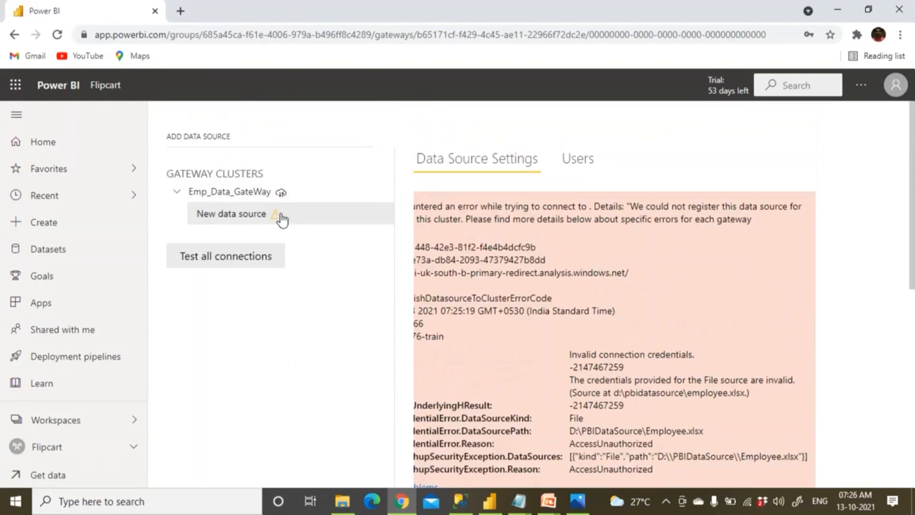
Expand advanced settings, set the privacy level to None, and submit the source.
scroll(510, 223, down, 5)
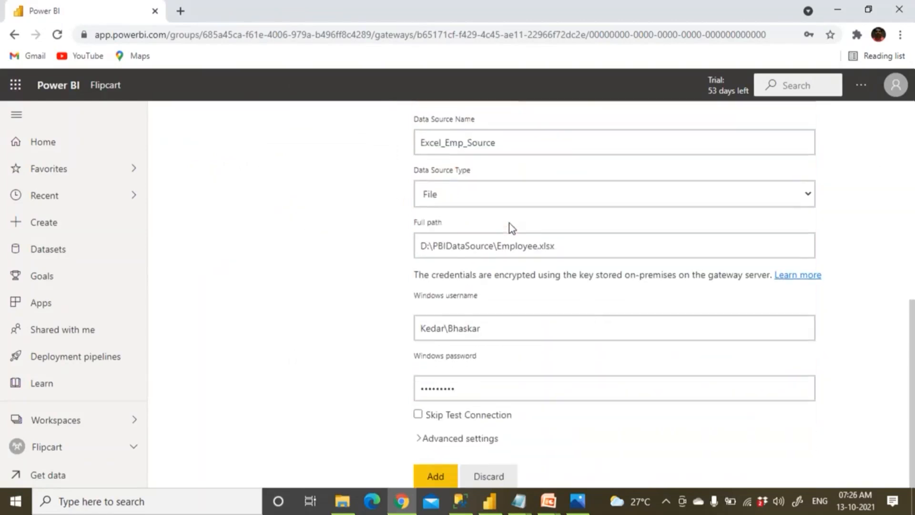
drag(482, 328, 379, 333)
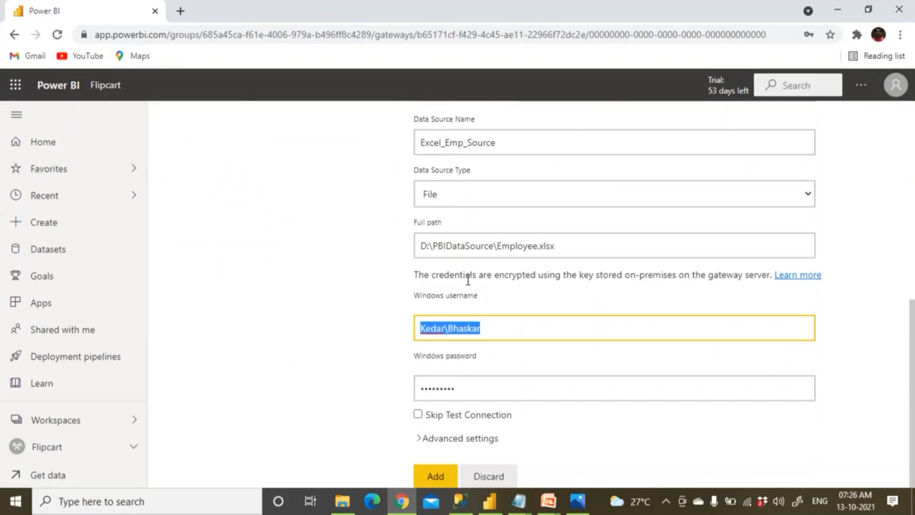
click(421, 440)
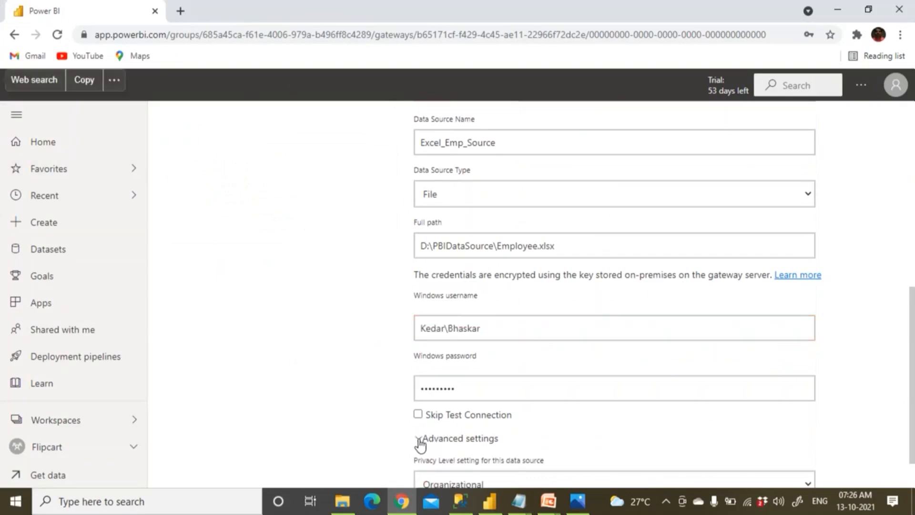
scroll(421, 444, down, 1)
click(514, 434)
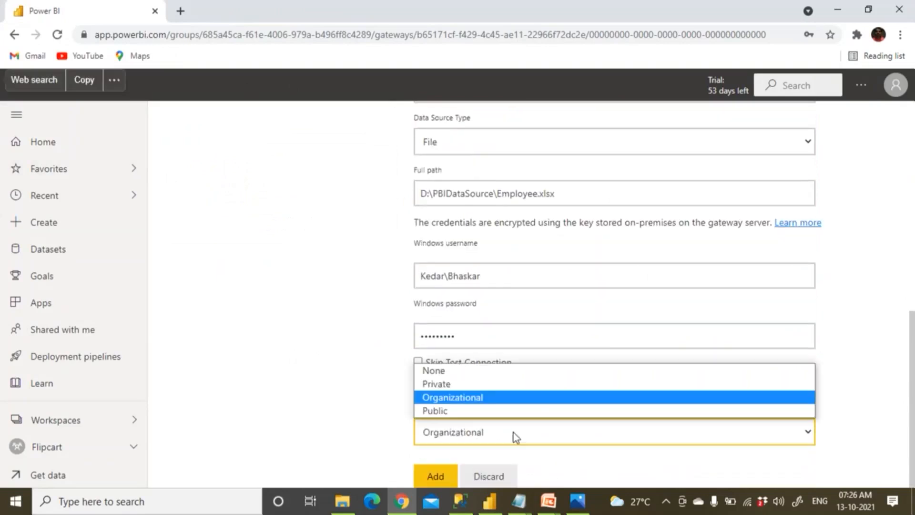
click(513, 433)
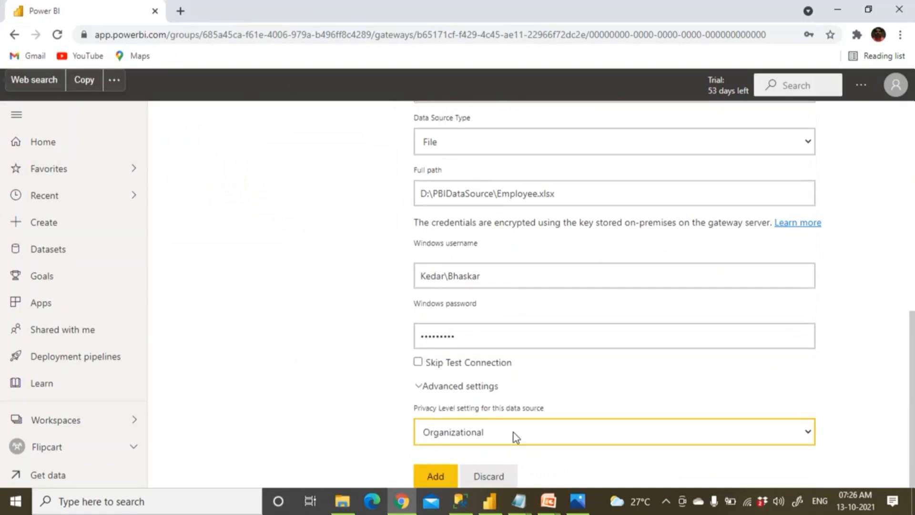
click(513, 432)
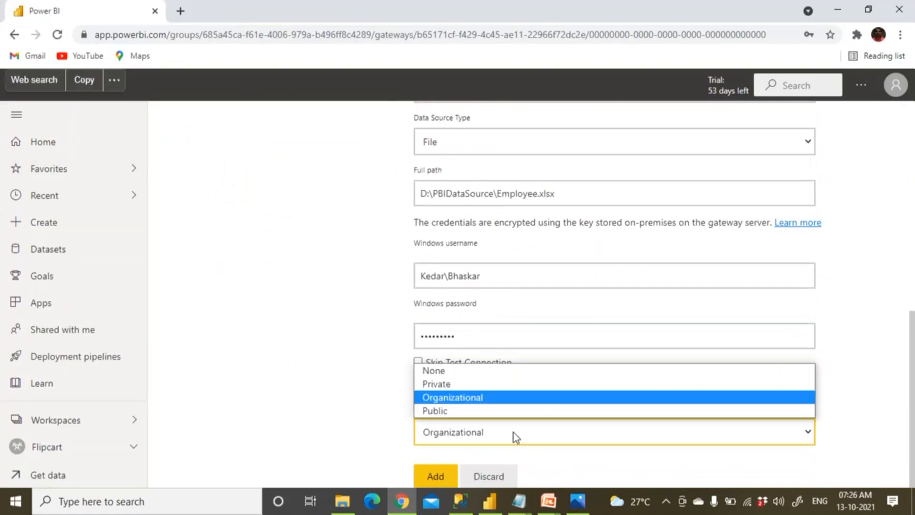
click(513, 433)
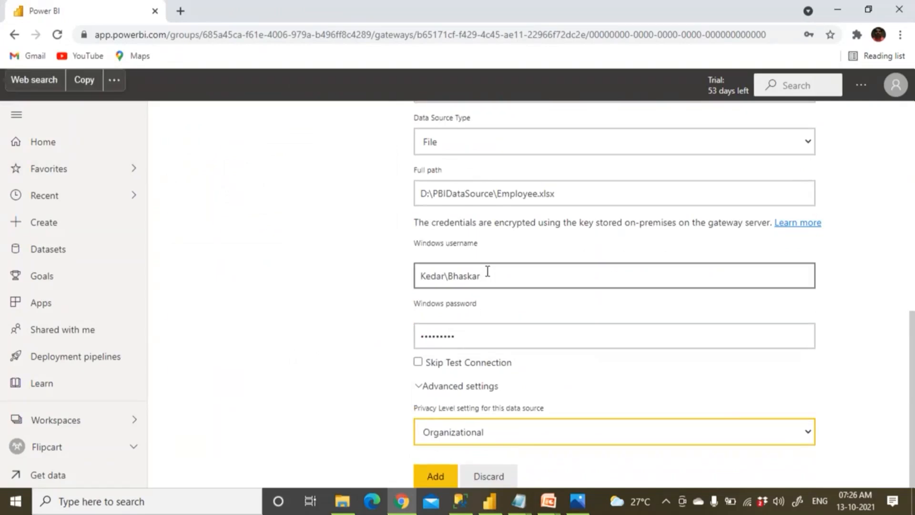
click(497, 437)
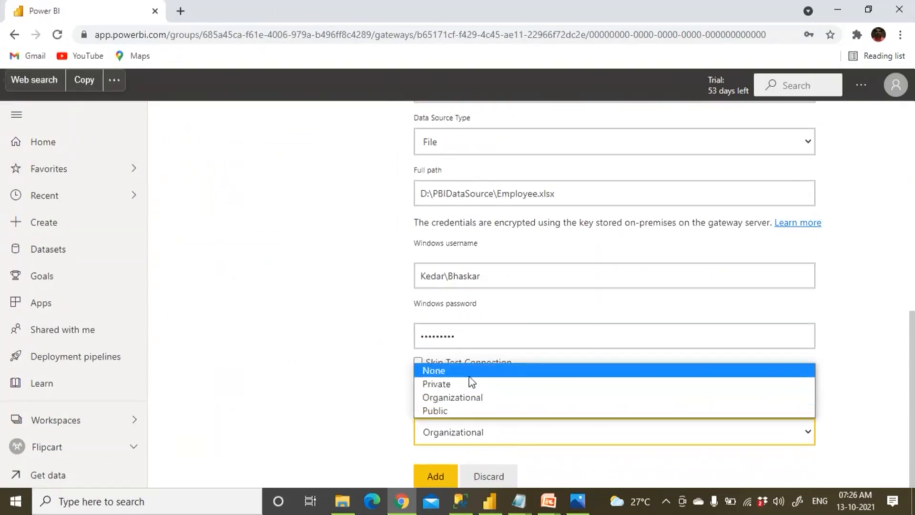
click(468, 371)
click(441, 472)
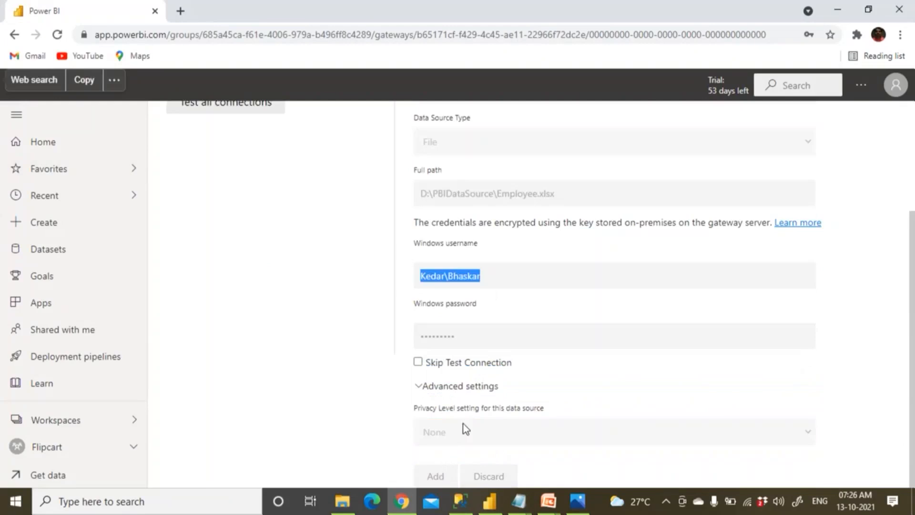
Change the privacy level to Public and submit the source again.
scroll(493, 355, down, 4)
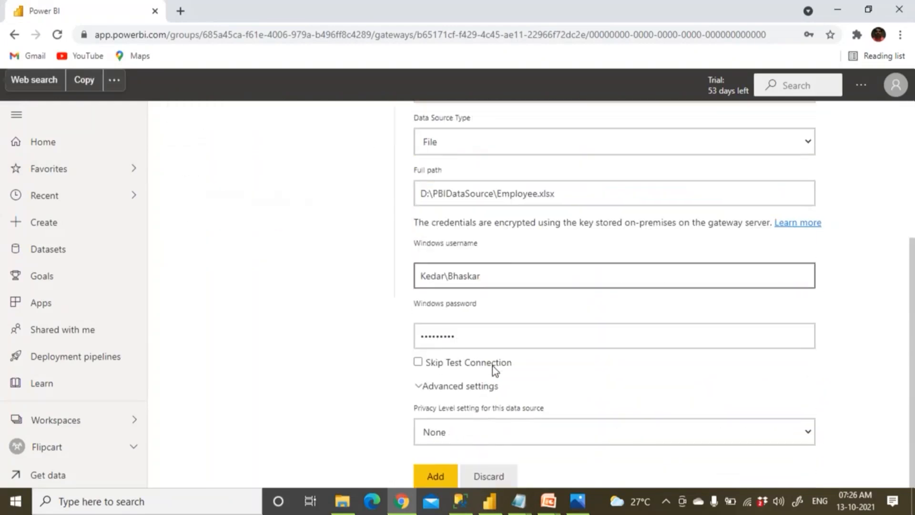
click(489, 436)
click(480, 414)
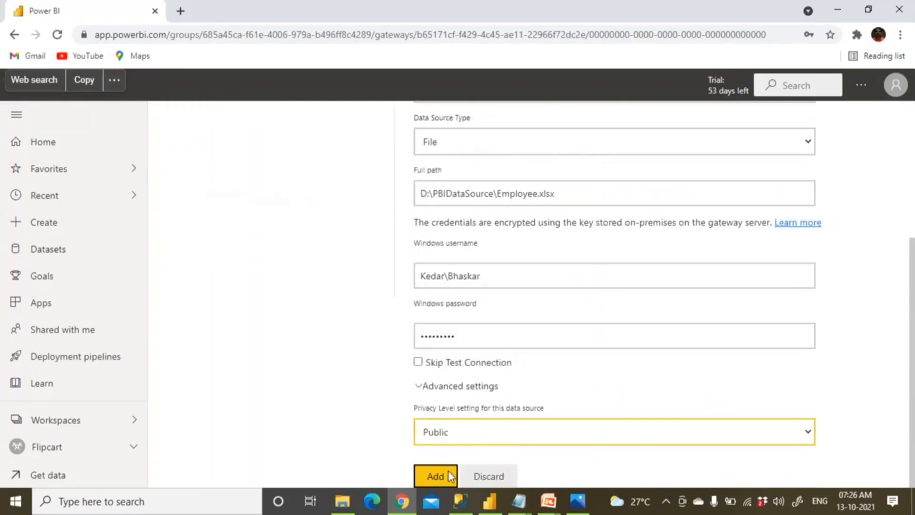
click(448, 468)
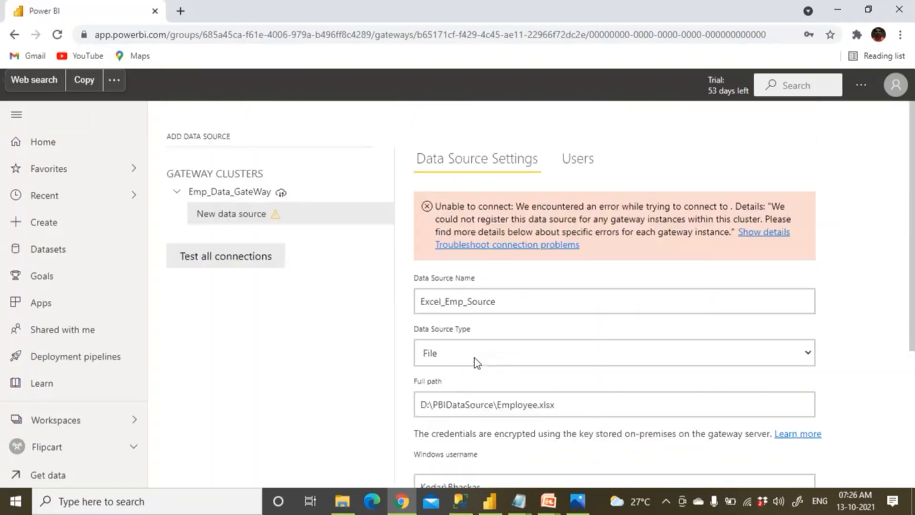
Uppercase the machine name in the Windows username, set Organizational privacy, and resubmit.
scroll(470, 408, down, 3)
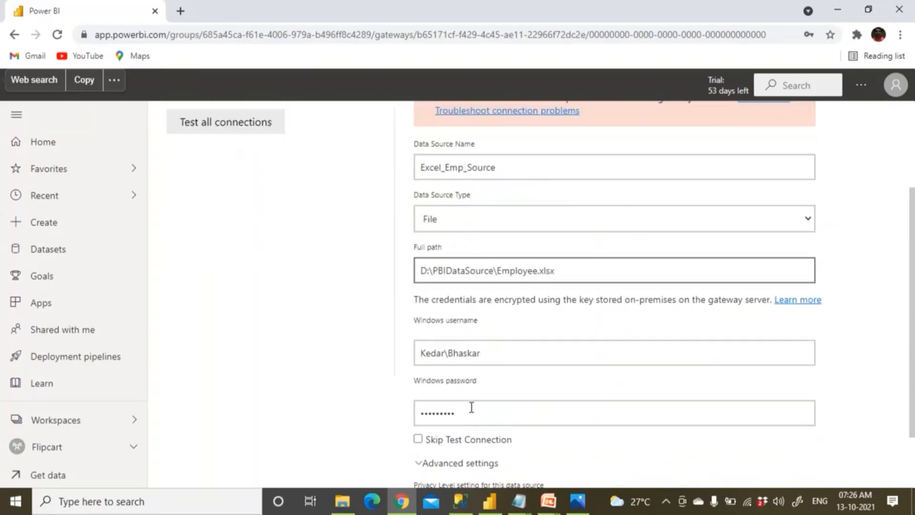
triple_click(455, 360)
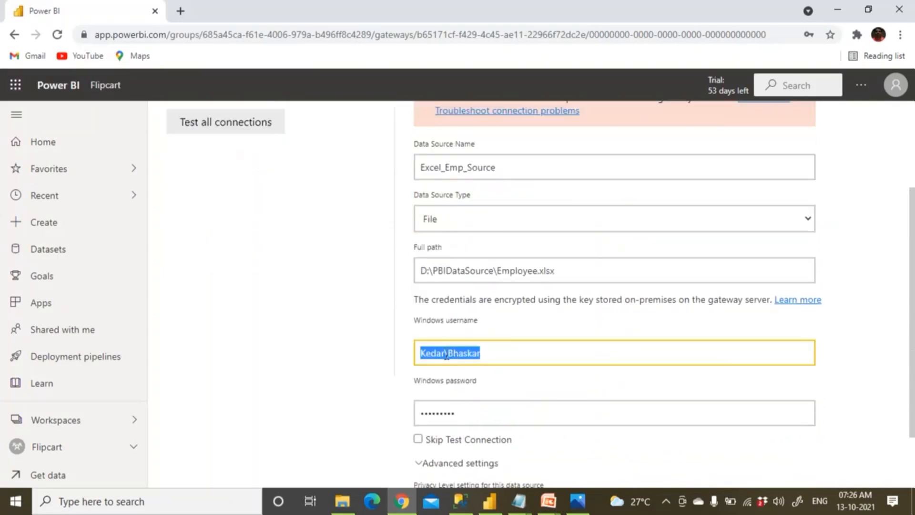
click(447, 355)
key(BackSpace)
key(BackSpace)
key(BackSpace)
key(BackSpace)
text(EDAR)
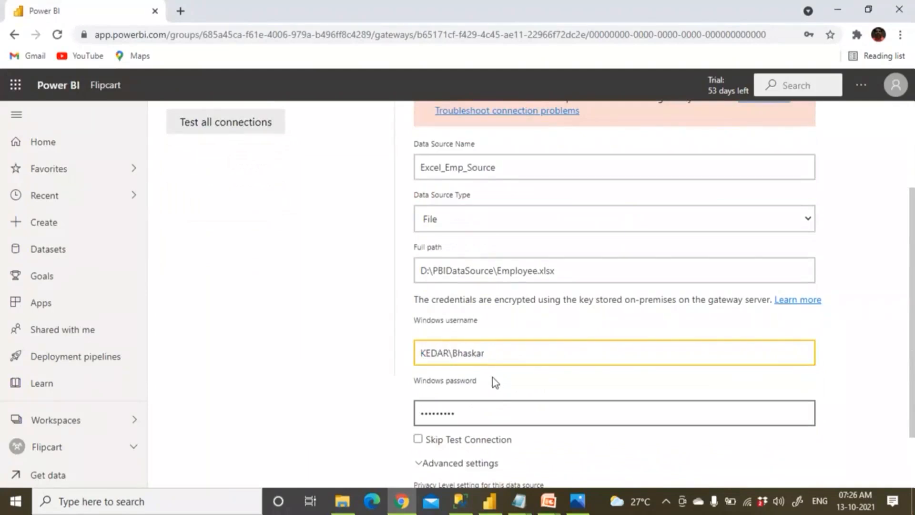
scroll(493, 377, down, 2)
click(473, 433)
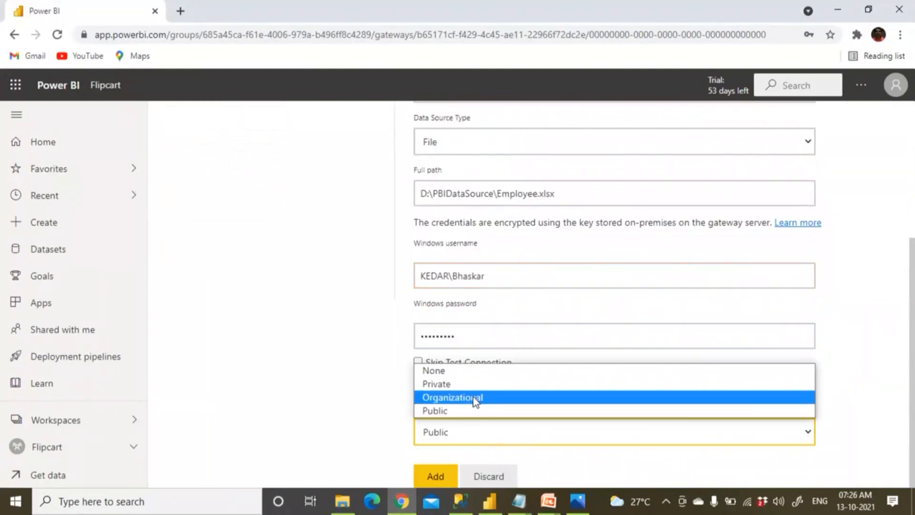
click(473, 396)
click(440, 478)
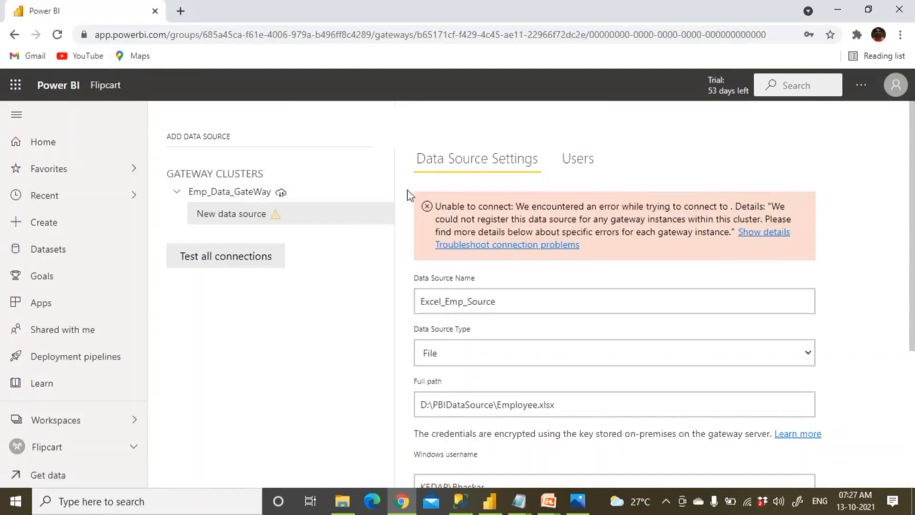
Discard the unsaved data source changes and return to the Emp_Data_GateWay cluster.
click(281, 194)
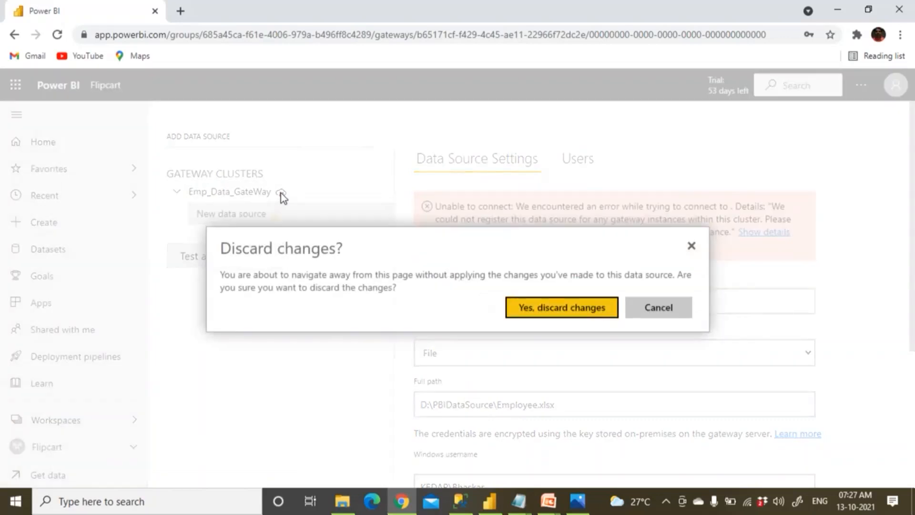
click(553, 316)
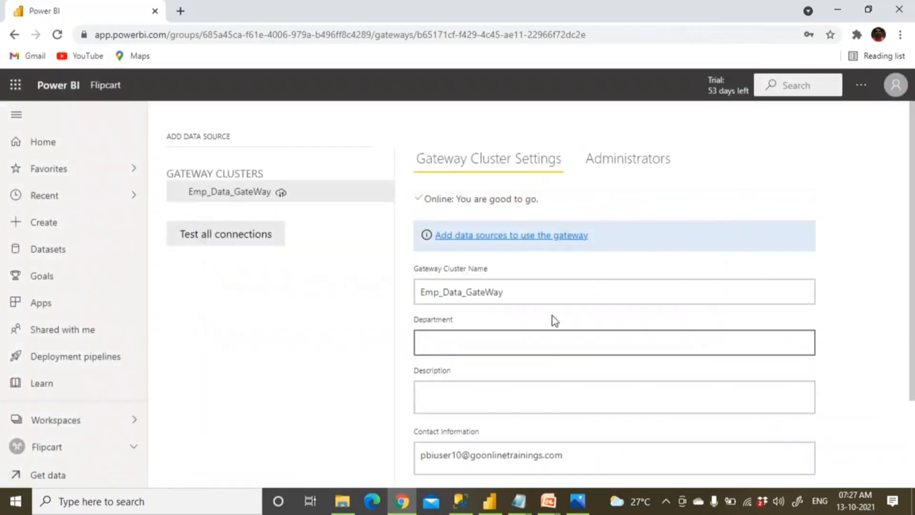
double_click(280, 194)
On the Administrators list, try adding a user account as a gateway administrator.
click(619, 167)
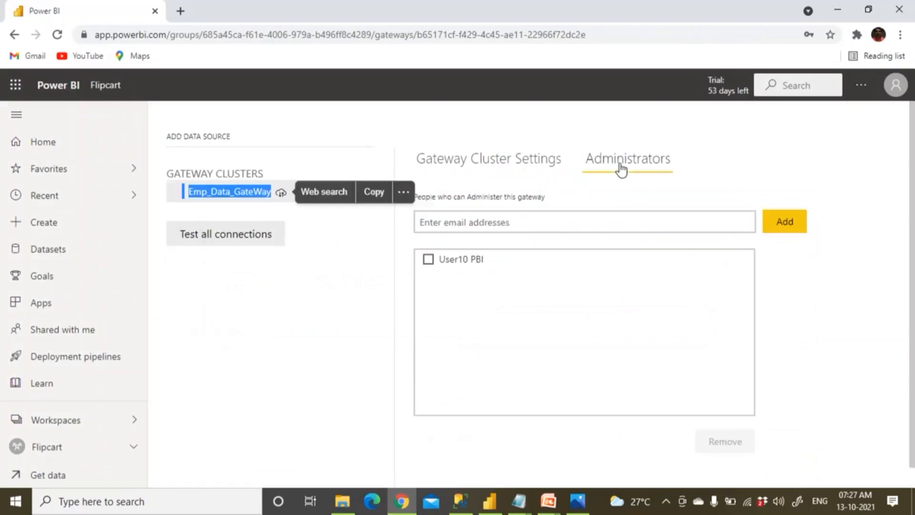
click(524, 227)
text(Kedar\)
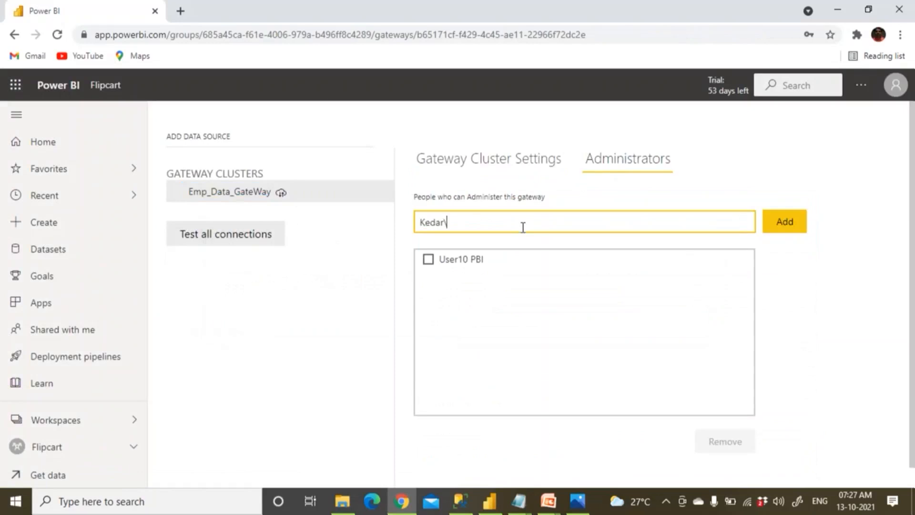
text(Bahskar)
key(BackSpace)
key(BackSpace)
key(BackSpace)
key(BackSpace)
key(BackSpace)
key(BackSpace)
text(haskar)
click(773, 233)
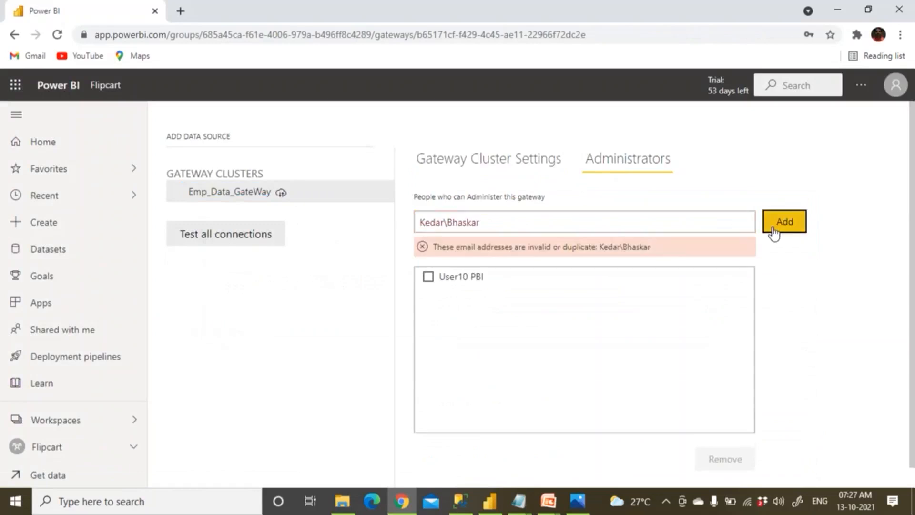
click(773, 233)
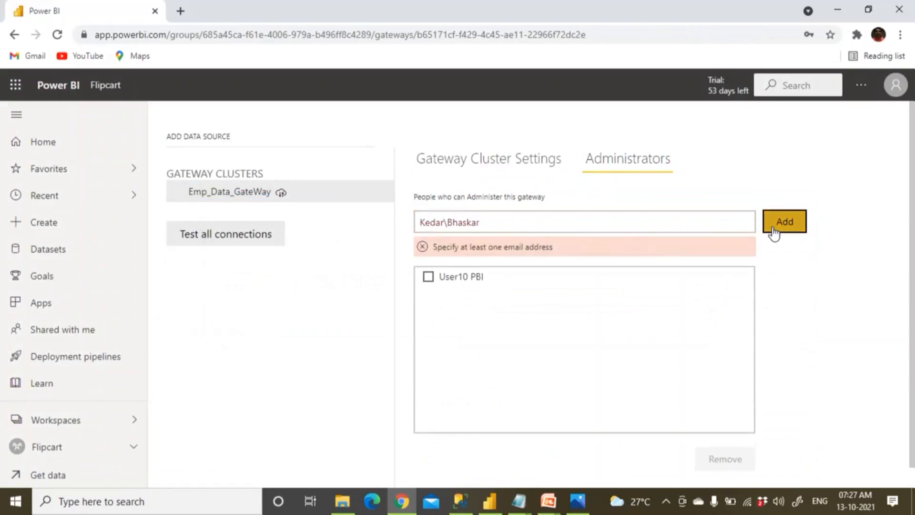
Clear the administrator entry and test all of the gateway's connections.
click(493, 223)
drag(496, 232, 393, 220)
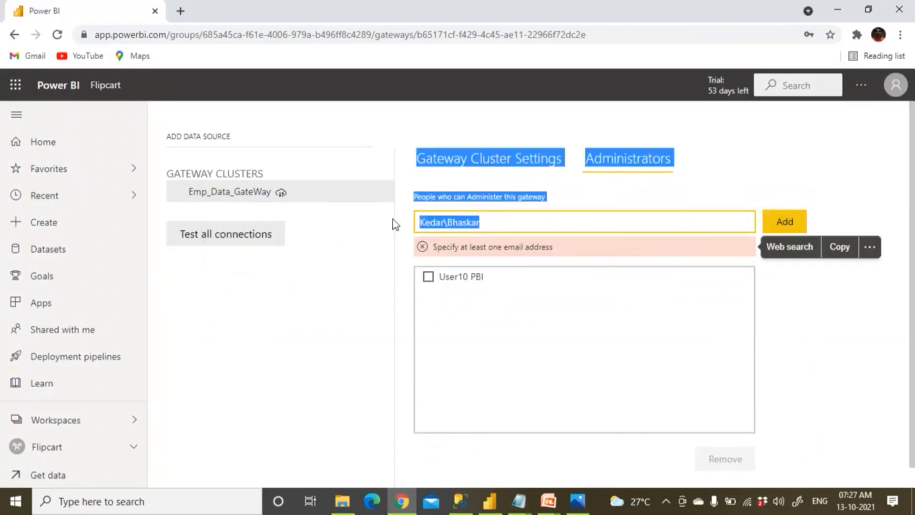
click(527, 219)
key(BackSpace)
key(BackSpace)
key(BackSpace)
key(BackSpace)
key(BackSpace)
key(BackSpace)
key(BackSpace)
key(BackSpace)
key(BackSpace)
key(BackSpace)
key(BackSpace)
key(BackSpace)
key(BackSpace)
text(bhas)
key(BackSpace)
key(BackSpace)
key(BackSpace)
key(BackSpace)
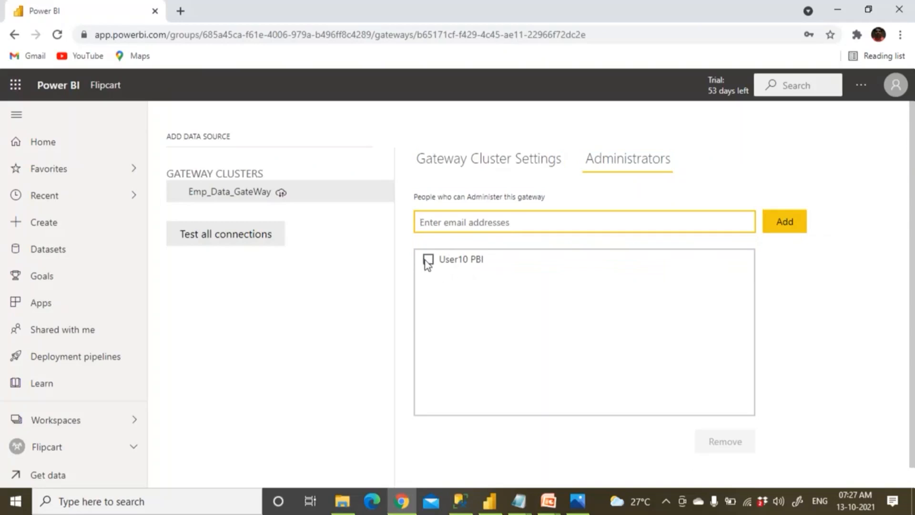
click(257, 238)
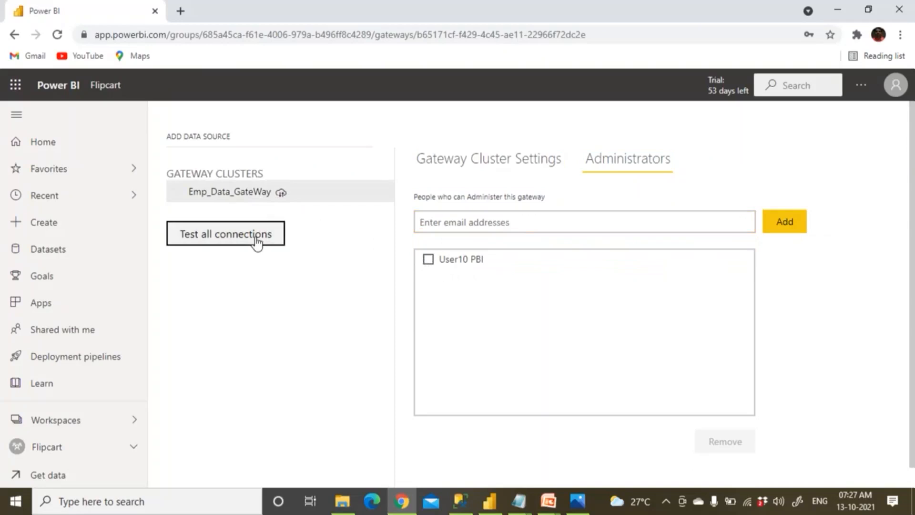
Turn off custom connectors, cloud-source refresh and request distribution for Emp_Data_GateWay, apply, and open its menu.
click(463, 161)
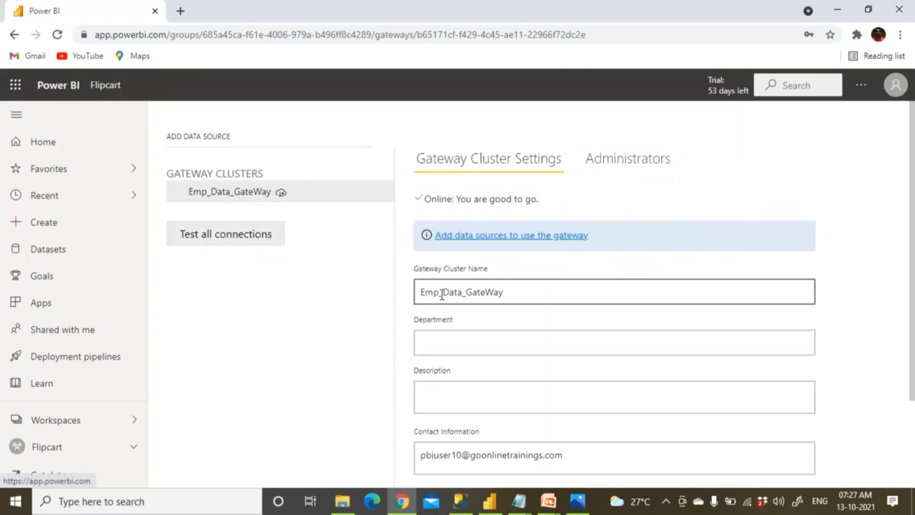
scroll(441, 294, down, 2)
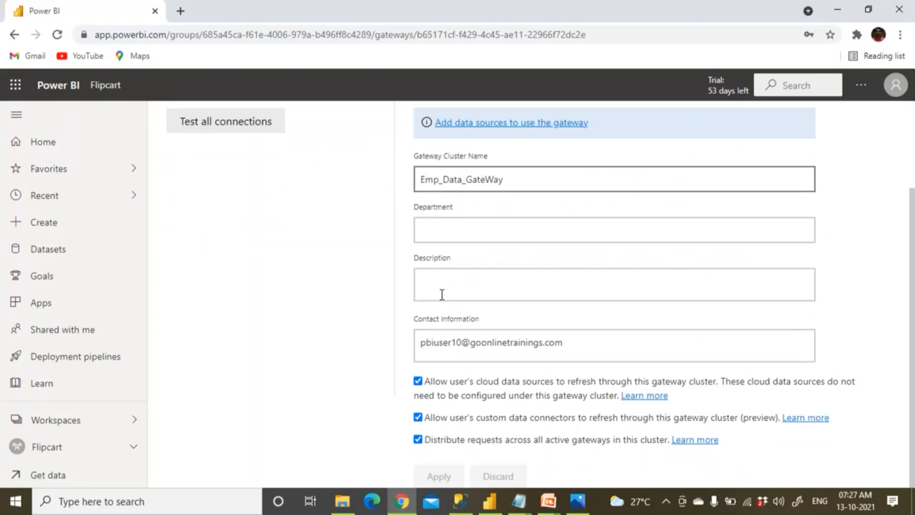
click(450, 421)
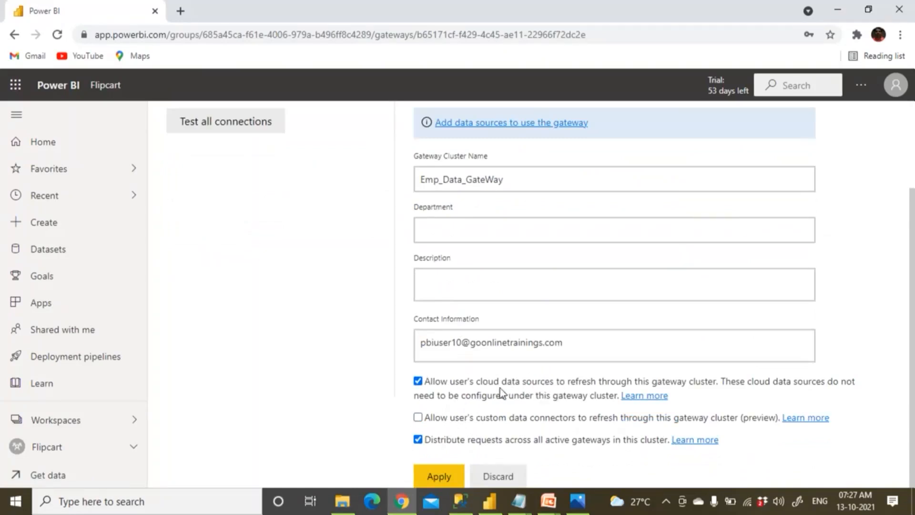
click(477, 397)
click(476, 440)
click(452, 476)
scroll(451, 441, up, 3)
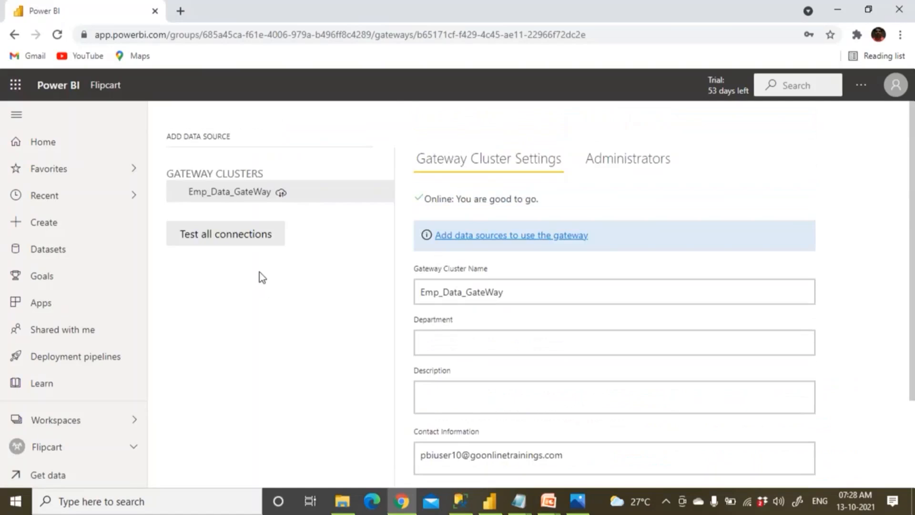
click(380, 194)
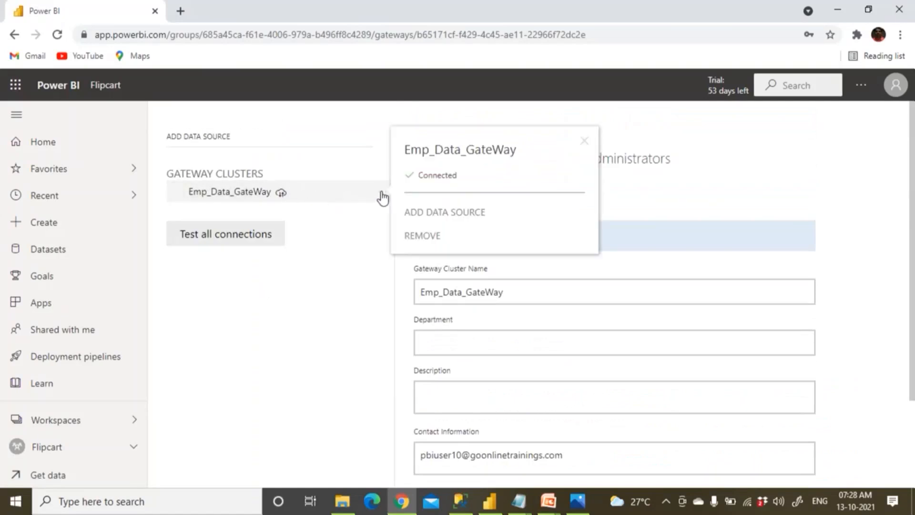
Start a File data source named Excel_Emp_Source with path D:\PBIDataSource\Employee.xlsx.
click(424, 215)
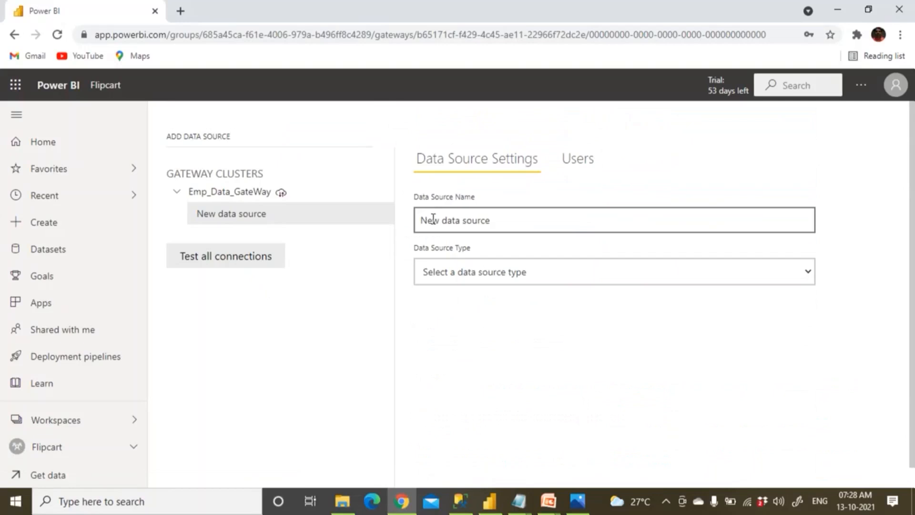
triple_click(431, 220)
text(Exce)
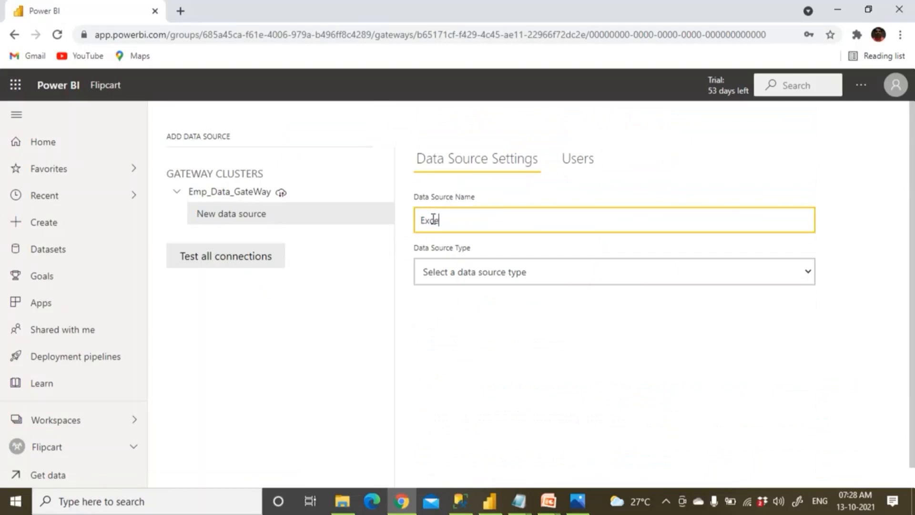
text(l_Emp)
key(BackSpace)
text(p_Source)
click(466, 281)
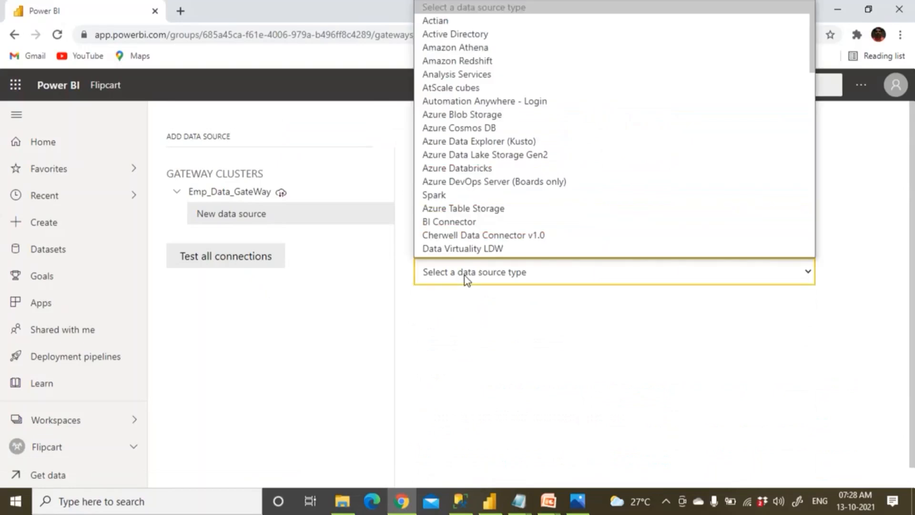
key(f)
key(Return)
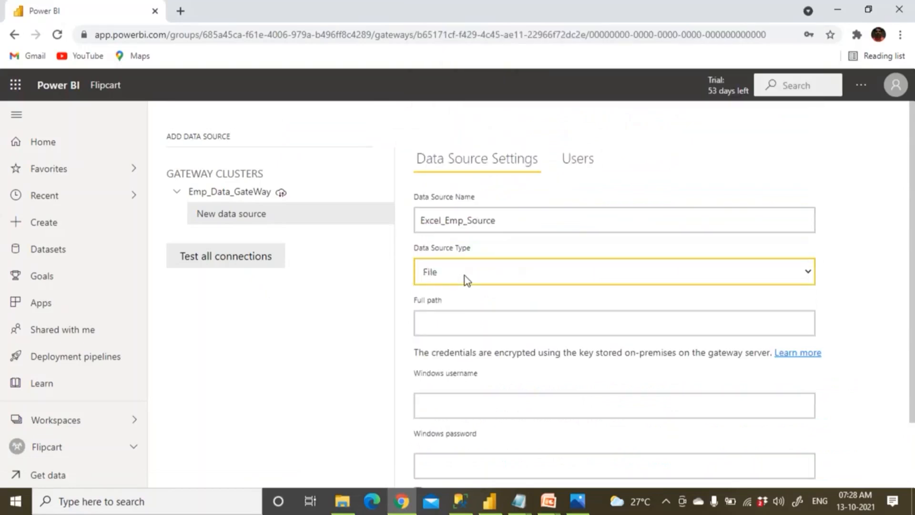
click(449, 317)
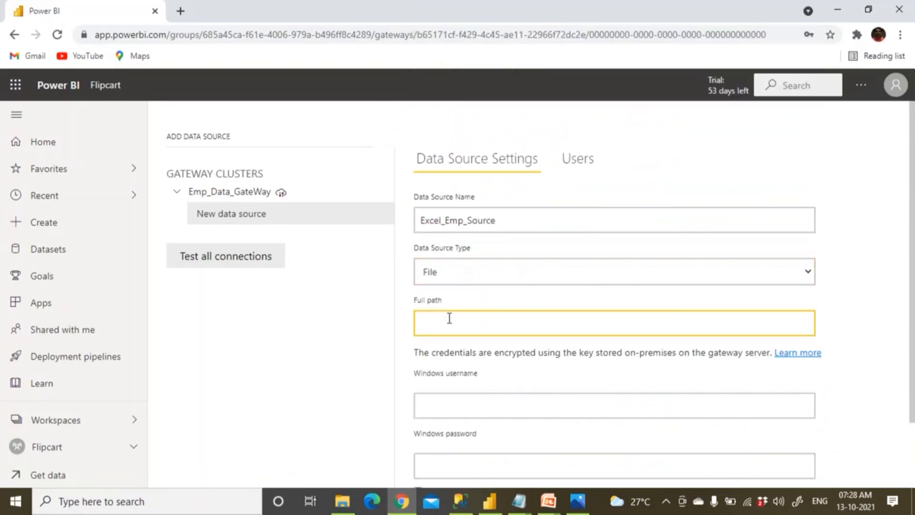
text(D:\PBIDataSource\Employee.xlsx)
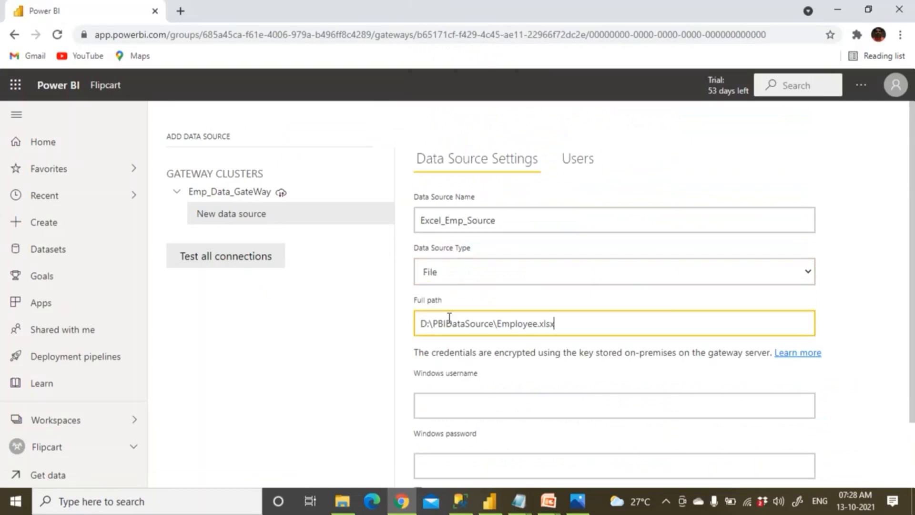
Enter the Windows username and password, then add the data source.
click(450, 402)
text(KEDAR-)
text(Bahuab)
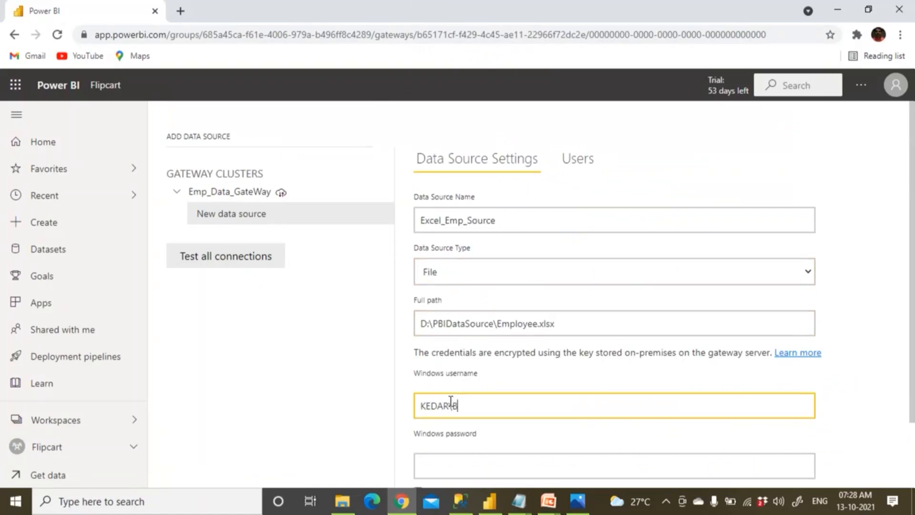
key(BackSpace)
key(BackSpace)
key(BackSpace)
key(BackSpace)
key(BackSpace)
text(haskar)
scroll(427, 389, down, 1)
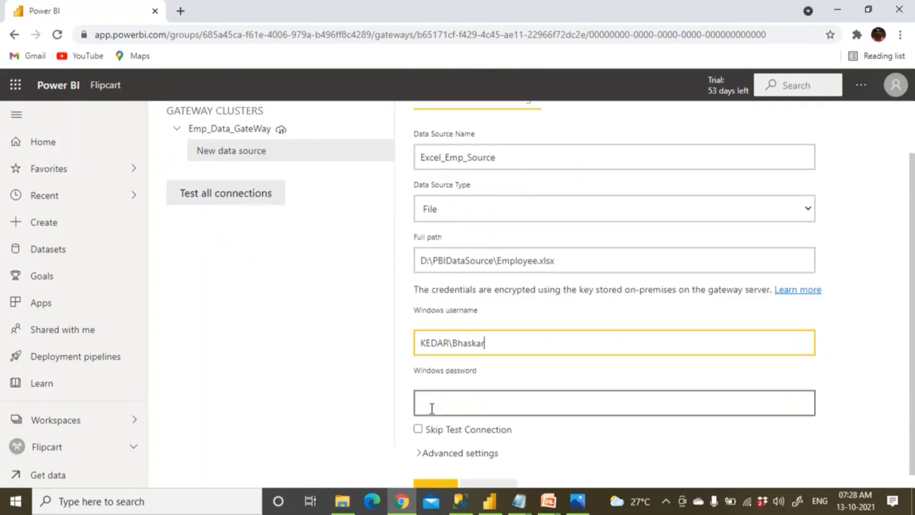
click(436, 403)
text(********)
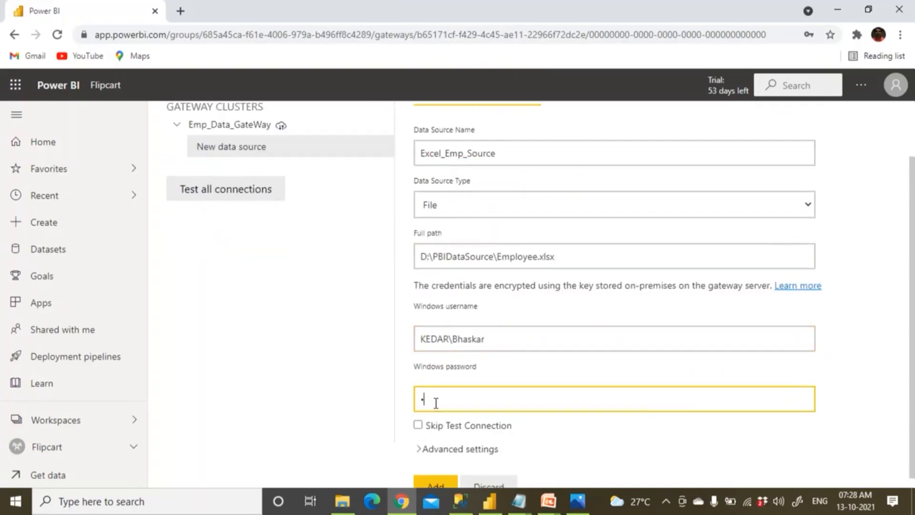
text(*)
scroll(401, 391, down, 1)
click(442, 478)
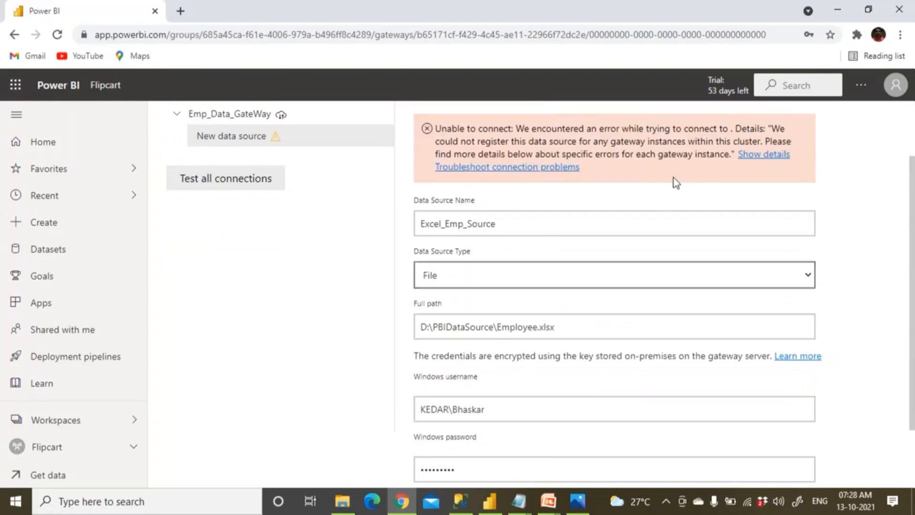
Expand the error details showing the File credentials are invalid, then switch to Power BI Desktop.
click(761, 157)
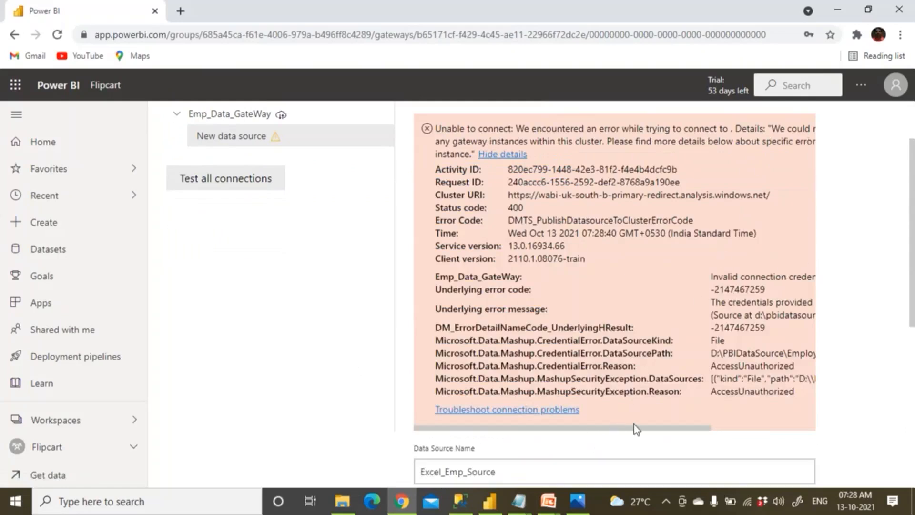
drag(693, 426, 799, 427)
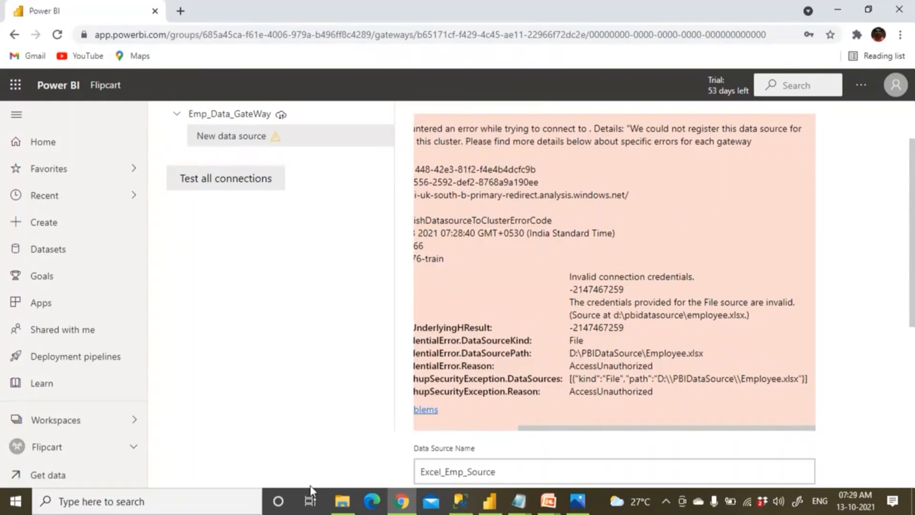
click(489, 500)
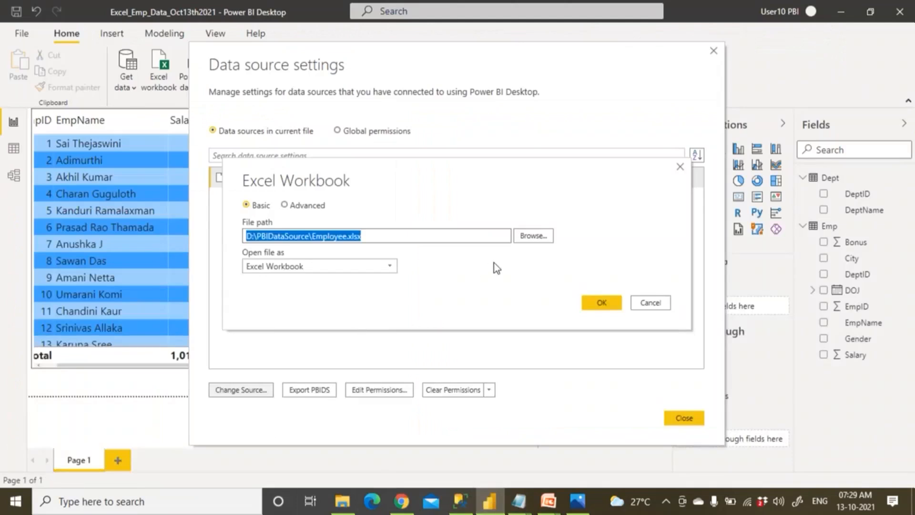
Browse from the Excel Workbook dialog into C:\AdvWorks, then open a separate File Explorer window.
click(531, 236)
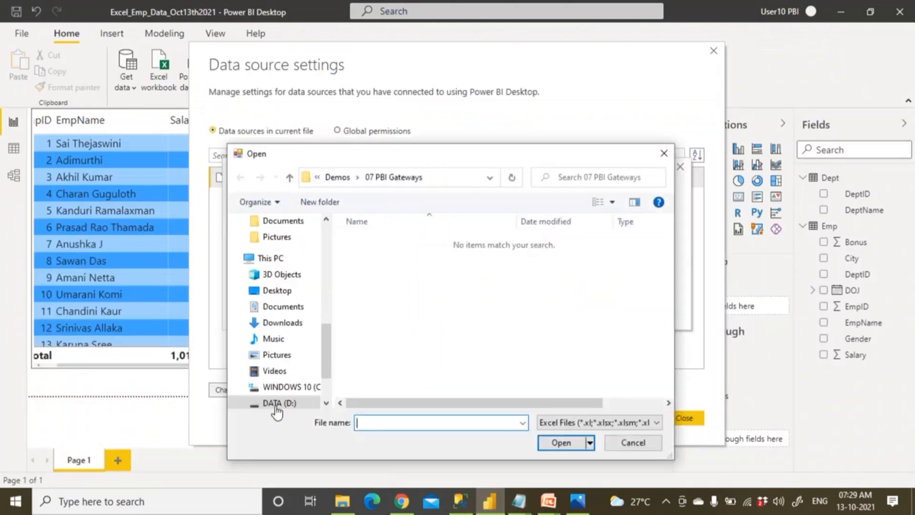
click(326, 404)
click(315, 371)
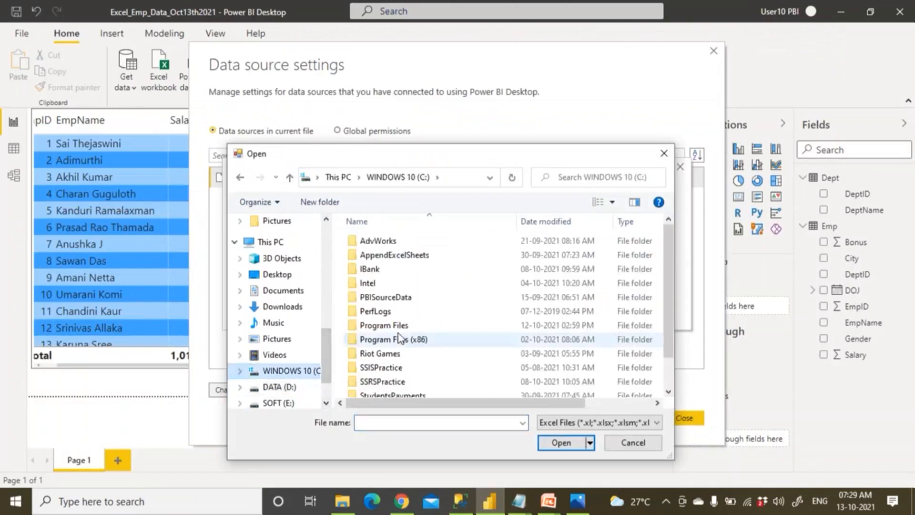
double_click(387, 240)
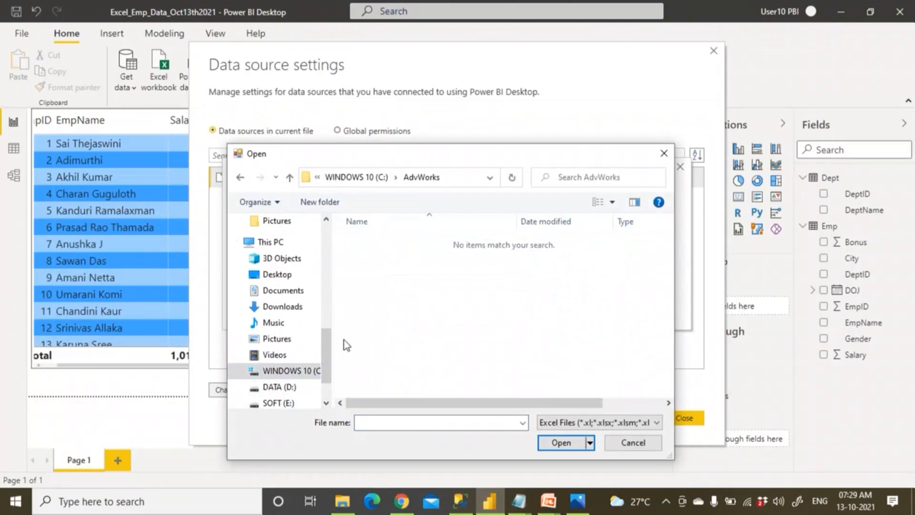
key(super+e)
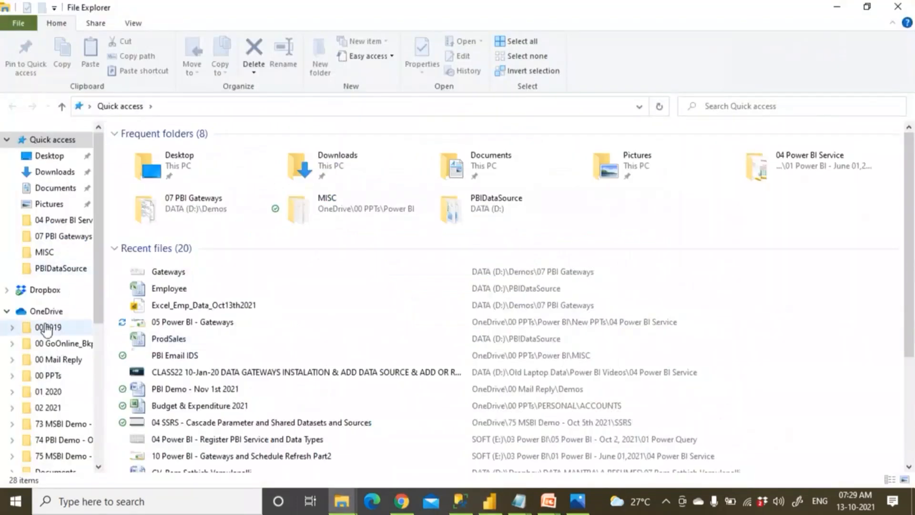
Open the DATA (D:) drive in File Explorer, then switch back to the browser.
scroll(57, 362, down, 3)
scroll(58, 377, down, 2)
click(67, 392)
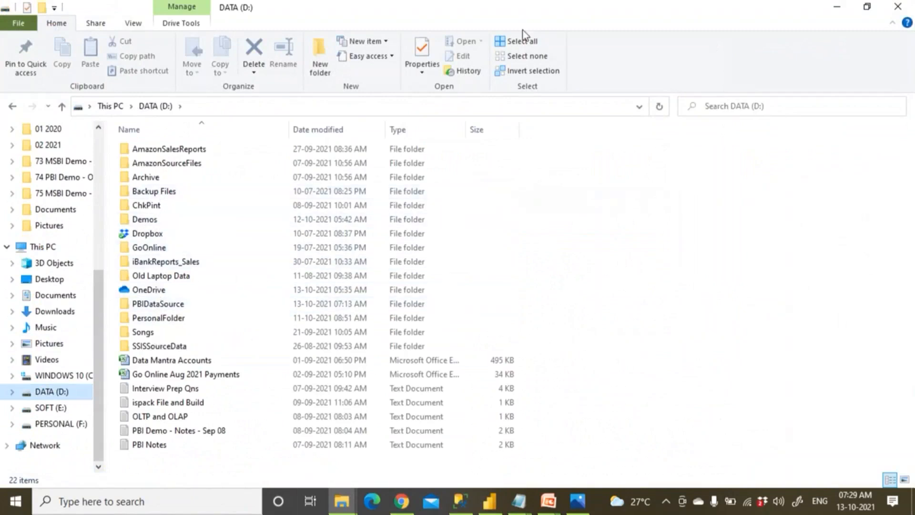
click(516, 20)
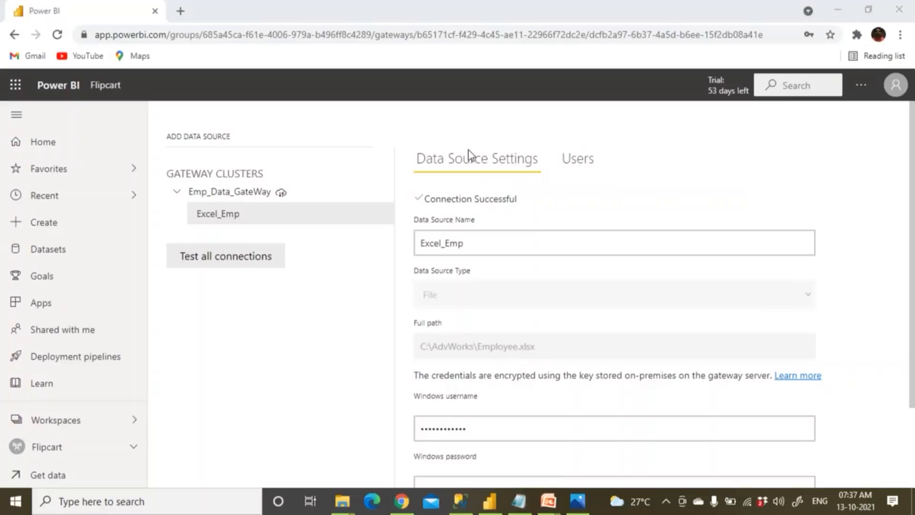
Apply Excel_Emp's data source settings with the connection test enabled.
scroll(465, 289, down, 2)
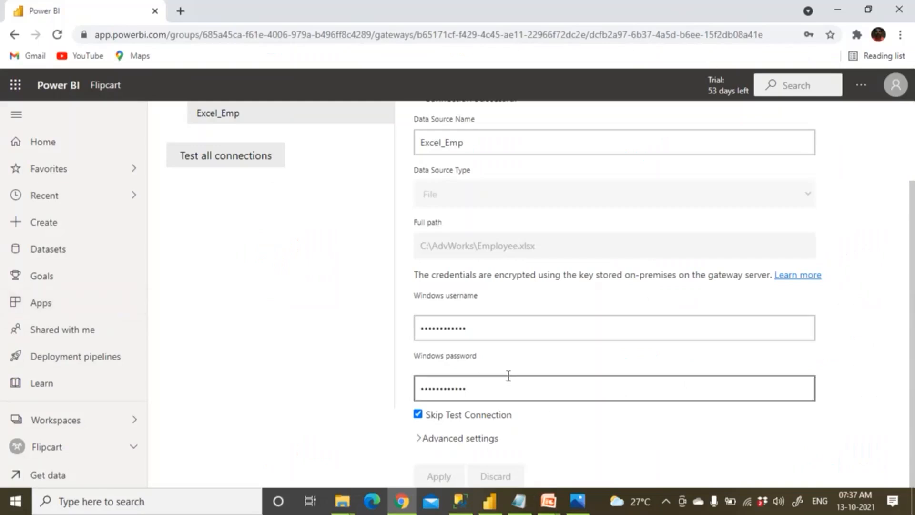
click(419, 415)
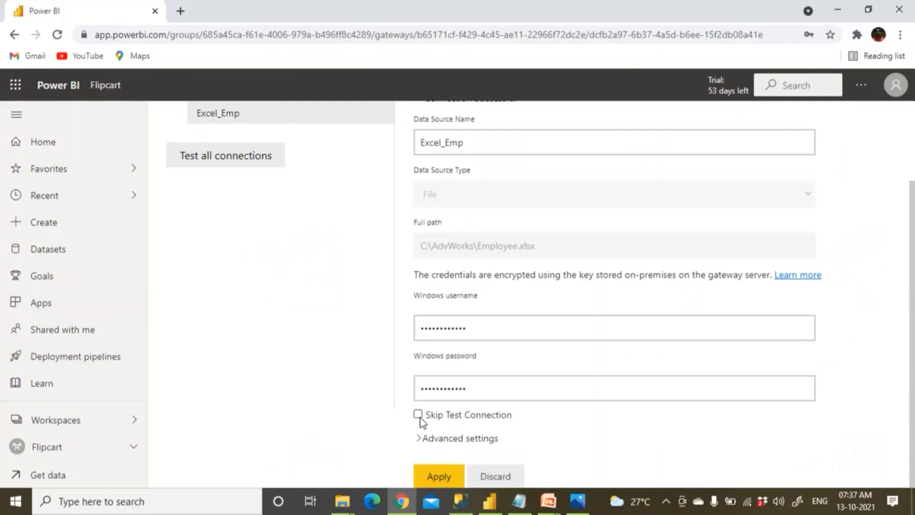
click(435, 476)
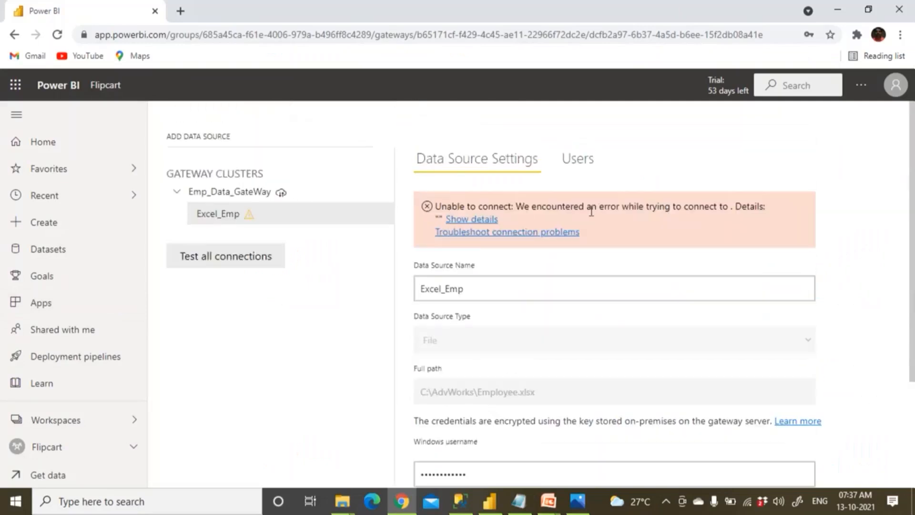
Reapply the settings with Skip Test Connection, then open the troubleshooting help link.
scroll(591, 211, down, 3)
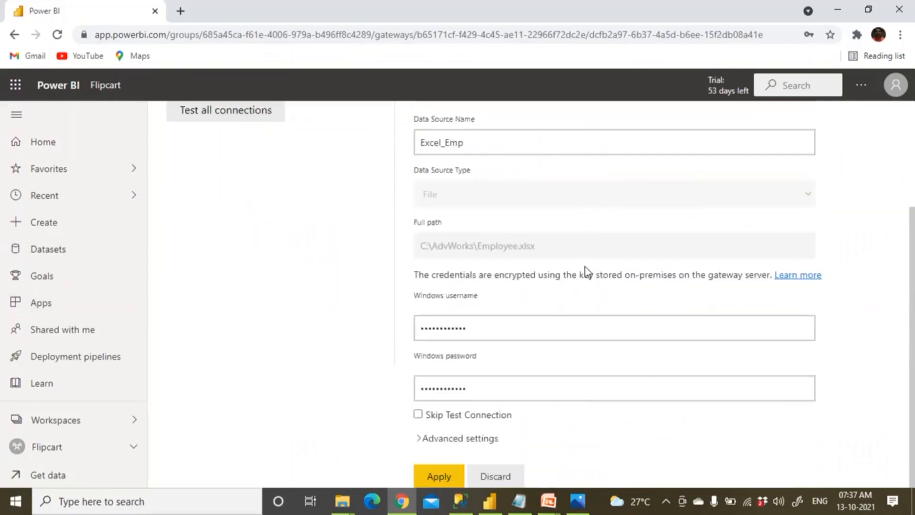
click(418, 414)
click(446, 483)
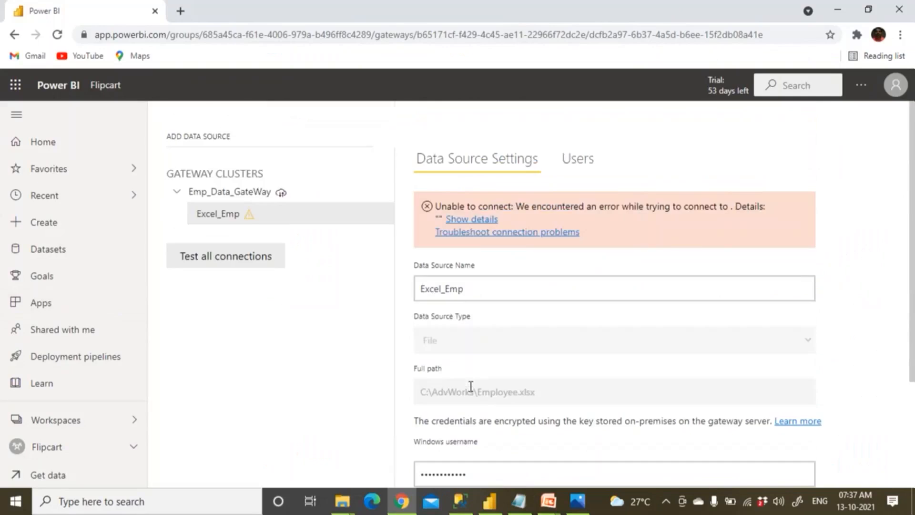
scroll(469, 386, down, 3)
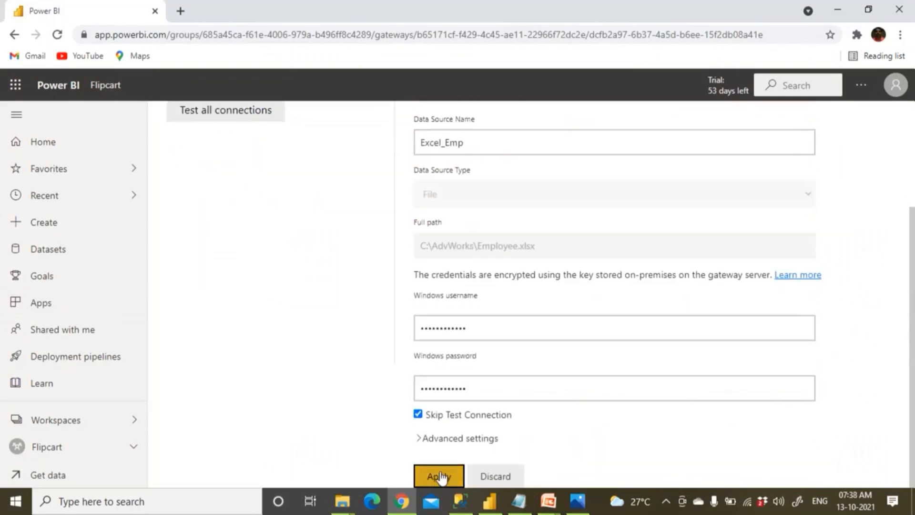
scroll(441, 388, up, 3)
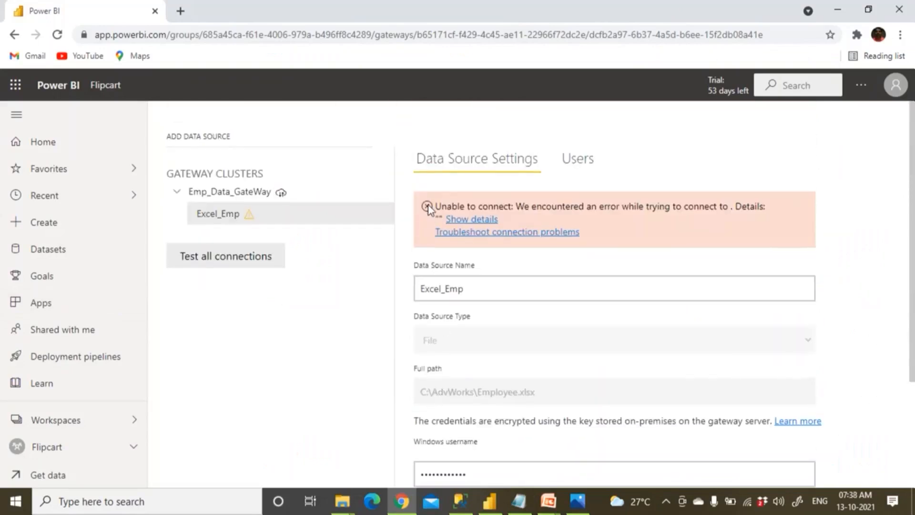
click(479, 232)
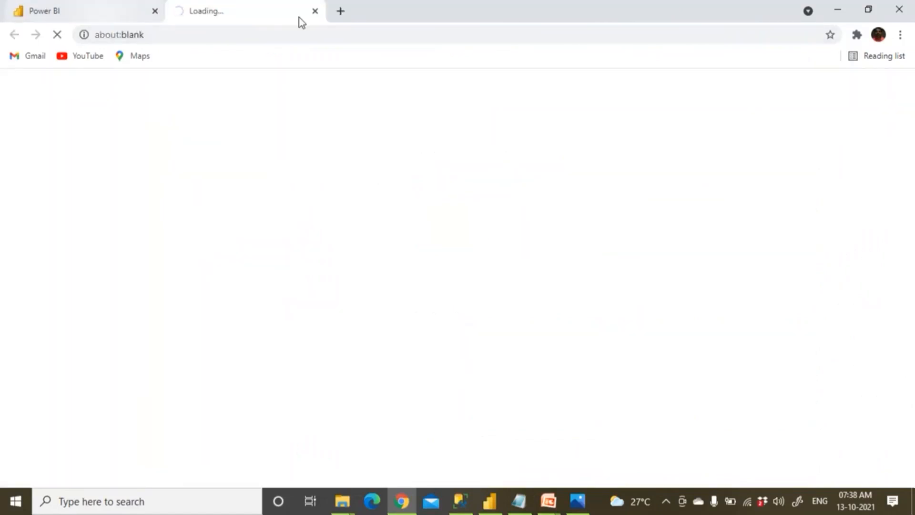
Close the loading tab and discard Excel_Emp's pending setting edits.
click(315, 11)
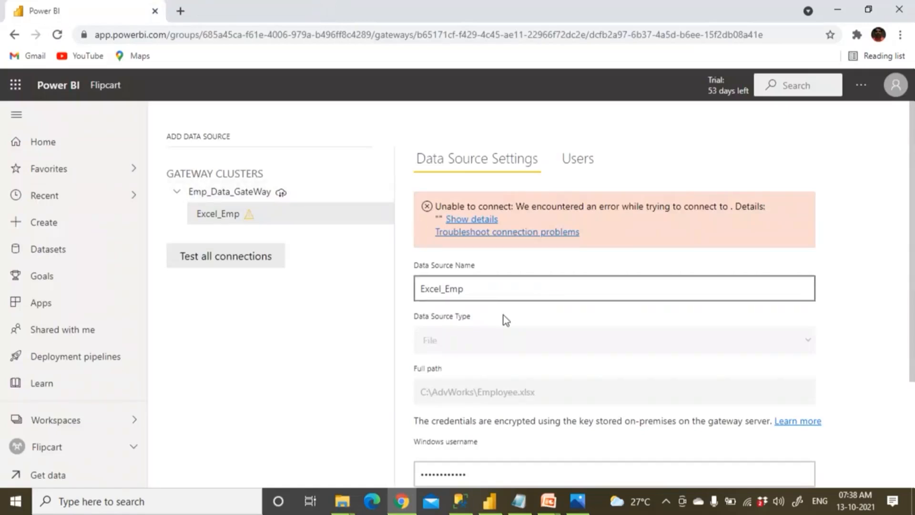
scroll(503, 315, down, 3)
click(498, 476)
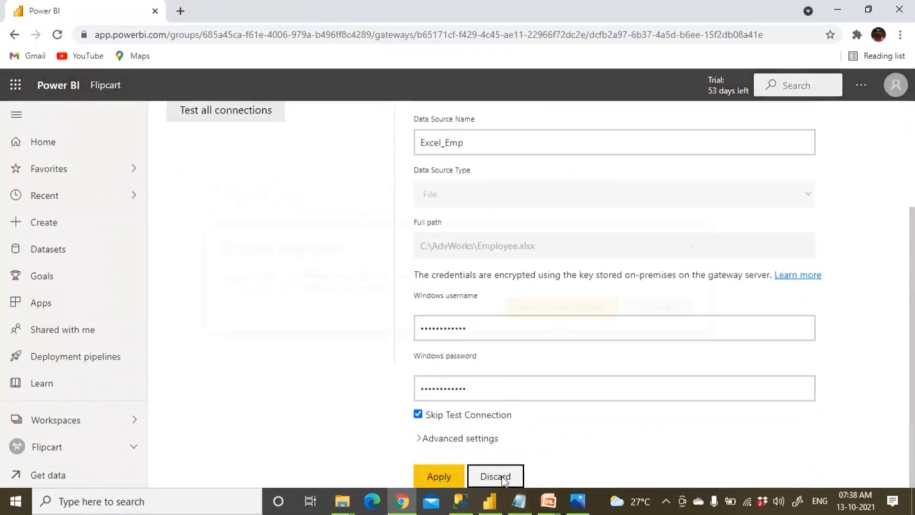
click(566, 311)
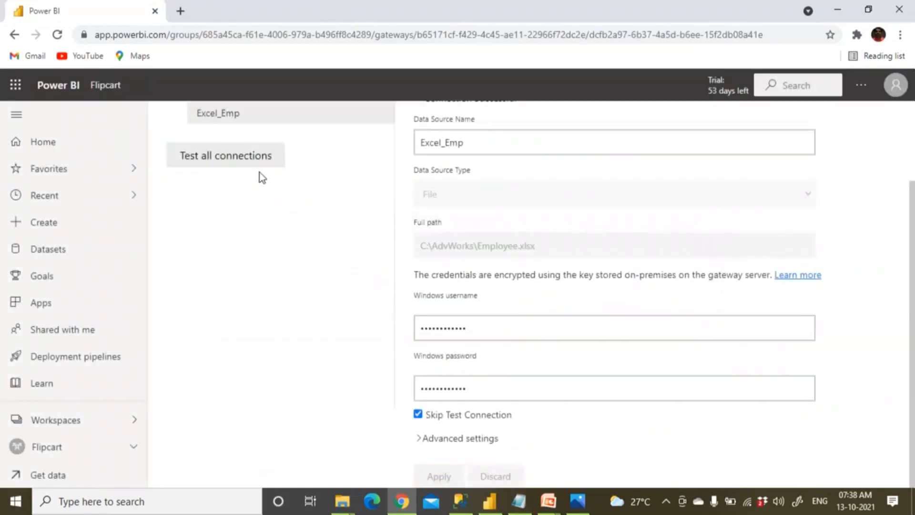
Review the credential fields, edit the Windows username, and bring up File Explorer.
scroll(260, 177, up, 2)
scroll(537, 394, down, 2)
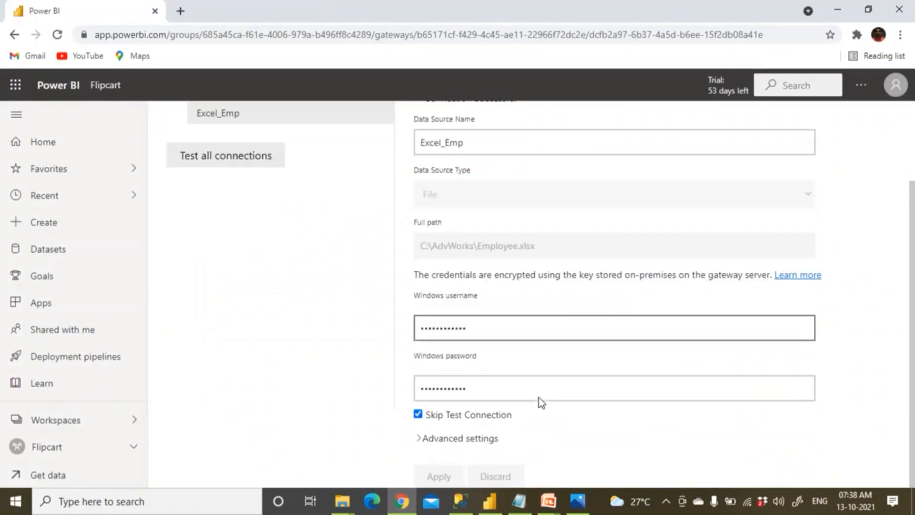
scroll(424, 379, up, 2)
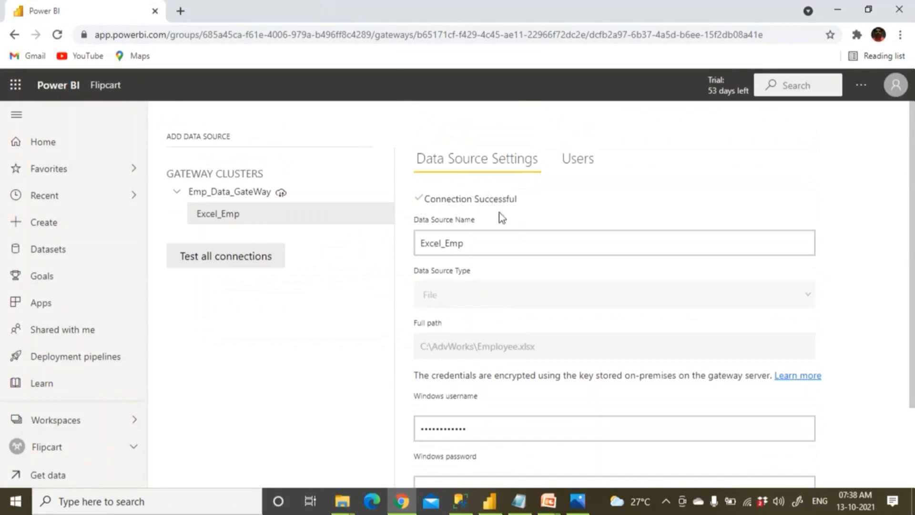
scroll(521, 267, down, 2)
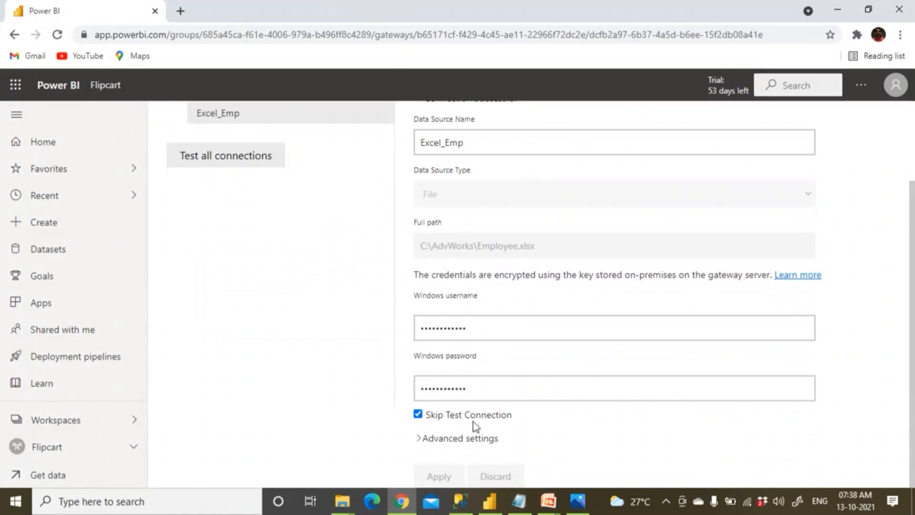
click(480, 328)
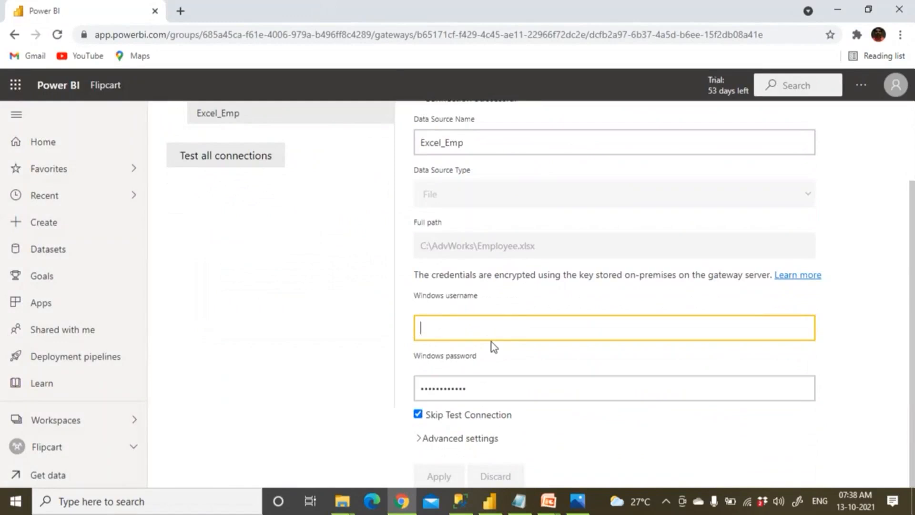
click(349, 506)
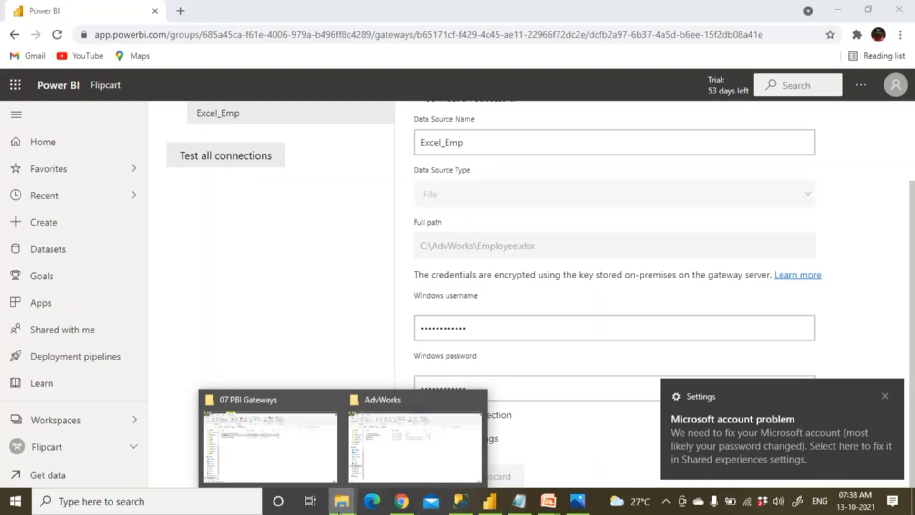
From the 07 PBI Gateways window, open Computer Management via This PC and select Local Users and Groups.
click(308, 459)
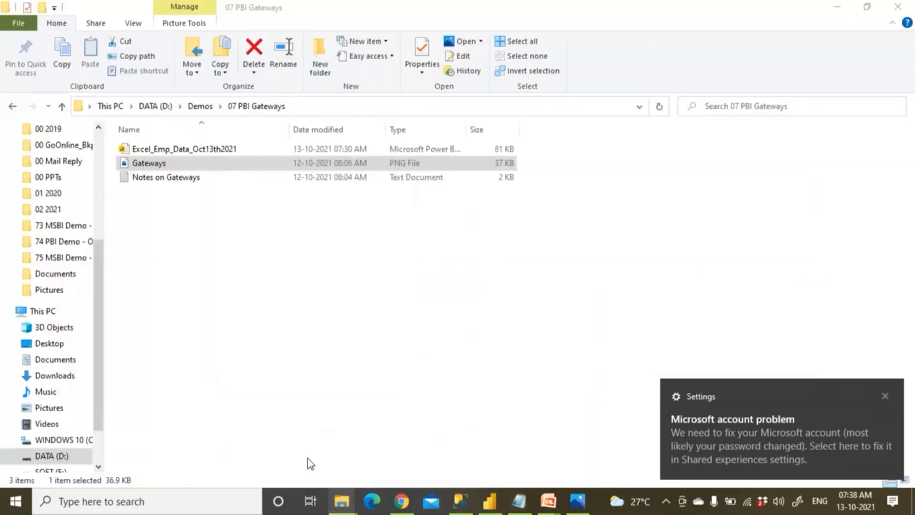
click(59, 312)
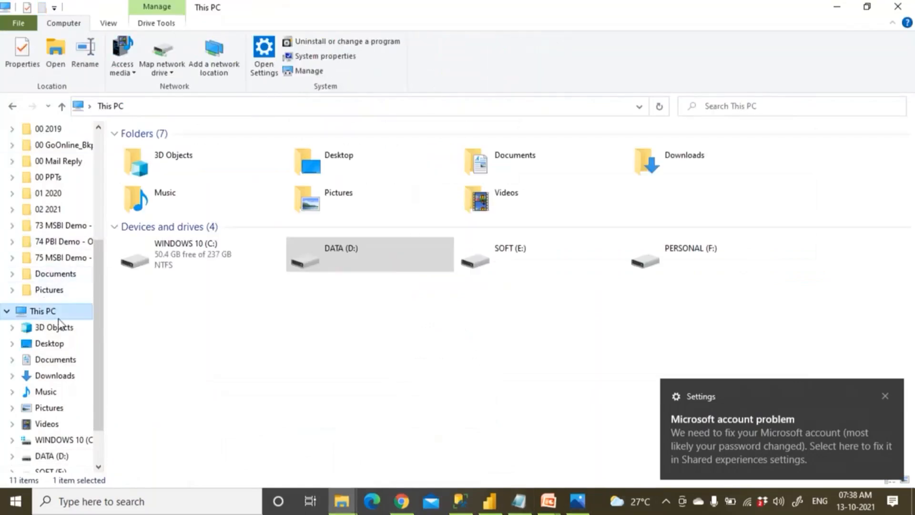
right_click(60, 312)
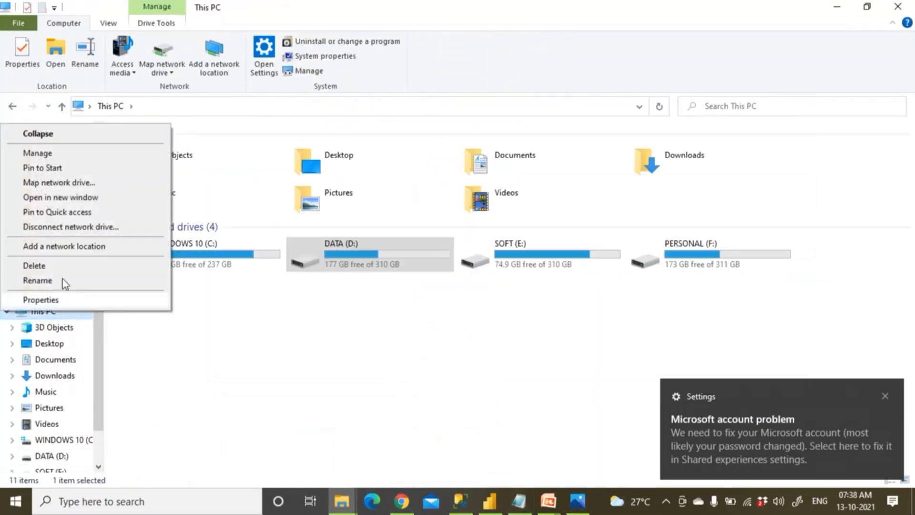
click(61, 156)
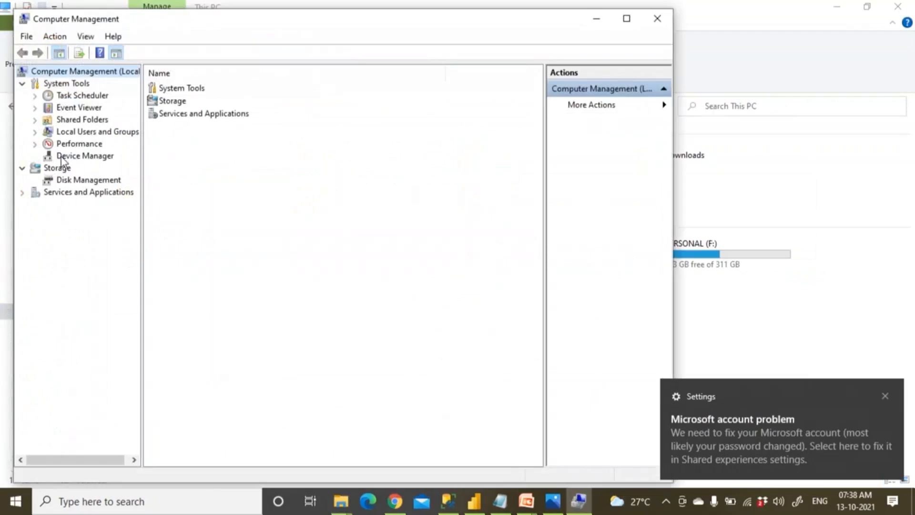
click(81, 134)
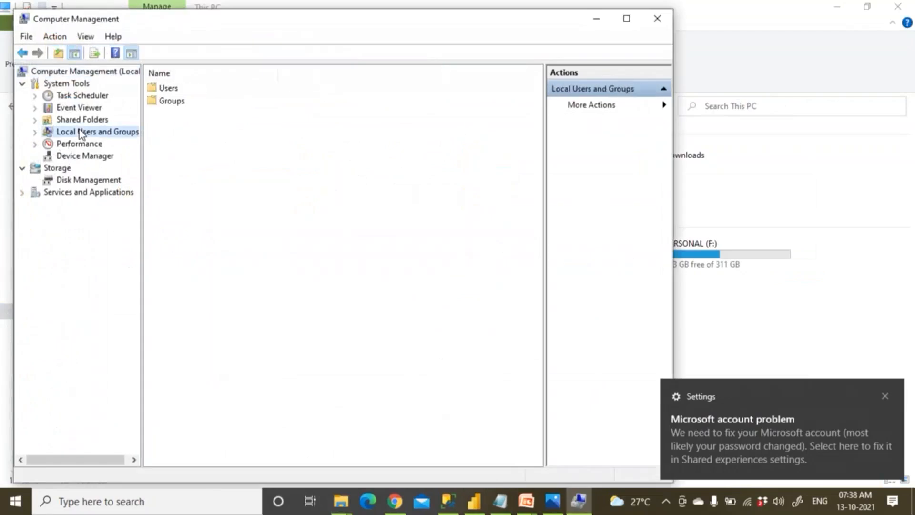
List local users, start a New User with a user name, untick next-logon password change, then cancel.
double_click(170, 89)
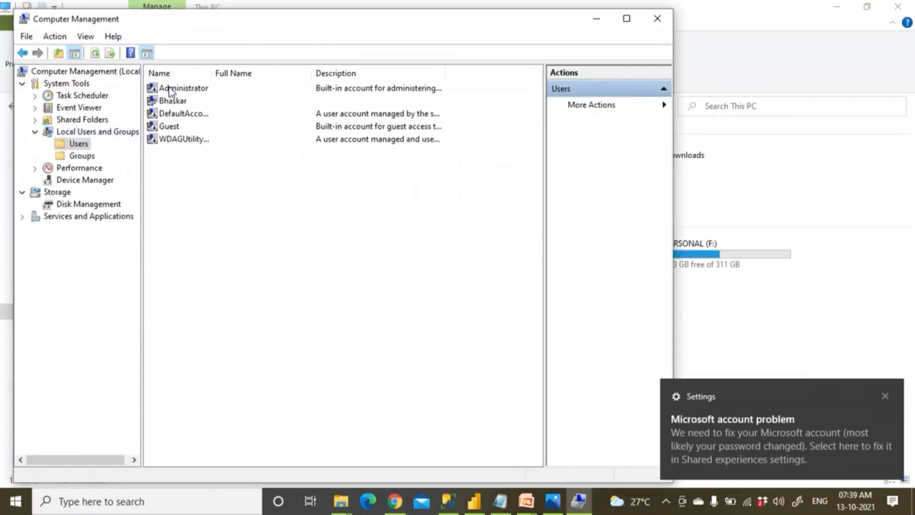
right_click(80, 144)
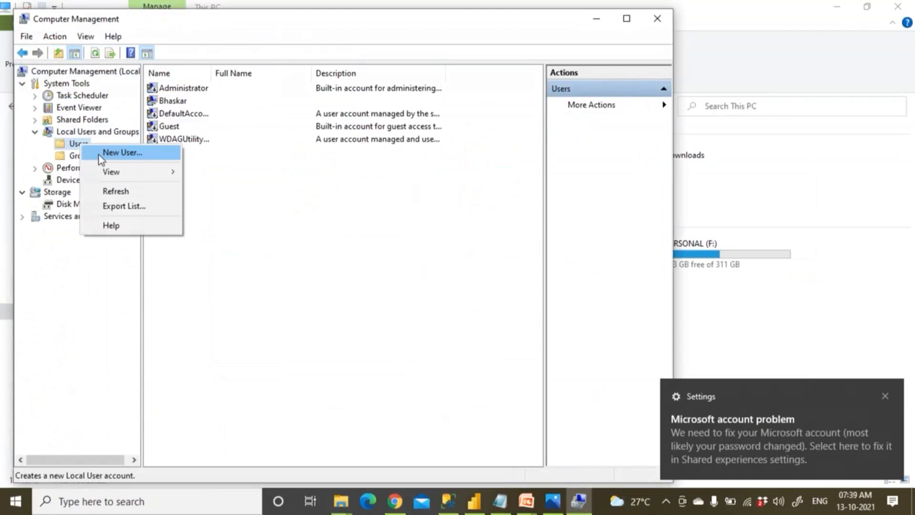
click(98, 155)
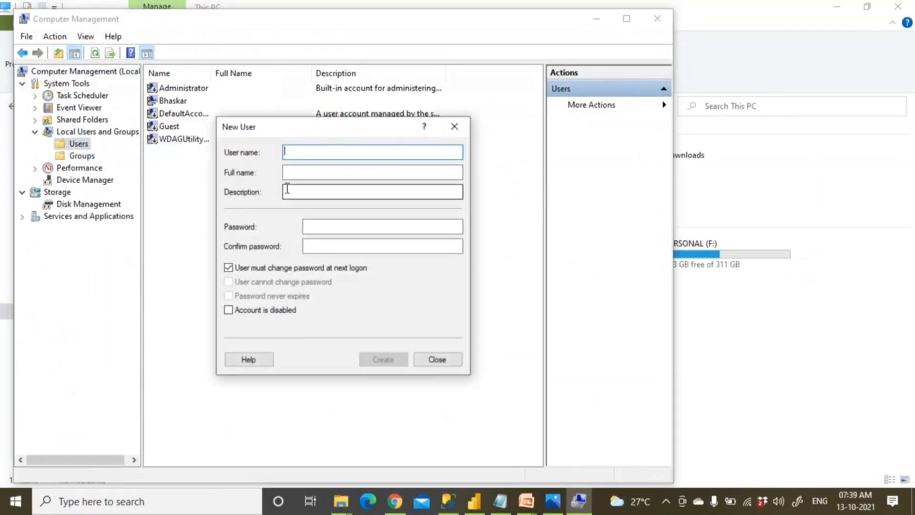
text(Kiran)
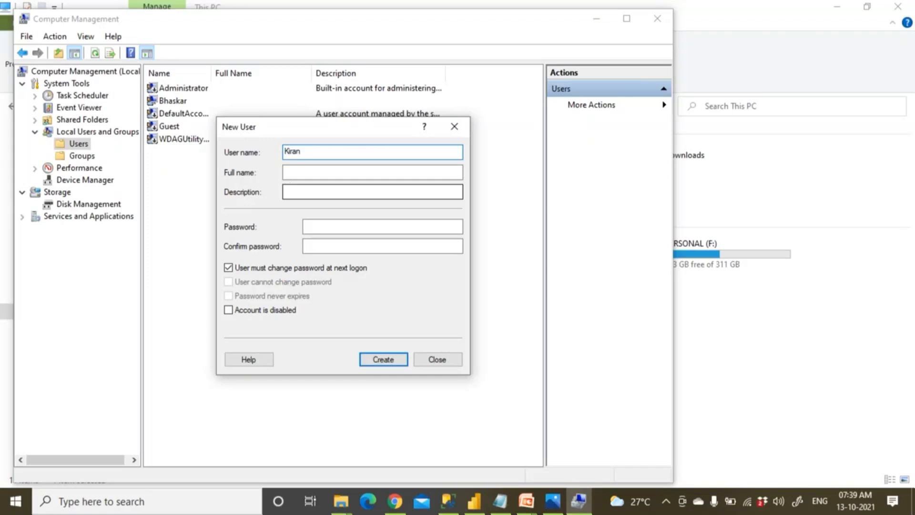
click(320, 227)
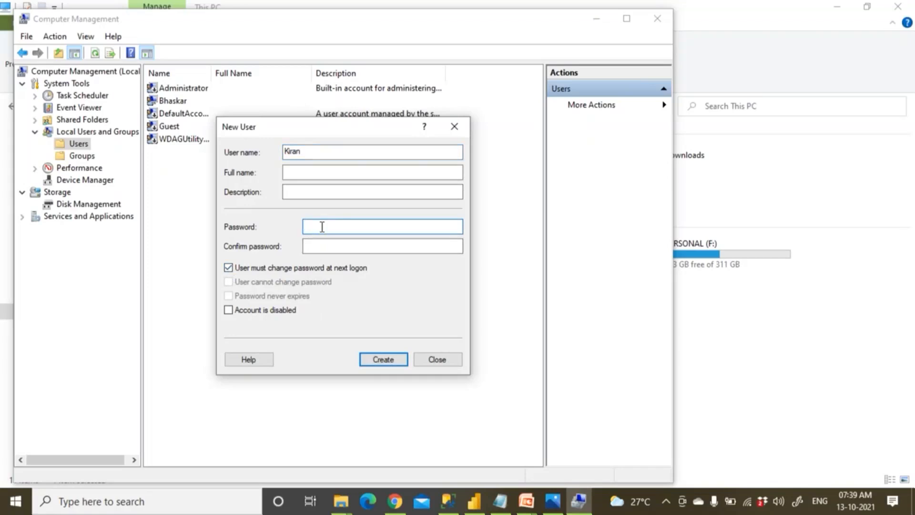
click(313, 246)
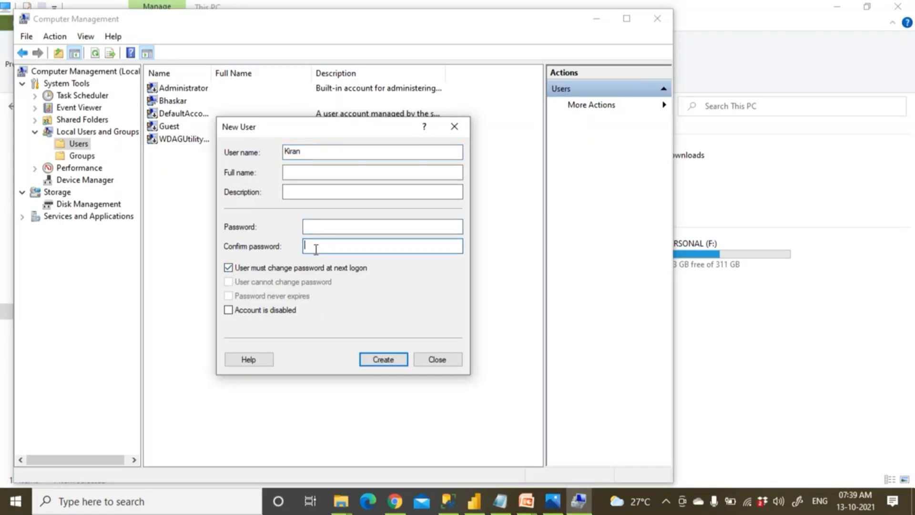
click(228, 268)
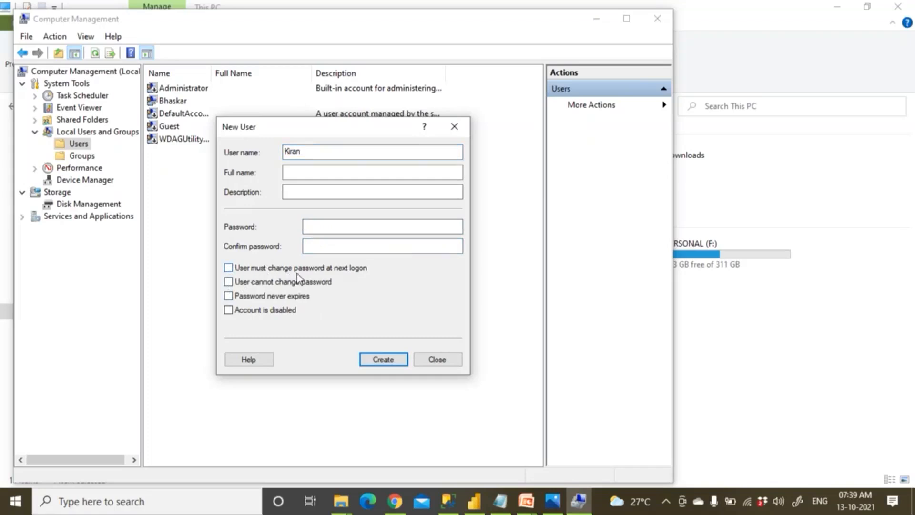
click(228, 268)
click(228, 268)
click(331, 245)
click(327, 227)
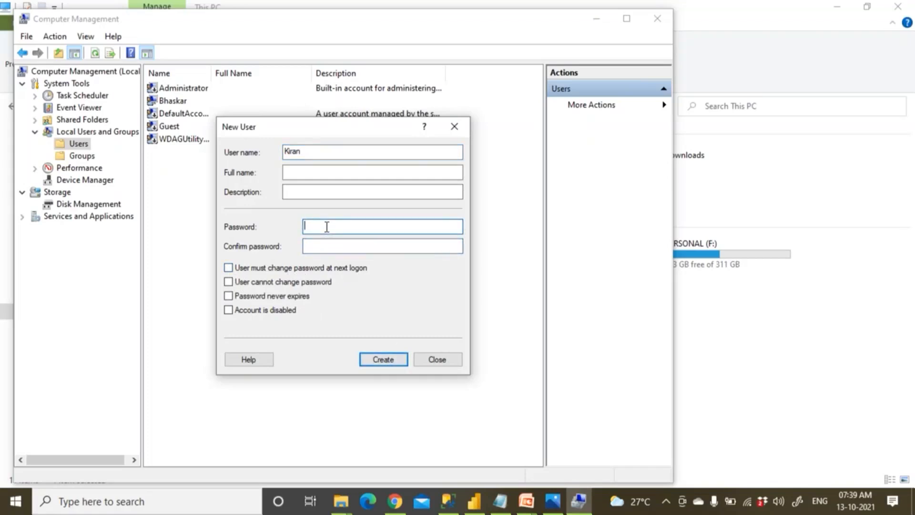
click(450, 359)
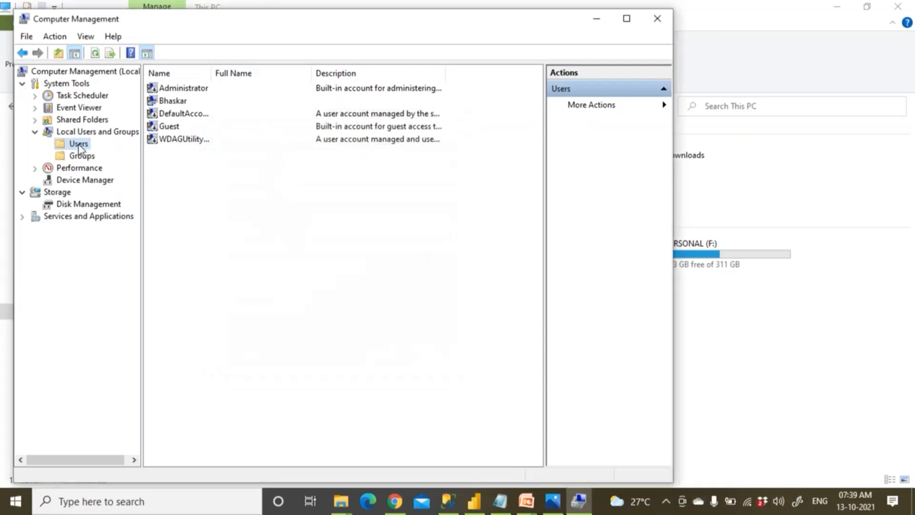
Inspect the personal user account's properties and close them unchanged.
click(177, 102)
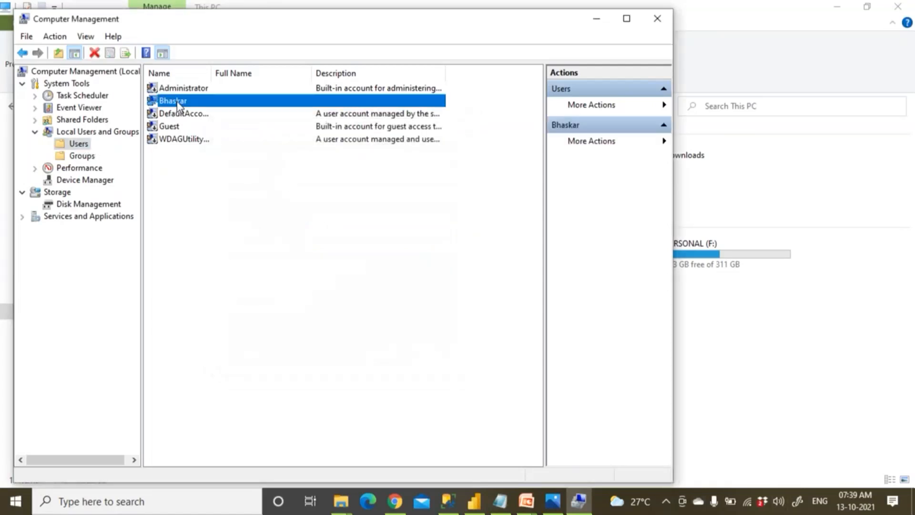
double_click(189, 102)
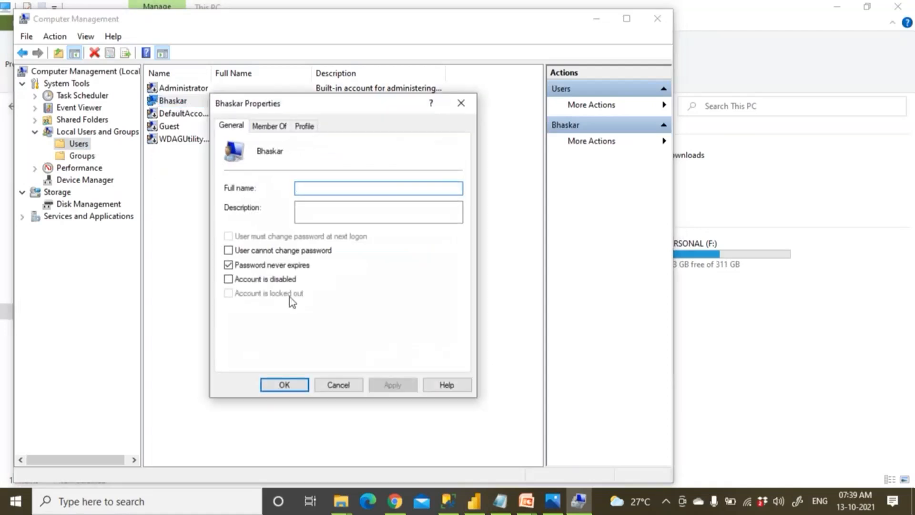
click(338, 385)
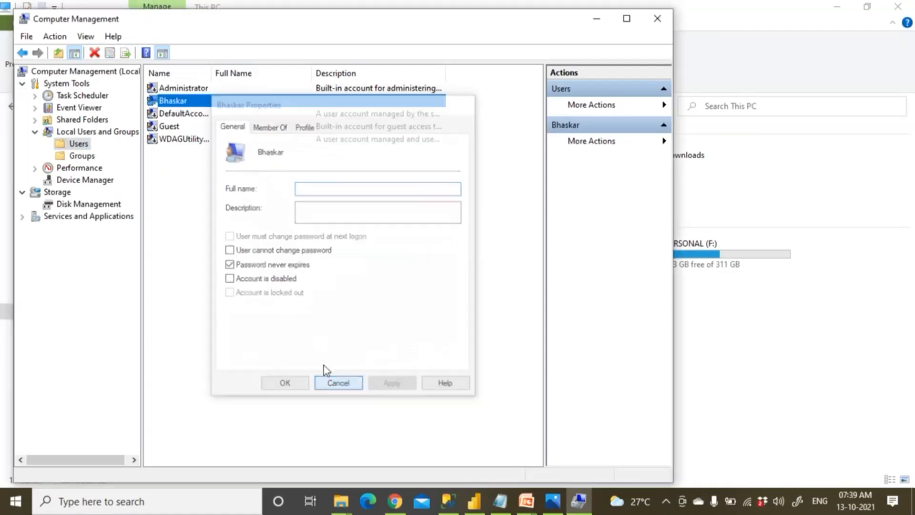
Reset that account's password, then show the list of local groups.
right_click(176, 106)
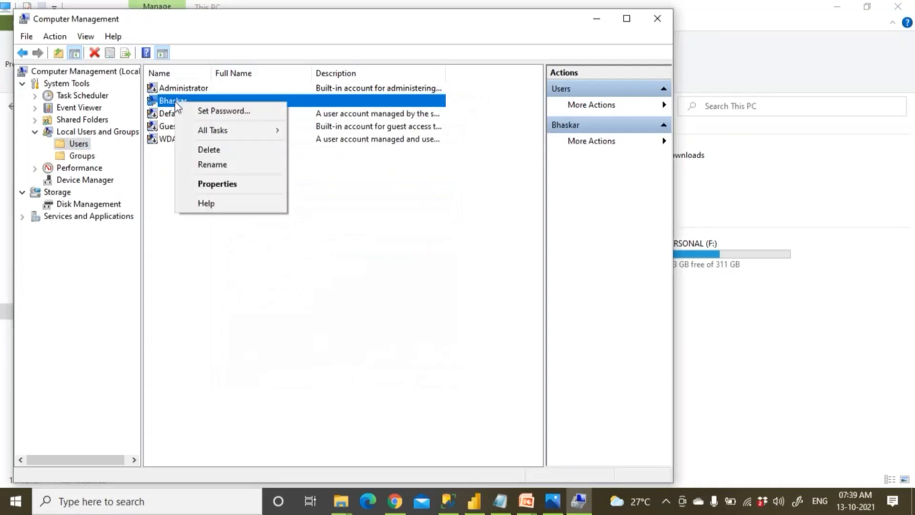
click(209, 113)
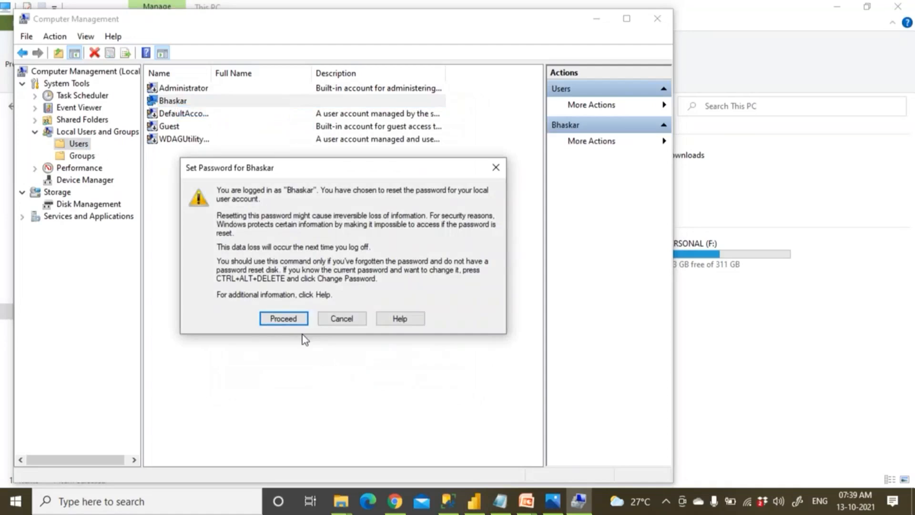
click(301, 321)
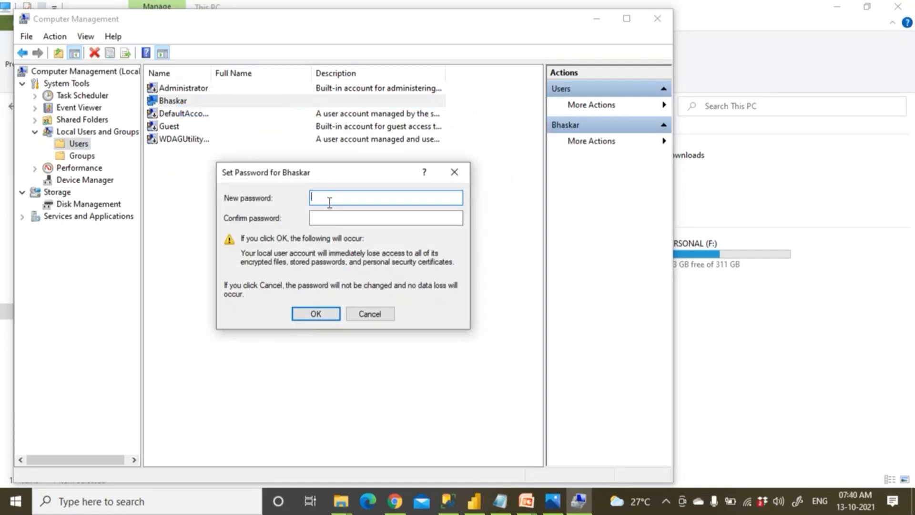
click(316, 314)
click(407, 282)
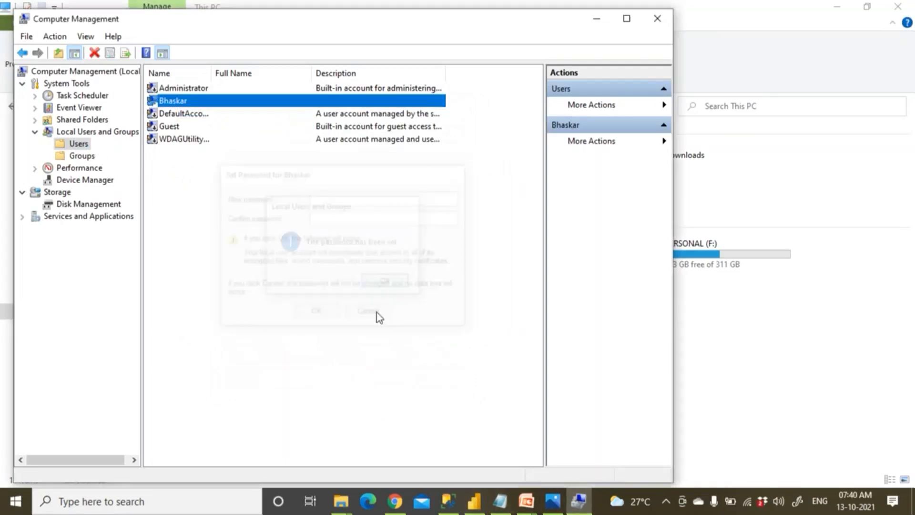
click(76, 156)
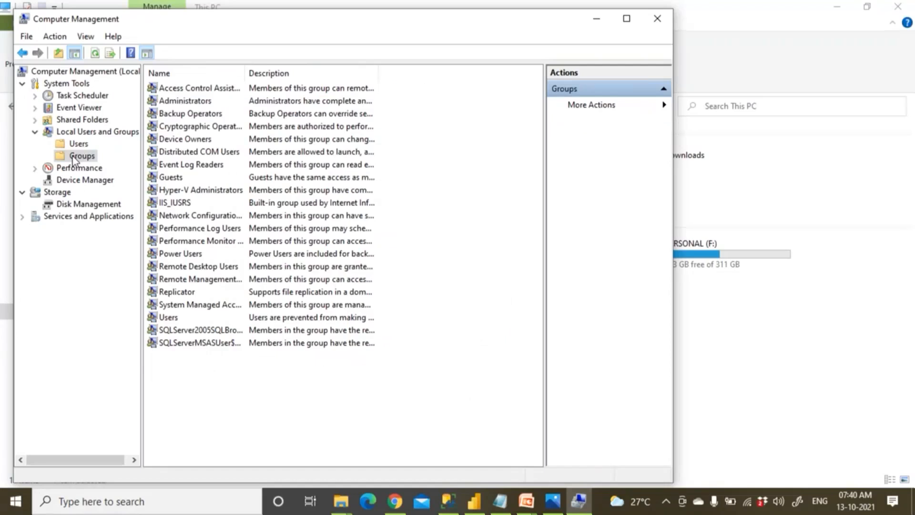
double_click(202, 101)
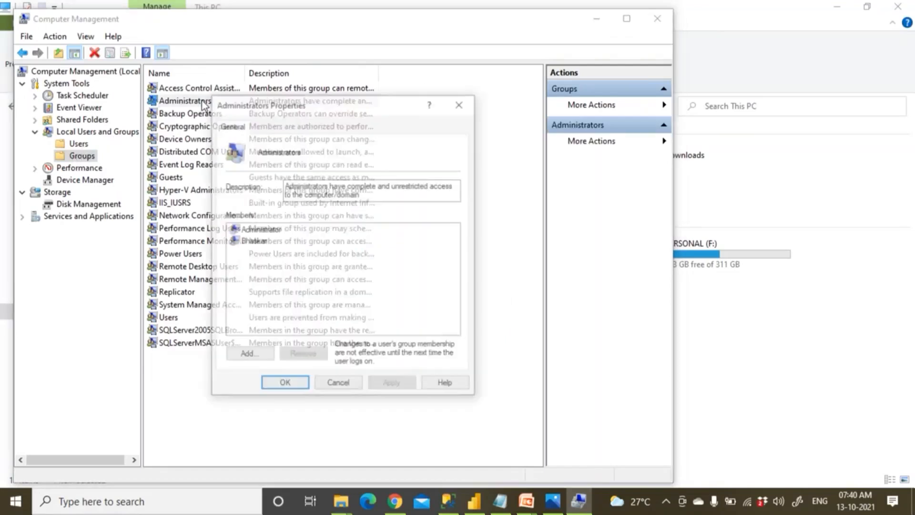
click(255, 242)
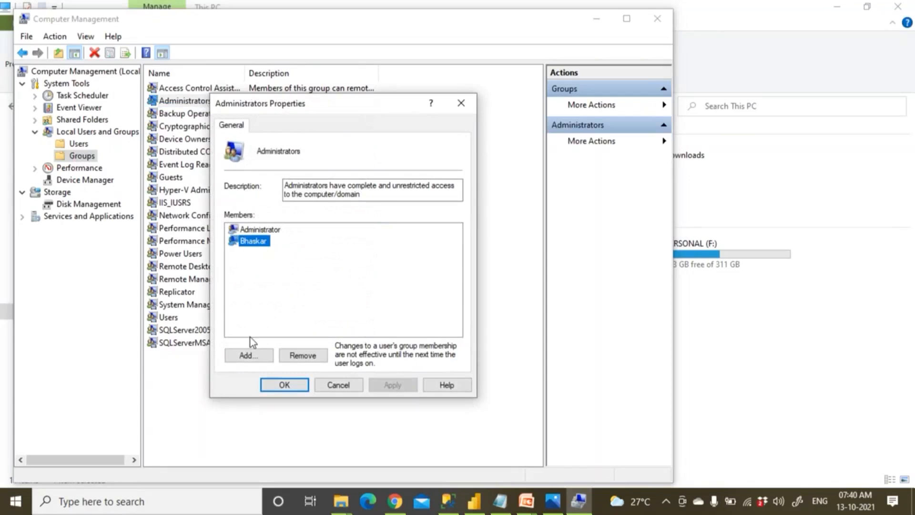
click(248, 355)
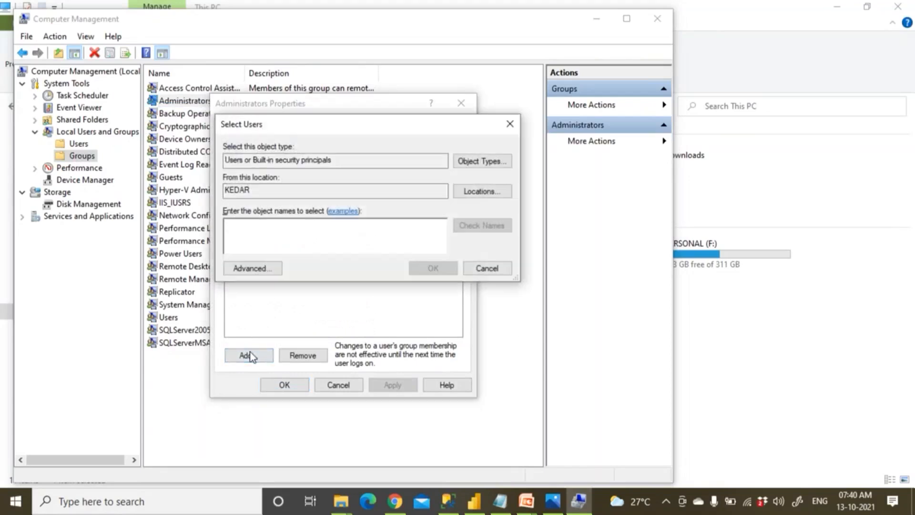
text(kira)
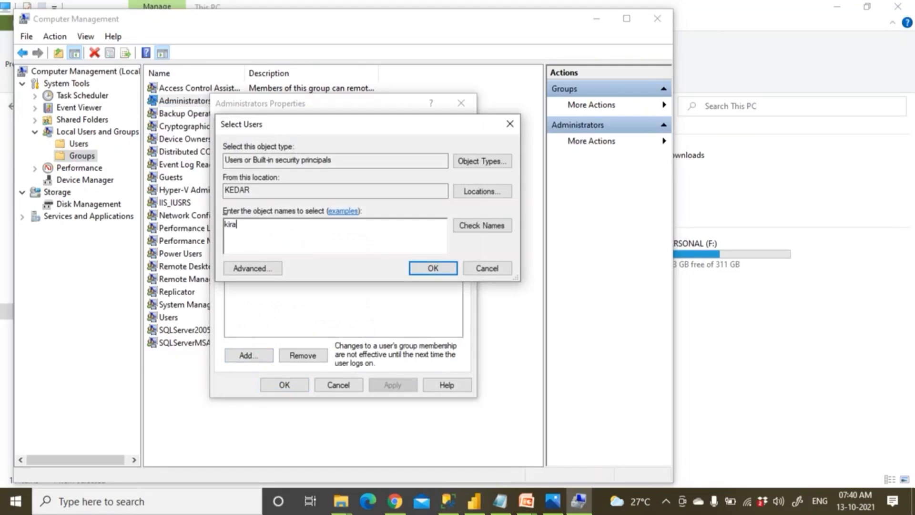
text(n)
click(482, 268)
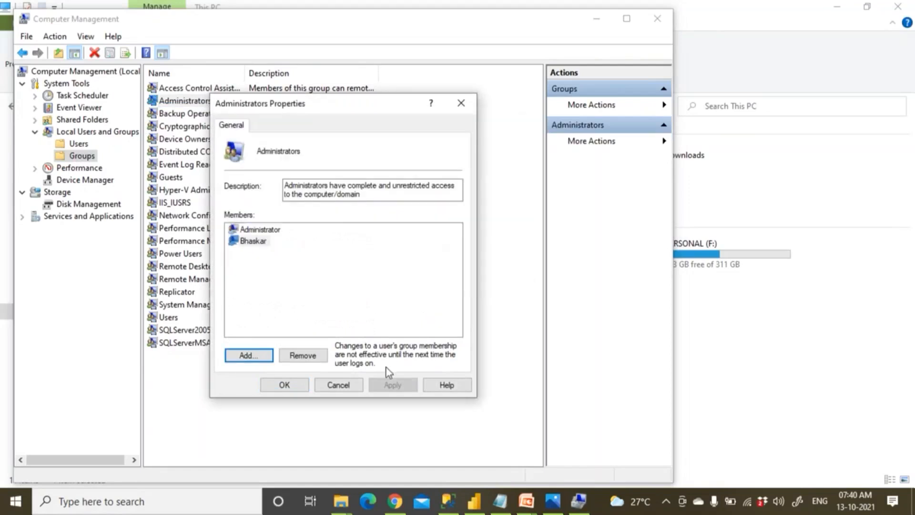
click(342, 385)
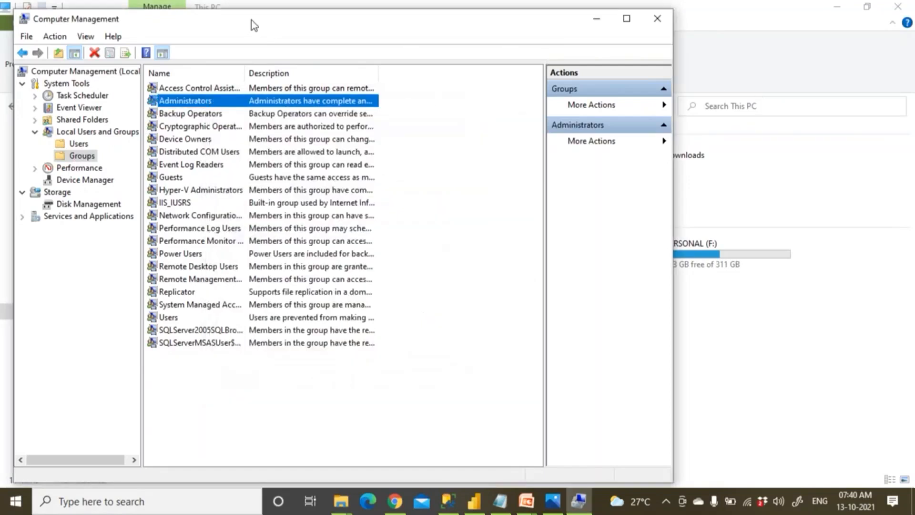
drag(251, 25, 273, 105)
Reopen Computer Management from This PC and list the local user accounts.
click(674, 100)
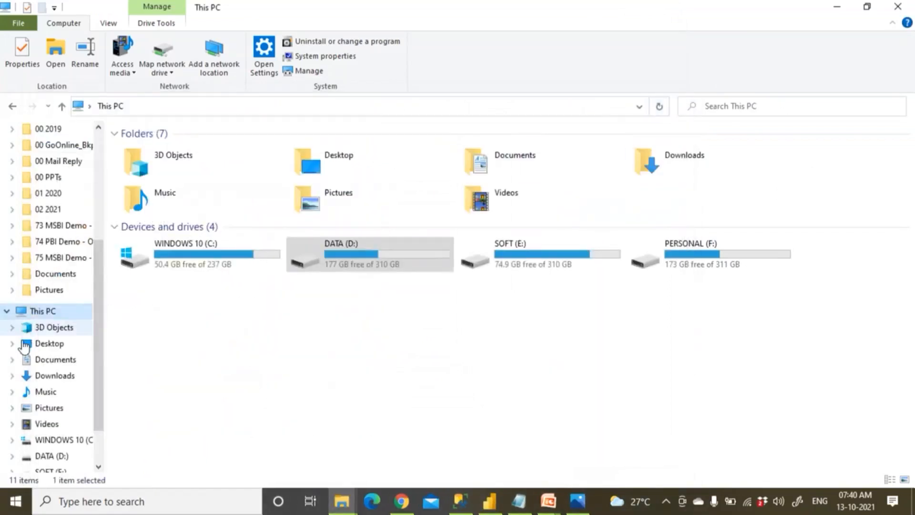
click(50, 315)
right_click(49, 315)
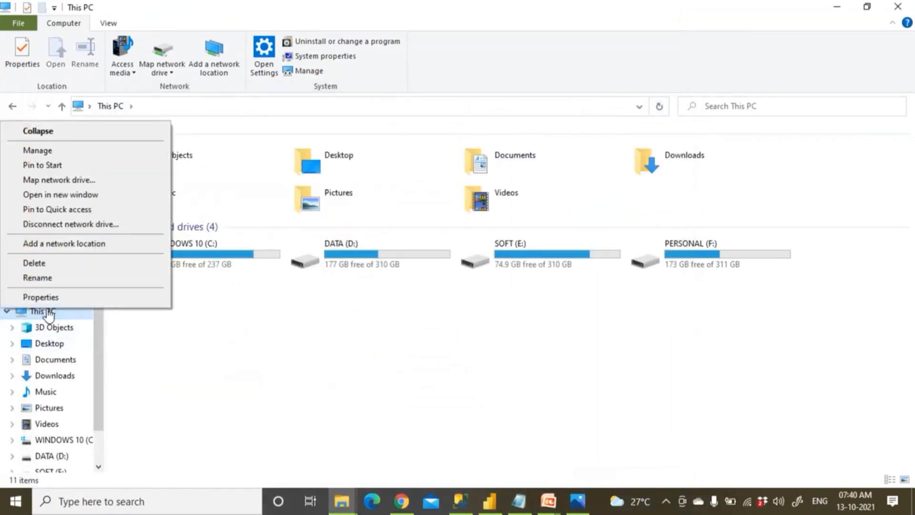
click(57, 152)
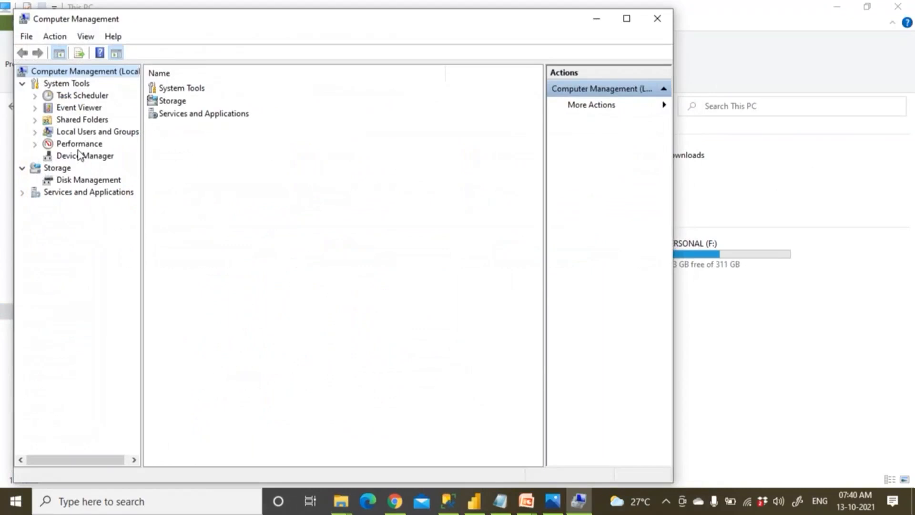
click(81, 133)
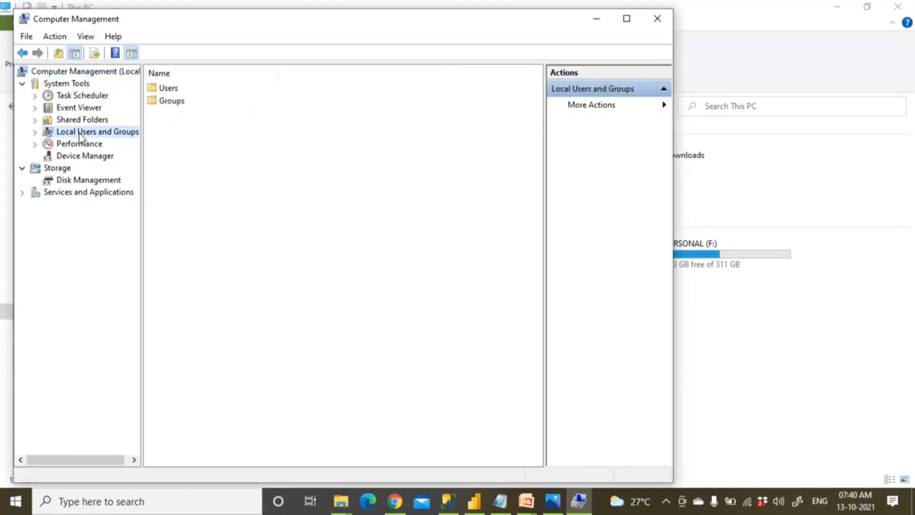
click(35, 132)
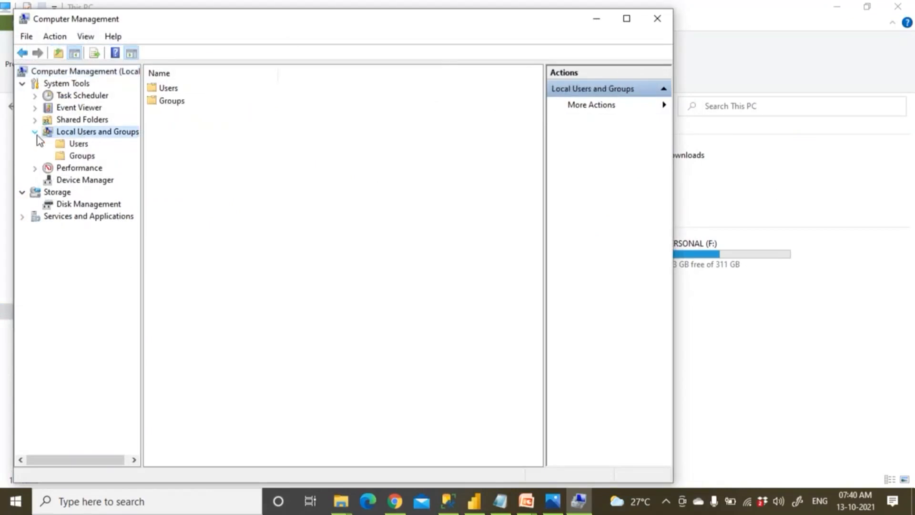
click(79, 144)
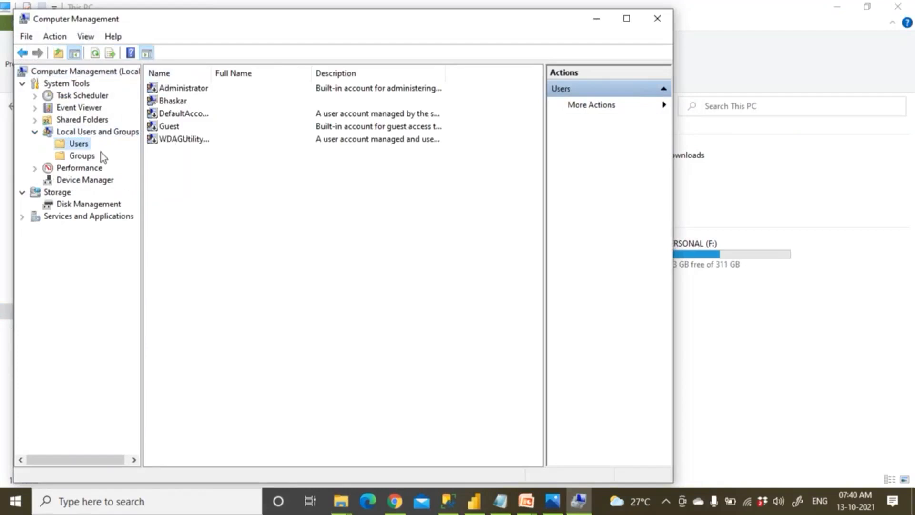
Start a new local user, untick the next-logon password change, and cancel without creating it.
right_click(75, 143)
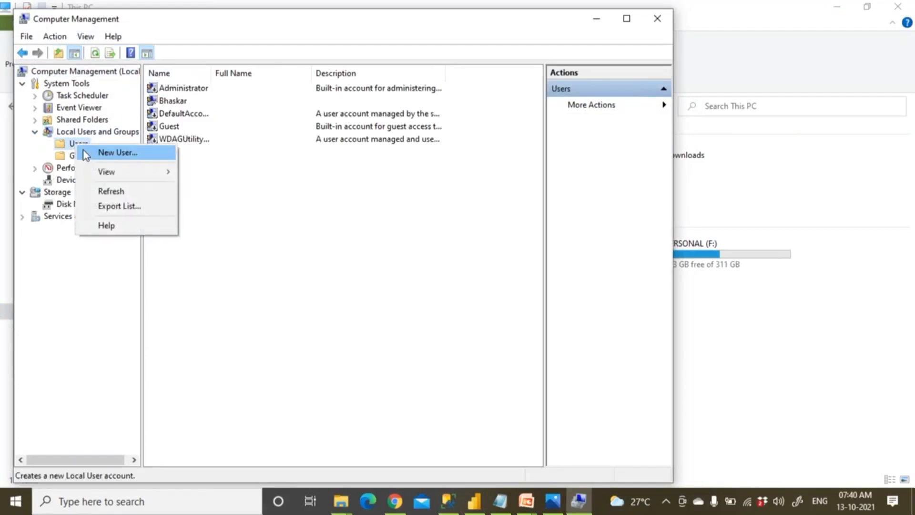
click(87, 153)
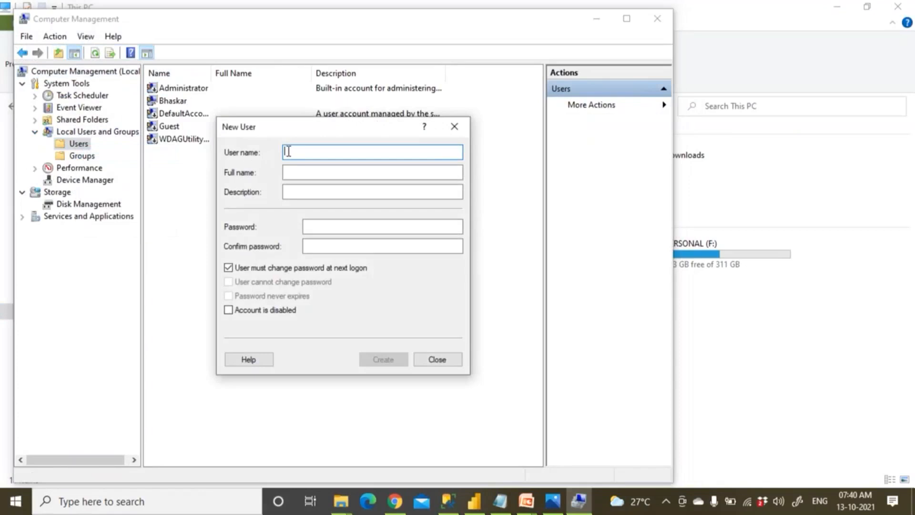
click(256, 269)
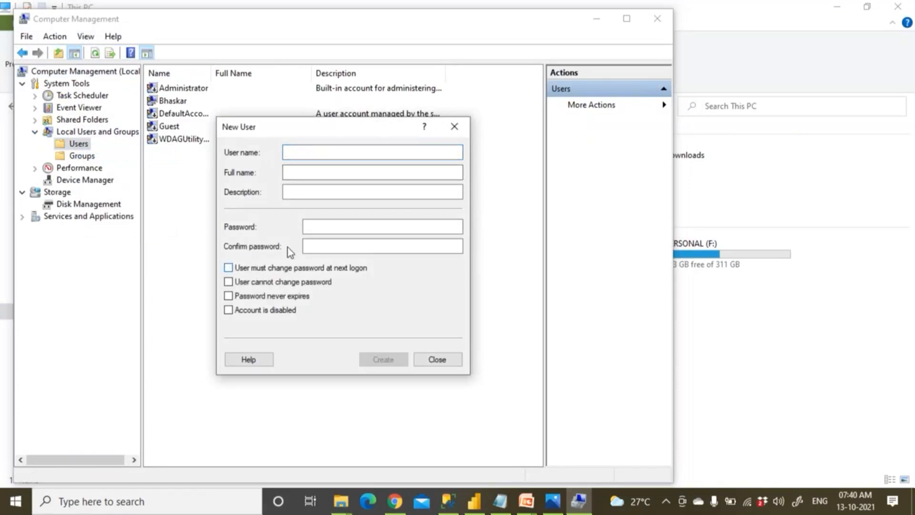
click(314, 245)
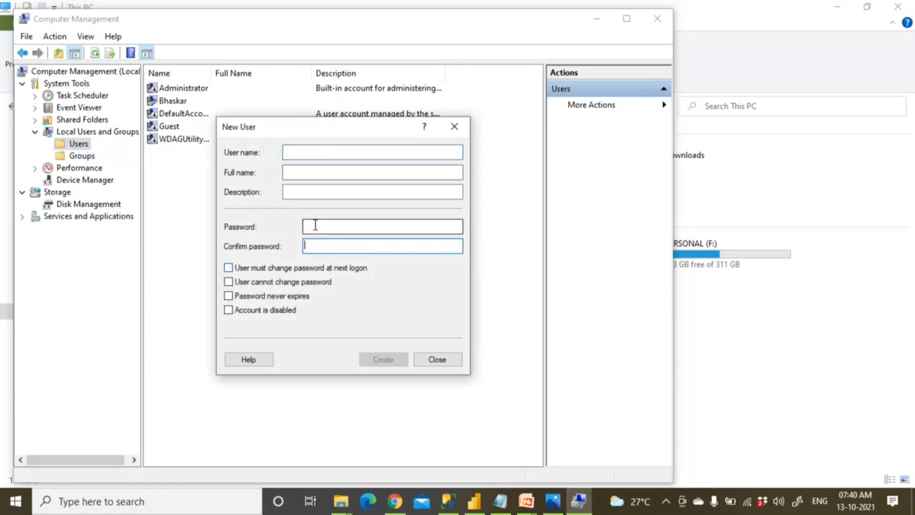
click(448, 365)
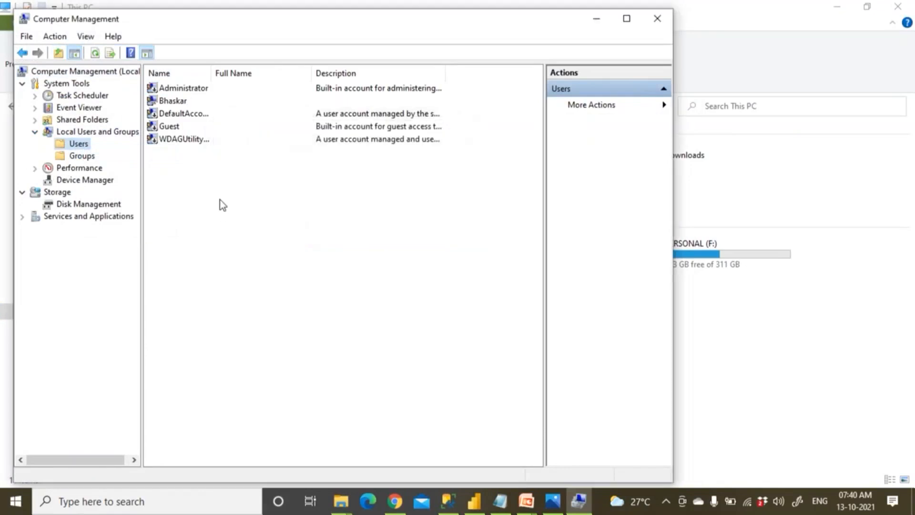
Begin setting the logged-in account's password but cancel, leaving it unchanged.
right_click(177, 102)
click(184, 111)
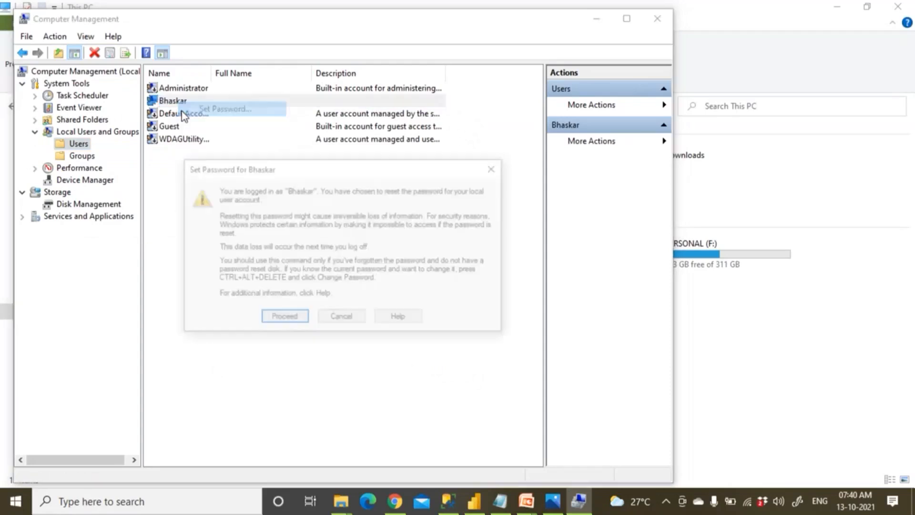
click(286, 320)
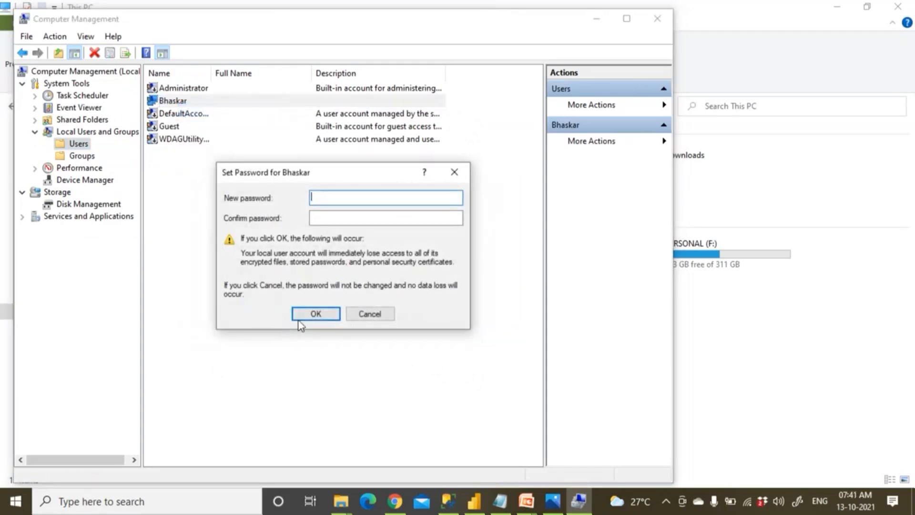
click(364, 316)
Open the Administrators group properties, enter a user name to add, and confirm.
click(82, 156)
double_click(193, 103)
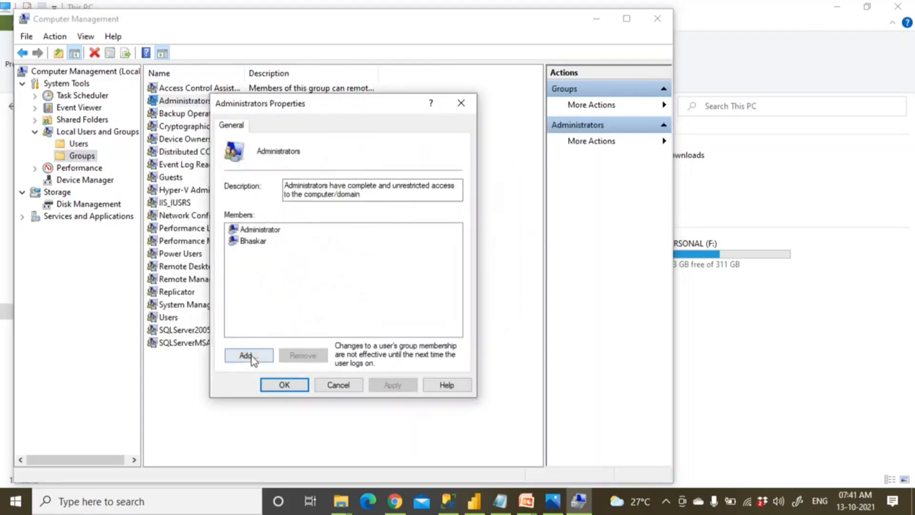
click(256, 243)
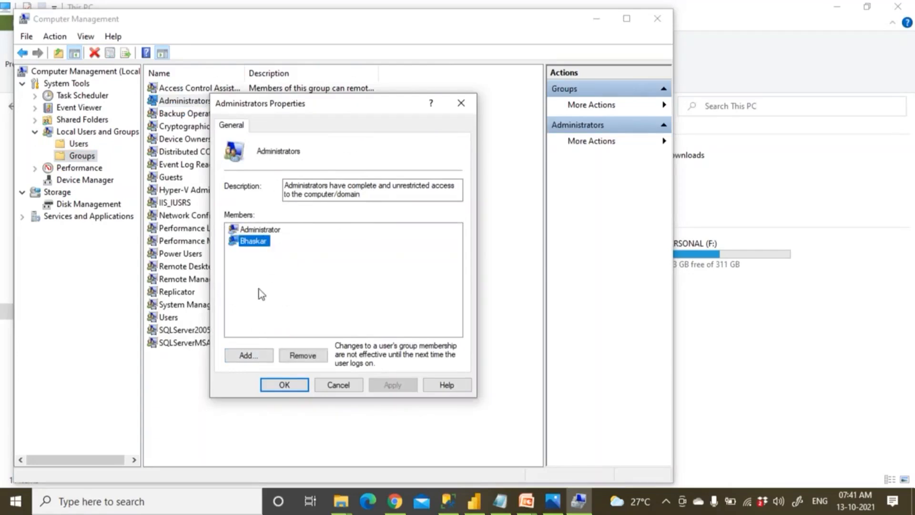
click(256, 356)
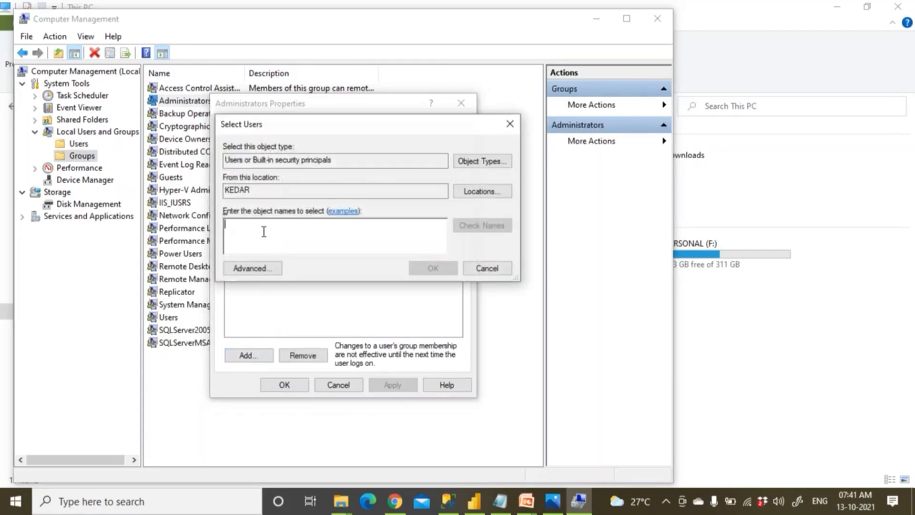
text(kiran)
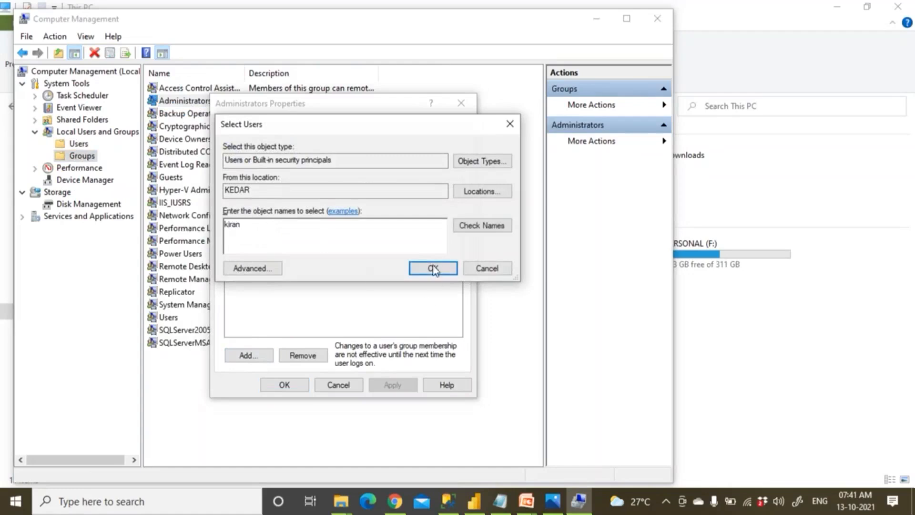
click(484, 270)
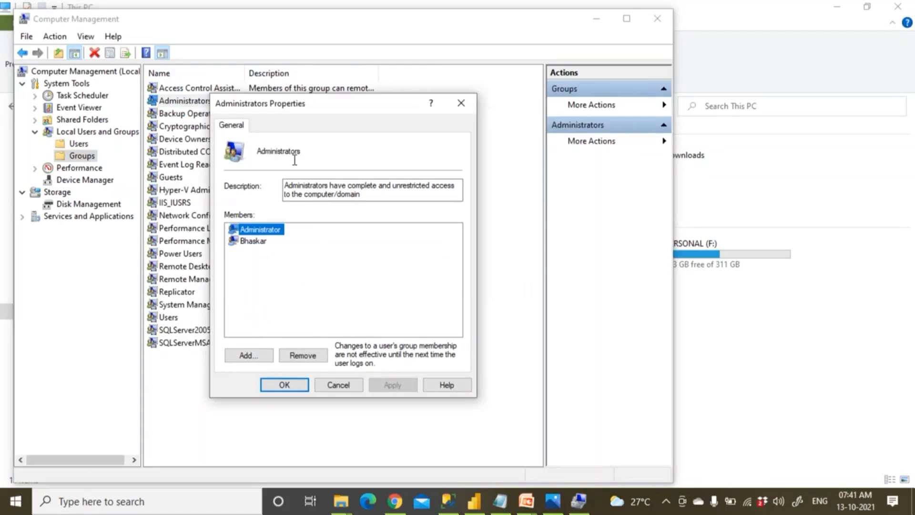
click(284, 386)
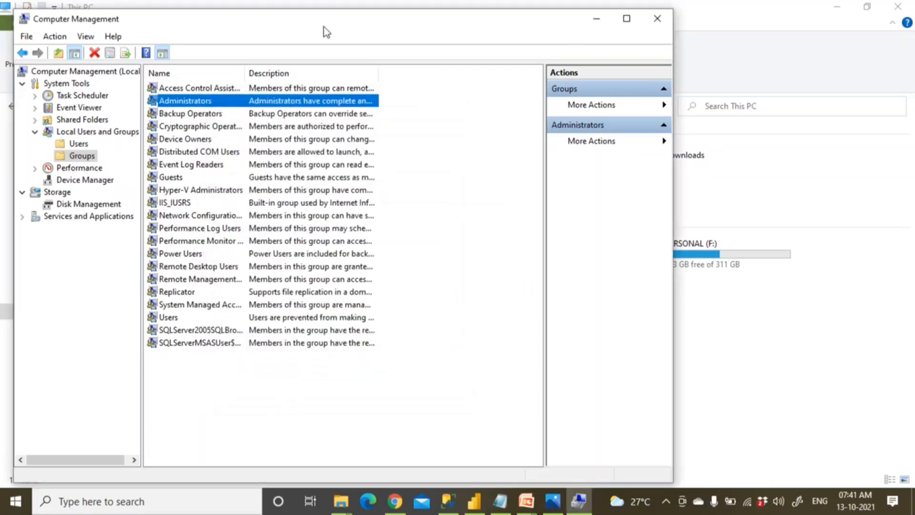
Close Computer Management and return to the Power BI Excel_Emp gateway settings.
drag(324, 22, 349, 98)
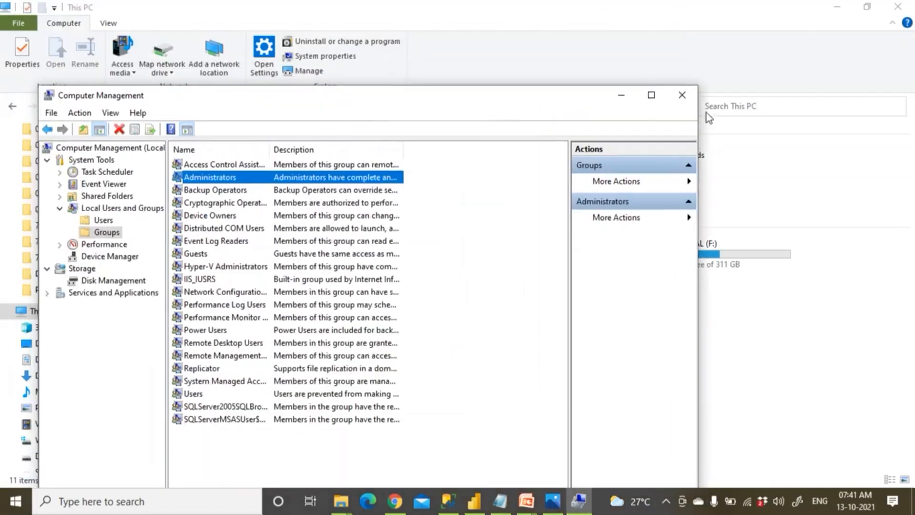
click(681, 95)
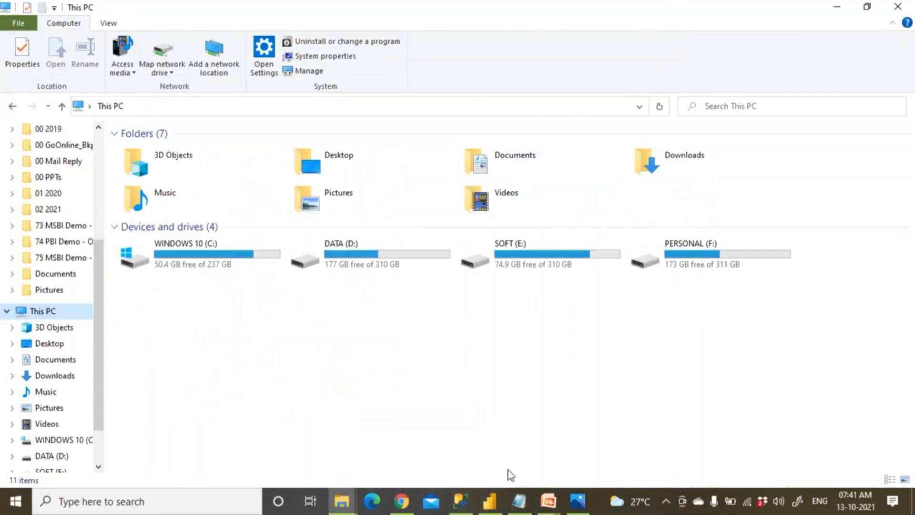
click(401, 500)
scroll(283, 233, up, 2)
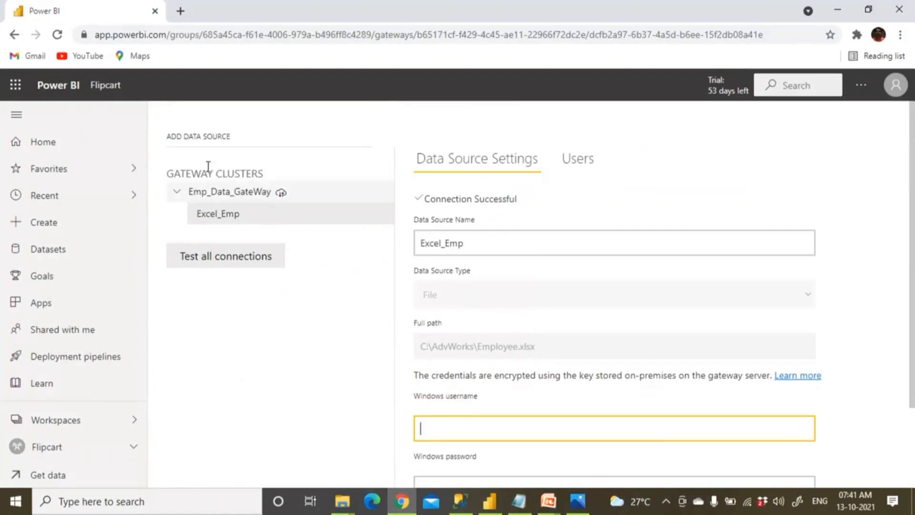
Refresh Excel_Emp_Data_Oct13th2021 from the Flipcart dataset list and bring back the setup notes.
click(106, 88)
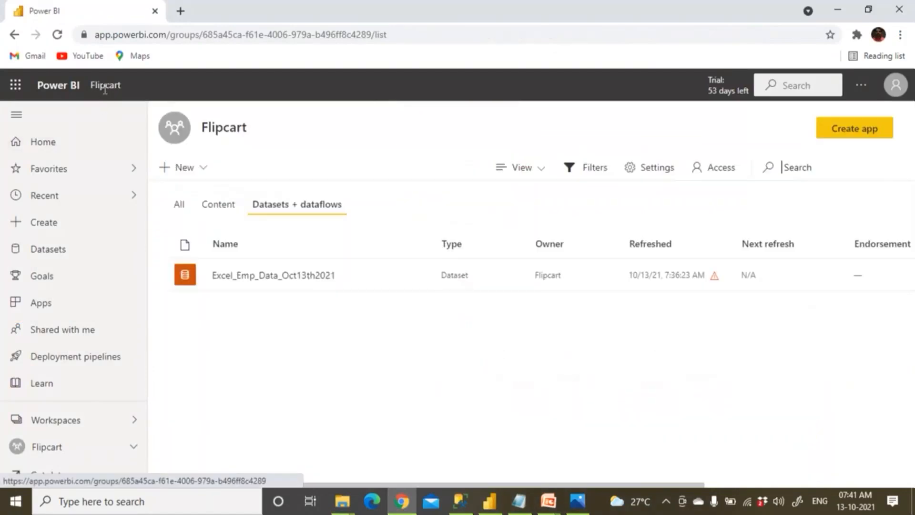
mouse_move(389, 285)
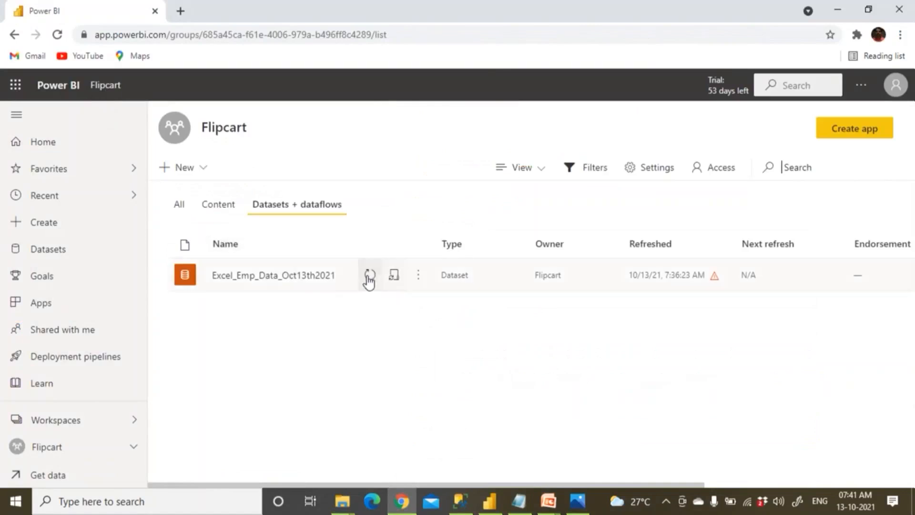
click(369, 277)
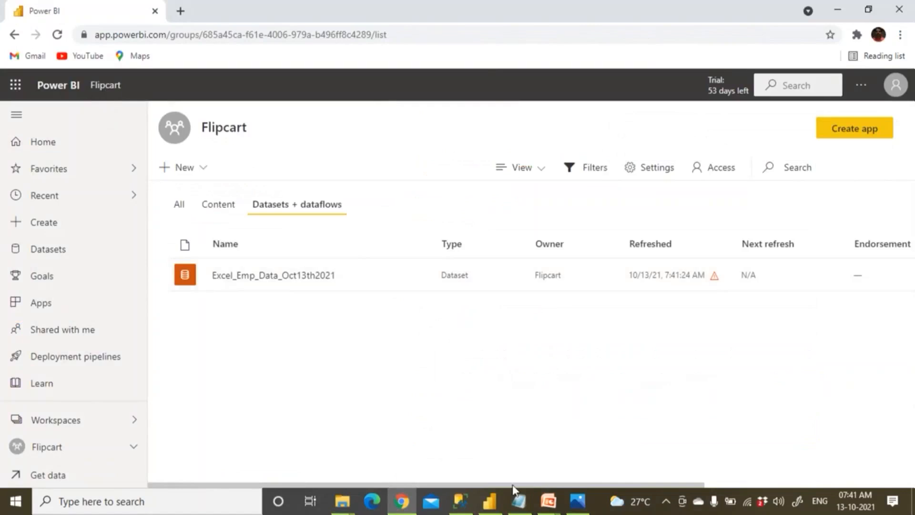
click(519, 498)
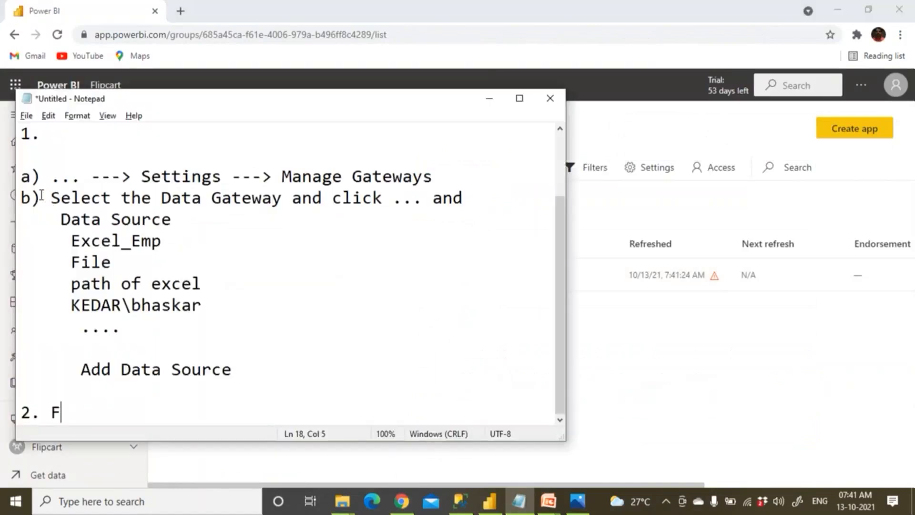
drag(21, 172, 245, 374)
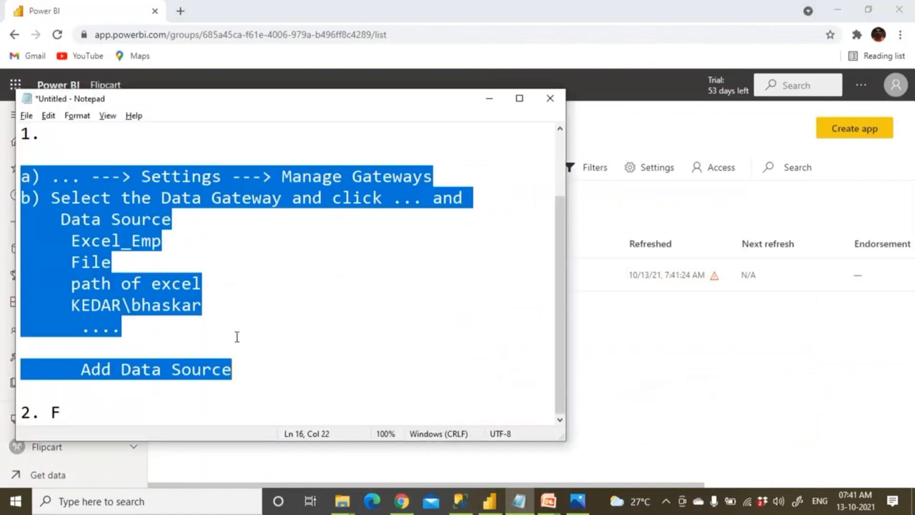
click(201, 369)
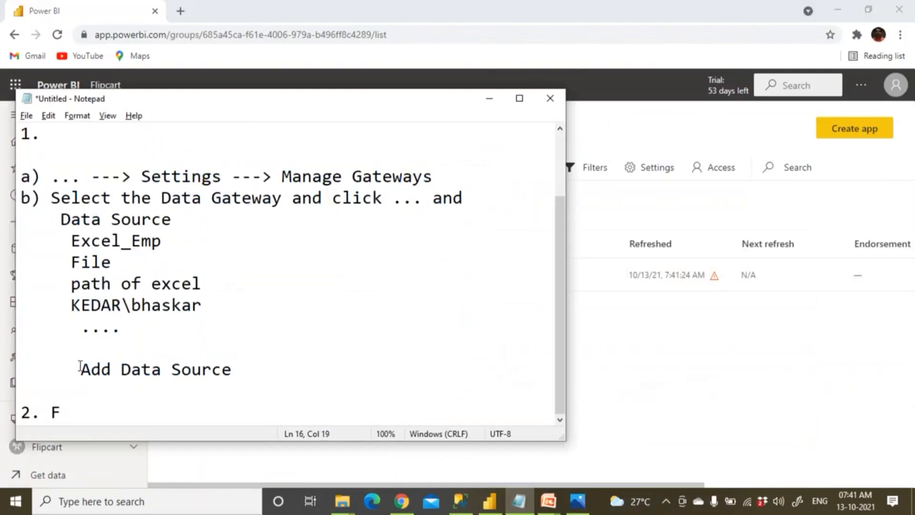
drag(80, 370, 192, 370)
drag(77, 413, 7, 419)
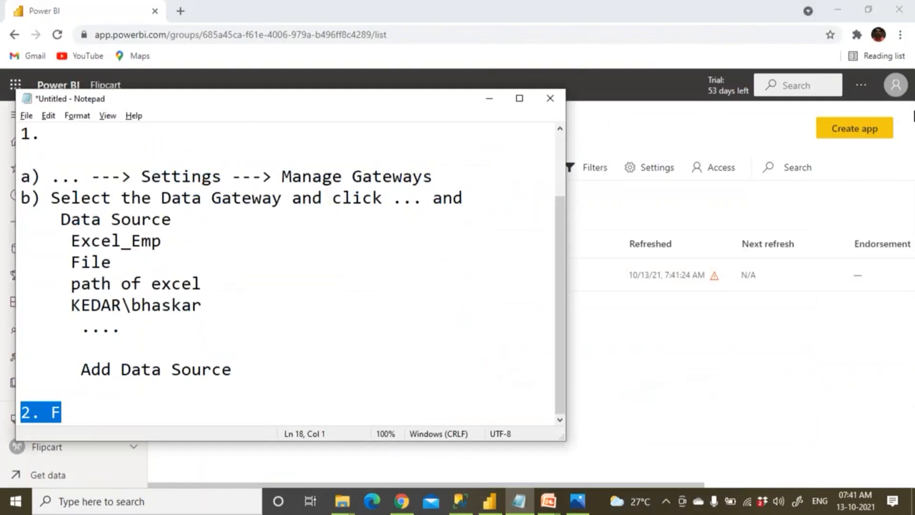
click(812, 365)
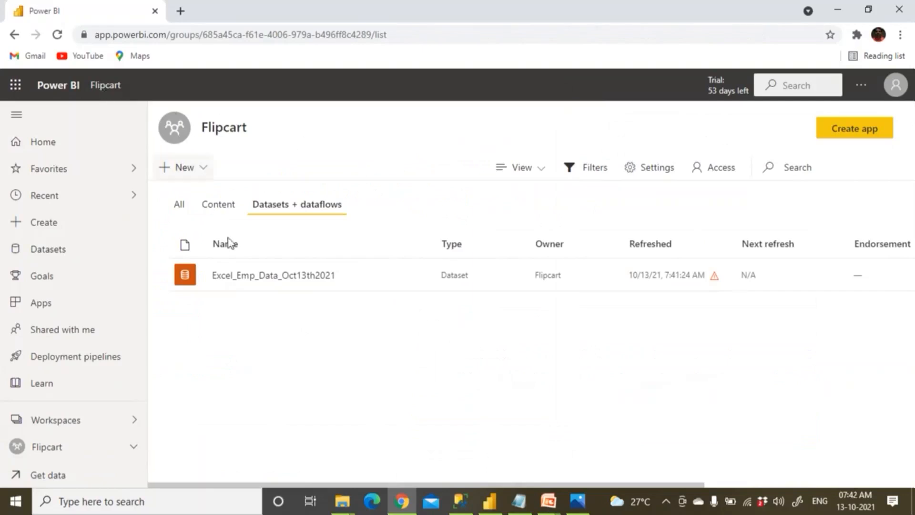
Open the dataset's settings and expand its Gateway connection section.
mouse_move(350, 281)
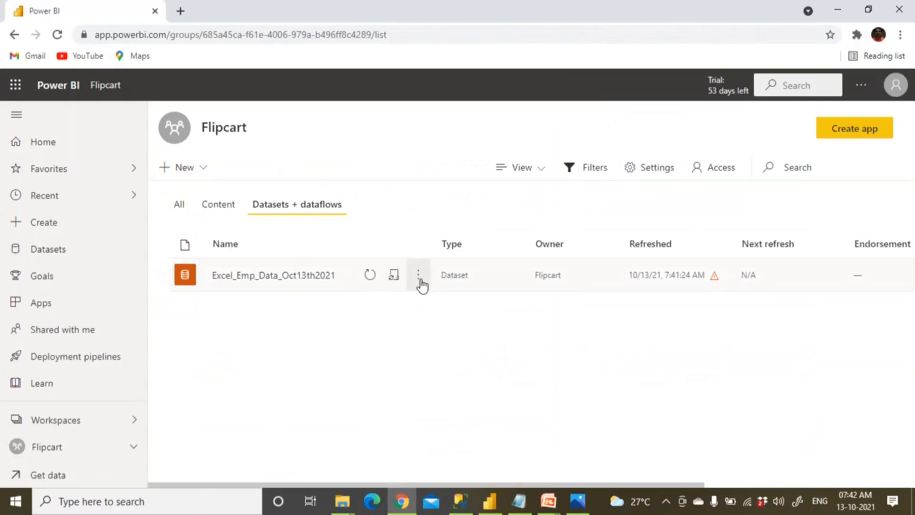
click(420, 284)
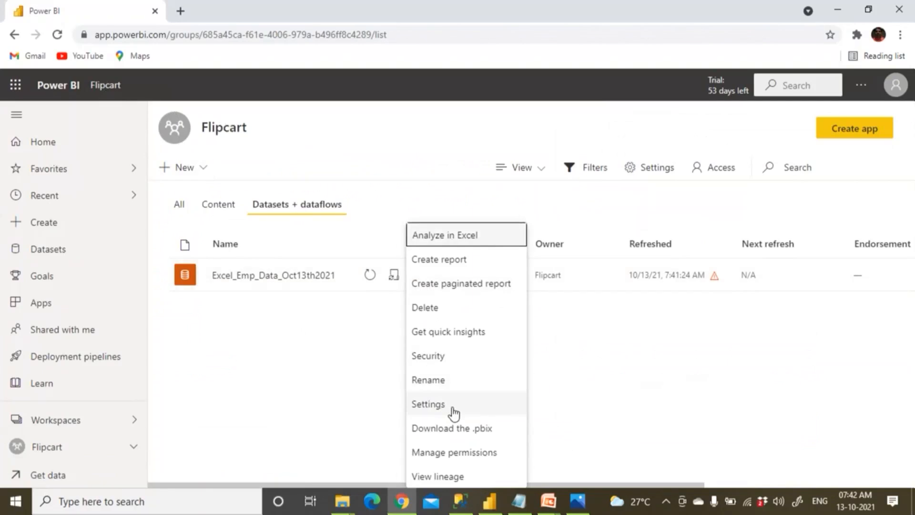
click(451, 407)
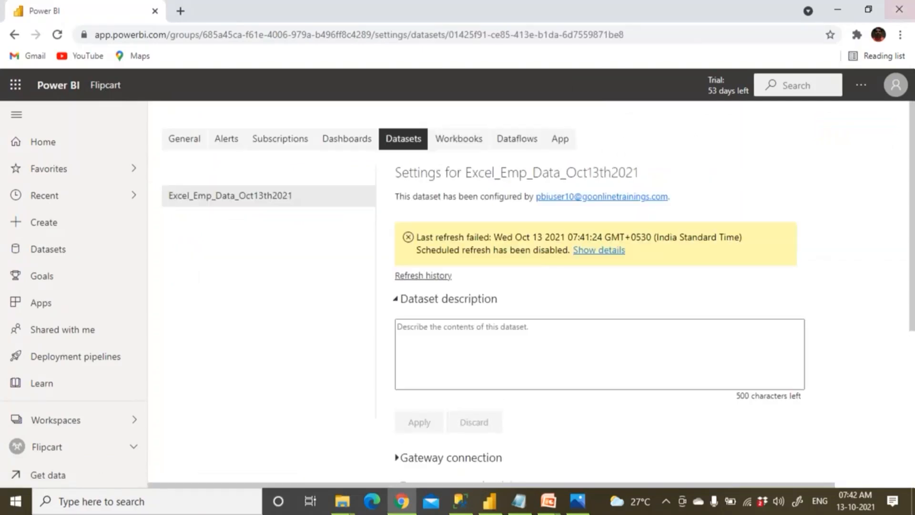
scroll(398, 396, down, 1)
scroll(398, 397, down, 1)
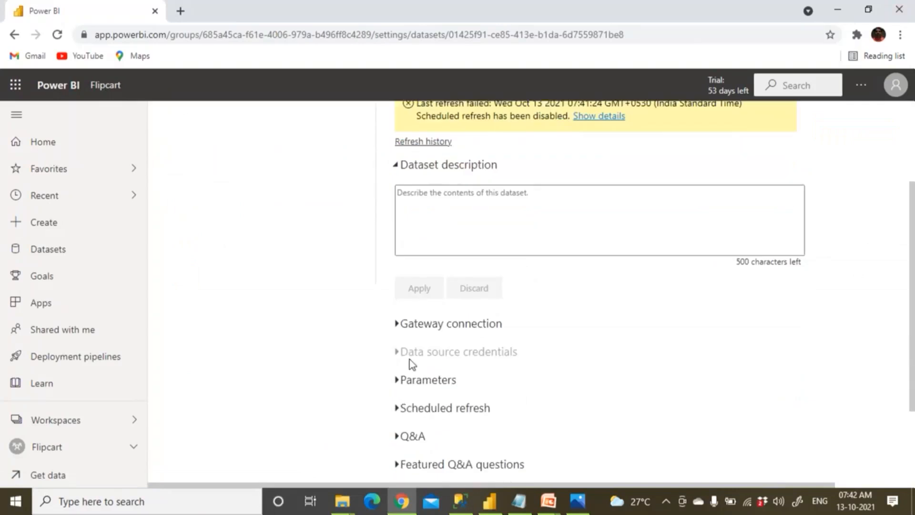
click(400, 326)
Map the employee.xlsx source to Excel_Emp, apply it, and return to Flipcart.
scroll(444, 371, down, 2)
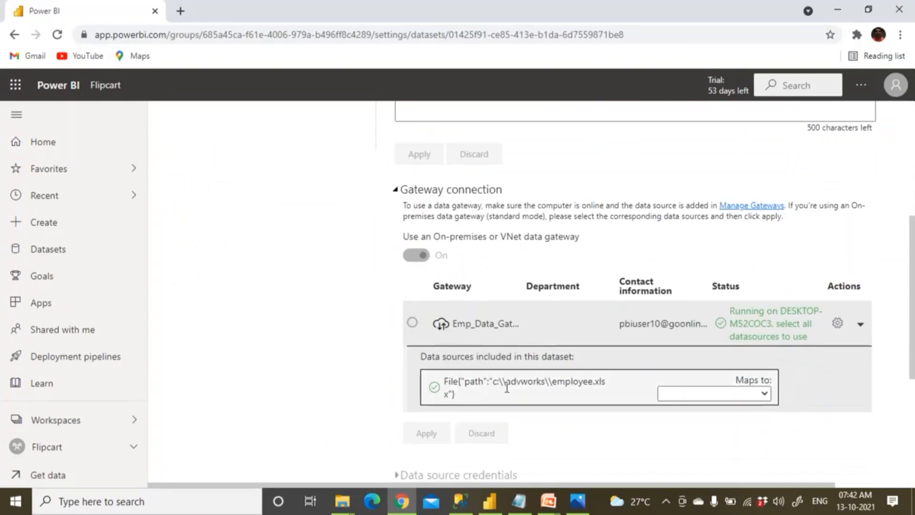
click(765, 393)
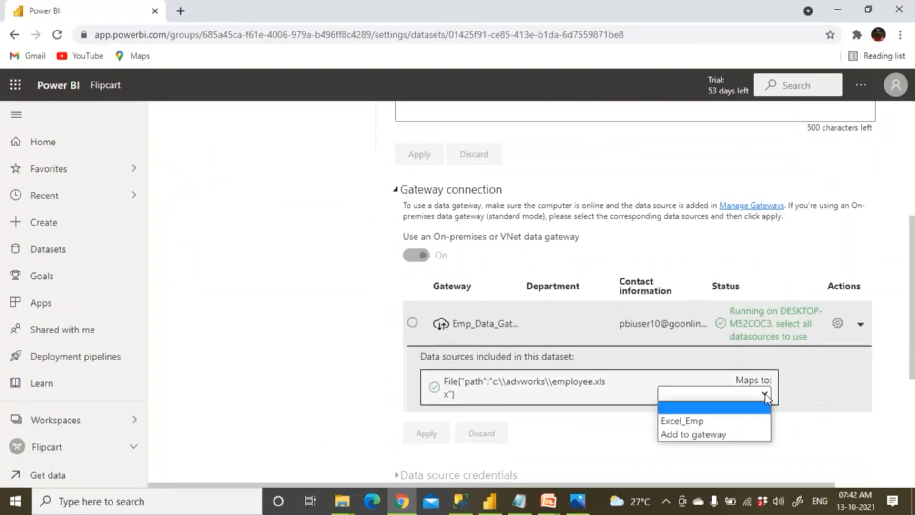
click(726, 421)
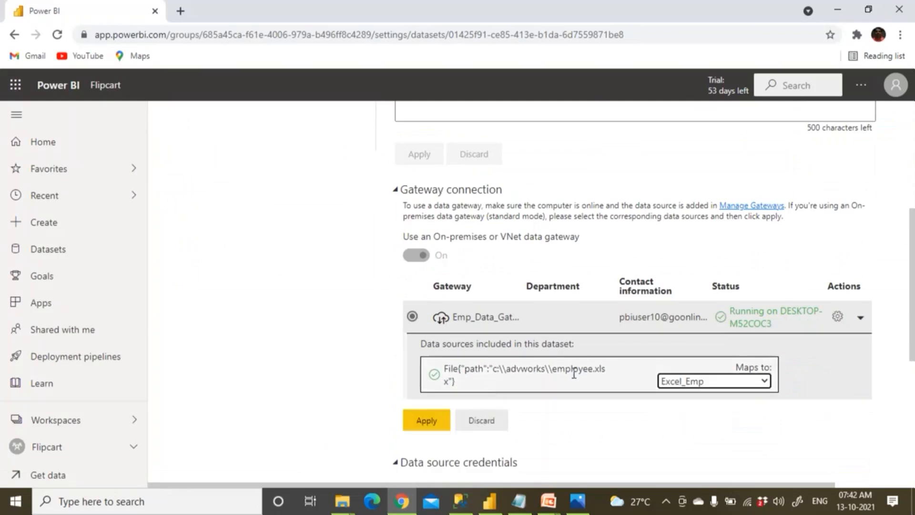
click(430, 422)
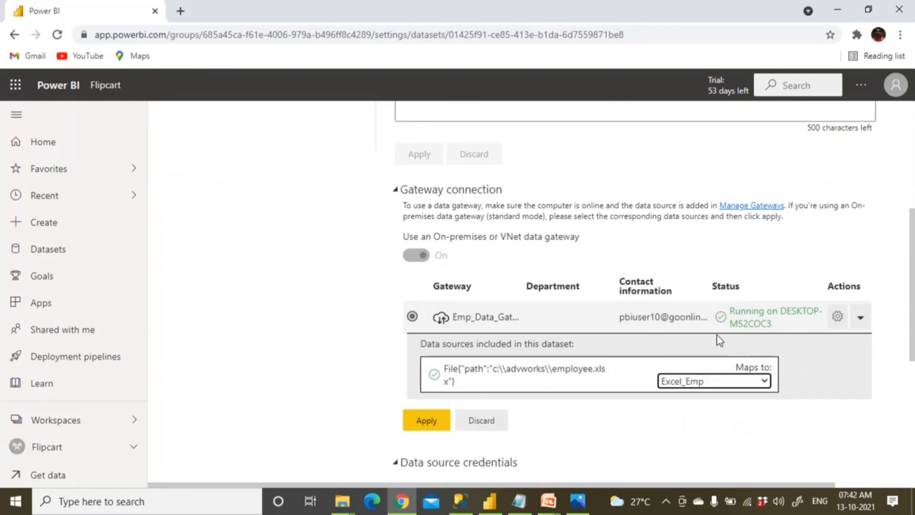
click(438, 421)
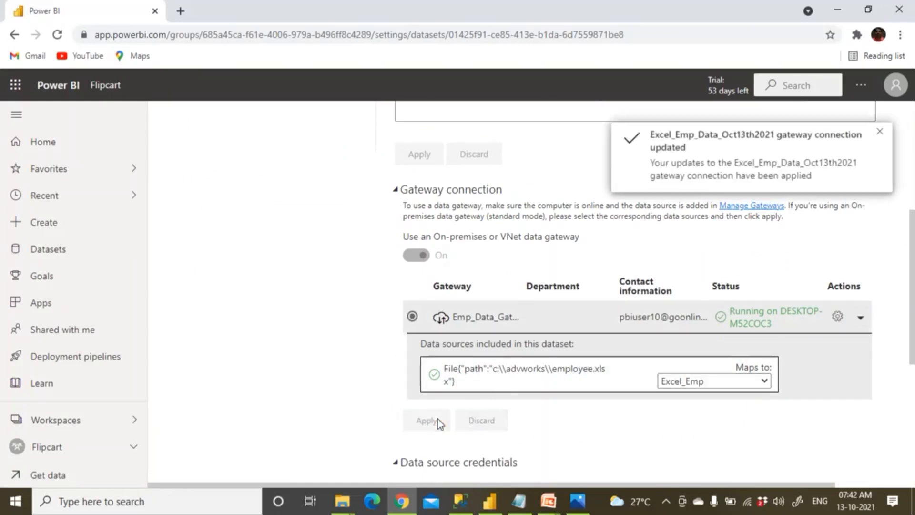
click(880, 131)
scroll(470, 252, up, 5)
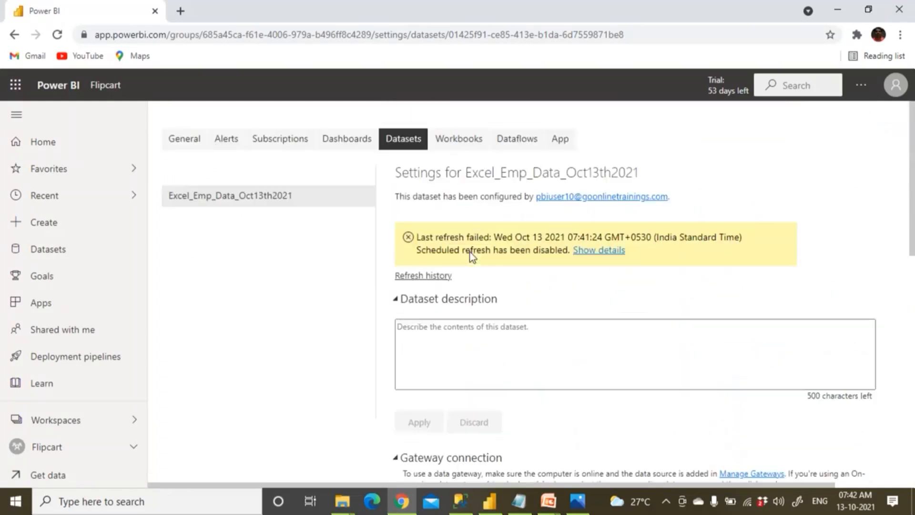
click(106, 85)
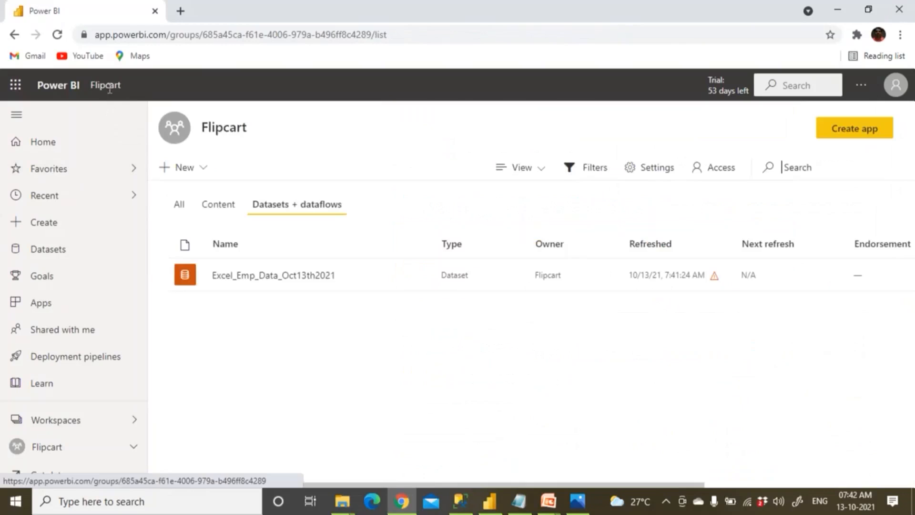
click(222, 209)
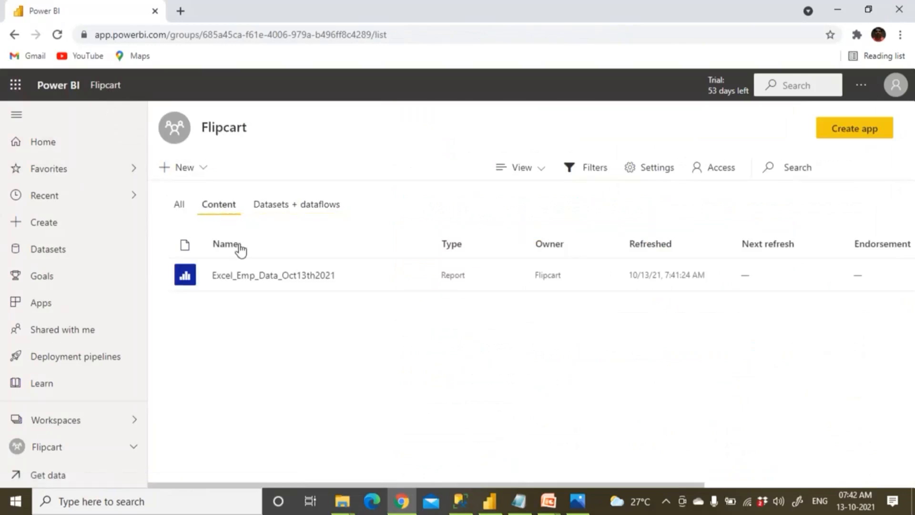
click(255, 280)
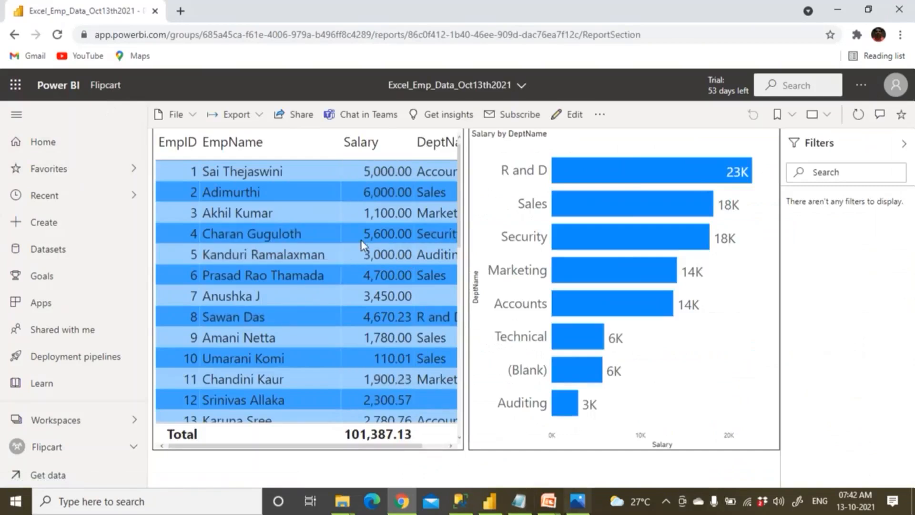
click(59, 35)
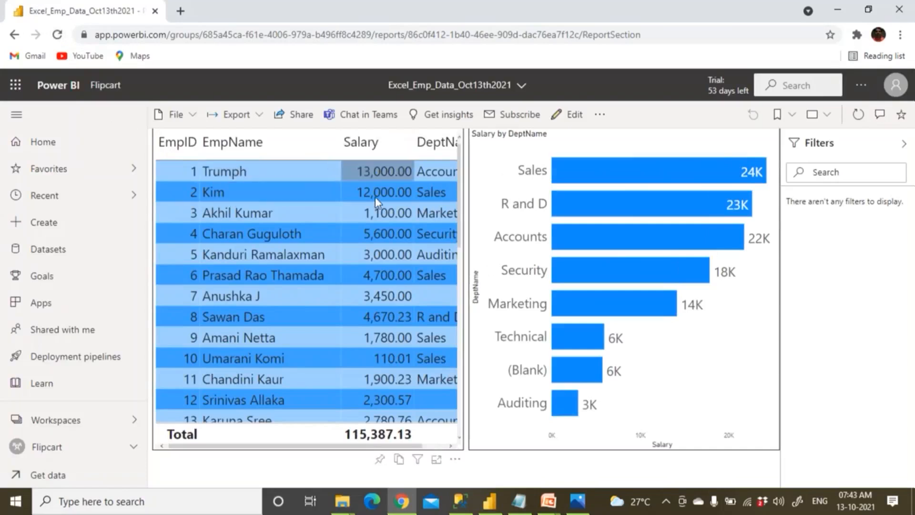
click(106, 85)
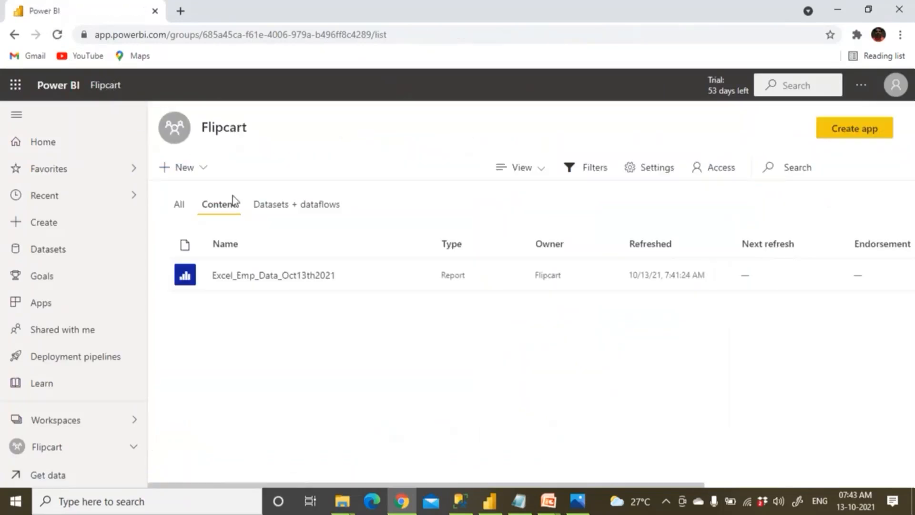
click(284, 214)
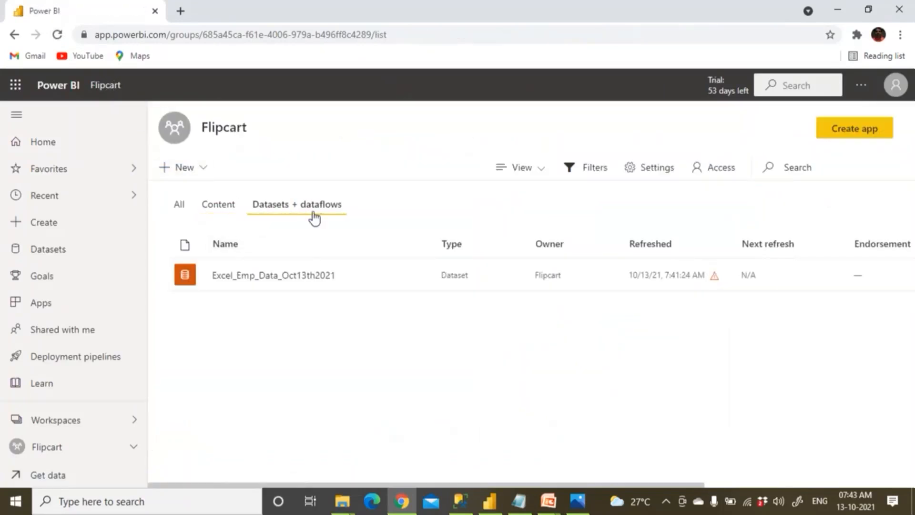
mouse_move(376, 279)
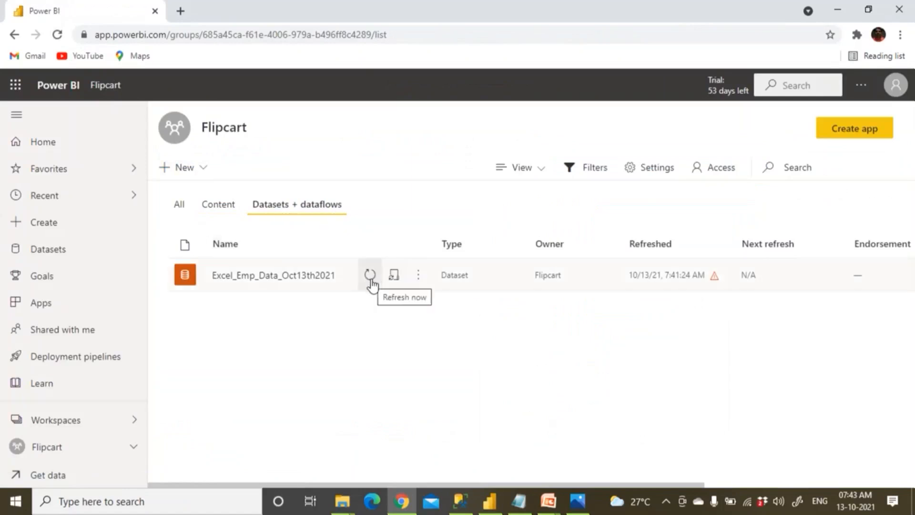
click(347, 503)
Open the Employee workbook and change employee 1's name and salary to 11000.
click(392, 461)
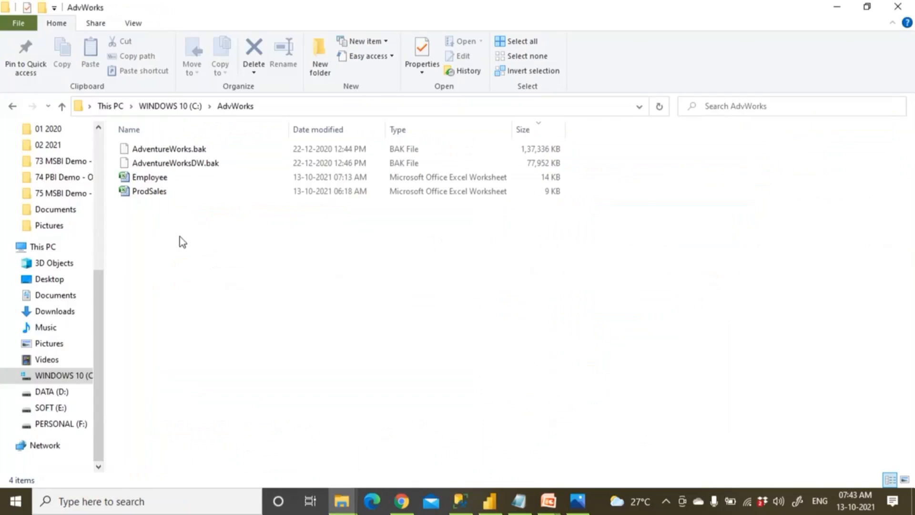
click(167, 178)
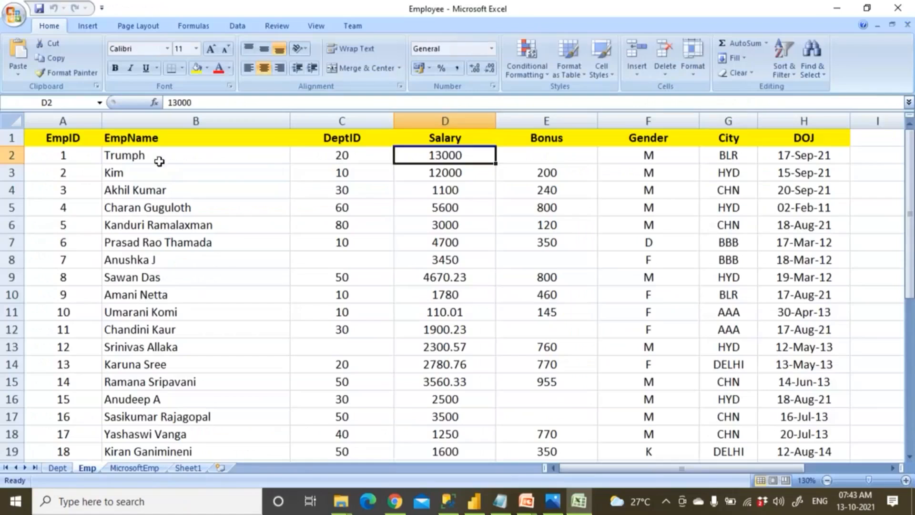
click(158, 155)
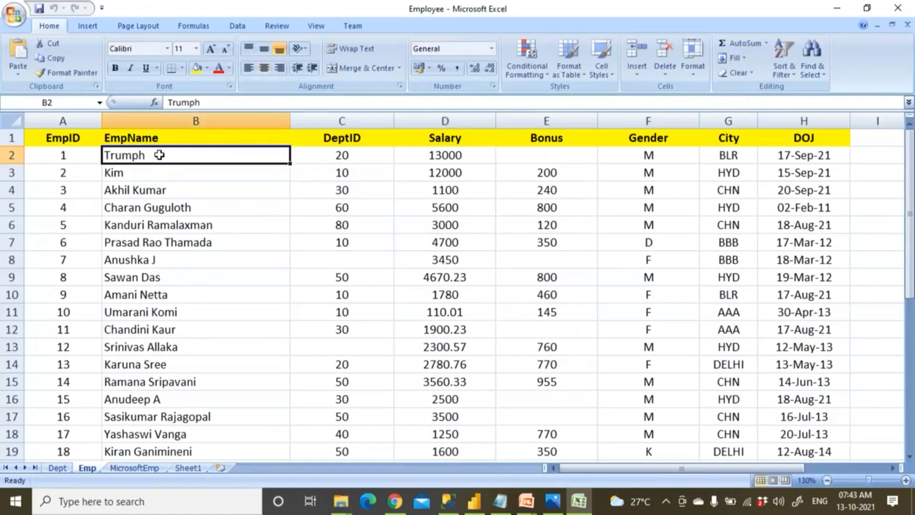
text(Baiden)
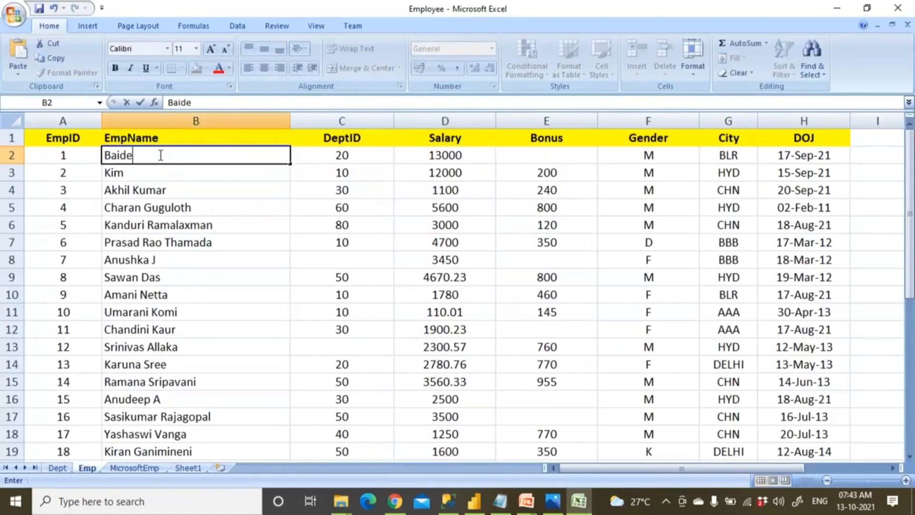
key(Tab)
key(Tab)
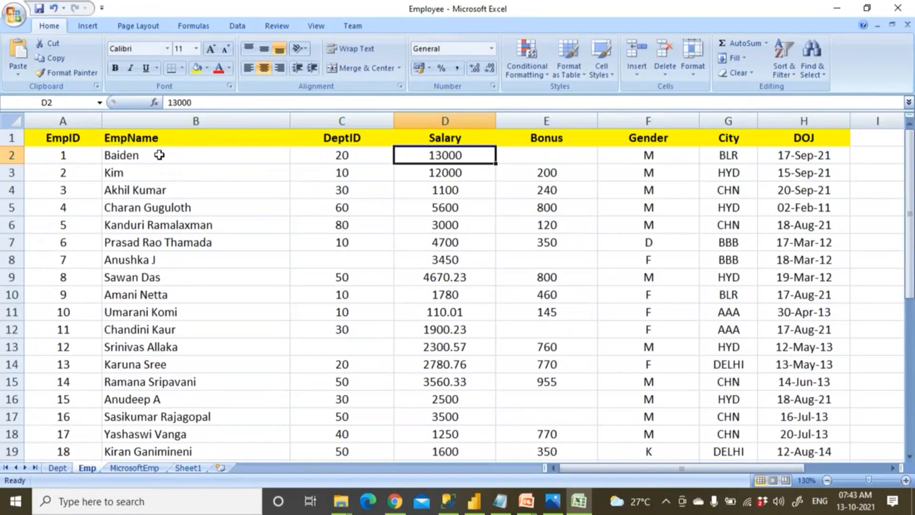
text(11000)
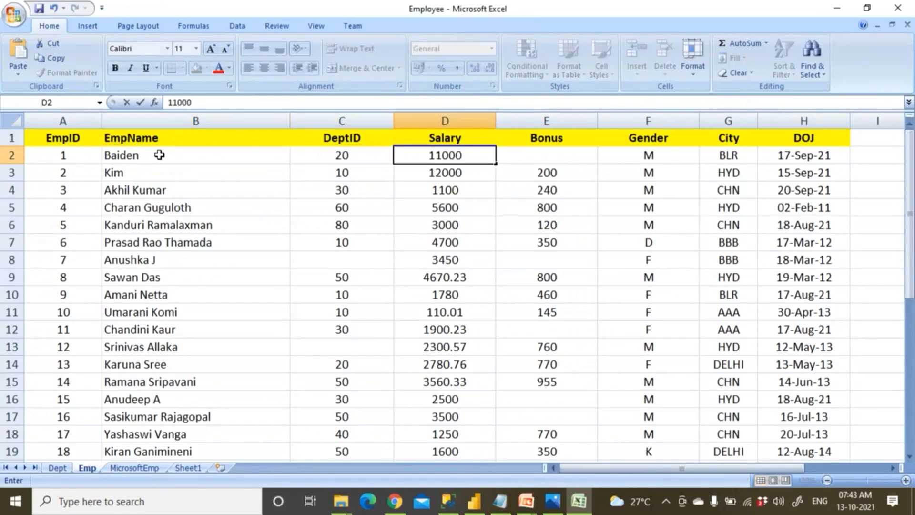
key(Return)
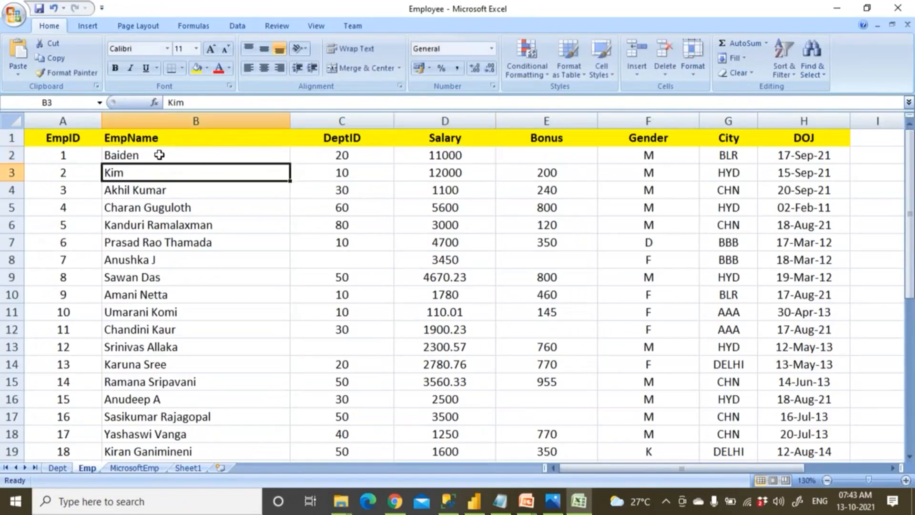
click(498, 159)
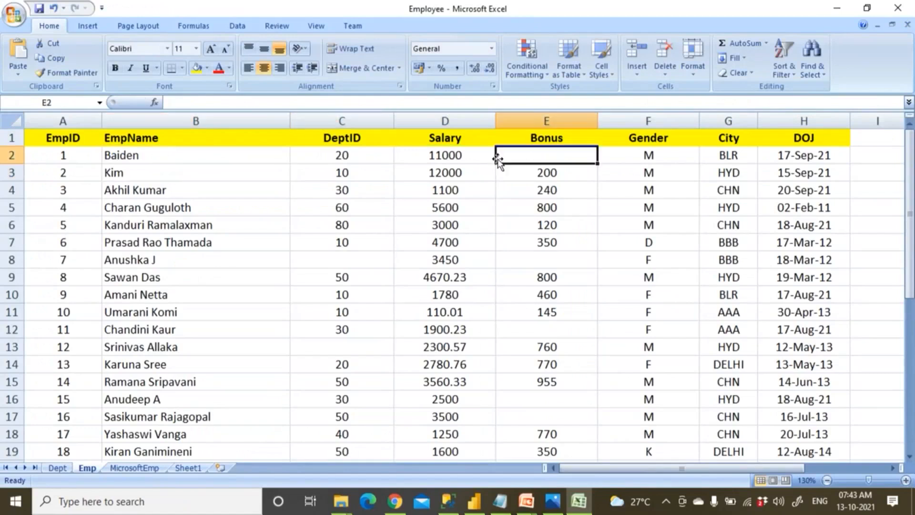
Overwrite employee 2's name in B3 and set their salary in D3 to 14000.
click(182, 169)
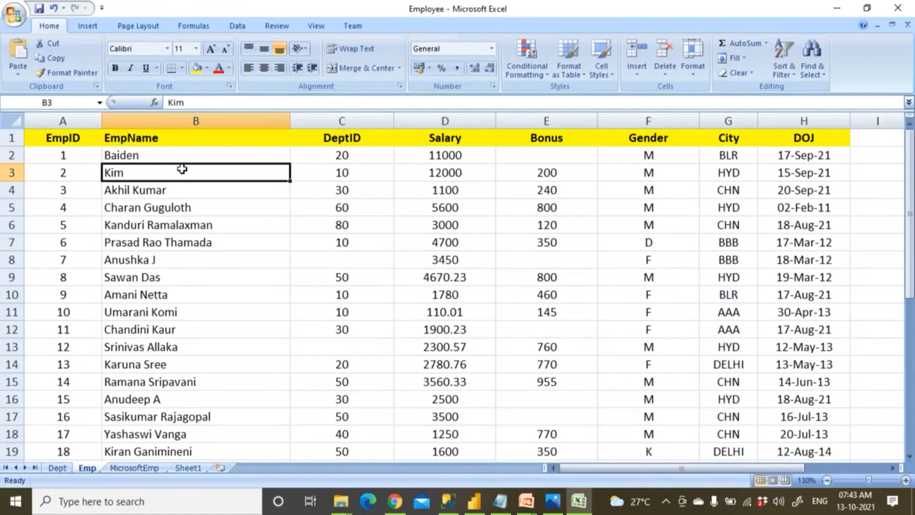
text(Anush)
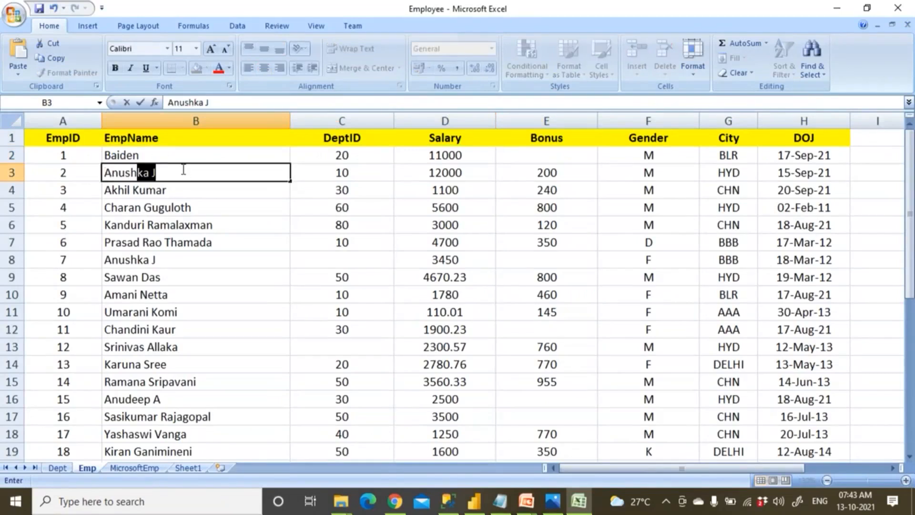
key(Delete)
key(Right)
key(Right)
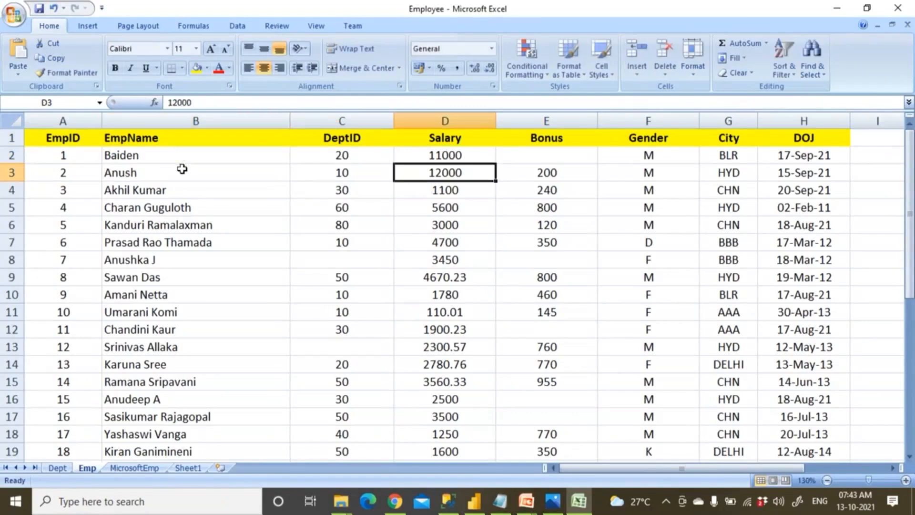
text(14000)
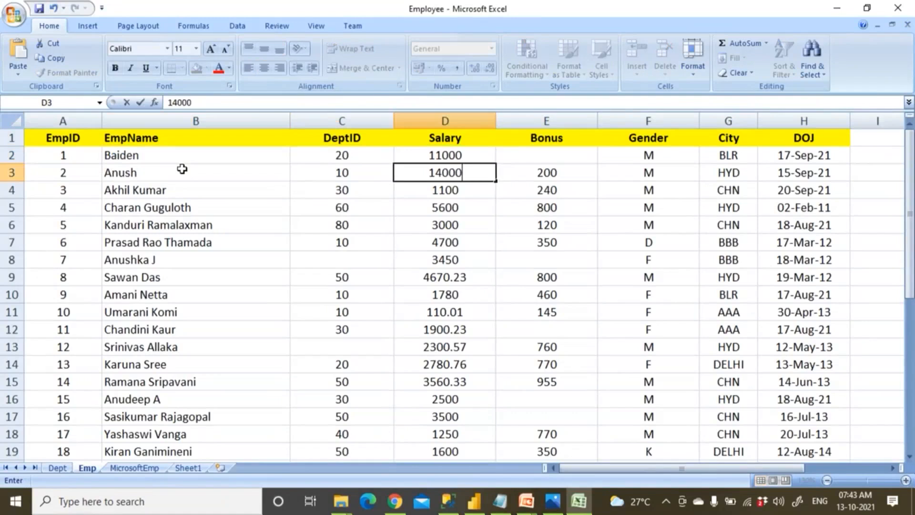
click(176, 192)
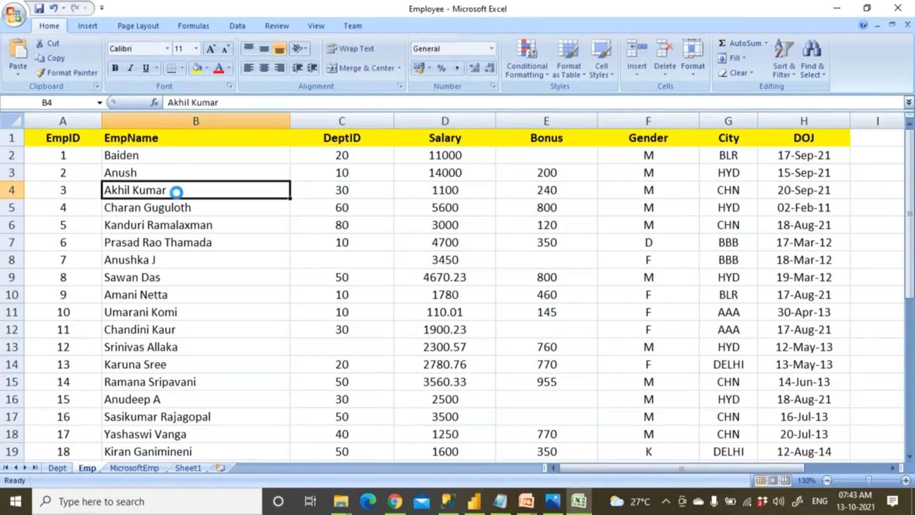
Save the Employee workbook and close Excel.
drag(455, 155, 214, 171)
click(39, 8)
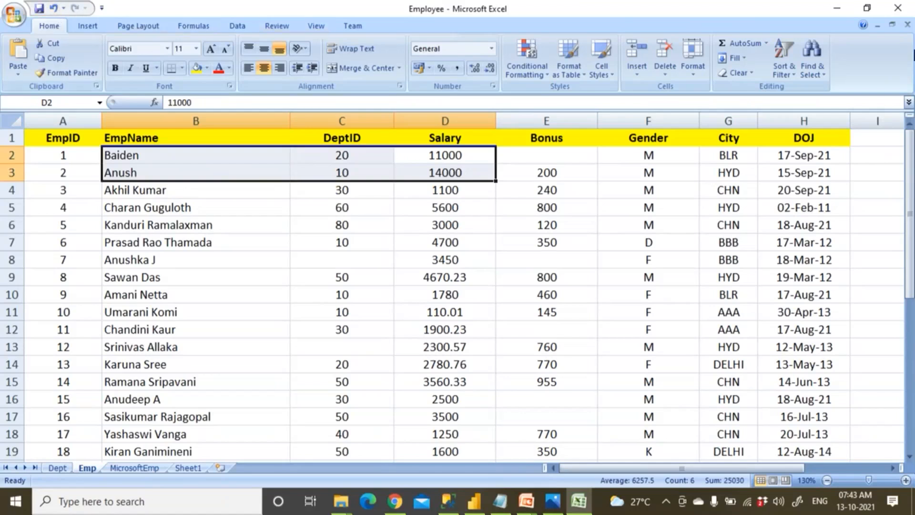
click(898, 8)
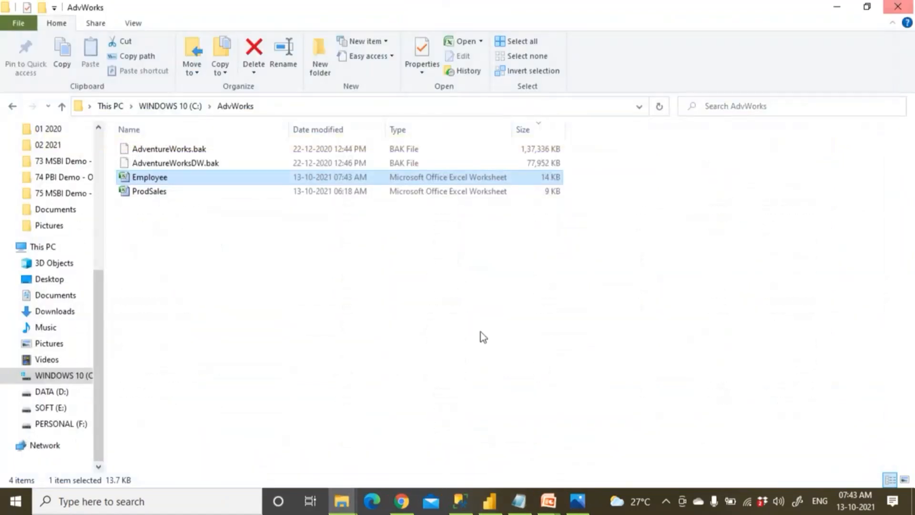
Back in Power BI, refresh Excel_Emp_Data_Oct13th2021 again; it ends at 7:44:07 AM.
click(498, 503)
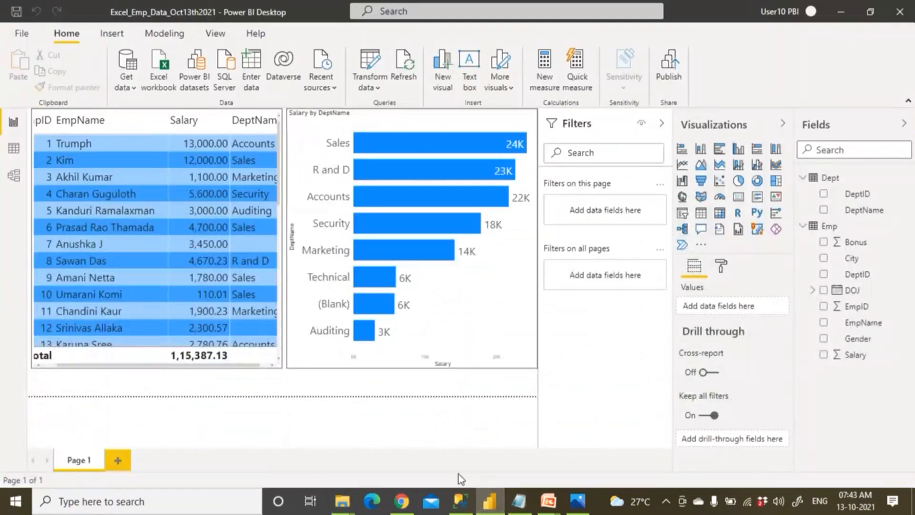
click(402, 501)
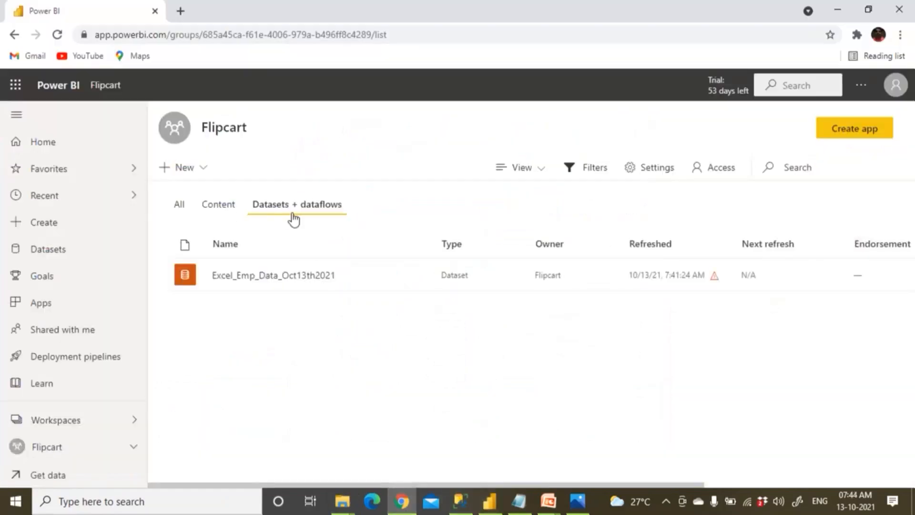
mouse_move(370, 288)
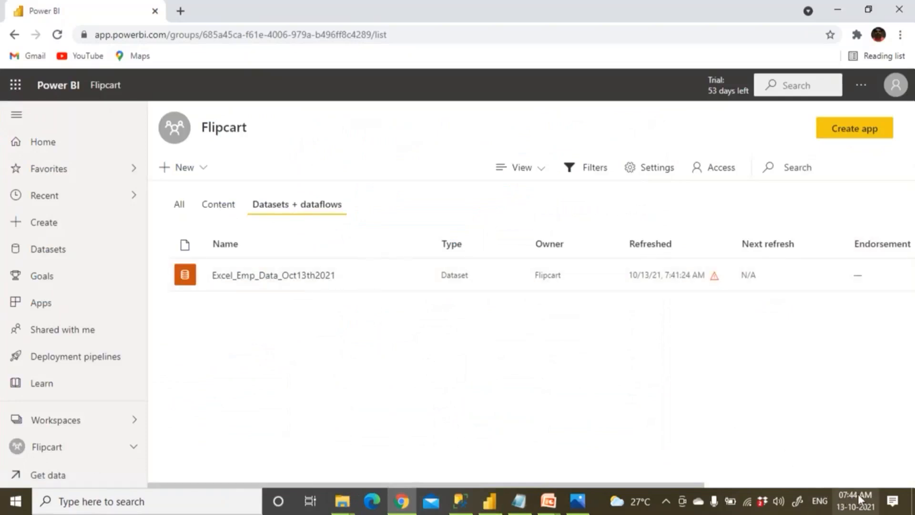
mouse_move(678, 273)
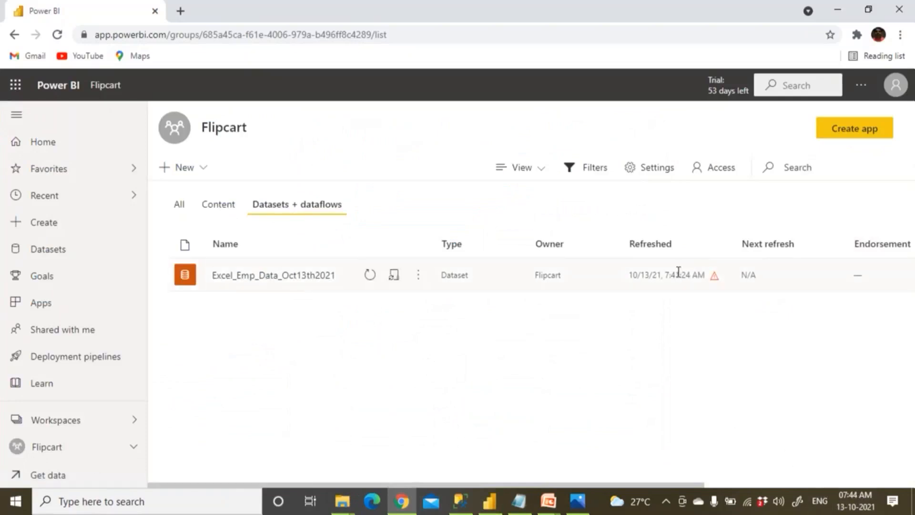
click(370, 276)
Open the Excel_Emp_Data_Oct13th2021 report, reload it three times, then bring up File Explorer's This PC.
mouse_move(714, 279)
click(225, 208)
click(260, 279)
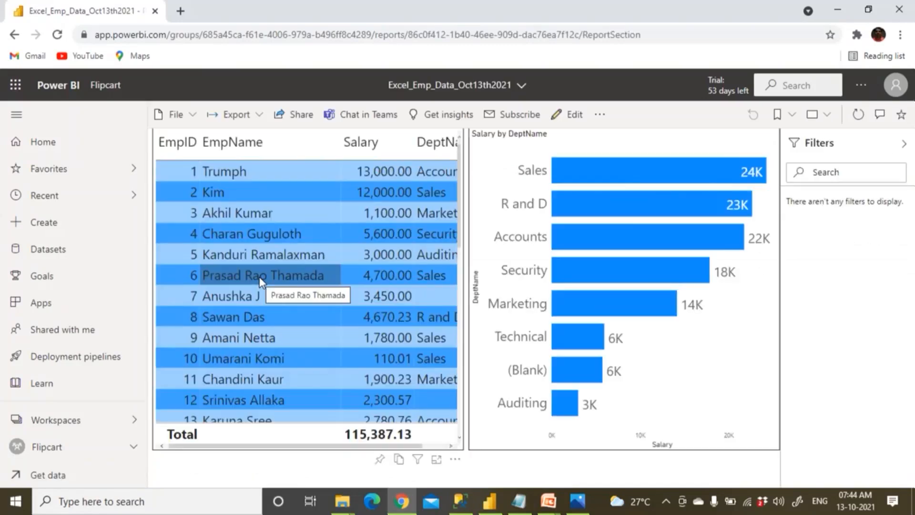
click(57, 35)
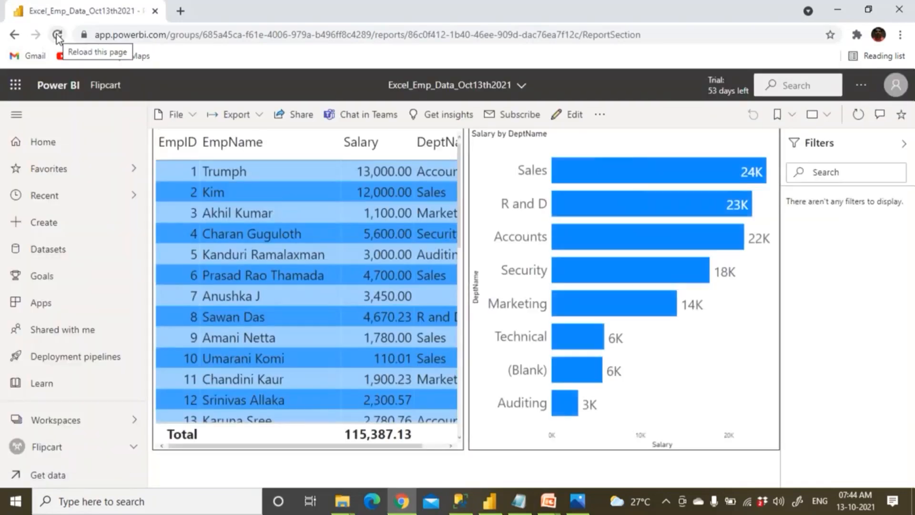
click(57, 36)
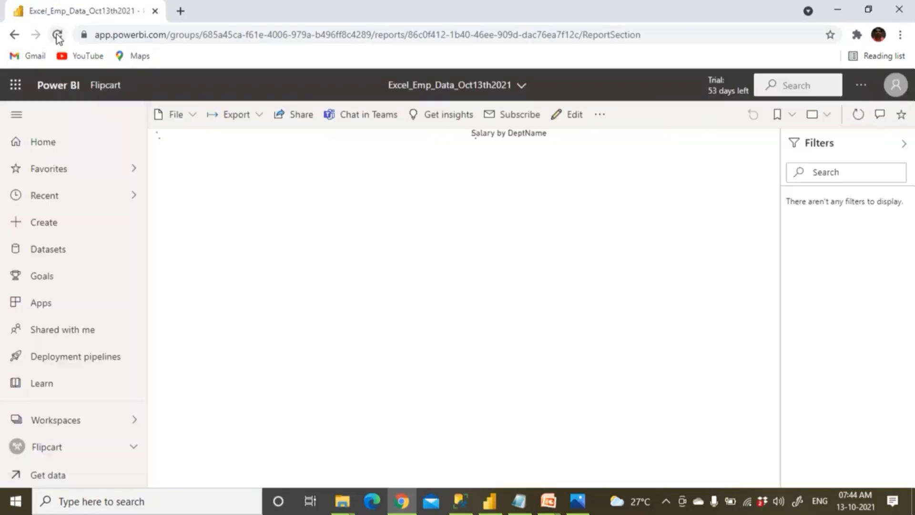
click(57, 36)
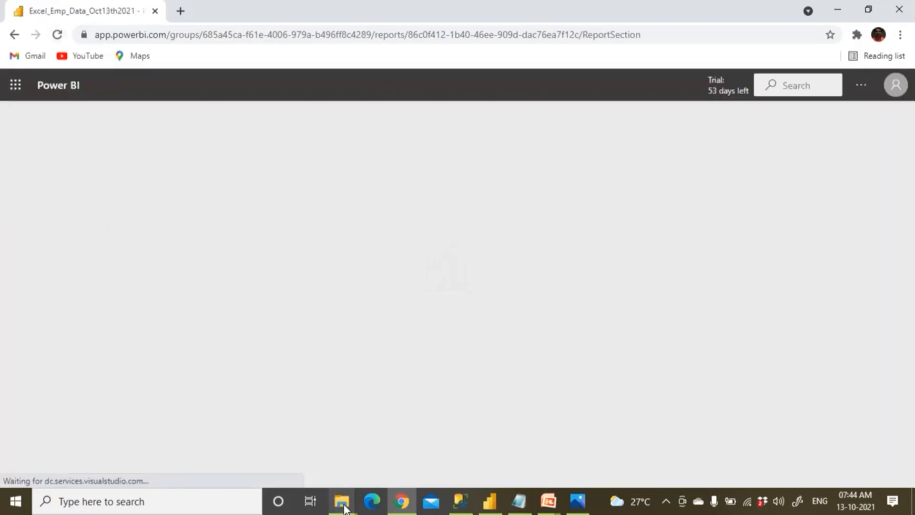
mouse_move(343, 505)
click(317, 464)
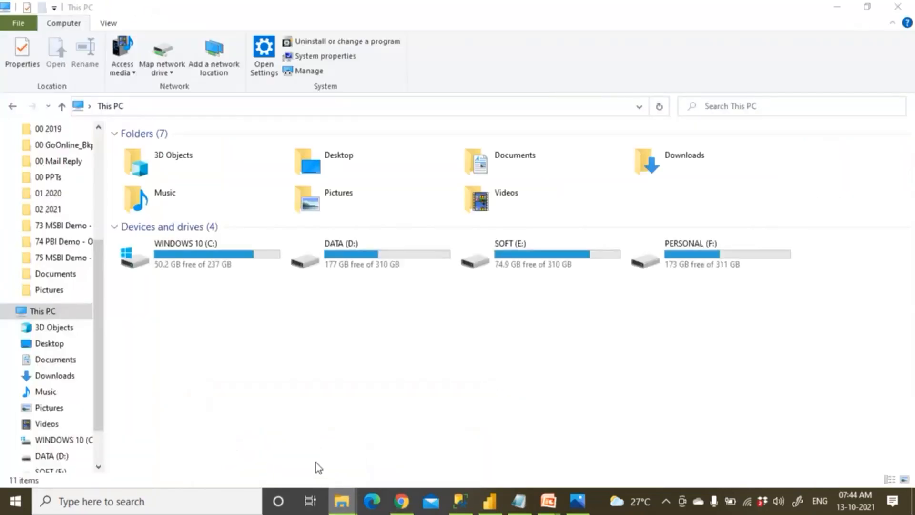
double_click(212, 244)
double_click(162, 150)
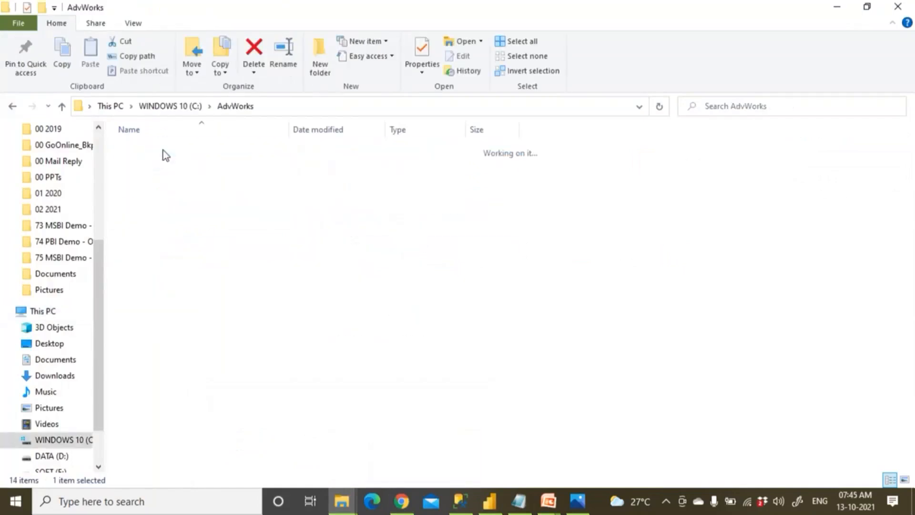
double_click(159, 177)
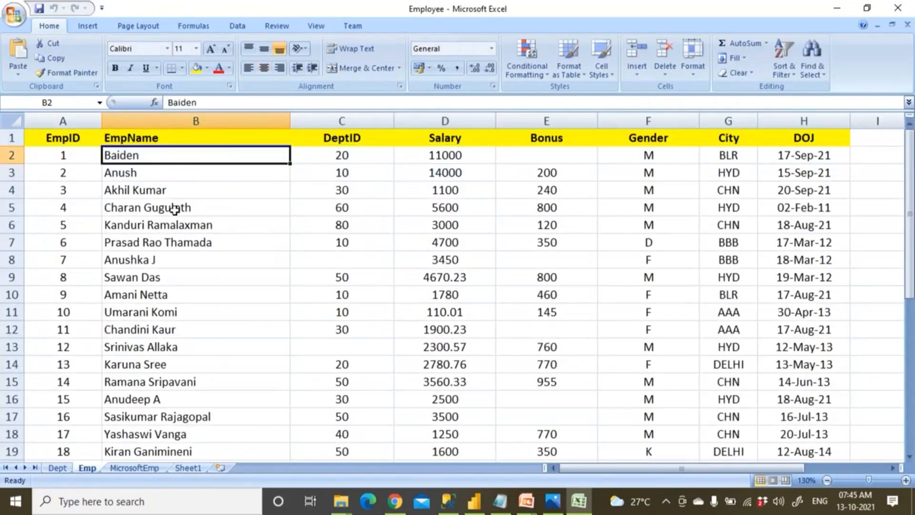
click(174, 209)
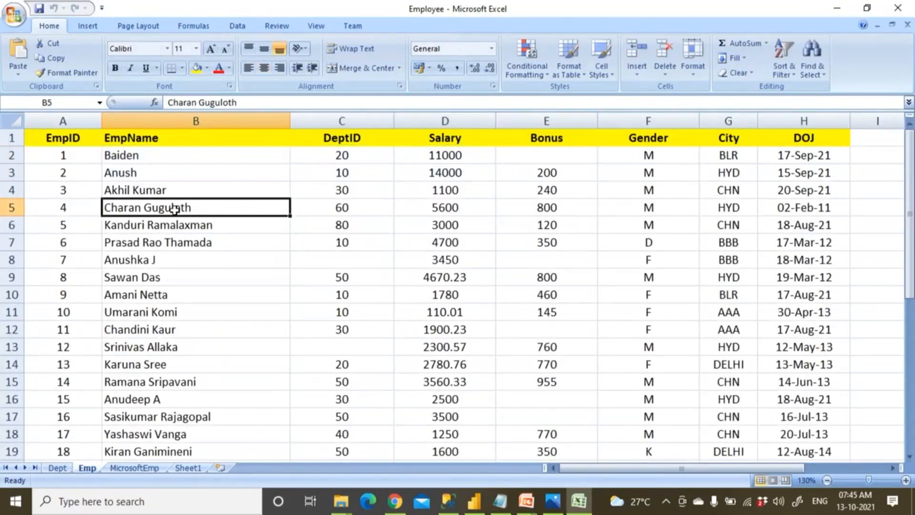
click(896, 8)
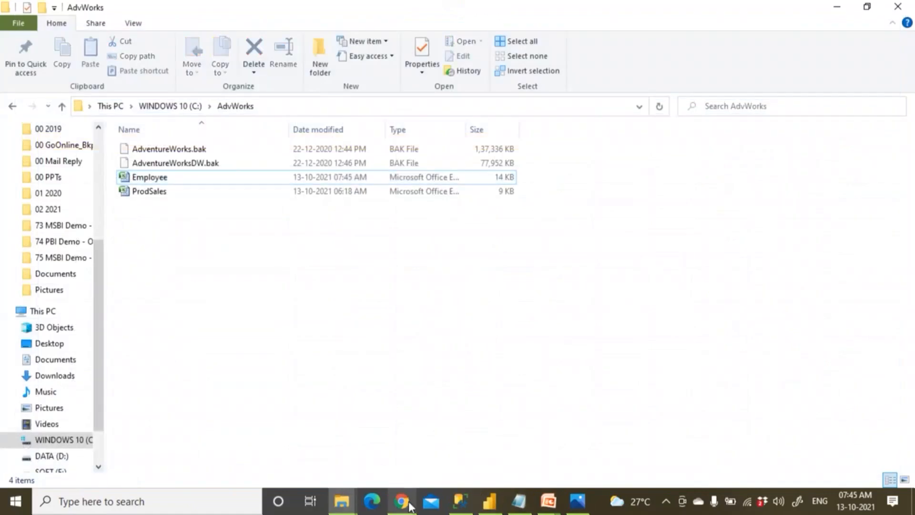
click(395, 500)
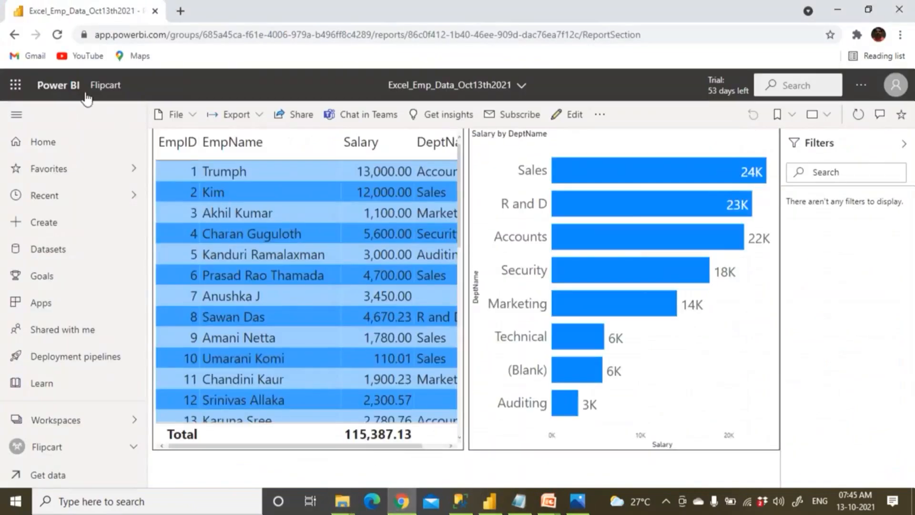
List Flipcart's datasets and read the gateway-offline refresh error before dismissing it.
click(110, 88)
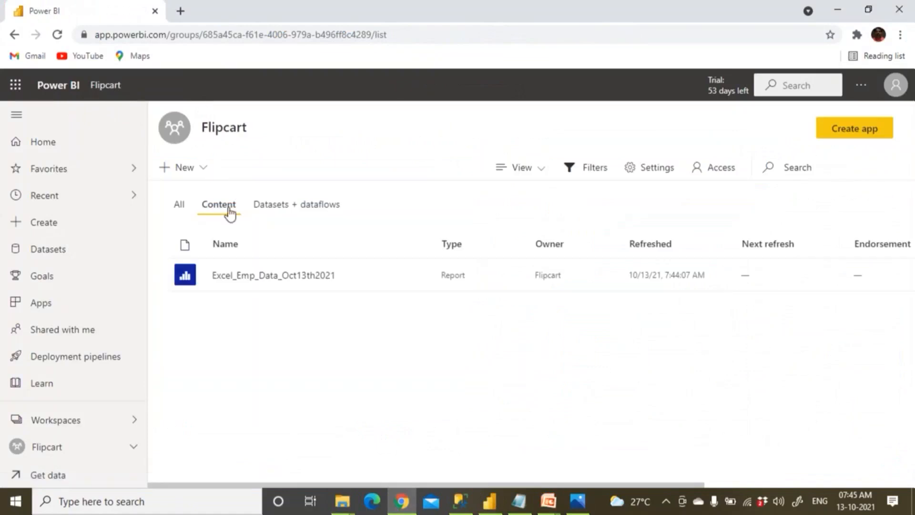
click(299, 207)
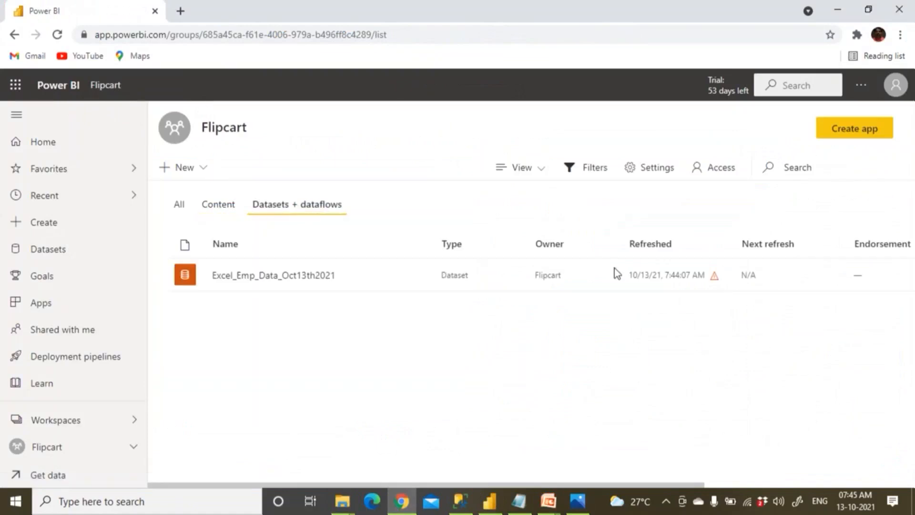
click(715, 279)
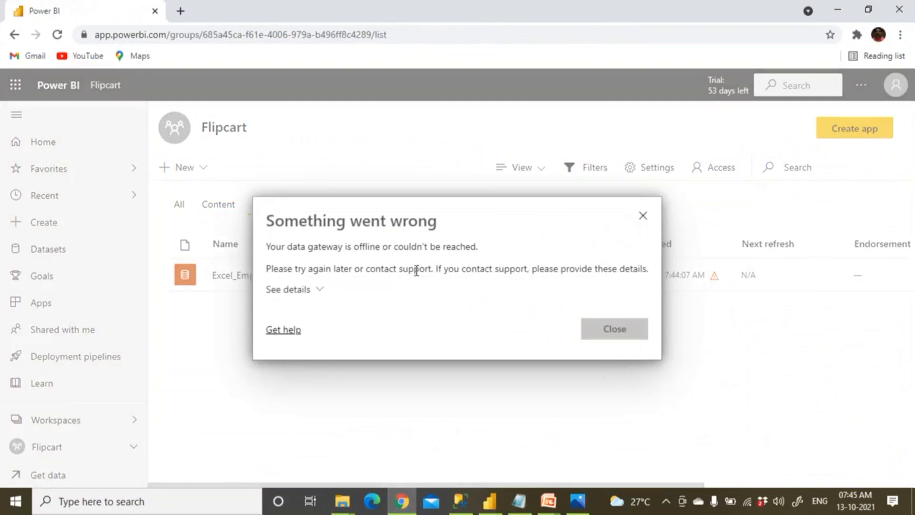
drag(349, 269, 480, 284)
drag(424, 248, 449, 248)
drag(340, 253, 408, 252)
drag(317, 249, 417, 248)
click(624, 334)
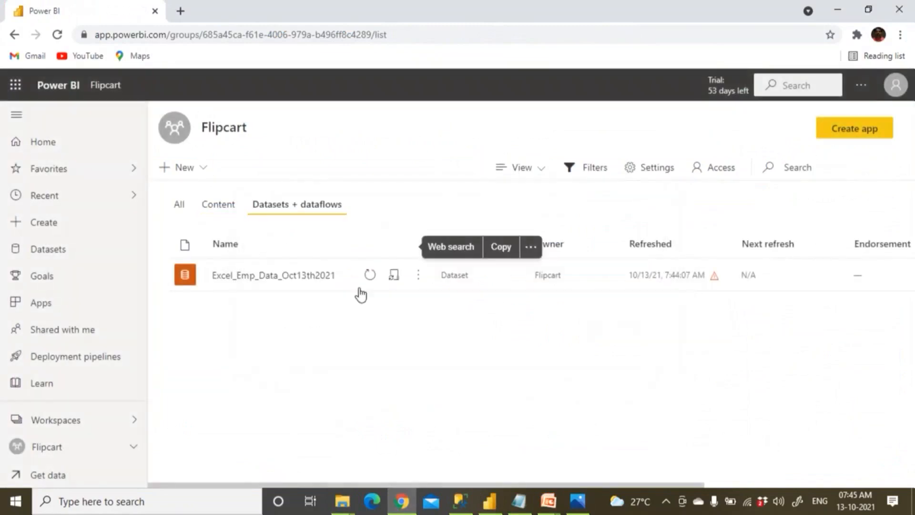
Open the Excel_Emp_Data_Oct13th2021 report and reload it twice.
click(226, 205)
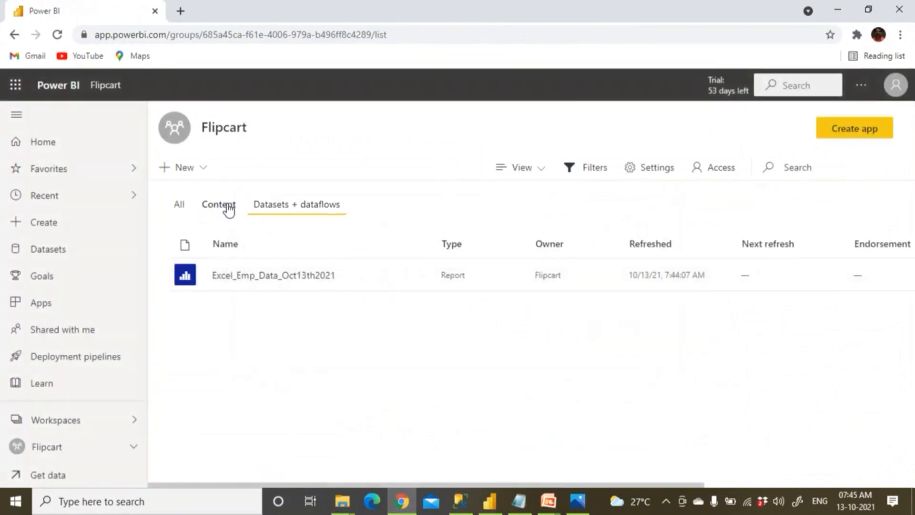
click(273, 278)
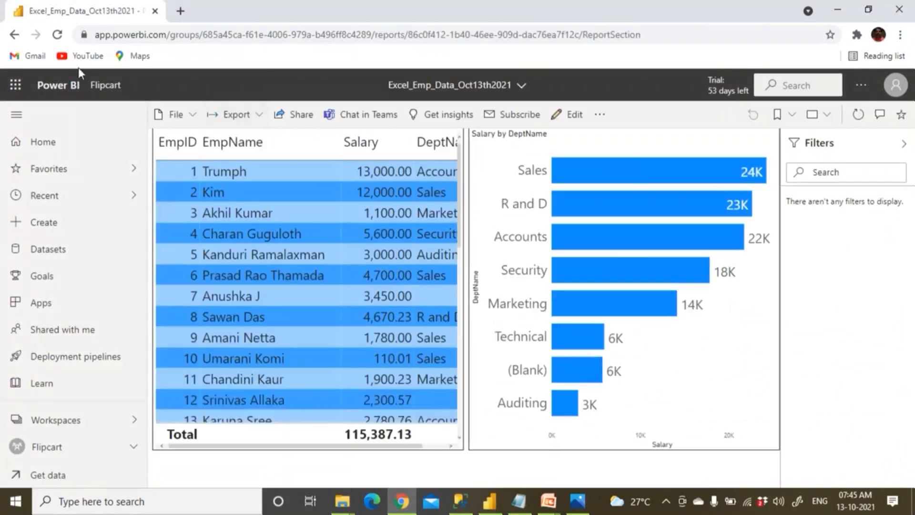
click(58, 35)
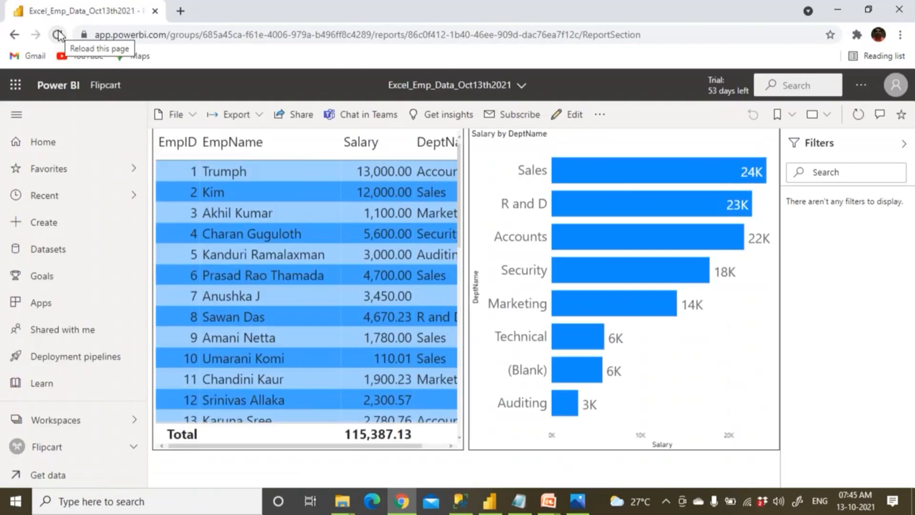
click(57, 34)
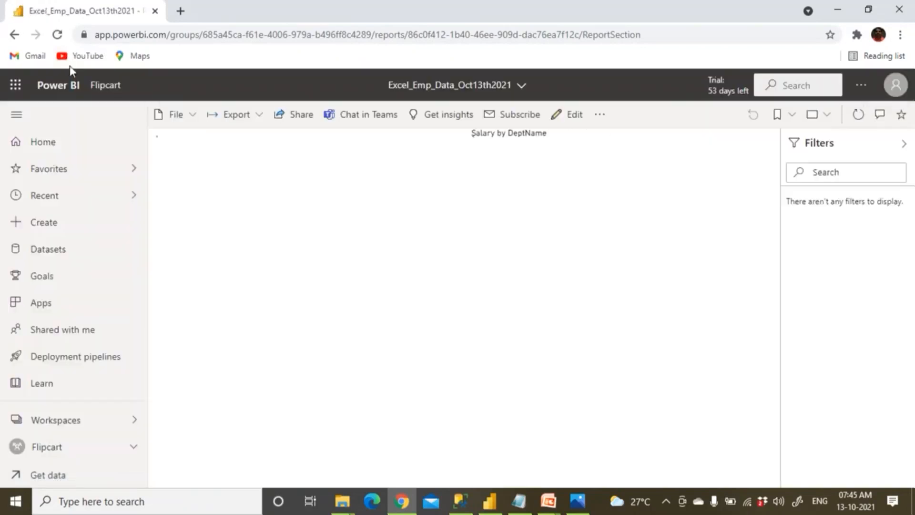
Return to Flipcart's dataset list and view the refresh error details again.
click(106, 86)
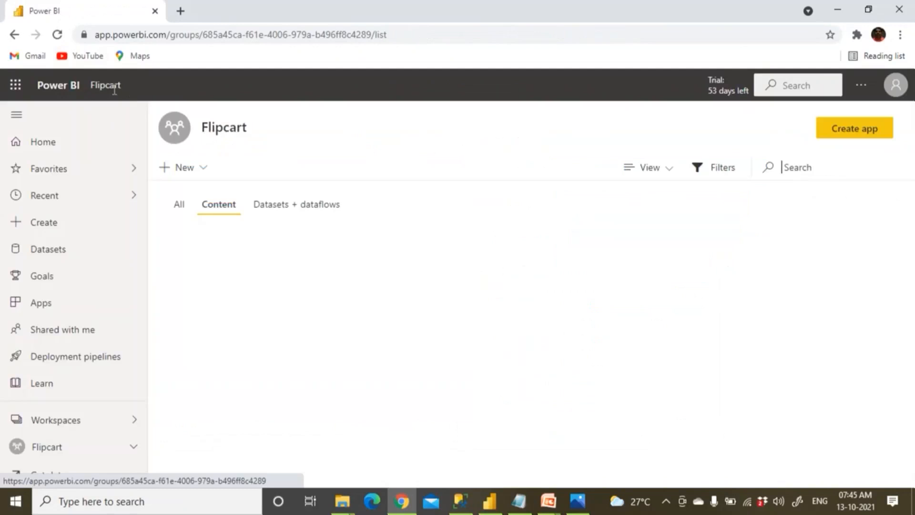
click(277, 207)
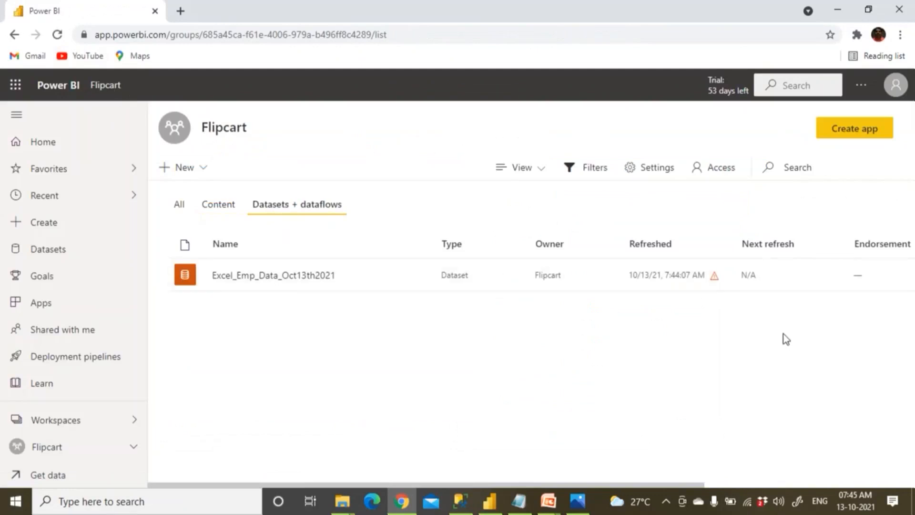
click(714, 277)
click(628, 333)
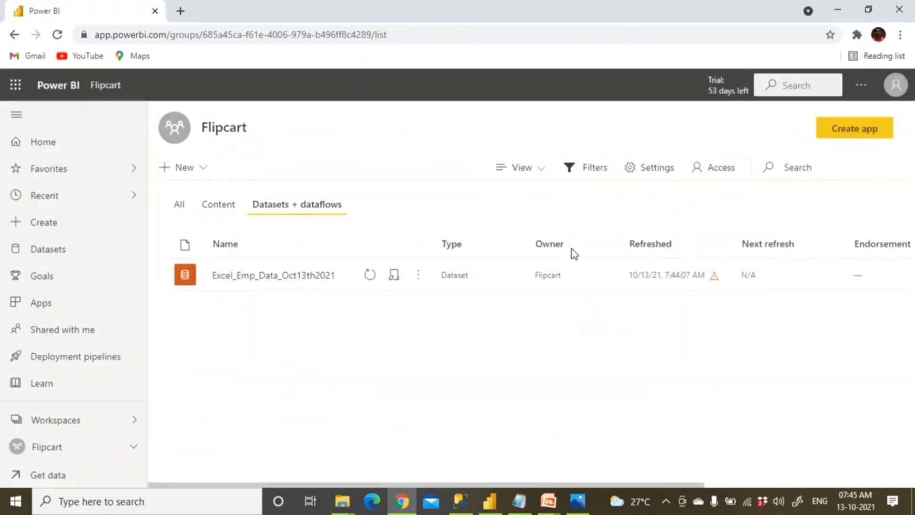
Browse the settings menu, then close the Notepad notes without saving.
click(860, 86)
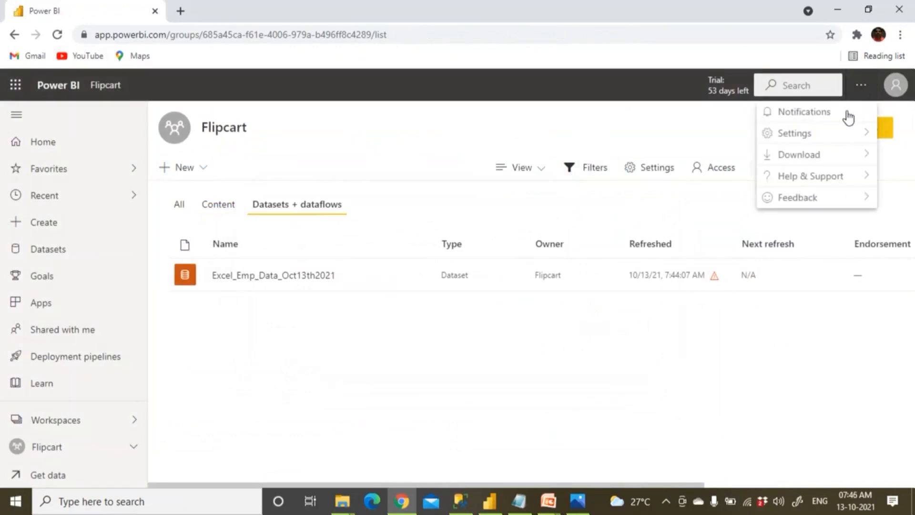
mouse_move(832, 139)
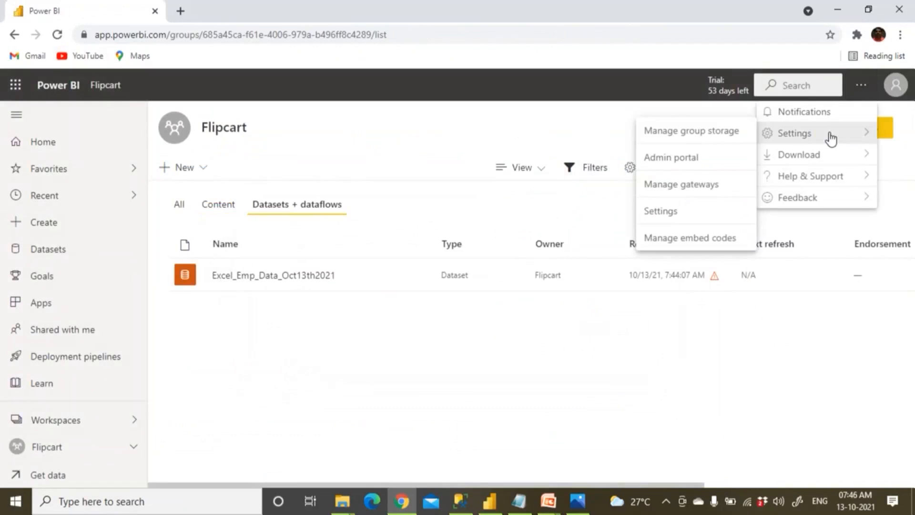
mouse_move(772, 177)
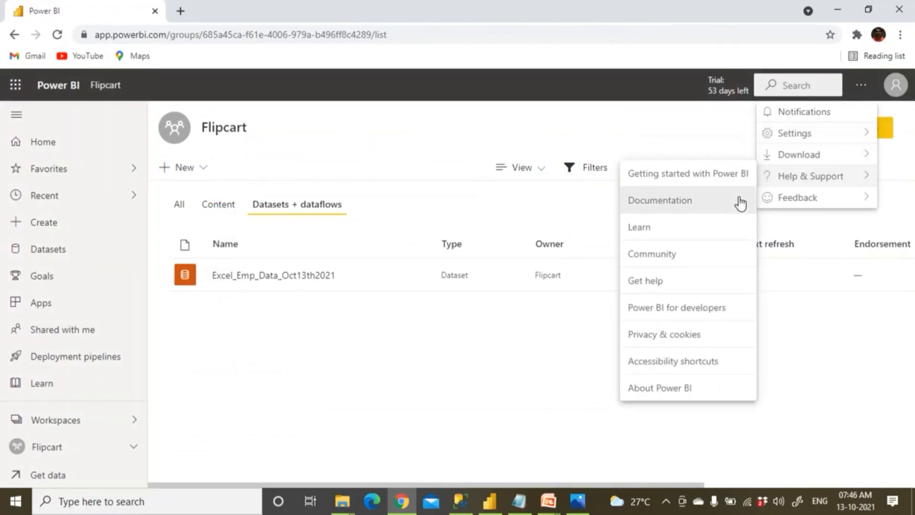
click(519, 501)
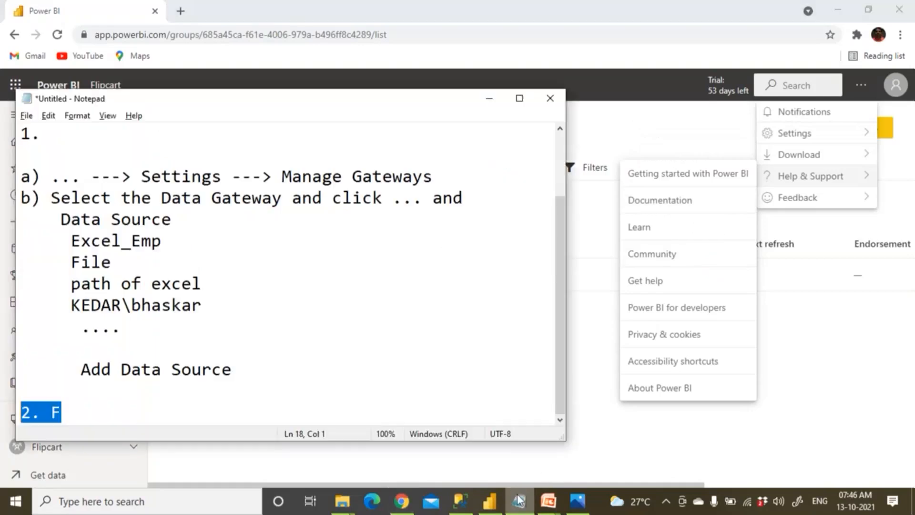
click(550, 98)
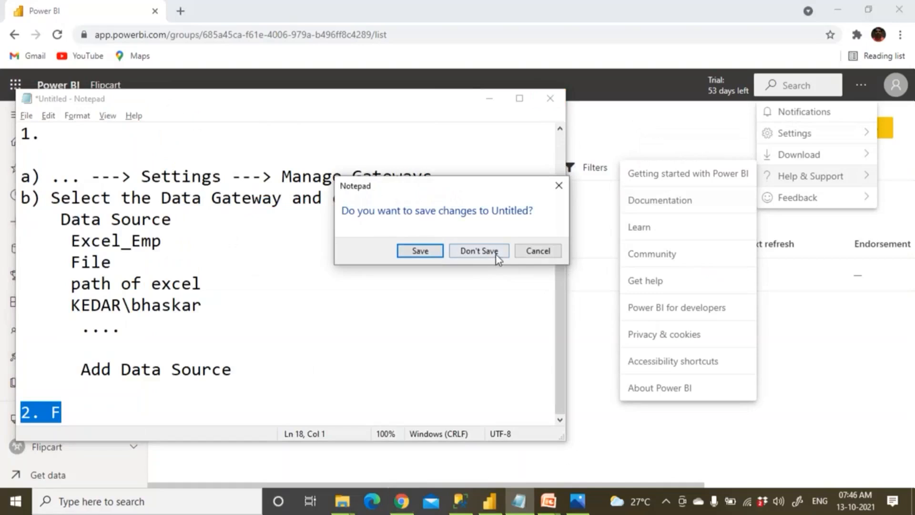
click(470, 252)
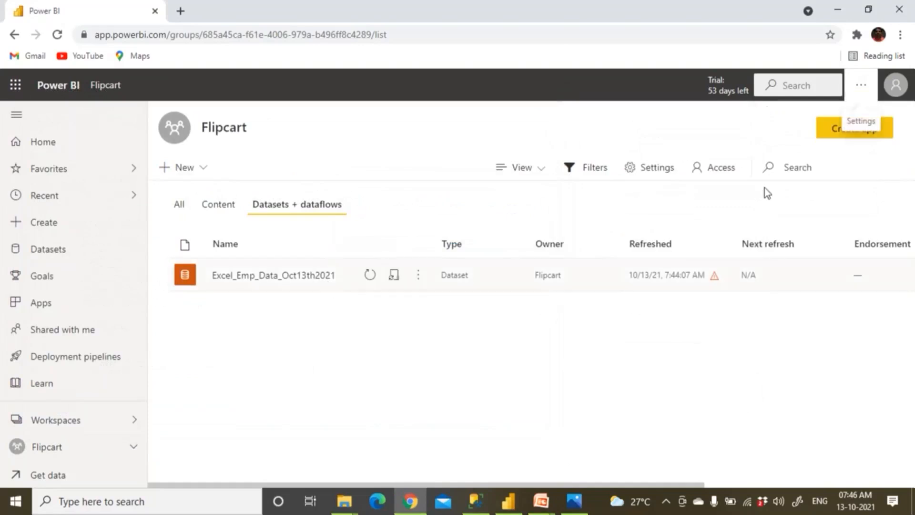
Review the Excel_Emp source under Emp_Data_GateWay in Manage gateways, then return to Flipcart.
click(862, 88)
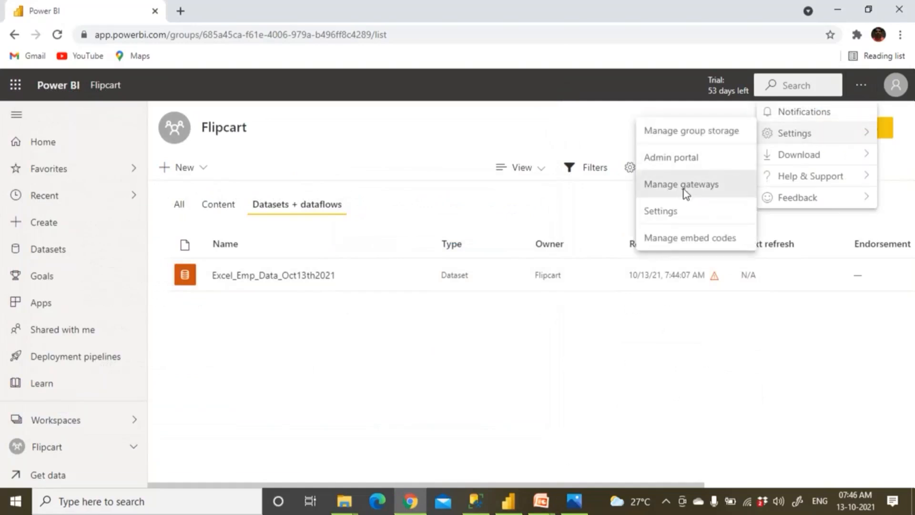
click(683, 189)
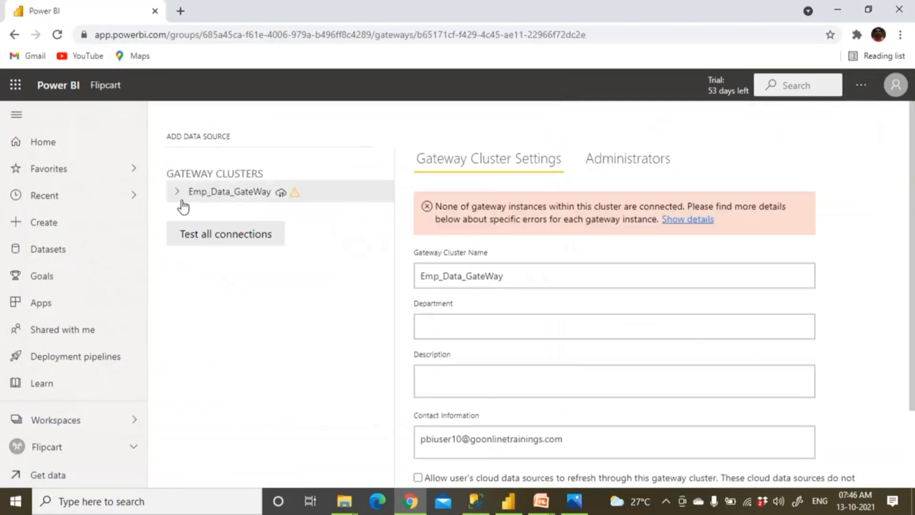
click(176, 192)
click(218, 216)
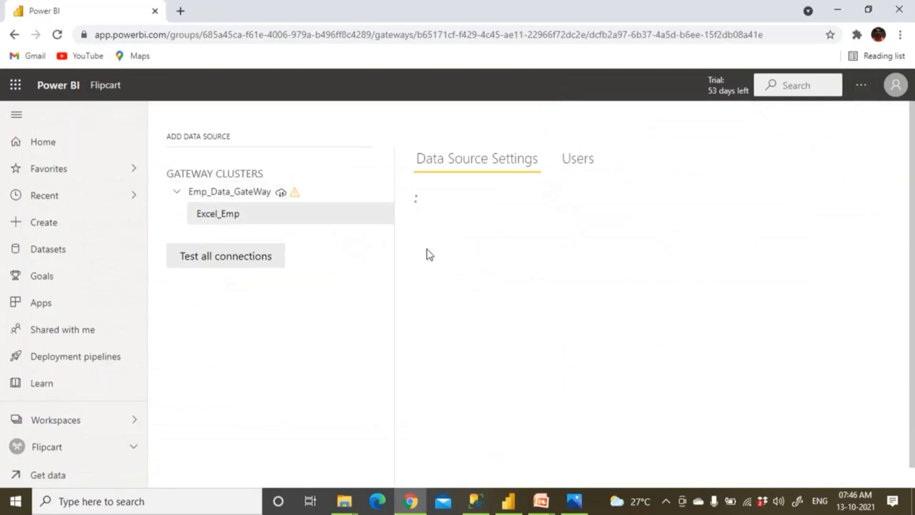
scroll(553, 380, down, 2)
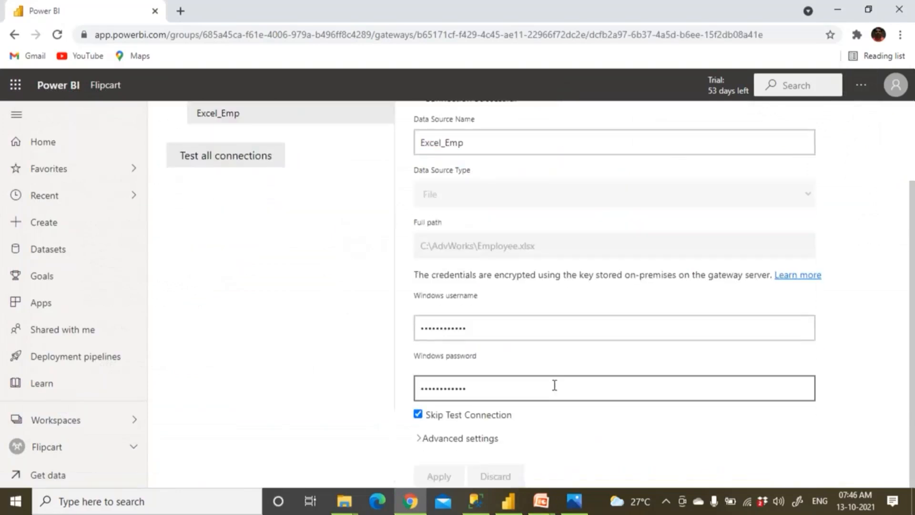
scroll(554, 377, up, 2)
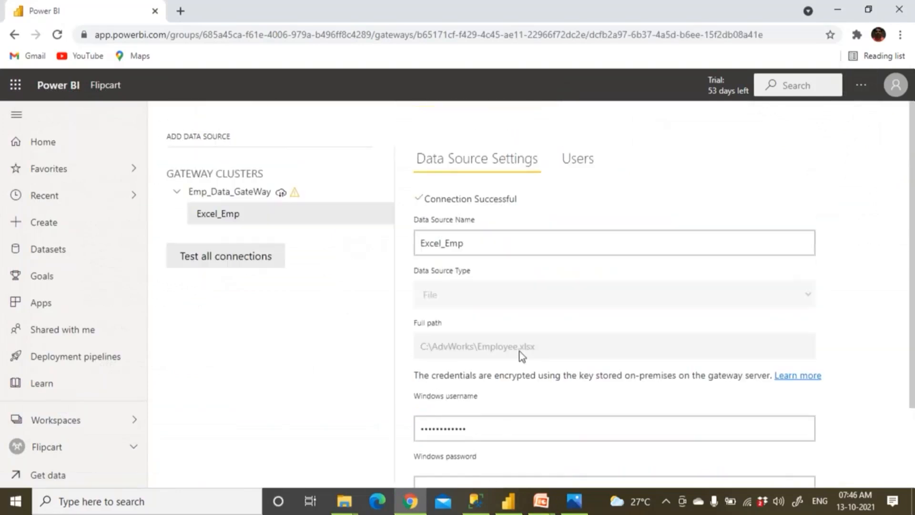
click(108, 85)
Open the Excel_Emp_Data dataset's settings and expand its Gateway connection section.
mouse_move(280, 282)
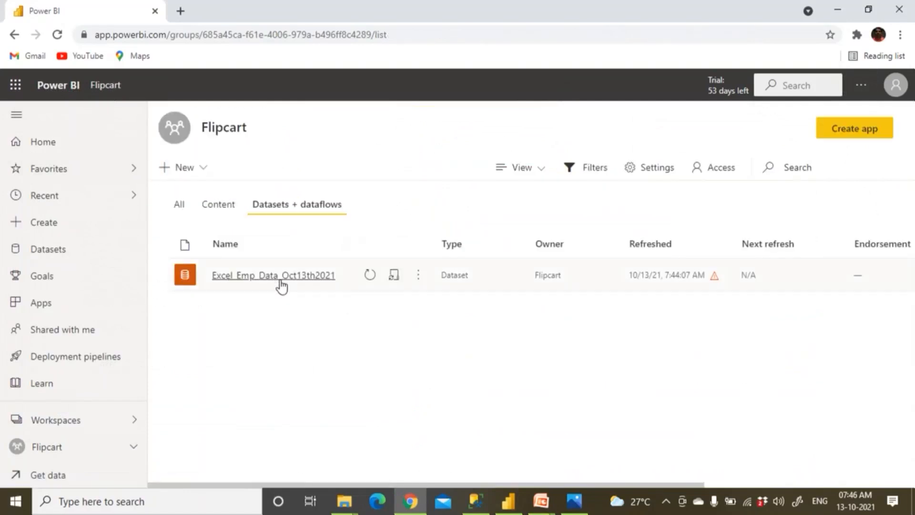
click(419, 277)
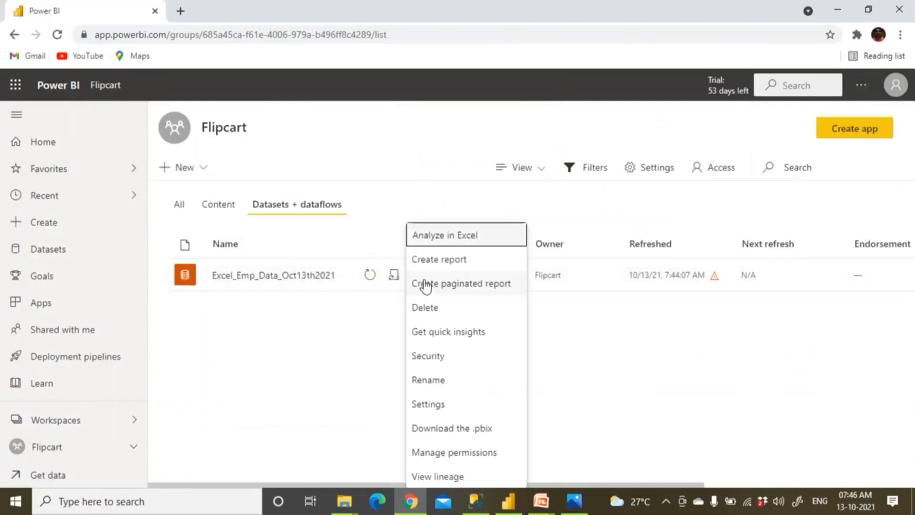
click(429, 404)
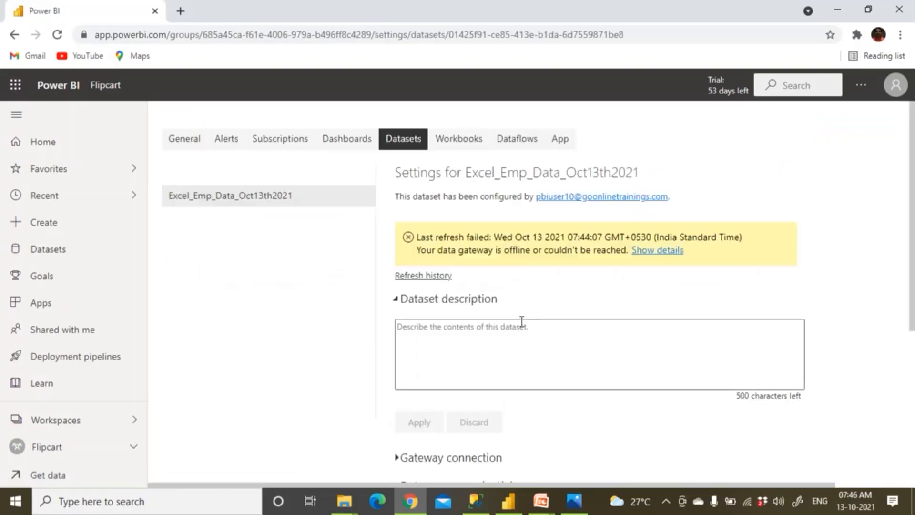
scroll(478, 341, down, 3)
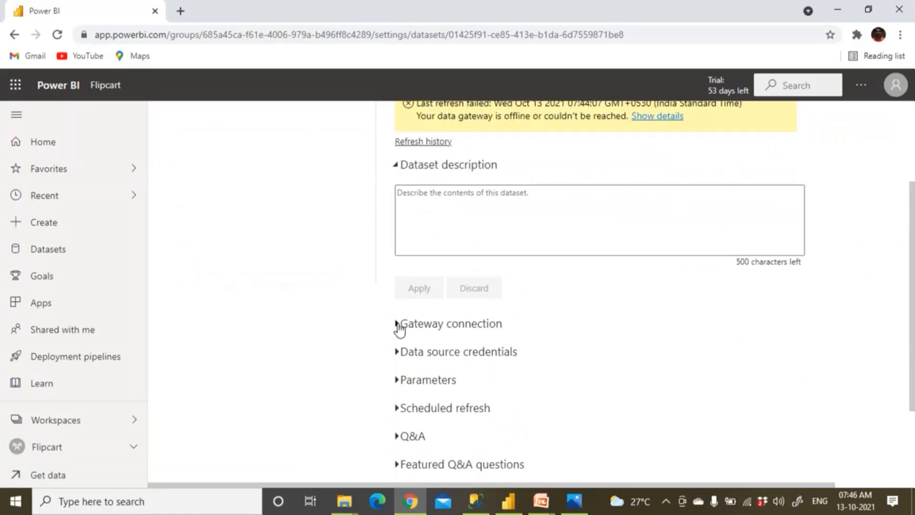
click(399, 324)
scroll(429, 361, down, 4)
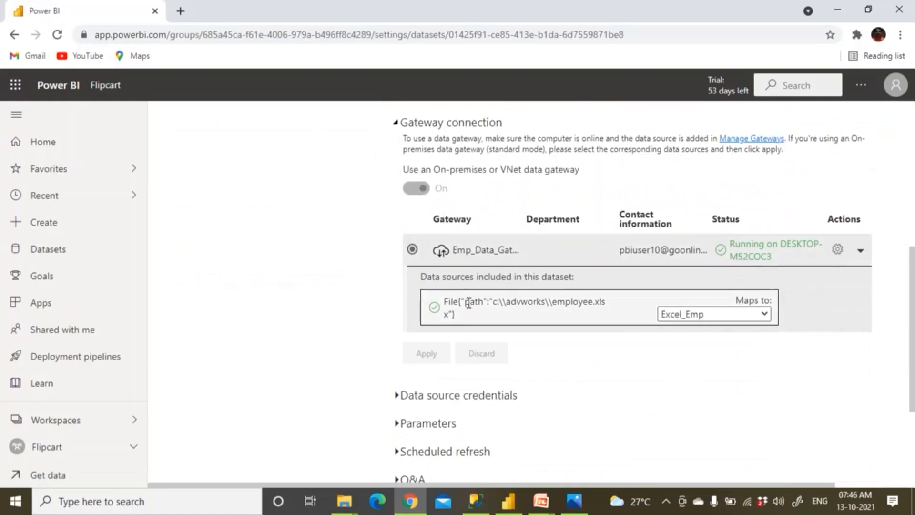
Enable cloud-source refresh, custom connectors and request distribution on Emp_Data_GateWay, apply, and return to Flipcart.
click(837, 249)
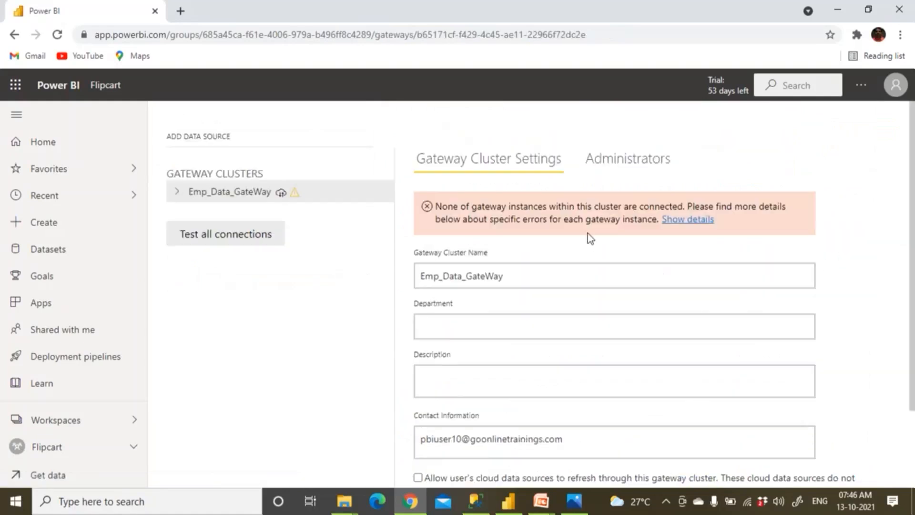
scroll(591, 238, down, 2)
scroll(590, 238, up, 2)
scroll(592, 242, down, 2)
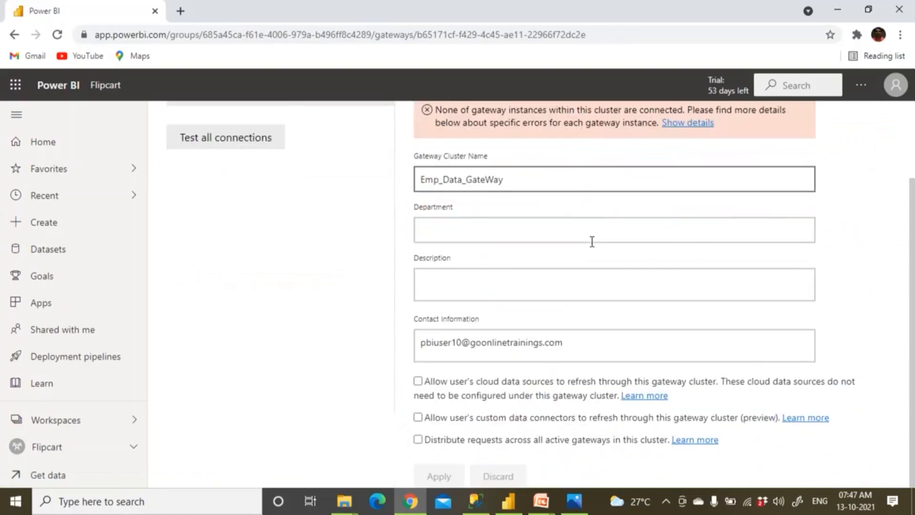
scroll(592, 242, up, 2)
scroll(591, 243, down, 2)
click(418, 381)
click(418, 418)
click(418, 439)
click(436, 476)
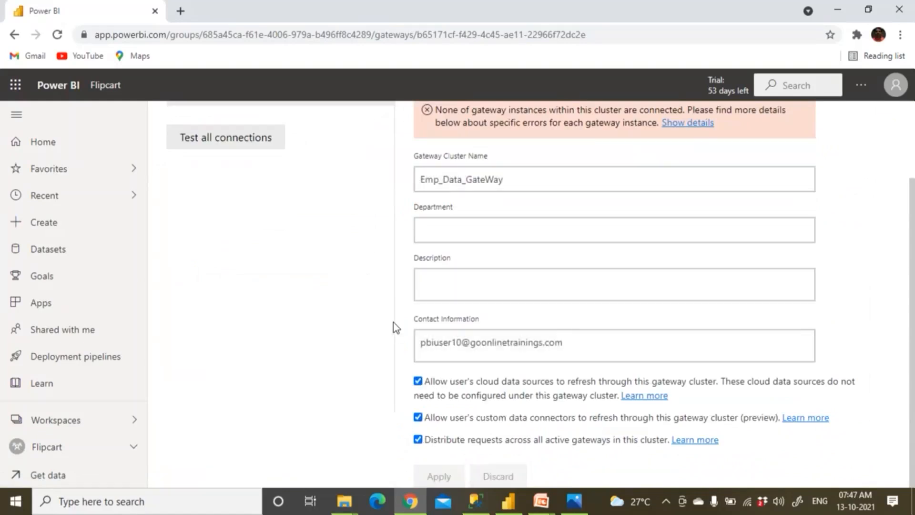
scroll(387, 305, up, 2)
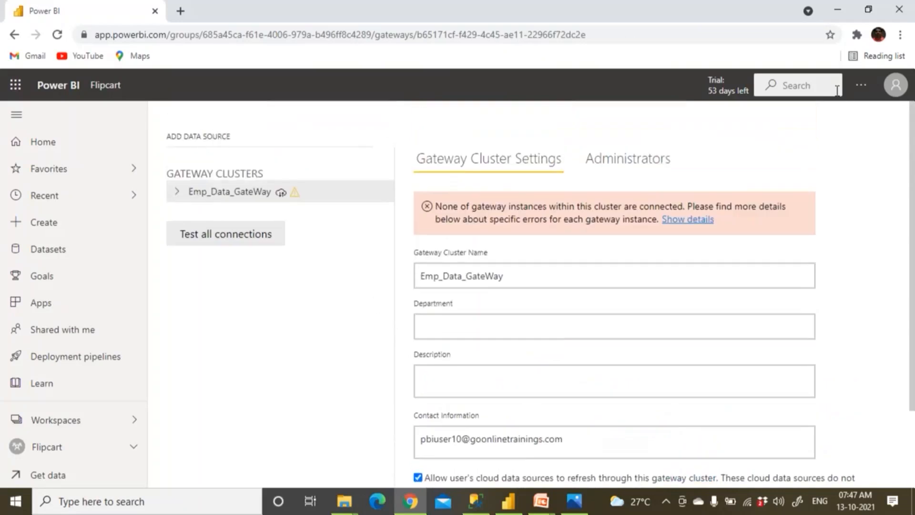
click(105, 85)
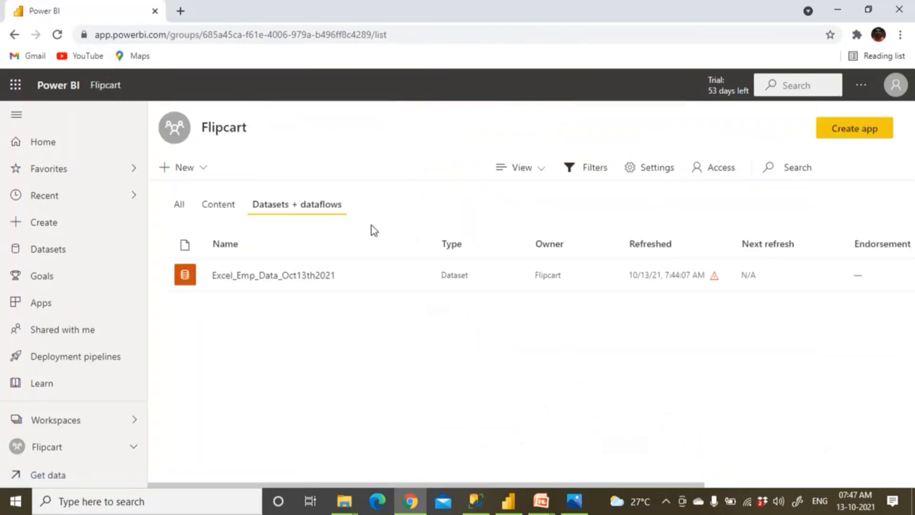
Dismiss the dataset's options menu and bring up the 'Scenarios for Data Gateways' PowerPoint slide.
click(419, 275)
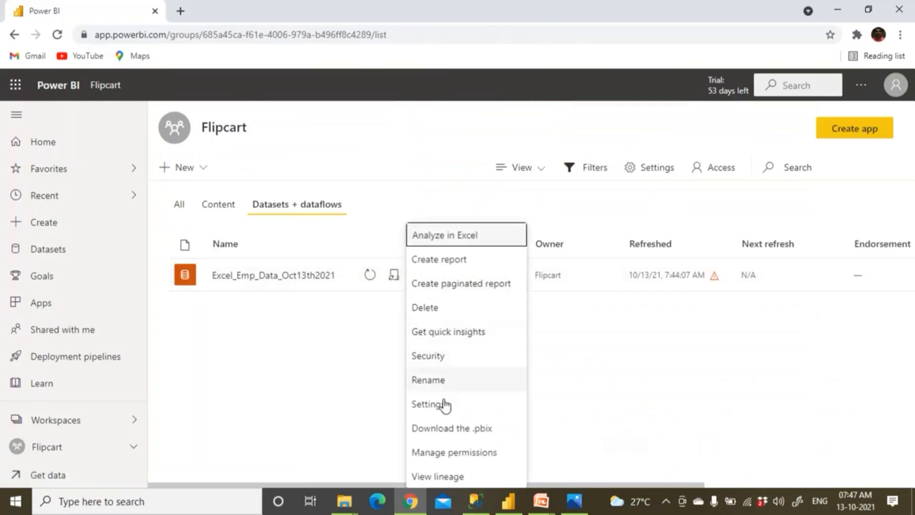
click(371, 275)
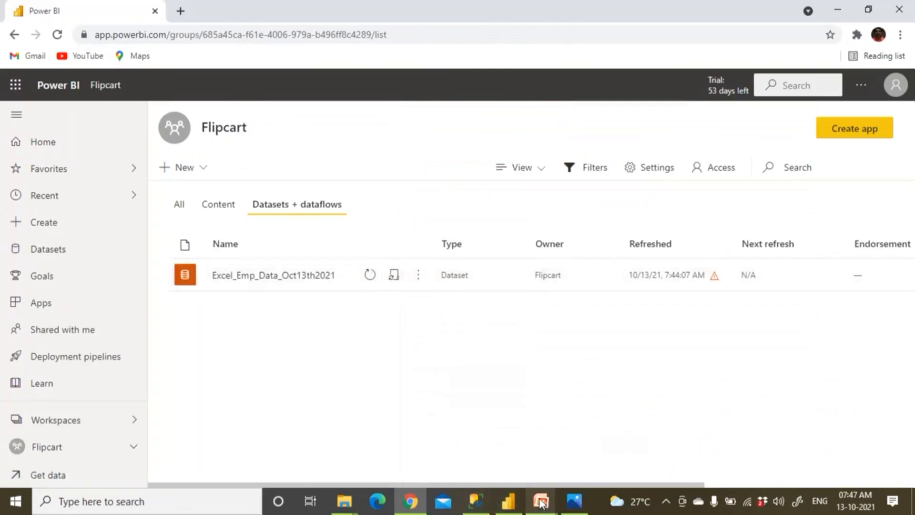
mouse_move(541, 500)
click(640, 451)
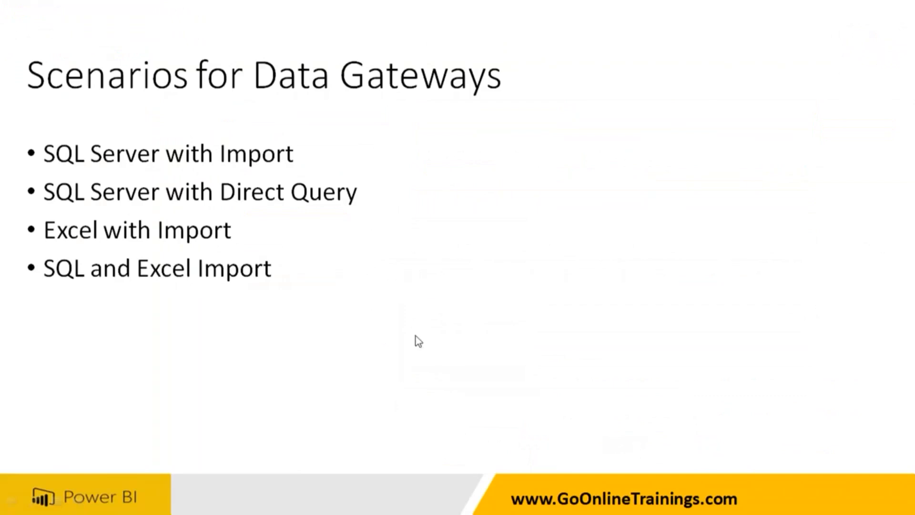